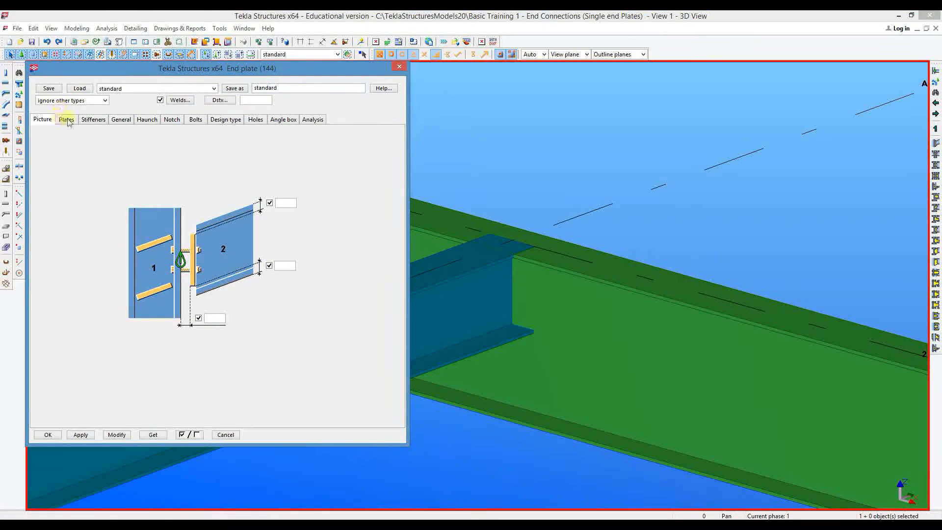
# Examine the Plates, Stiffeners, Bolts, Design type and Holes settings of End plate (144), returning to its picture page.
pyautogui.click(62, 121)
pyautogui.click(85, 121)
pyautogui.click(196, 120)
pyautogui.click(226, 120)
pyautogui.click(255, 120)
pyautogui.click(42, 119)
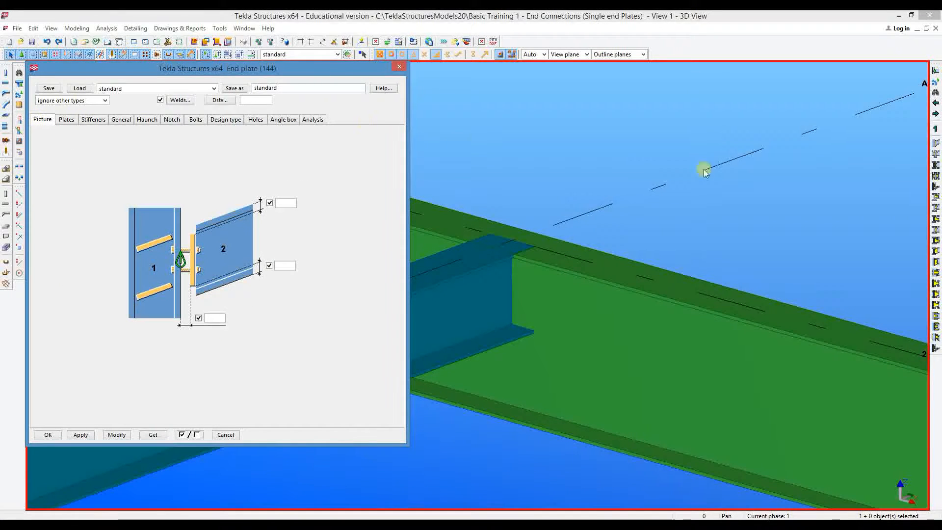
# Switch to component set 2 and open the properties of End plate (29).
pyautogui.click(745, 96)
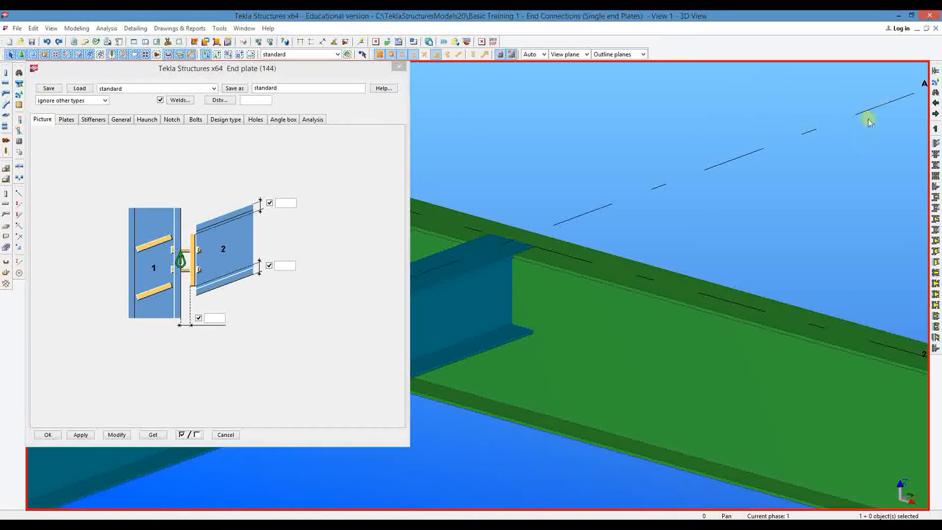
pyautogui.click(936, 115)
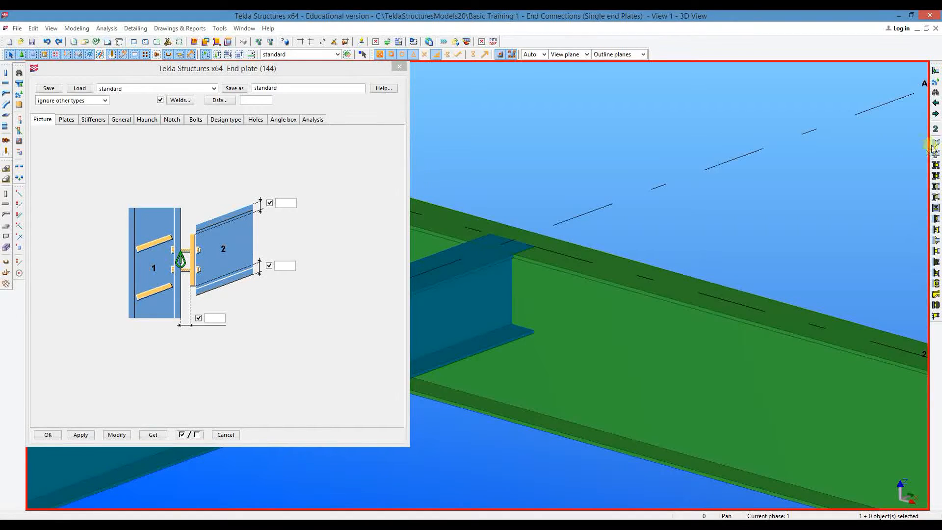
pyautogui.click(935, 103)
pyautogui.click(935, 114)
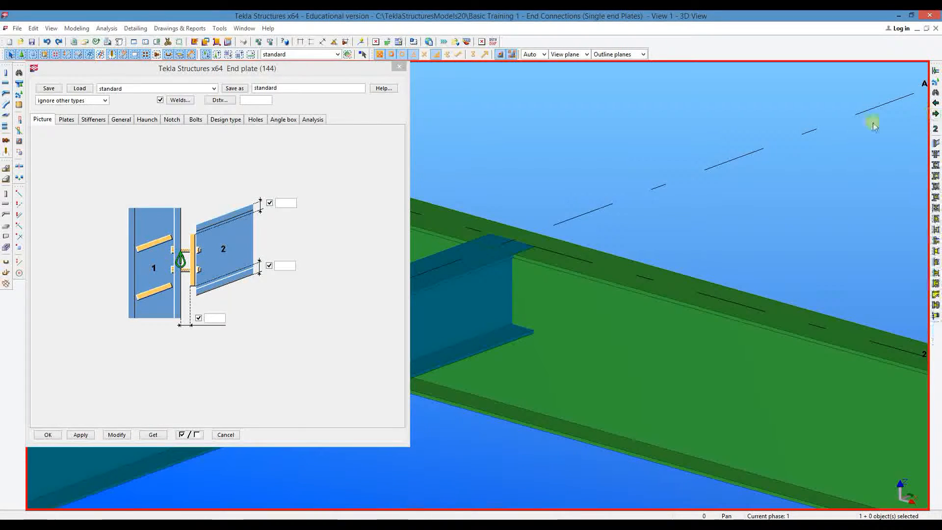
pyautogui.doubleClick(934, 146)
pyautogui.moveTo(305, 119); pyautogui.dragTo(374, 93)
# Examine the Parts, Parameters, General, Bolts, Notch, Design and Analysis settings of End plate (29), and close it without placing the connection.
pyautogui.click(169, 145)
pyautogui.click(195, 145)
pyautogui.click(226, 145)
pyautogui.click(249, 145)
pyautogui.click(277, 146)
pyautogui.click(298, 145)
pyautogui.click(330, 146)
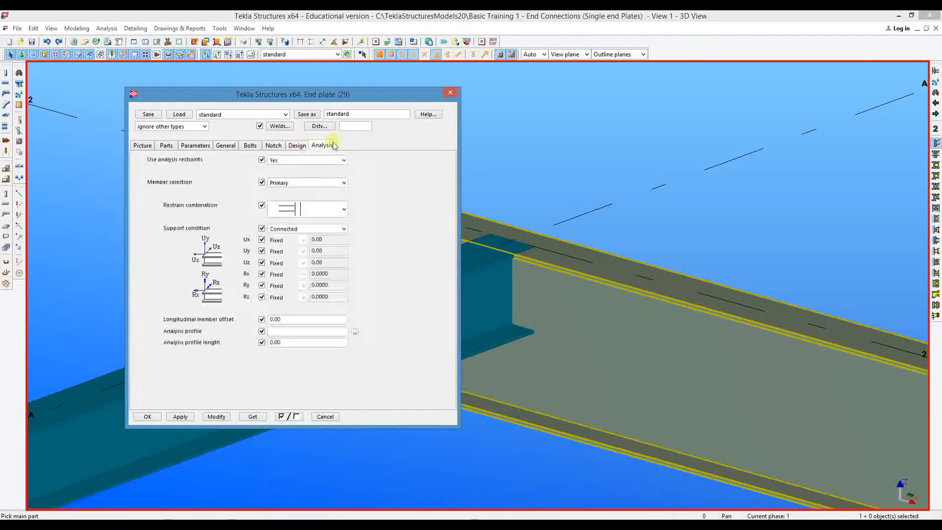
pyautogui.click(251, 146)
pyautogui.click(299, 147)
pyautogui.click(278, 146)
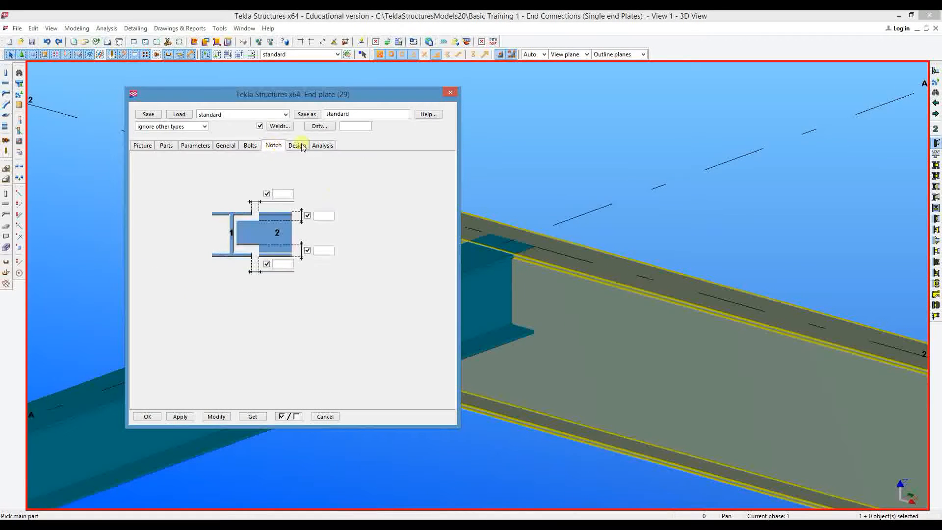
pyautogui.click(133, 147)
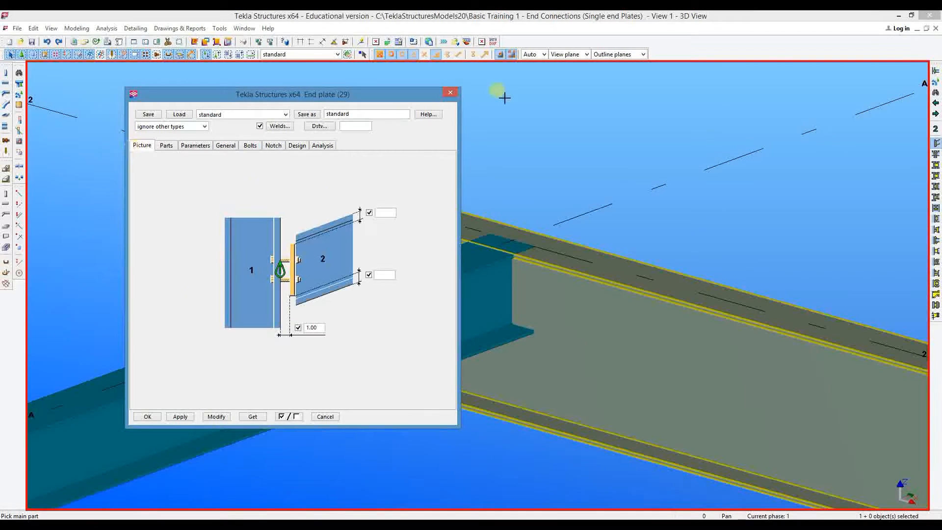
pyautogui.click(447, 93)
pyautogui.rightClick(470, 88)
pyautogui.click(484, 93)
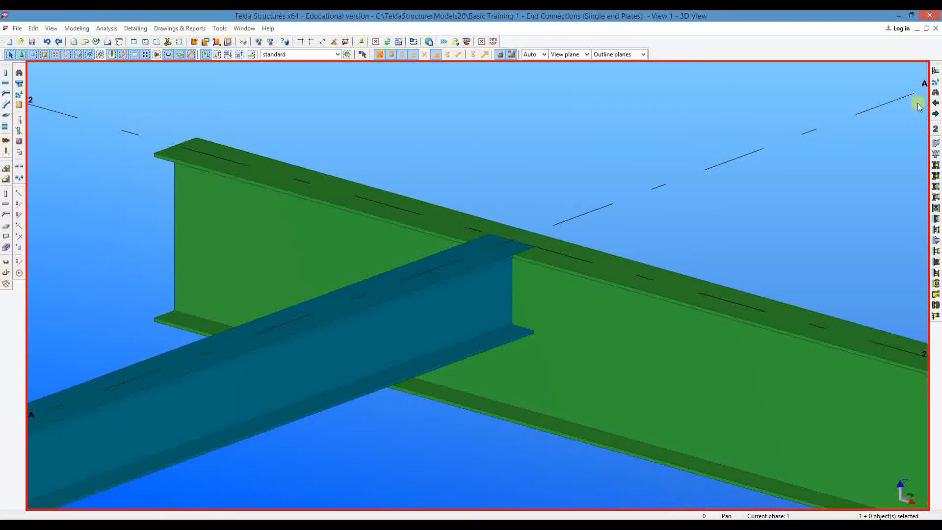
# Create an End plate (144) connection from component set 1, with the green beam as main part and the blue beam as secondary.
pyautogui.click(935, 103)
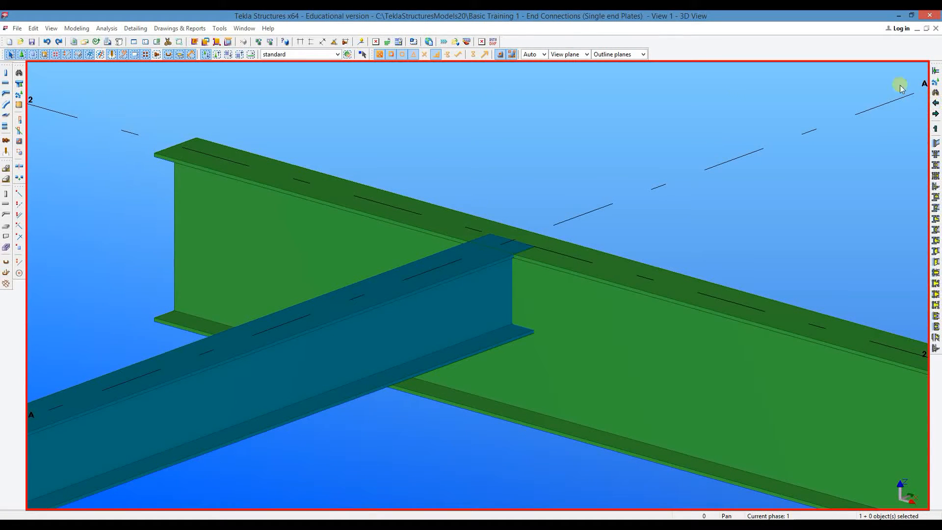
pyautogui.doubleClick(935, 144)
pyautogui.scroll(3, 540, 137)
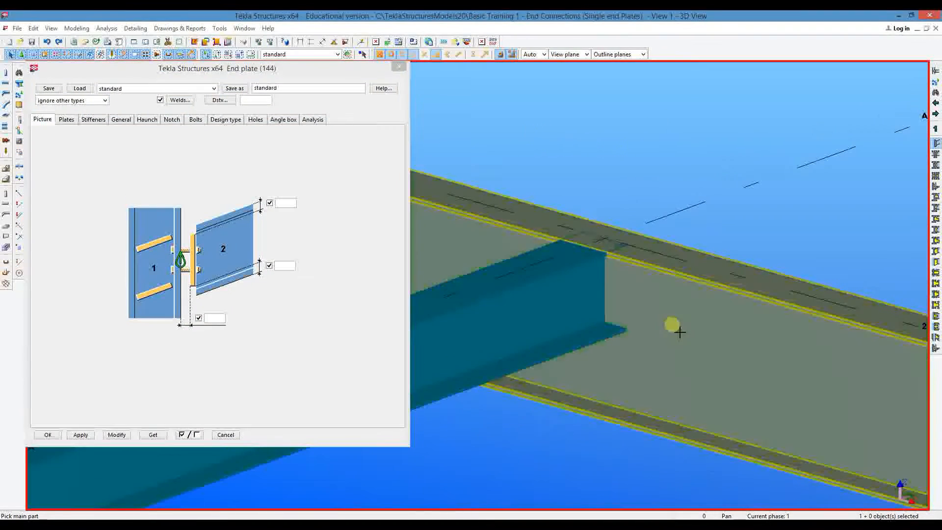
pyautogui.click(677, 332)
pyautogui.click(586, 148)
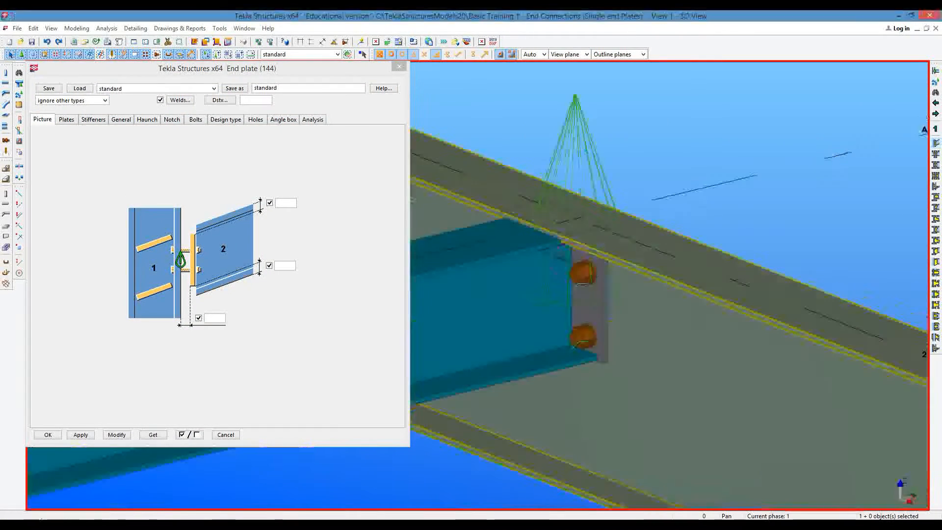
# Set the gap between the main beam's web and the end plate to 2 mm in the End plate (144) properties.
pyautogui.scroll(3, 586, 350)
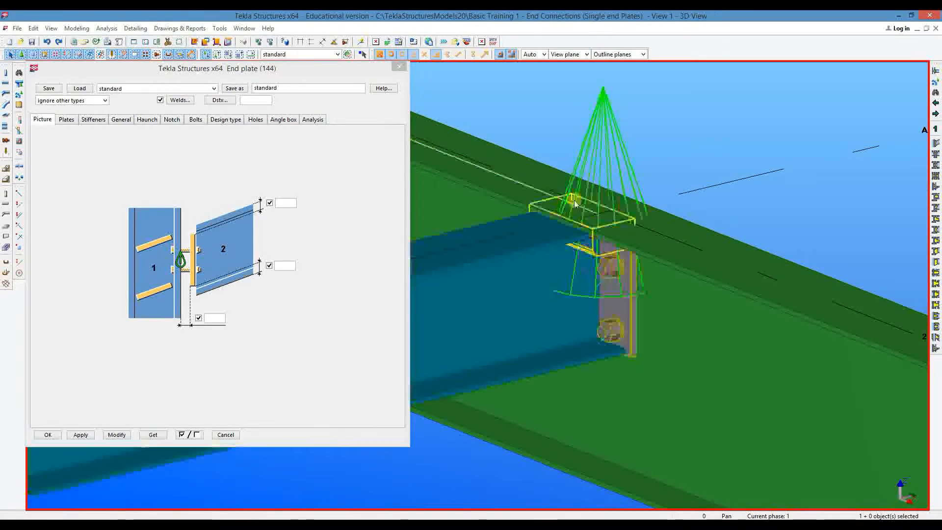
pyautogui.moveTo(550, 196); pyautogui.dragTo(575, 185, button='middle')
pyautogui.moveTo(608, 153); pyautogui.dragTo(577, 145, button='middle')
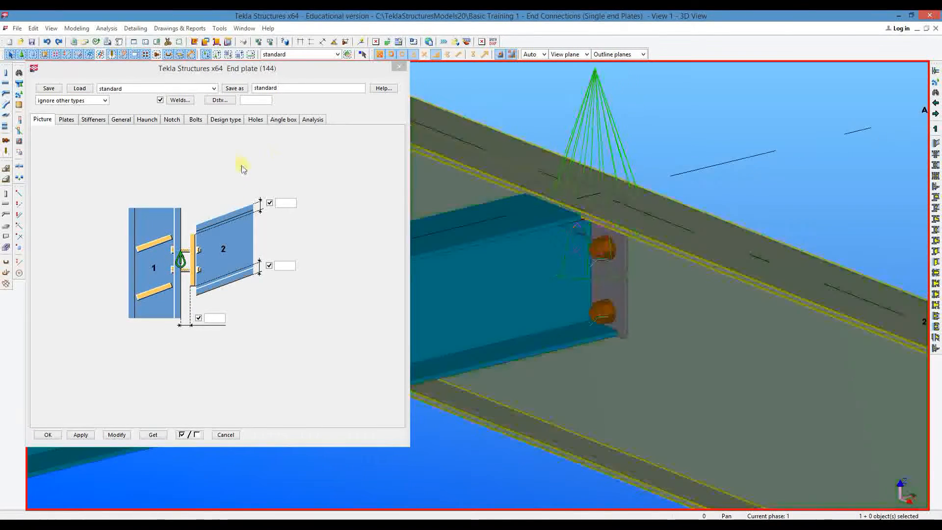
pyautogui.moveTo(647, 233); pyautogui.dragTo(655, 249, button='middle')
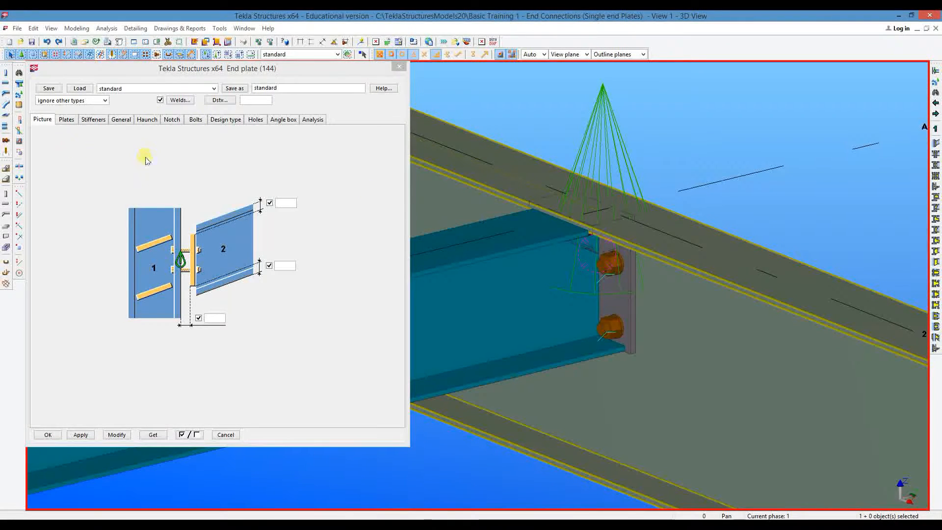
pyautogui.moveTo(667, 265); pyautogui.dragTo(652, 263, button='middle')
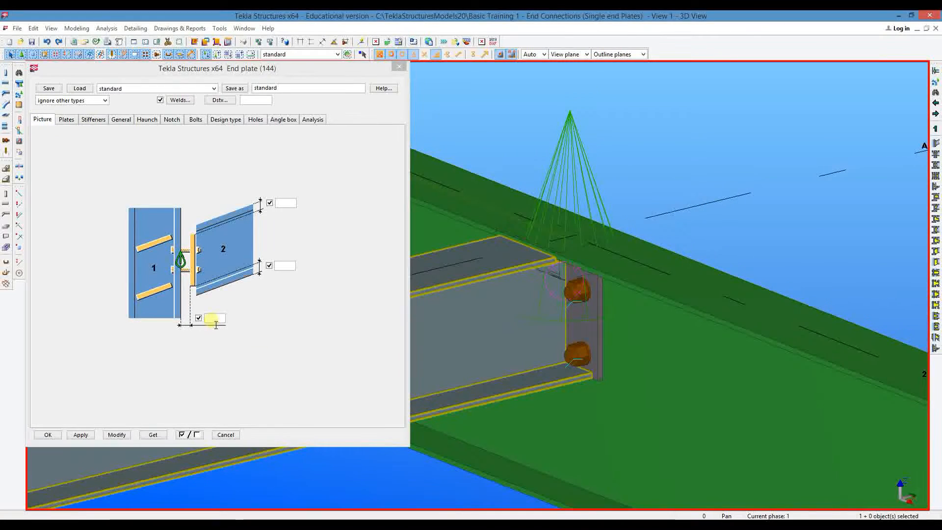
pyautogui.click(214, 318)
pyautogui.write('2')
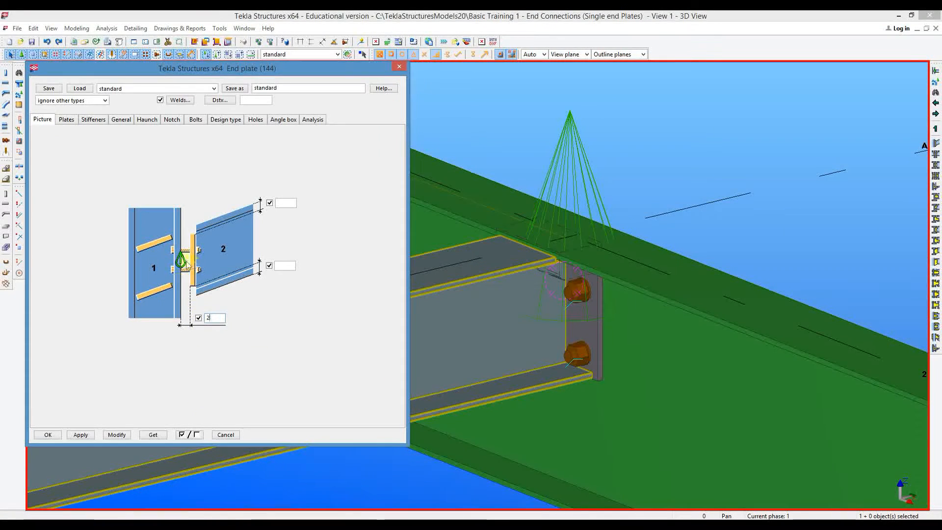
pyautogui.scroll(5, 594, 302)
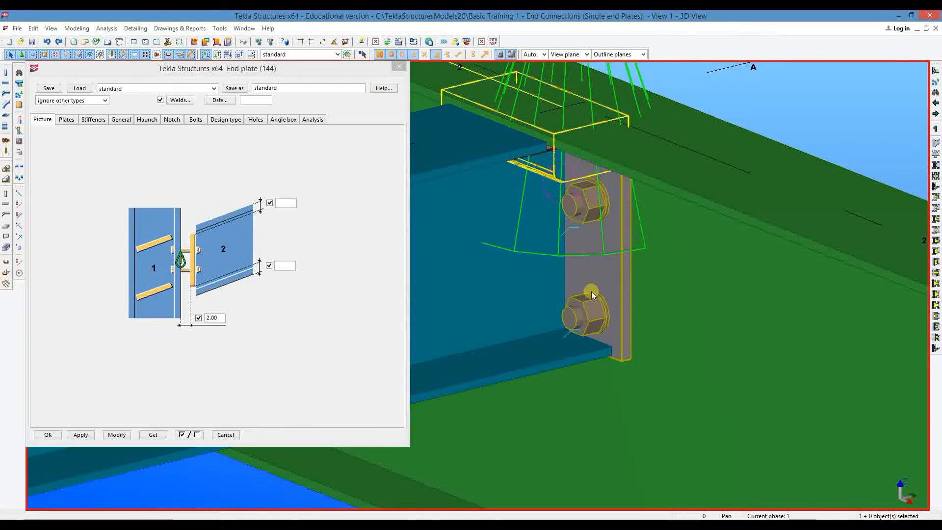
# Show the connection close up in plan and modify it with the 2 mm end plate gap.
pyautogui.hotkey('ctrl', 'p')
pyautogui.moveTo(486, 338); pyautogui.dragTo(768, 206, button='middle')
pyautogui.scroll(8, 664, 240)
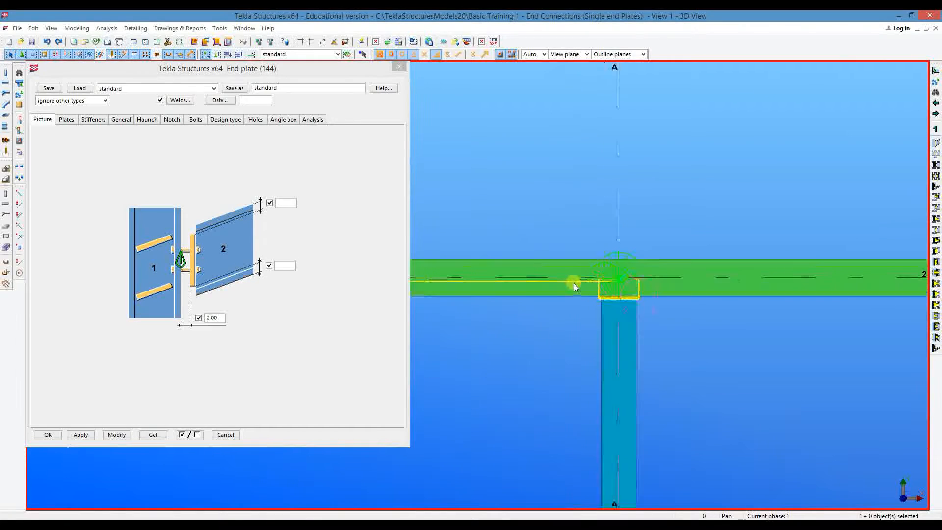
pyautogui.scroll(8, 576, 286)
pyautogui.scroll(3, 687, 266)
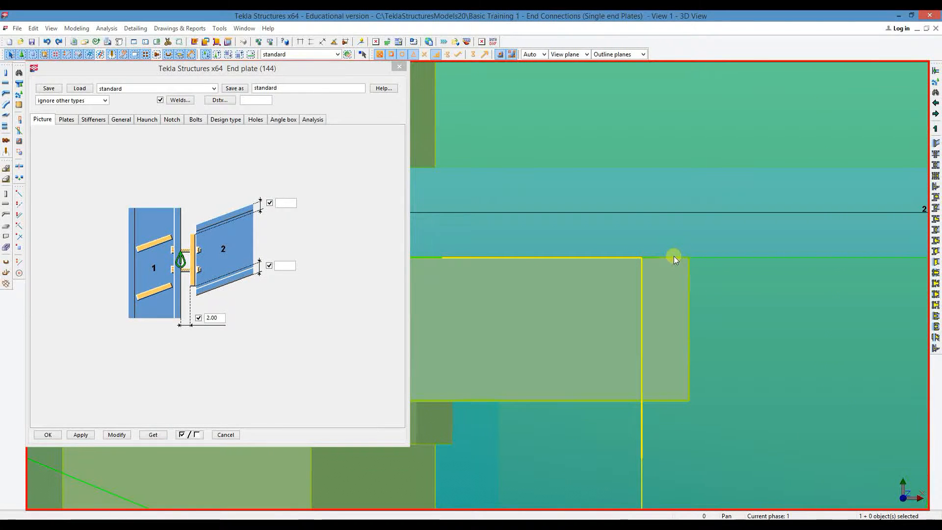
pyautogui.doubleClick(214, 317)
pyautogui.click(117, 433)
pyautogui.moveTo(627, 335); pyautogui.dragTo(714, 316, button='middle')
pyautogui.scroll(-7, 547, 298)
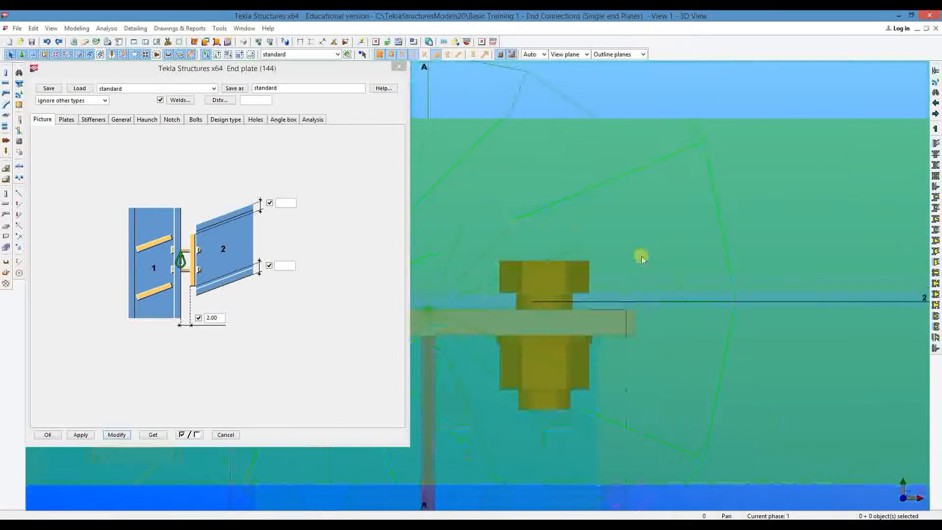
pyautogui.click(567, 284)
pyautogui.click(110, 434)
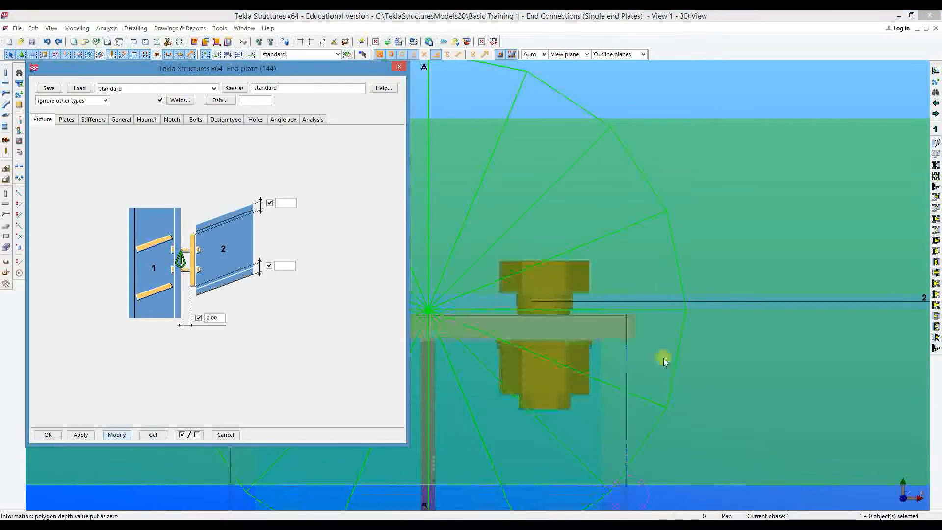
# Inspect the end plate, bolts and gap in plan, and return to a close 3D view of the connection.
pyautogui.scroll(-8, 670, 370)
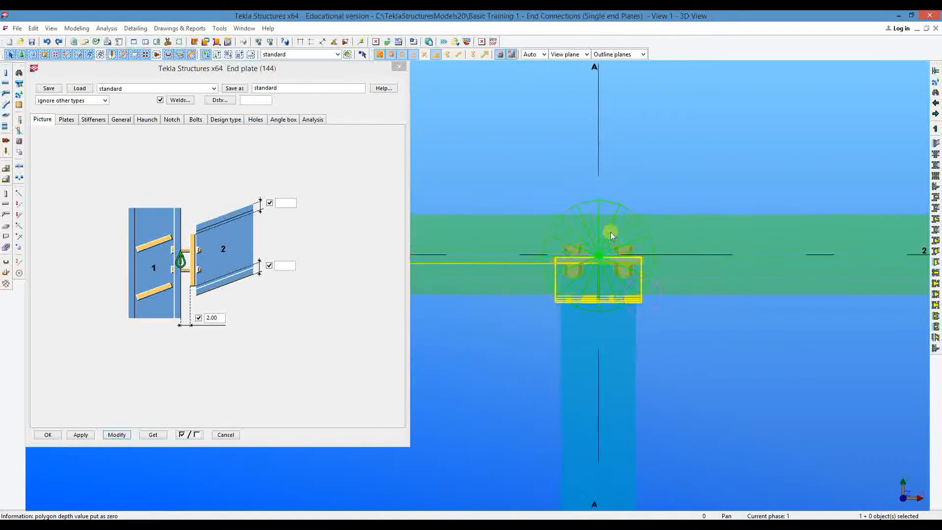
pyautogui.scroll(8, 611, 238)
pyautogui.rightClick(426, 73)
pyautogui.press('Escape')
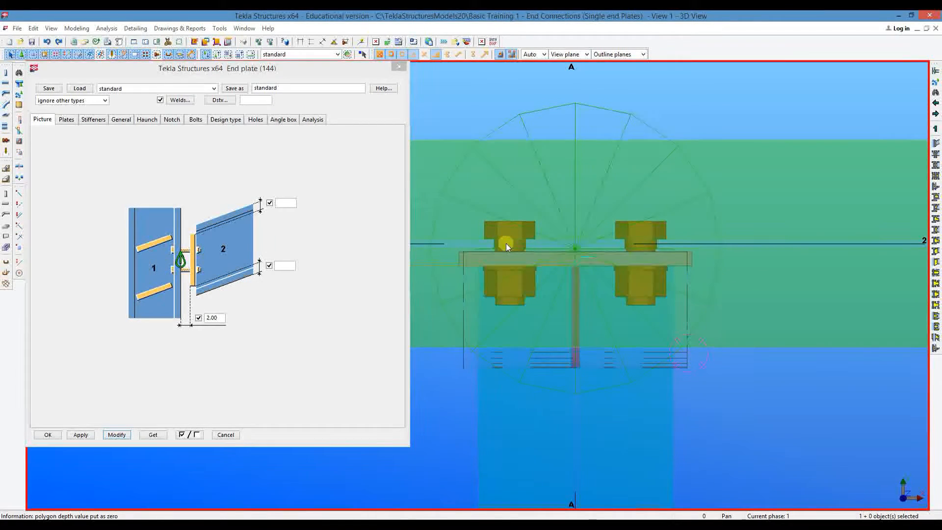
pyautogui.hotkey('ctrl', 'p')
pyautogui.moveTo(661, 346); pyautogui.dragTo(755, 279, button='middle')
pyautogui.moveTo(455, 275); pyautogui.dragTo(639, 313, button='middle')
pyautogui.scroll(10, 640, 314)
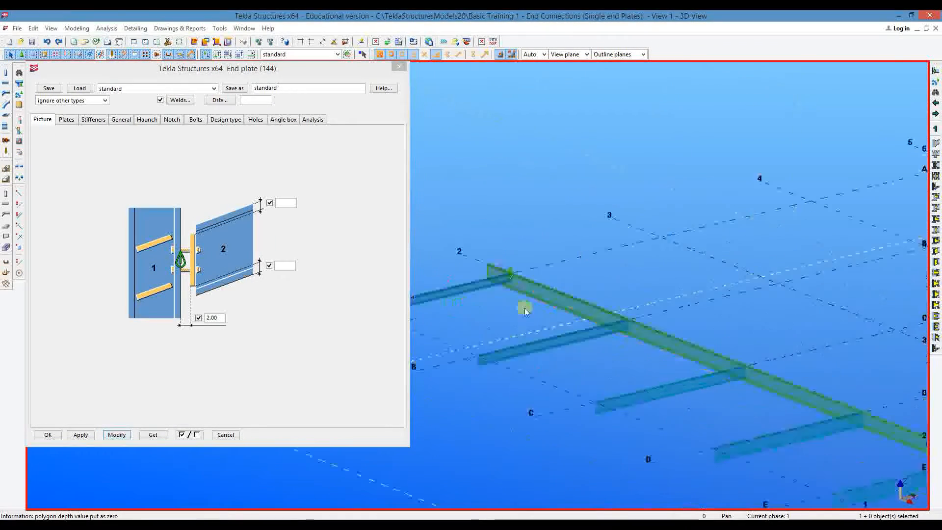
pyautogui.scroll(8, 617, 284)
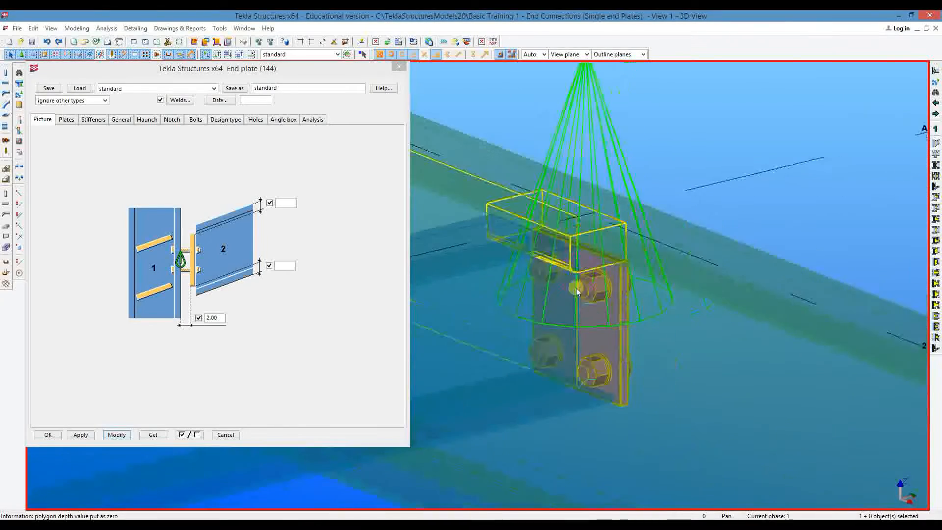
pyautogui.moveTo(687, 221); pyautogui.dragTo(683, 220, button='middle')
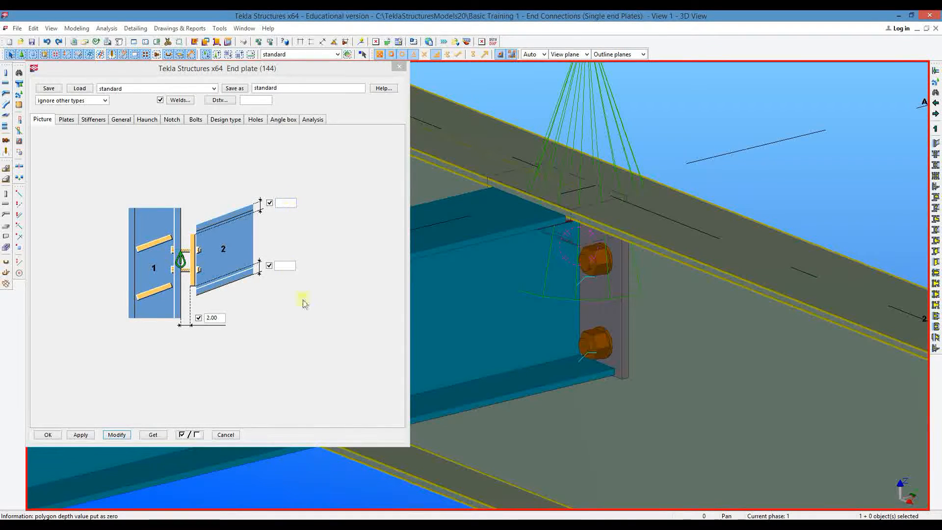
# Set the end plate's upper edge distance from the secondary beam's top to 40 mm and modify the connection.
pyautogui.click(287, 202)
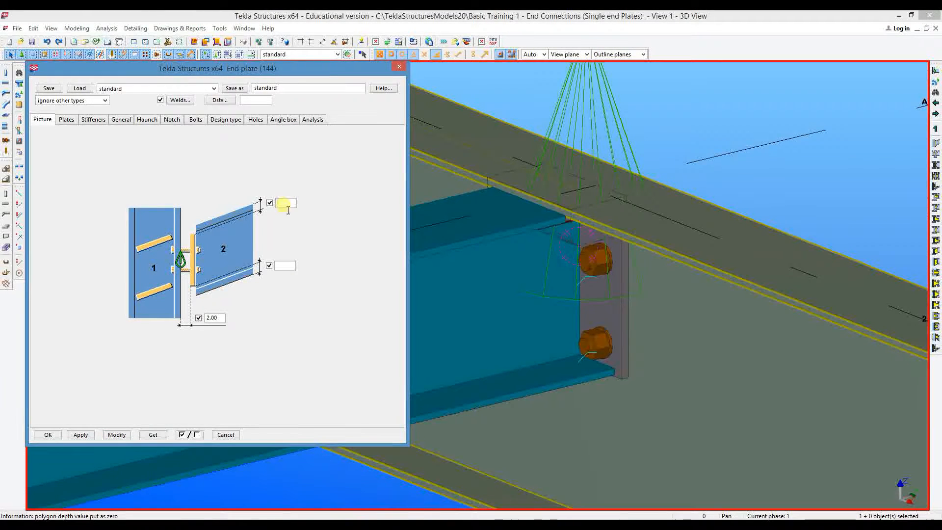
pyautogui.click(117, 435)
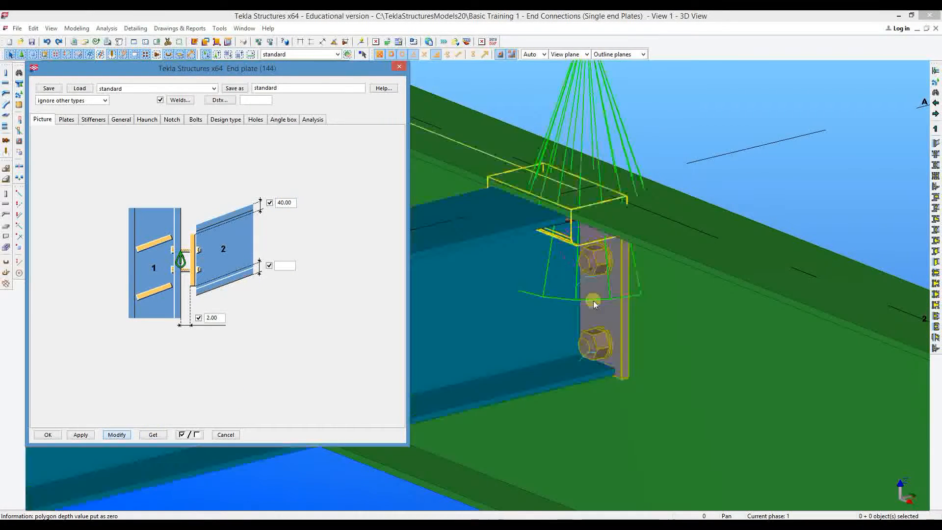
pyautogui.click(602, 240)
pyautogui.moveTo(601, 241)
pyautogui.keyDown('ctrl'); pyautogui.mouseDown(button='middle')
pyautogui.moveTo(584, 209)
pyautogui.moveTo(547, 180)
pyautogui.moveTo(576, 189)
pyautogui.moveTo(597, 239)
pyautogui.mouseUp(button='middle'); pyautogui.keyUp('ctrl')
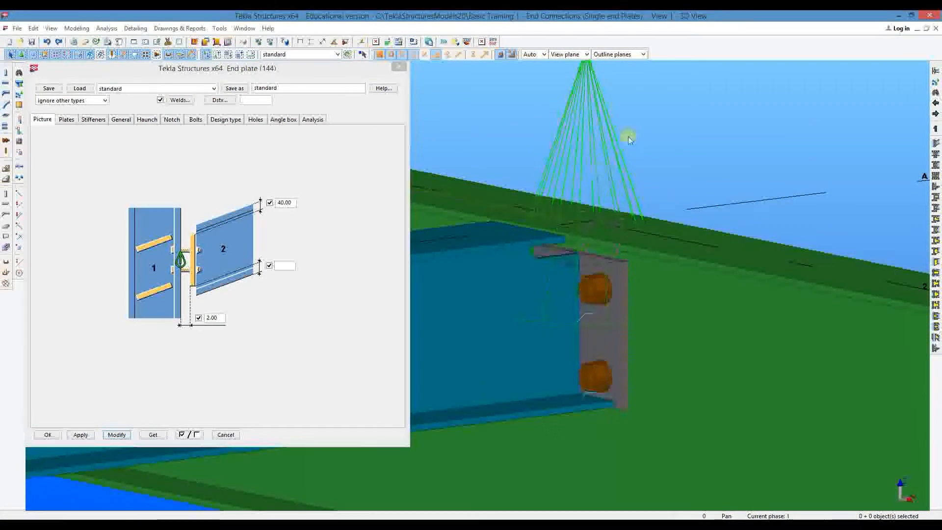
pyautogui.click(565, 140)
pyautogui.click(129, 435)
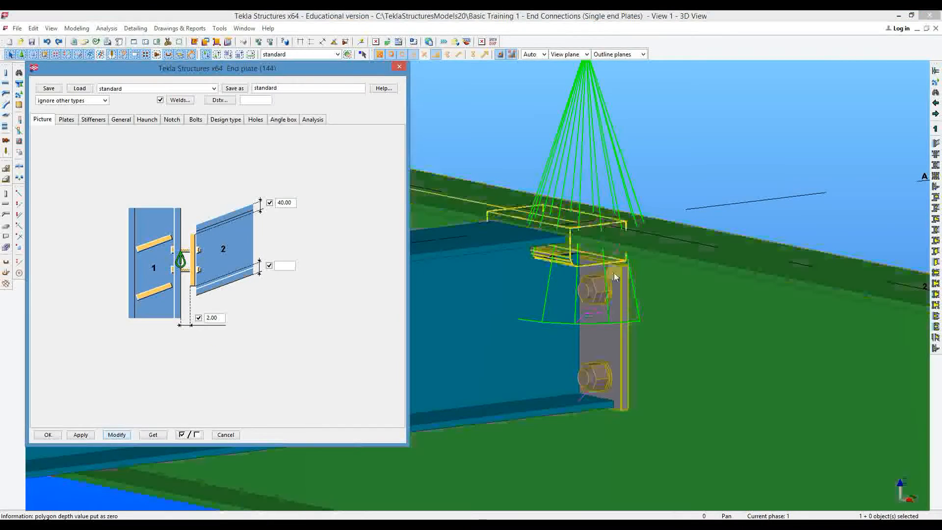
# Measure the distance from the main beam's top to the end plate's upper corner.
pyautogui.click(324, 42)
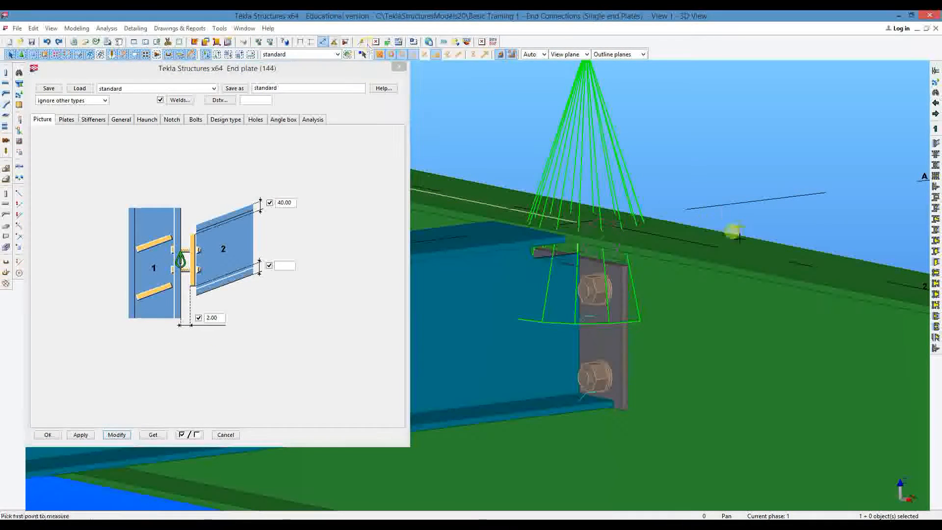
pyautogui.click(702, 236)
pyautogui.scroll(3, 665, 225)
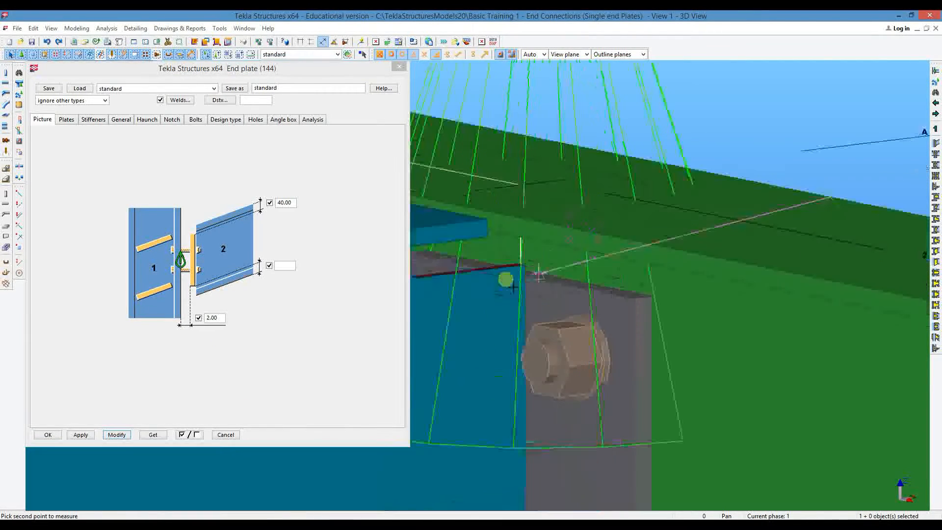
pyautogui.click(652, 297)
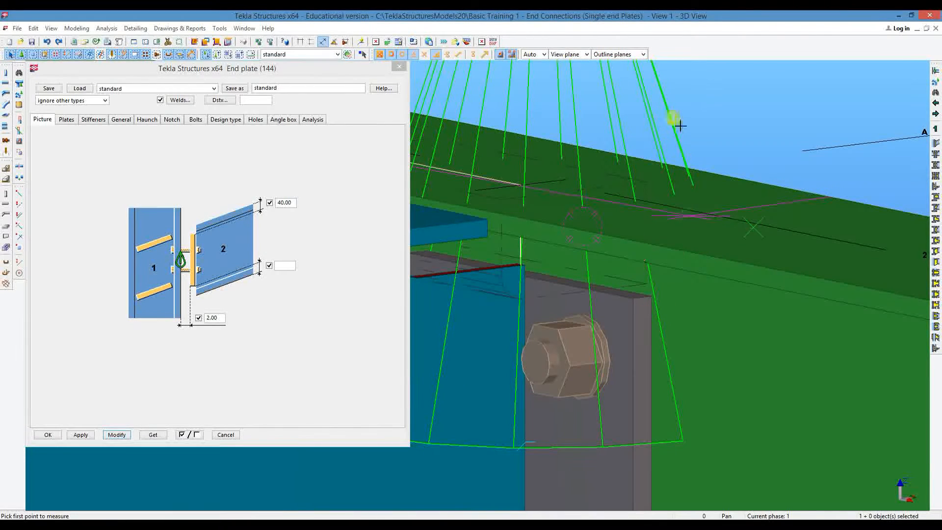
pyautogui.rightClick(669, 118)
pyautogui.click(681, 123)
pyautogui.click(326, 42)
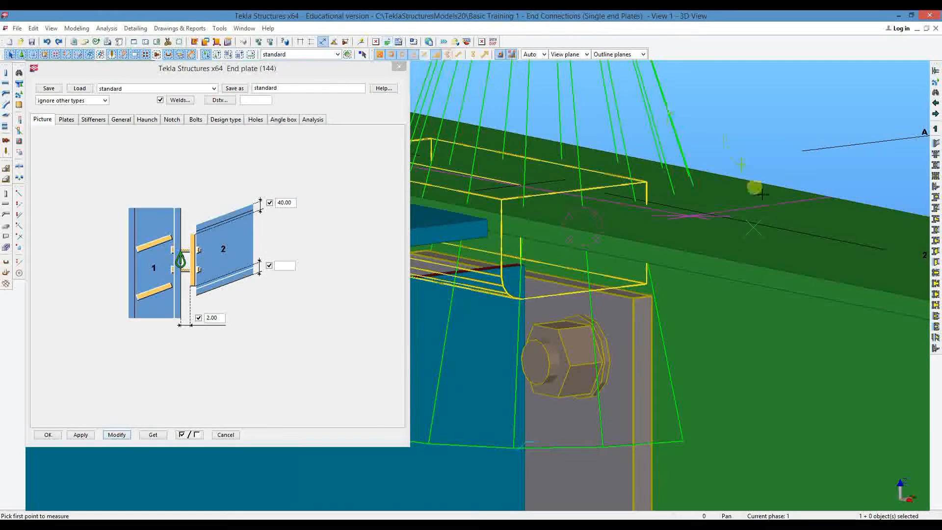
pyautogui.click(896, 211)
pyautogui.click(656, 298)
pyautogui.click(723, 300)
pyautogui.rightClick(712, 179)
pyautogui.click(723, 184)
pyautogui.moveTo(722, 188); pyautogui.dragTo(659, 192, button='middle')
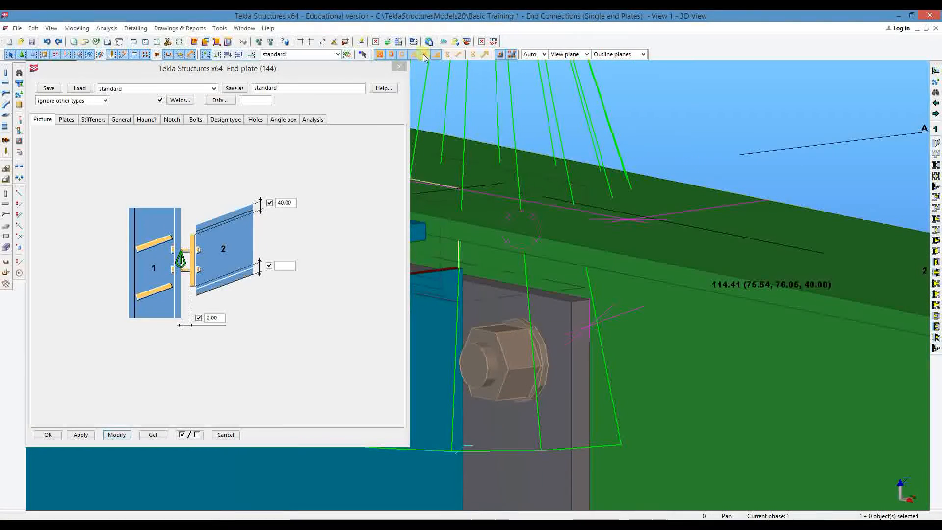
# Remove the temporary measurement from the 3D view and clear the end plate's upper edge distance.
pyautogui.moveTo(680, 244); pyautogui.dragTo(654, 225, button='middle')
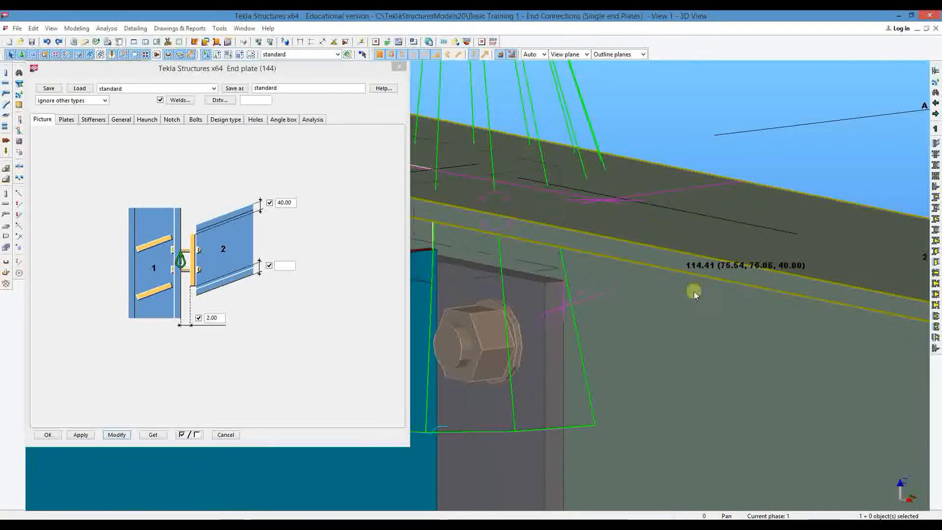
pyautogui.rightClick(639, 98)
pyautogui.click(653, 156)
pyautogui.scroll(-3, 548, 183)
pyautogui.moveTo(591, 231); pyautogui.dragTo(660, 221, button='middle')
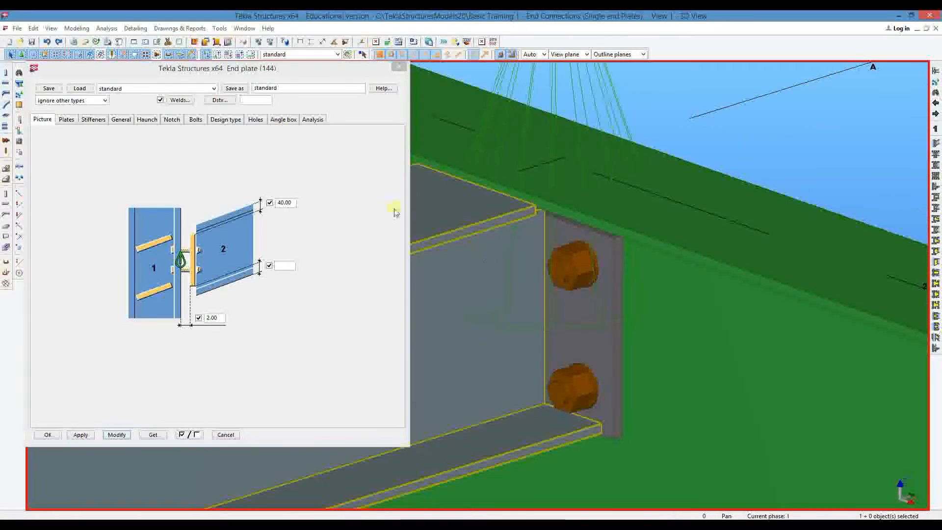
pyautogui.click(290, 207)
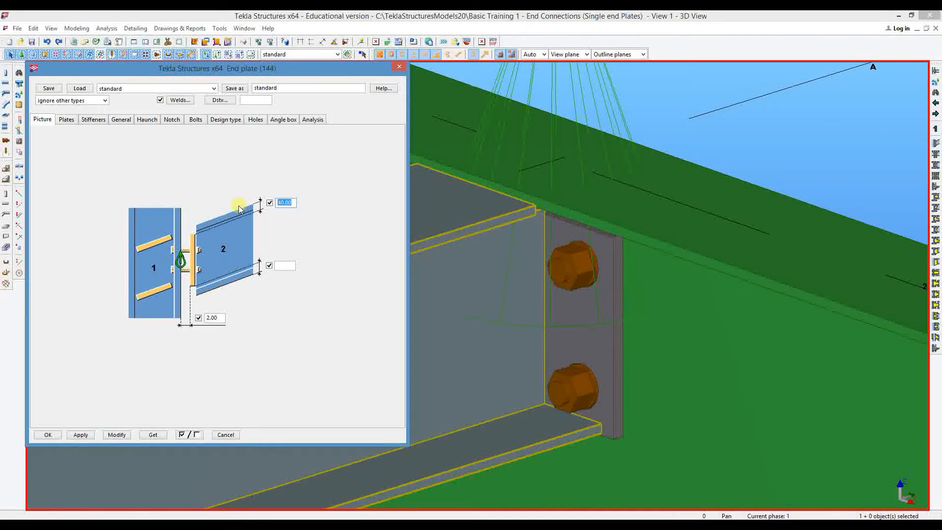
pyautogui.press('BackSpace')
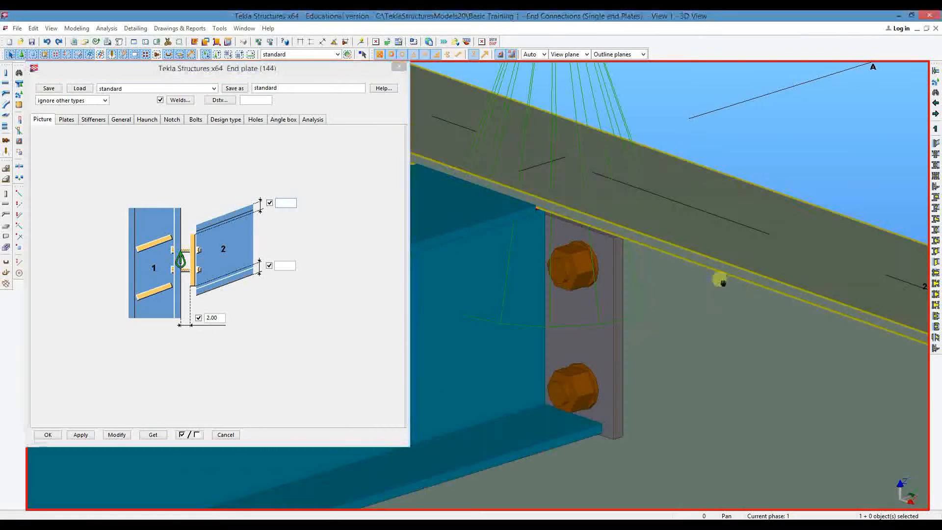
# Set the end plate's lower edge distance from the secondary beam's bottom to 6 mm and modify the connection.
pyautogui.moveTo(720, 279); pyautogui.dragTo(743, 211, button='middle')
pyautogui.scroll(5, 593, 317)
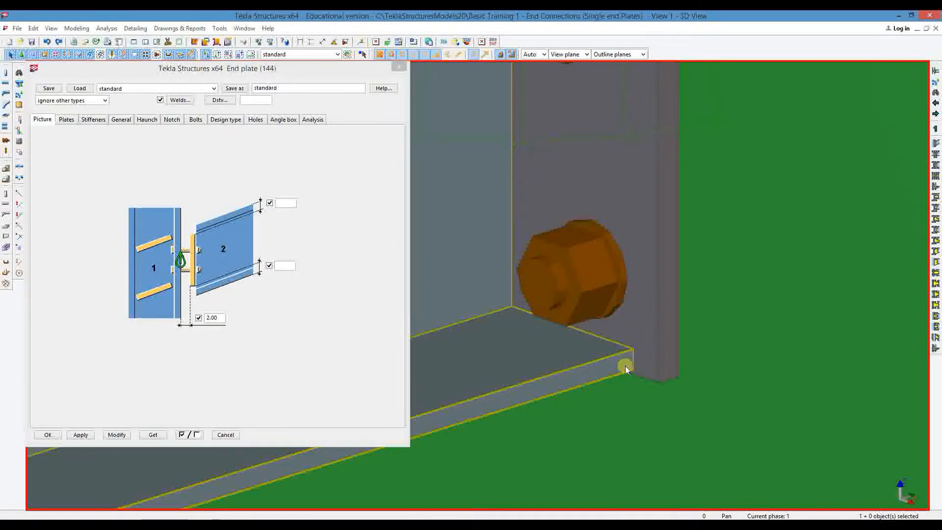
pyautogui.click(285, 266)
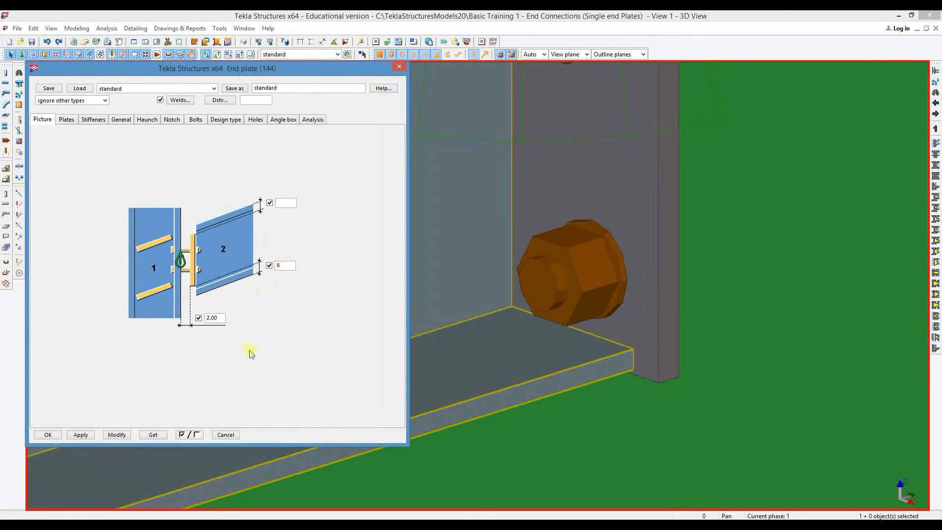
pyautogui.click(117, 436)
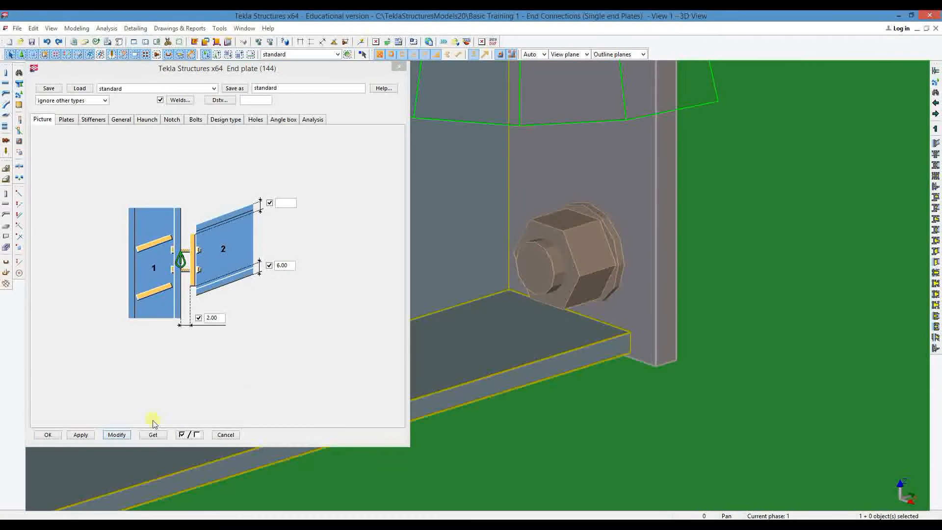
pyautogui.click(117, 435)
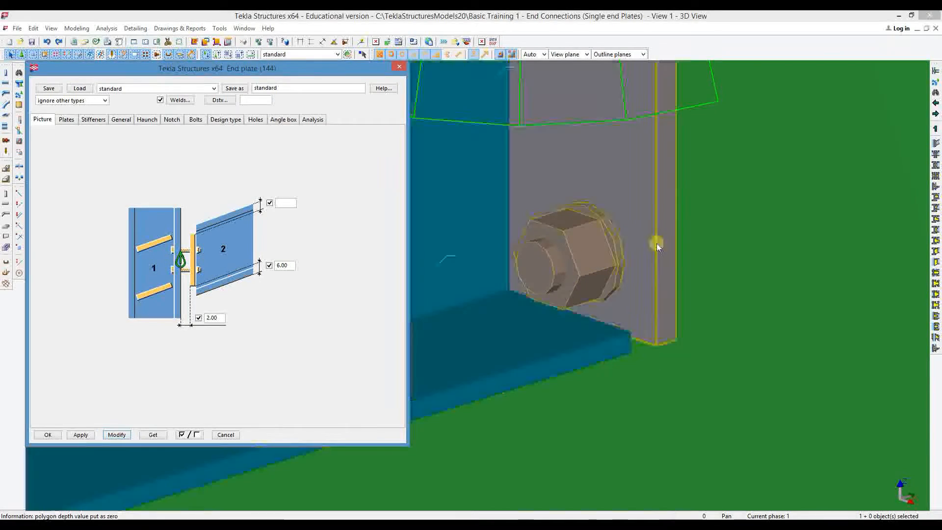
# Inspect the modified end plate, clear its lower edge distance and open the connection's bolt settings.
pyautogui.moveTo(657, 245); pyautogui.dragTo(656, 357, button='middle')
pyautogui.scroll(-3, 656, 356)
pyautogui.moveTo(589, 238); pyautogui.dragTo(641, 283, button='middle')
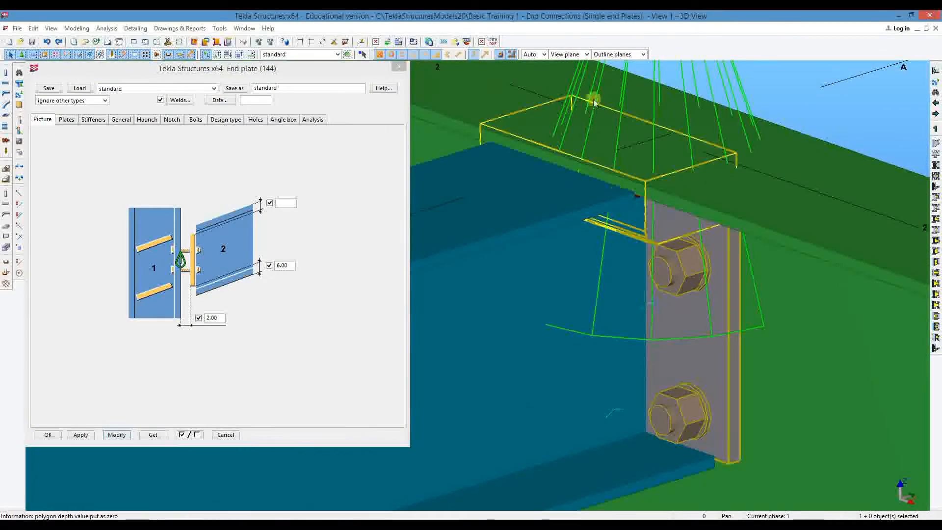
pyautogui.moveTo(592, 98); pyautogui.dragTo(596, 172, button='middle')
pyautogui.scroll(-1, 595, 172)
pyautogui.moveTo(679, 305); pyautogui.dragTo(598, 296, button='middle')
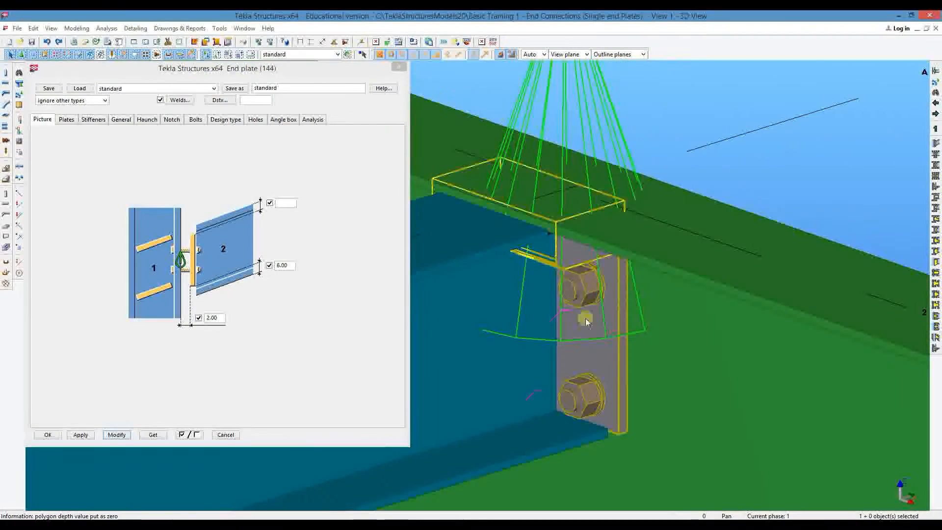
pyautogui.moveTo(291, 267); pyautogui.dragTo(260, 267)
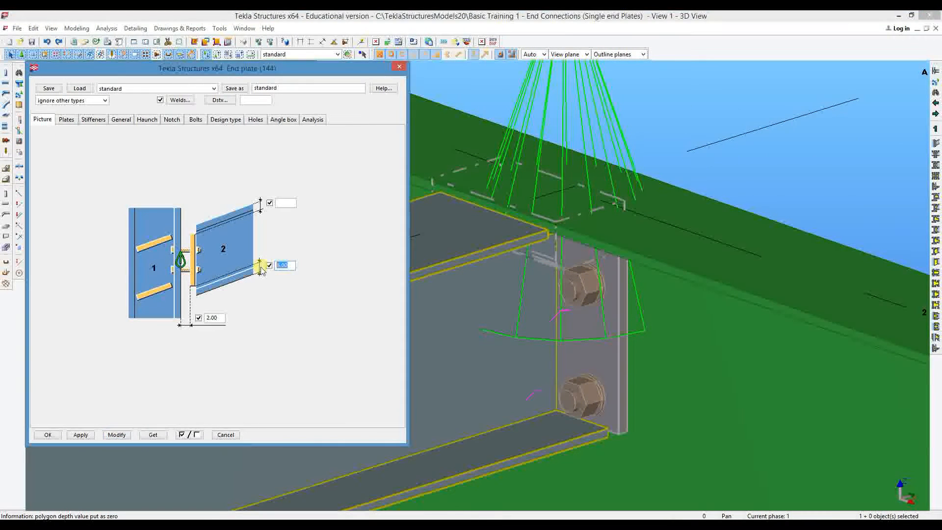
pyautogui.click(261, 122)
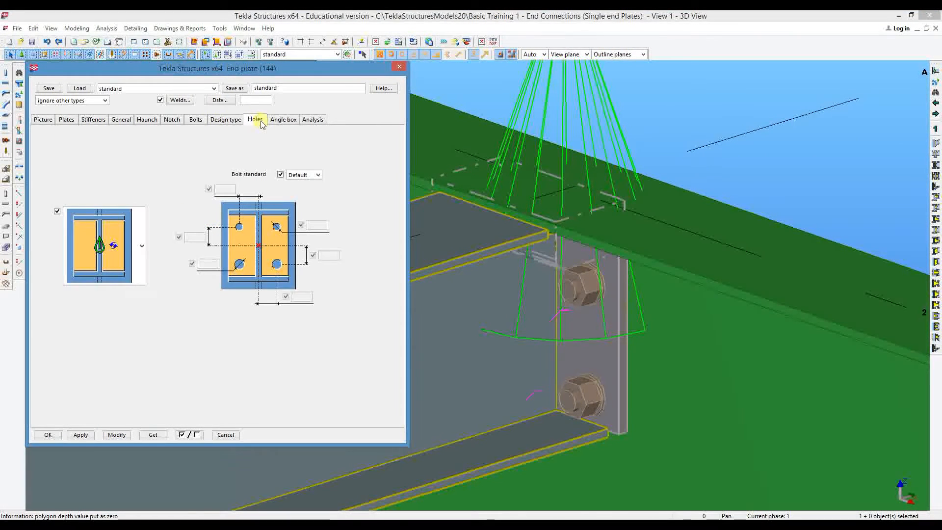
pyautogui.click(197, 120)
# Check the secondary beam's profile in its properties and close them without changes.
pyautogui.moveTo(602, 183); pyautogui.dragTo(621, 202, button='middle')
pyautogui.scroll(-4, 621, 204)
pyautogui.doubleClick(680, 219)
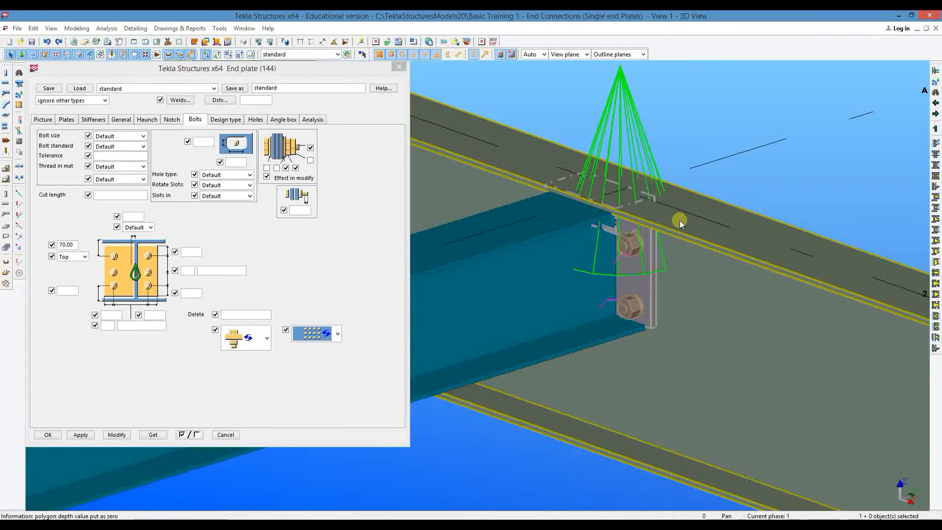
pyautogui.doubleClick(513, 226)
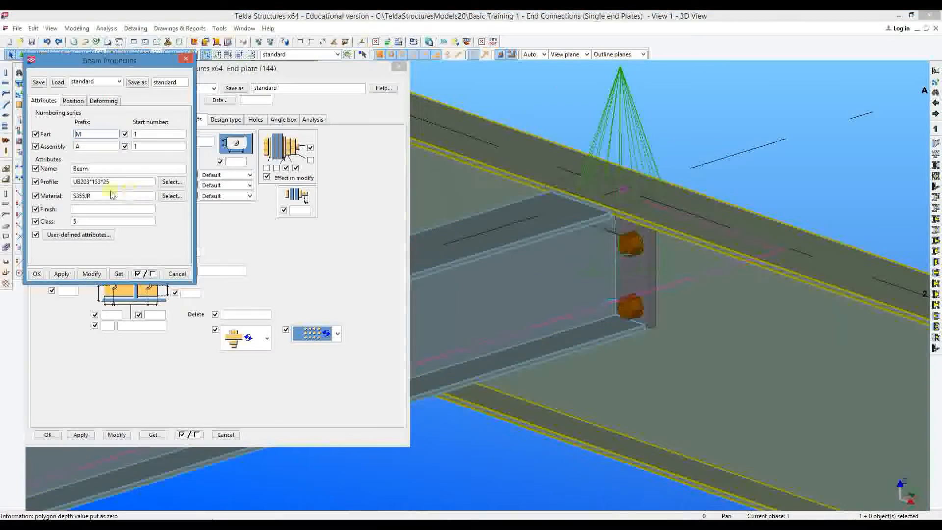
pyautogui.doubleClick(513, 162)
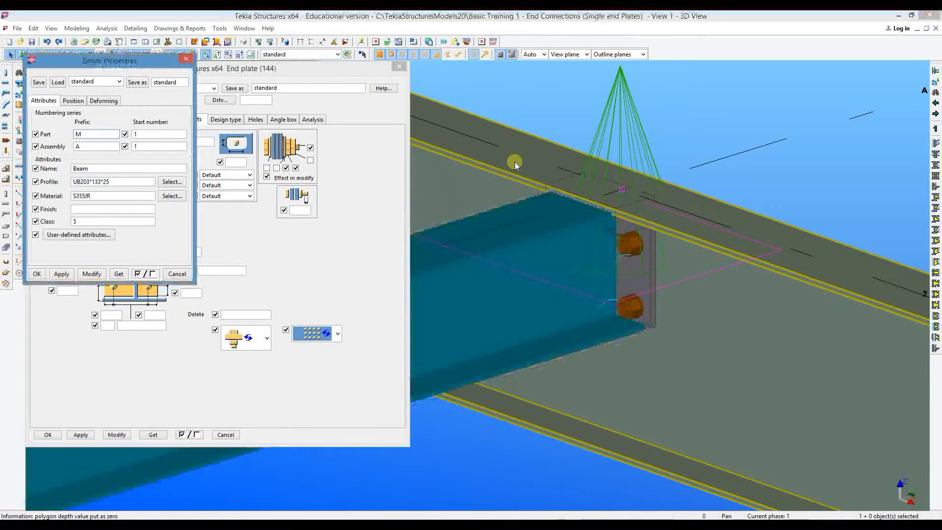
pyautogui.click(187, 59)
# Set two bolt rows at 70 mm vertical spacing with 35 mm upper and lower edge distances, and modify the connection.
pyautogui.click(589, 144)
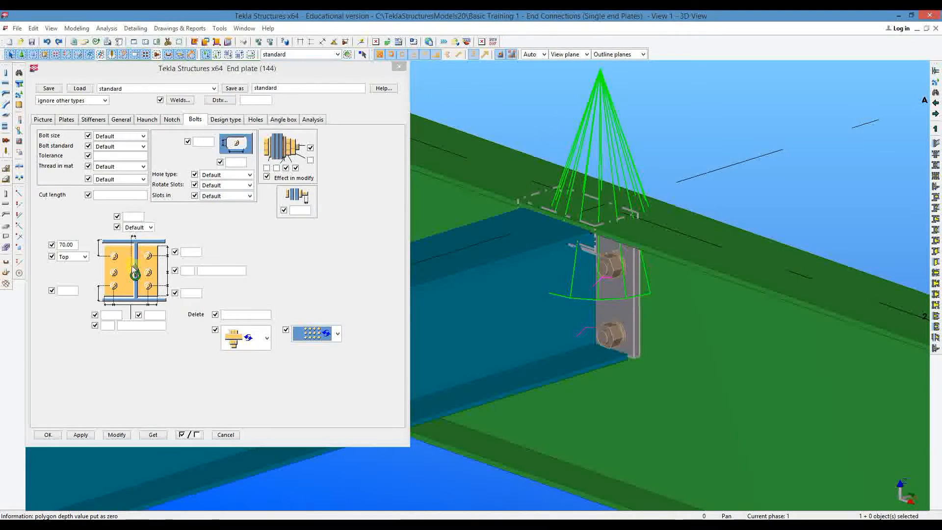
pyautogui.click(194, 273)
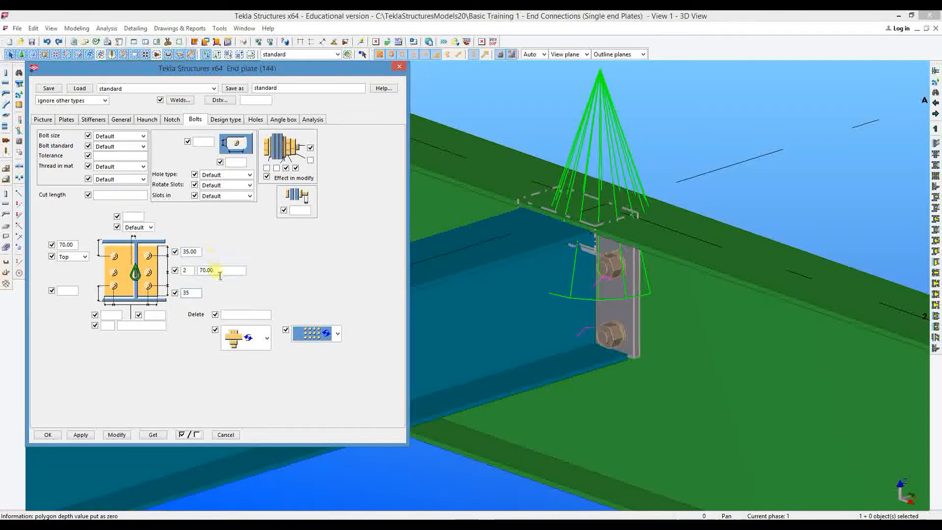
pyautogui.click(117, 435)
pyautogui.scroll(5, 619, 329)
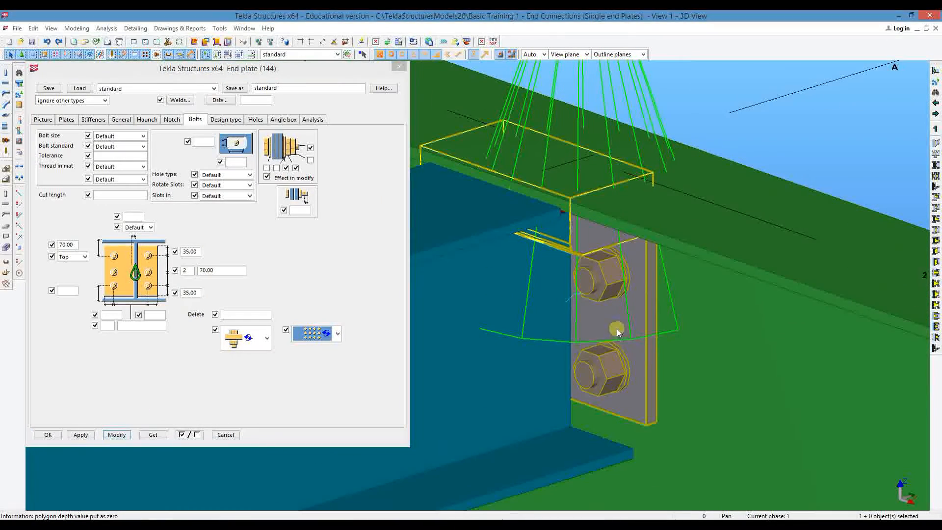
pyautogui.keyDown('ctrl'); pyautogui.moveTo(608, 319); pyautogui.dragTo(616, 272, button='middle'); pyautogui.keyUp('ctrl')
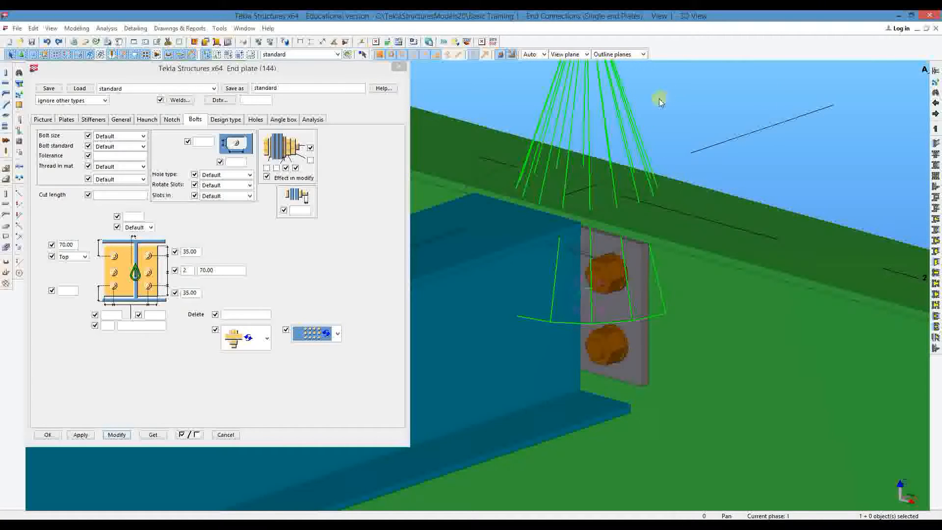
# Set the connection's bolt size to 20, bolt standard to 8.8XOX and tolerance to 2 mm, and modify it.
pyautogui.click(481, 114)
pyautogui.click(117, 136)
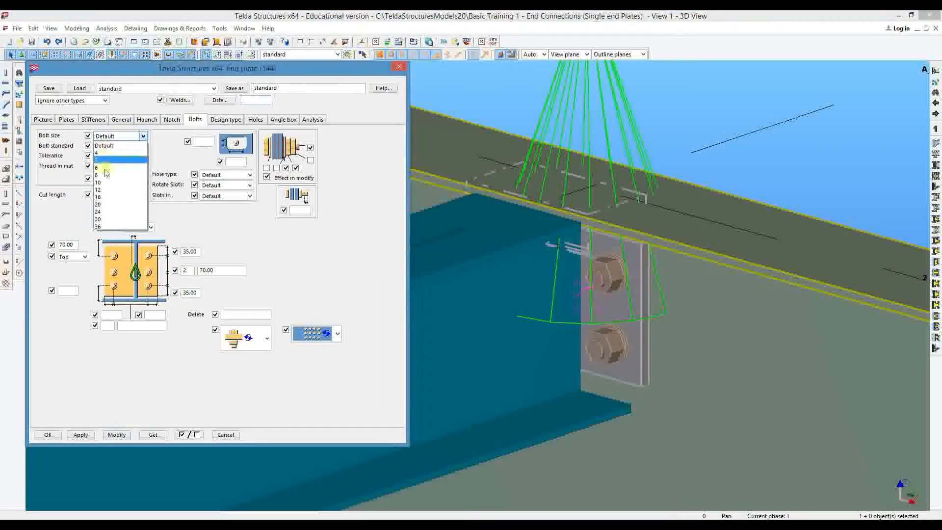
pyautogui.click(118, 147)
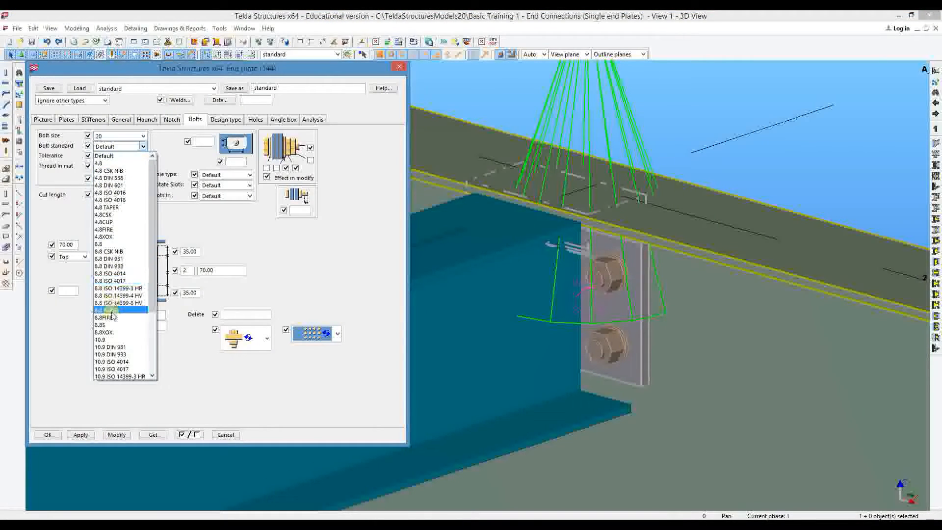
pyautogui.click(106, 332)
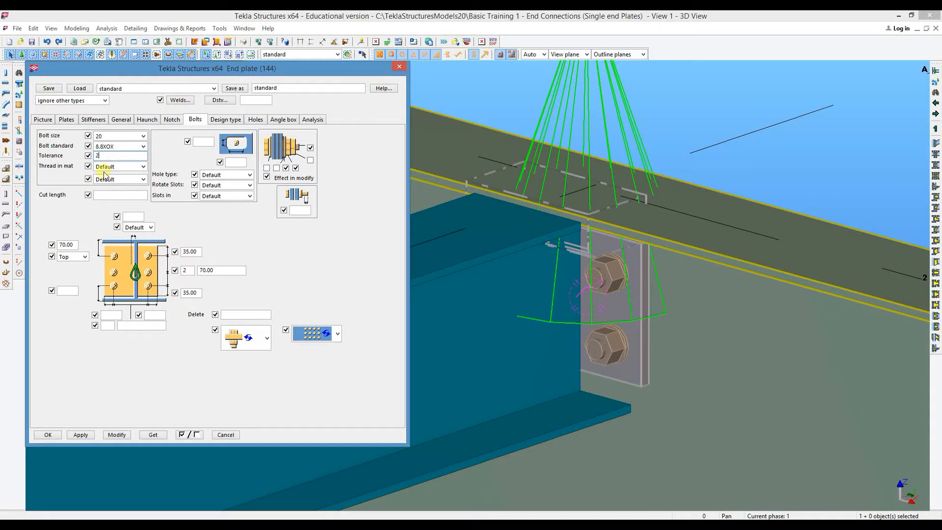
pyautogui.click(120, 138)
pyautogui.click(122, 138)
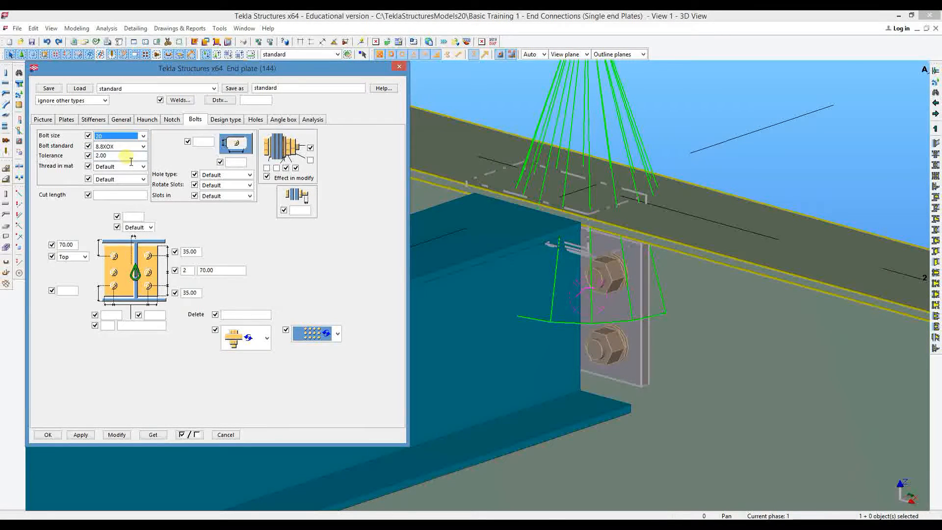
pyautogui.moveTo(630, 229); pyautogui.dragTo(612, 287, button='middle')
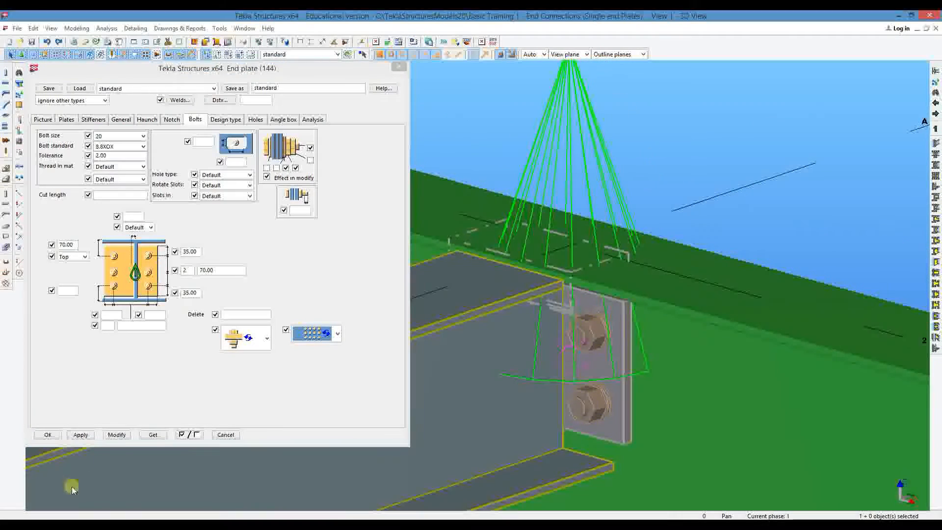
pyautogui.click(125, 435)
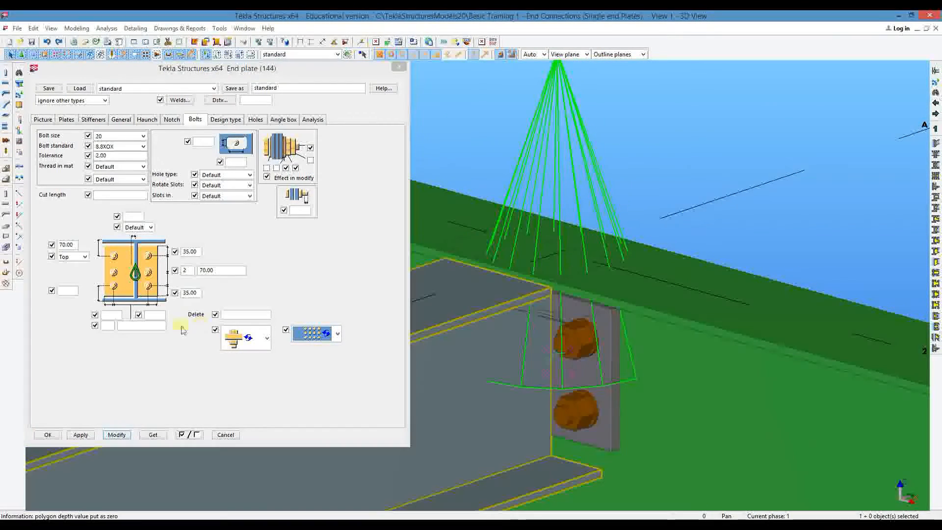
# Set the horizontal bolt spacing to 90 mm with 30 mm edge distances on both sides, and modify the connection.
pyautogui.click(143, 325)
pyautogui.write('90')
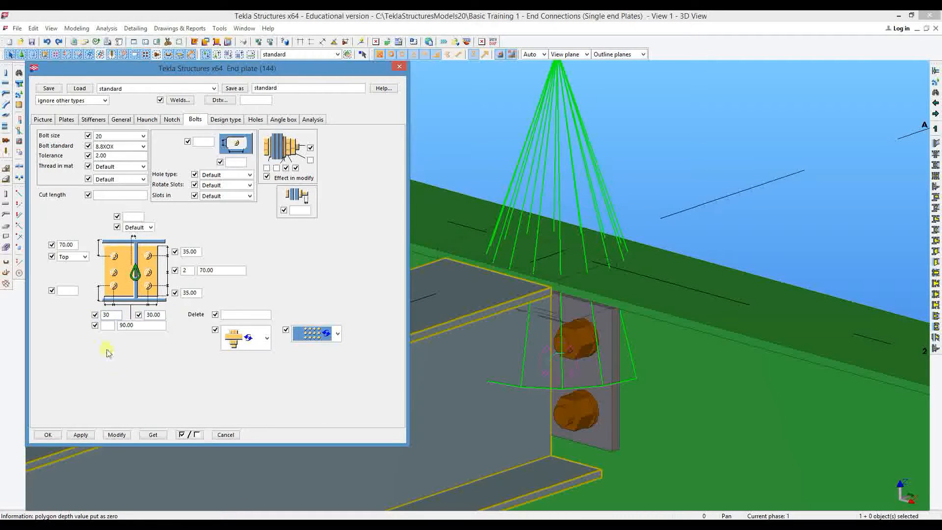
pyautogui.click(117, 435)
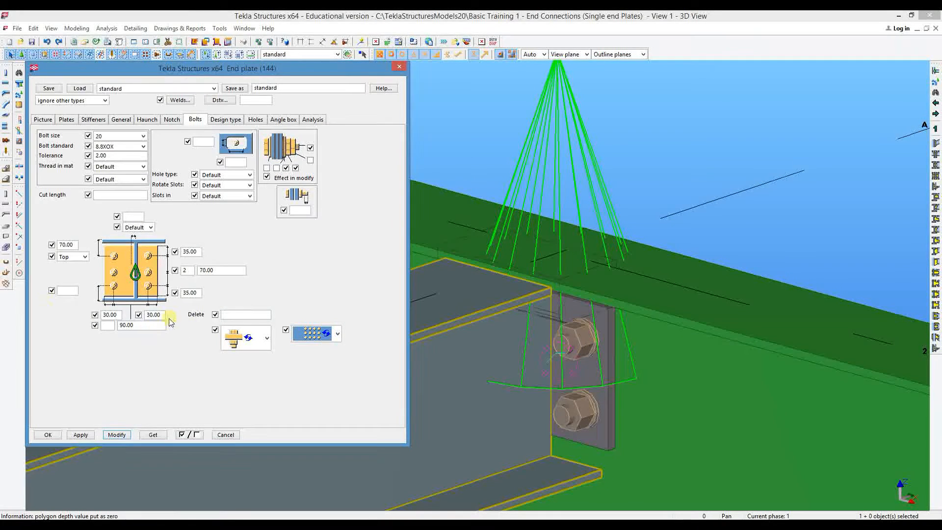
# Check the end plate's profile width in its properties and close them without changes.
pyautogui.click(628, 144)
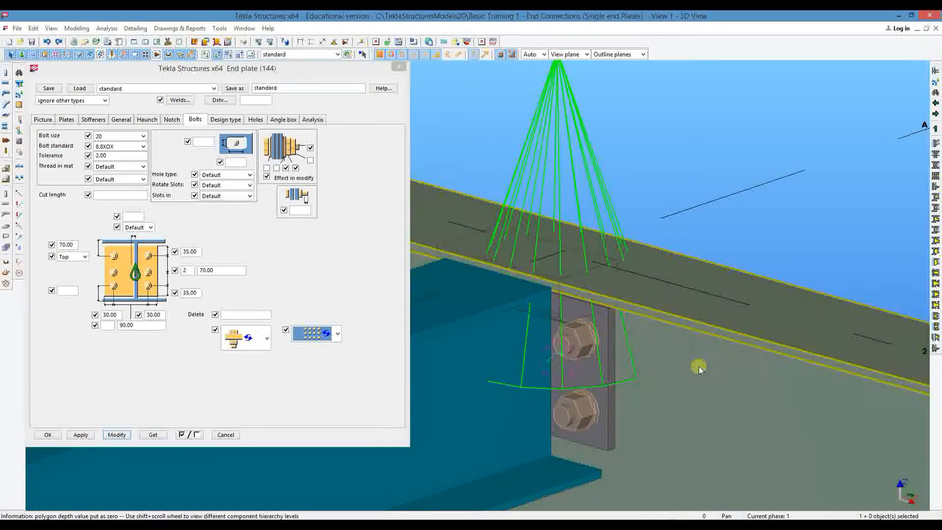
pyautogui.doubleClick(608, 405)
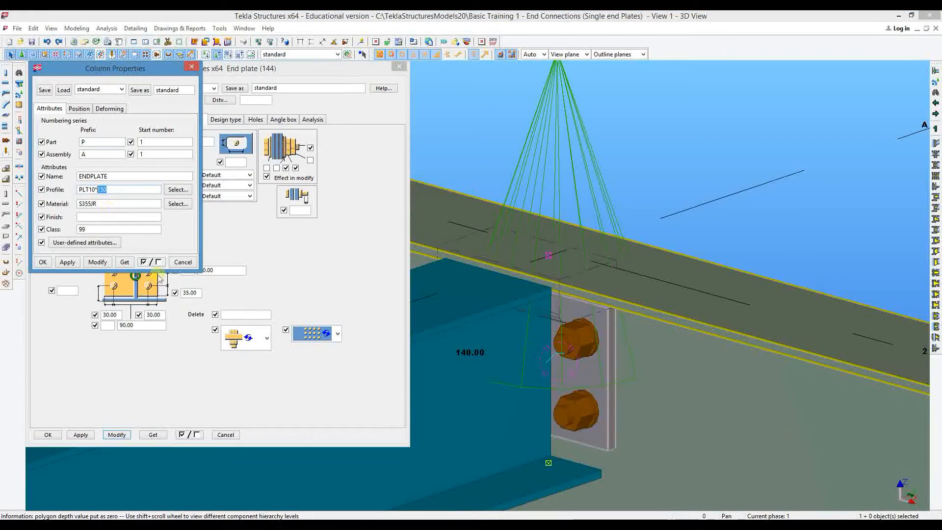
pyautogui.click(190, 67)
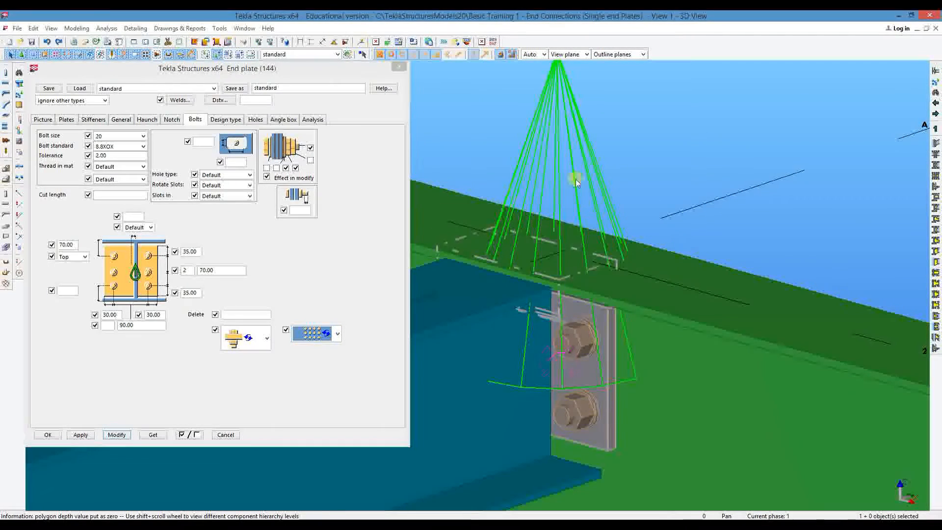
# Try a horizontal bolt spacing of 70 mm on the end plate connection.
pyautogui.click(451, 237)
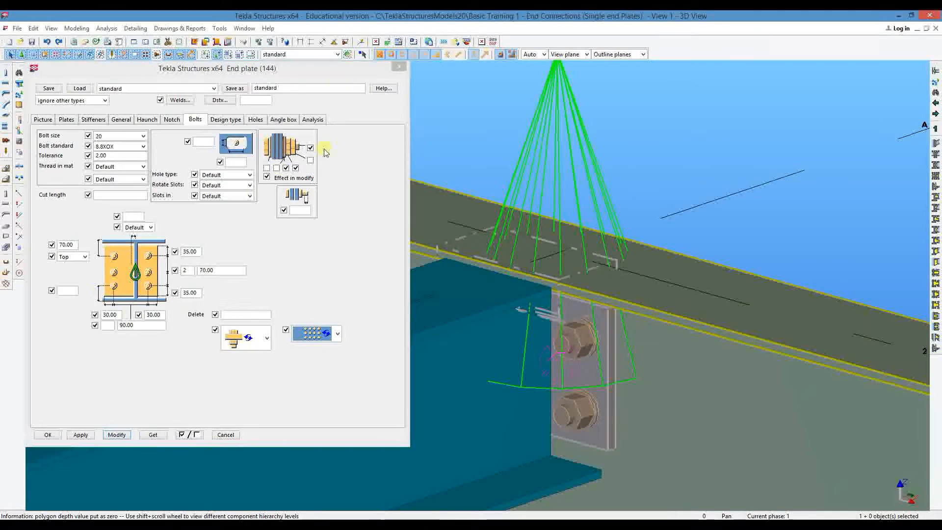
pyautogui.click(89, 333)
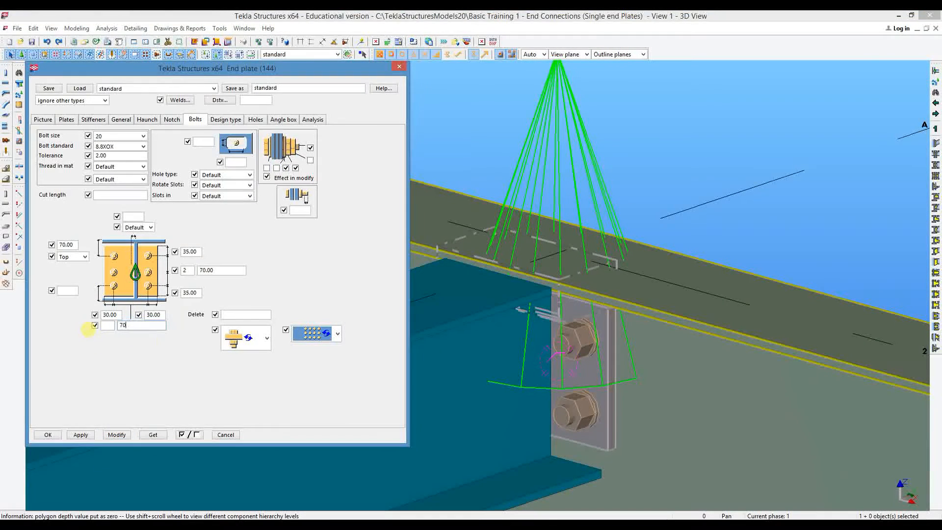
pyautogui.write('70')
pyautogui.click(117, 435)
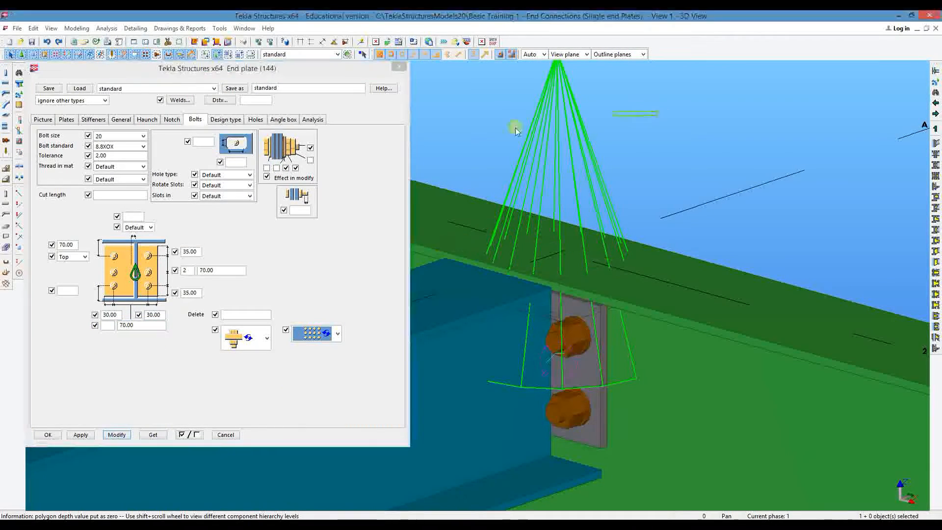
# Set the horizontal bolt spacing back to 90 mm and modify the connection.
pyautogui.click(118, 328)
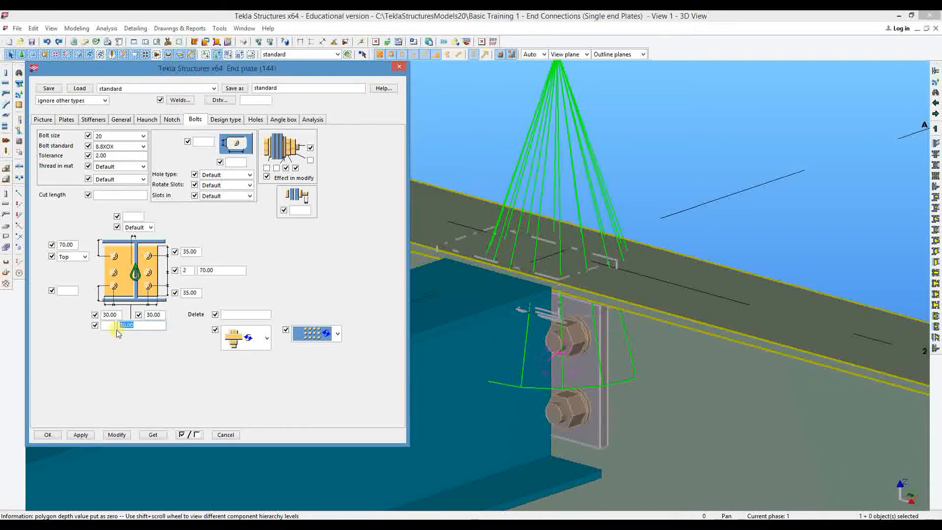
pyautogui.click(117, 434)
pyautogui.click(657, 245)
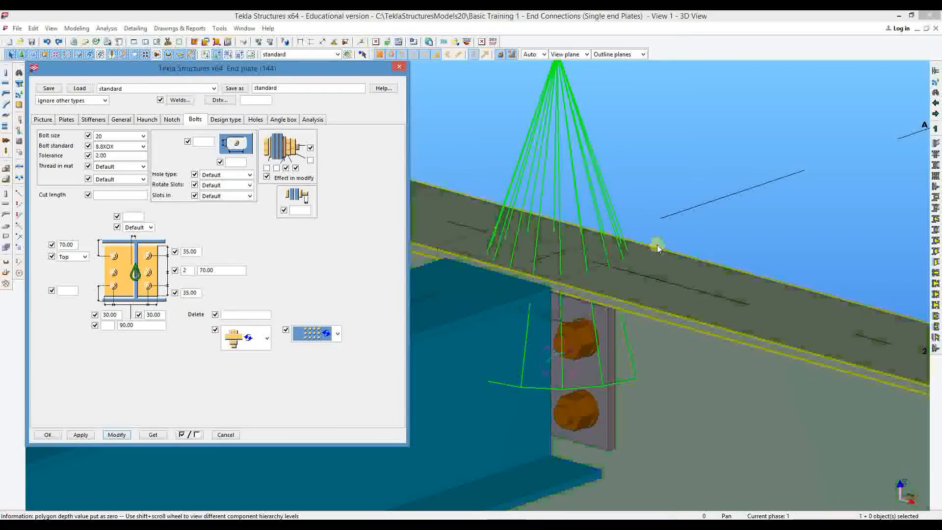
# Reselect the end plate connection and modify it with the current bolt settings.
pyautogui.moveTo(658, 244); pyautogui.dragTo(647, 249, button='middle')
pyautogui.rightClick(650, 160)
pyautogui.click(663, 166)
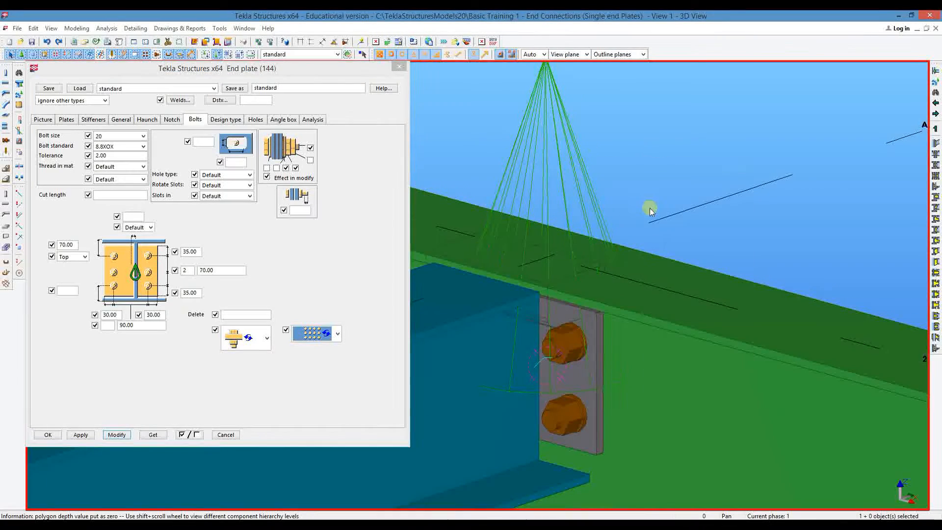
pyautogui.scroll(-3, 650, 197)
pyautogui.click(545, 200)
pyautogui.scroll(3, 623, 297)
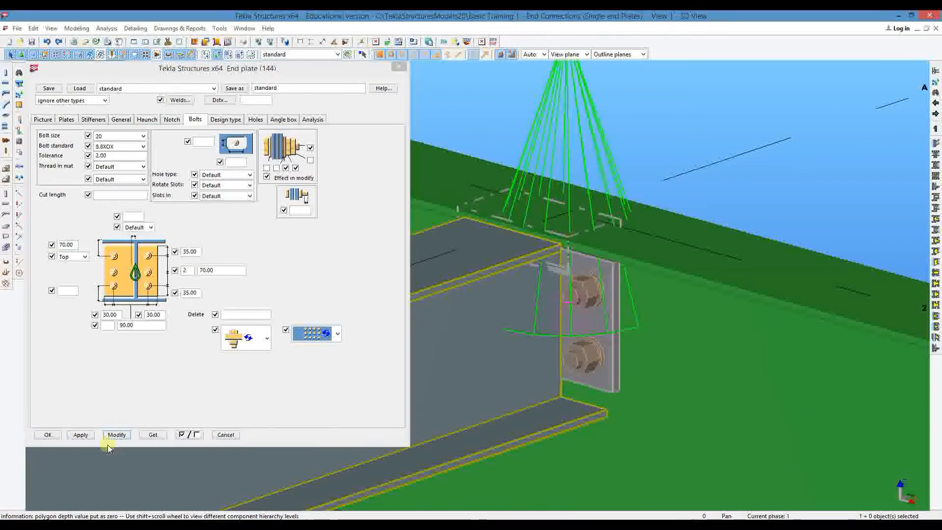
pyautogui.click(116, 435)
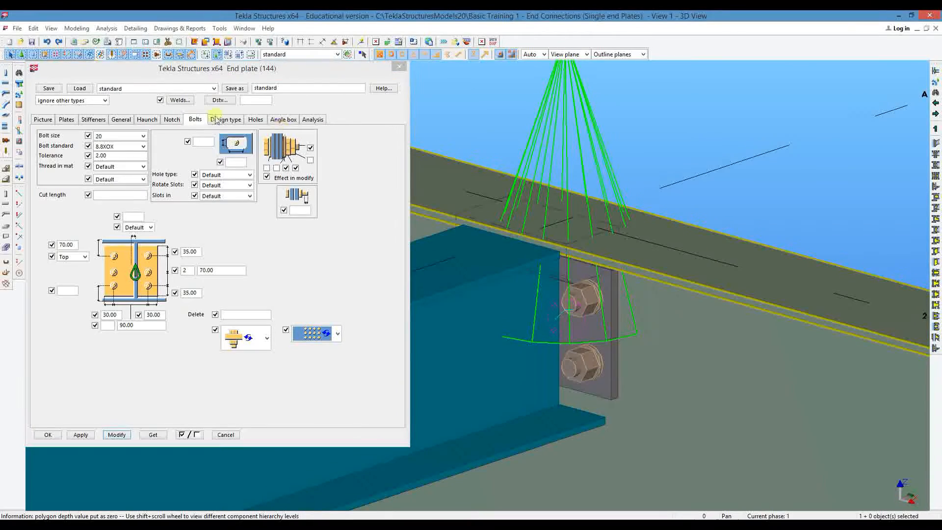
# Open the notch settings and examine the notch cut at the secondary beam's top flange up close.
pyautogui.click(171, 120)
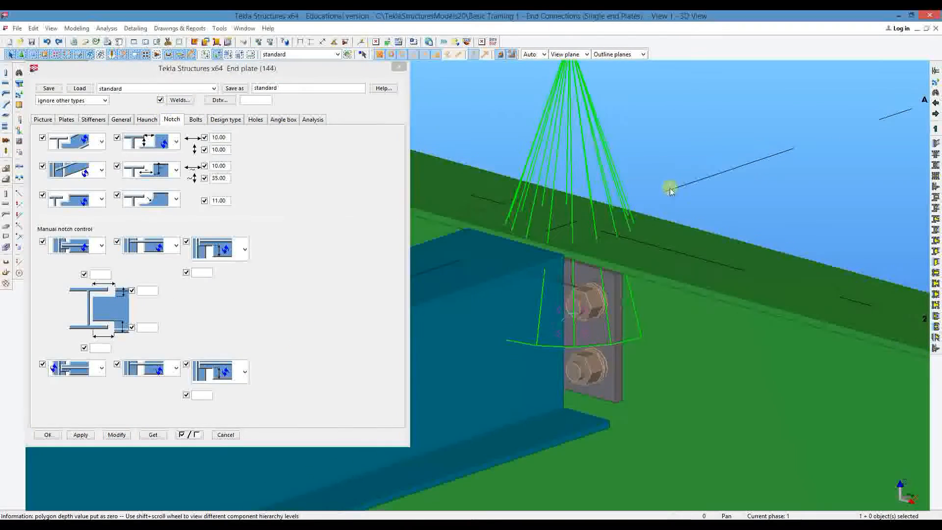
pyautogui.scroll(2, 607, 238)
pyautogui.press('v')
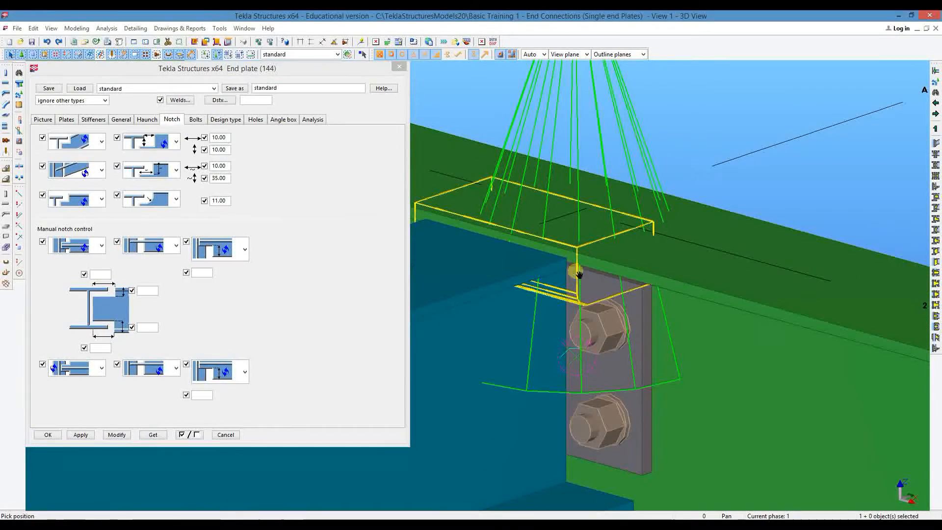
pyautogui.click(579, 270)
pyautogui.keyDown('ctrl'); pyautogui.moveTo(579, 269); pyautogui.dragTo(580, 212, button='middle'); pyautogui.keyUp('ctrl')
pyautogui.scroll(3, 642, 314)
pyautogui.keyDown('ctrl'); pyautogui.moveTo(652, 273); pyautogui.dragTo(400, 183, button='middle'); pyautogui.keyUp('ctrl')
pyautogui.keyDown('ctrl'); pyautogui.moveTo(507, 128); pyautogui.dragTo(580, 211, button='middle'); pyautogui.keyUp('ctrl')
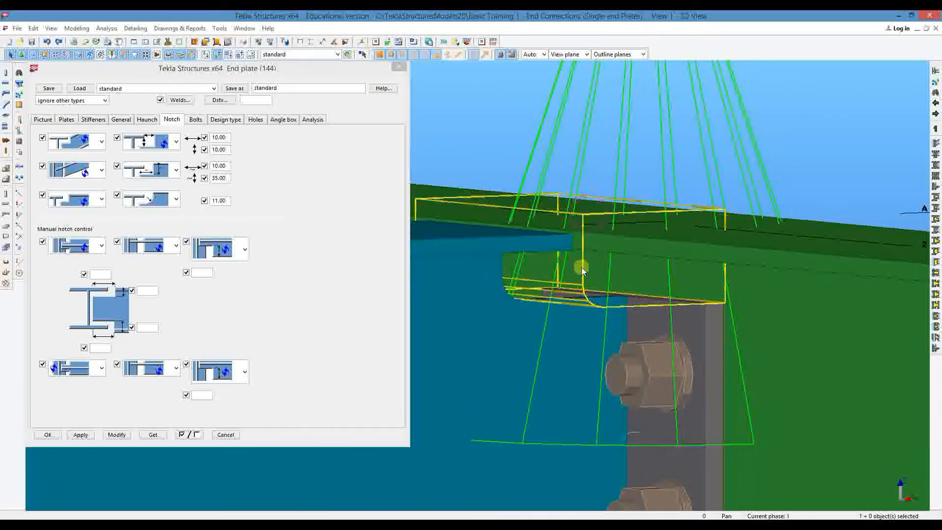
# Try a vertical notch dimension of 25 mm on the connection and inspect the cut.
pyautogui.doubleClick(221, 178)
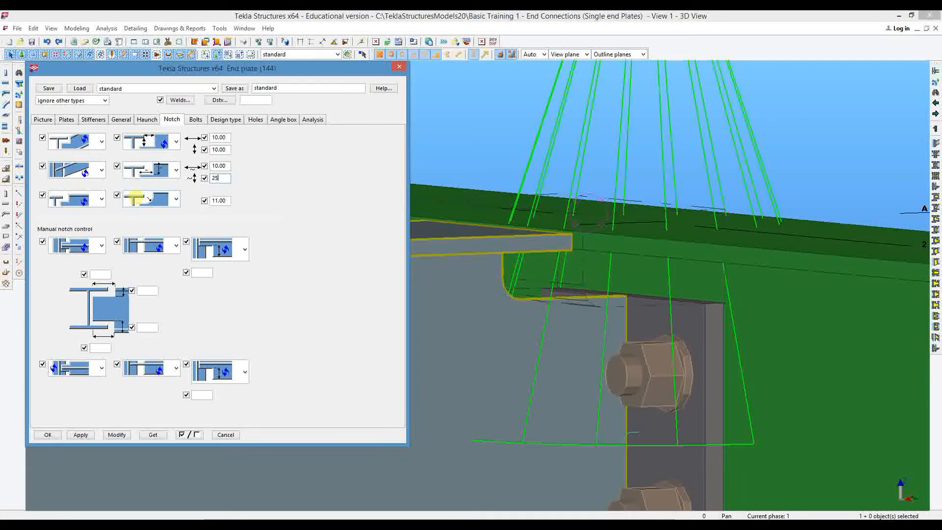
pyautogui.click(117, 435)
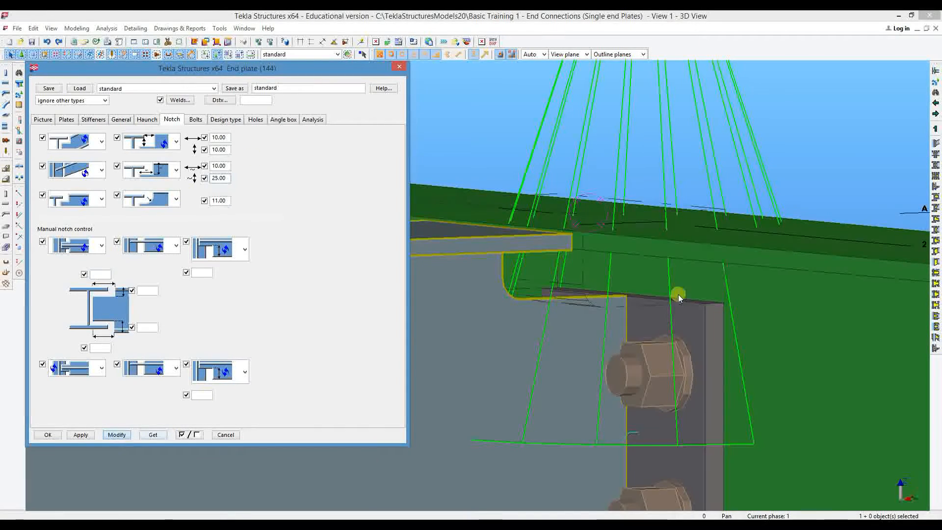
pyautogui.keyDown('ctrl'); pyautogui.moveTo(600, 309); pyautogui.dragTo(696, 324, button='middle'); pyautogui.keyUp('ctrl')
pyautogui.keyDown('ctrl'); pyautogui.moveTo(487, 227); pyautogui.dragTo(499, 266, button='middle'); pyautogui.keyUp('ctrl')
# Set the vertical notch dimension back to 35 mm and modify the connection.
pyautogui.click(224, 178)
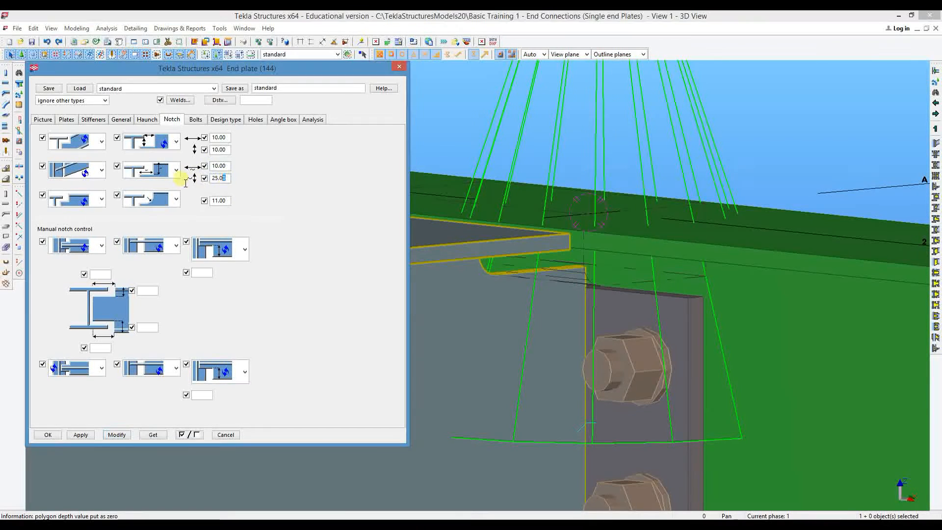
pyautogui.click(117, 435)
pyautogui.keyDown('ctrl'); pyautogui.moveTo(658, 342); pyautogui.dragTo(494, 311, button='middle'); pyautogui.keyUp('ctrl')
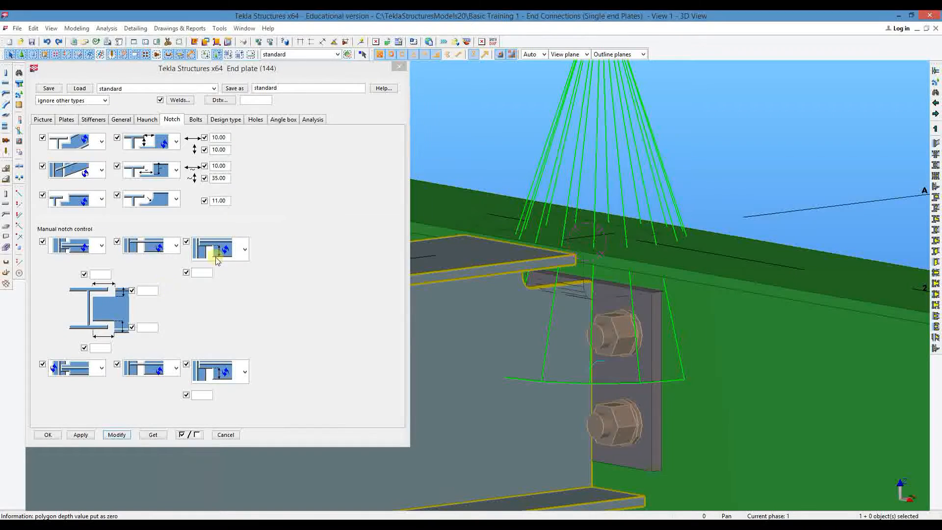
# Review the connection's haunch options, general settings and stiffener settings without changing them.
pyautogui.moveTo(595, 252); pyautogui.dragTo(557, 237, button='middle')
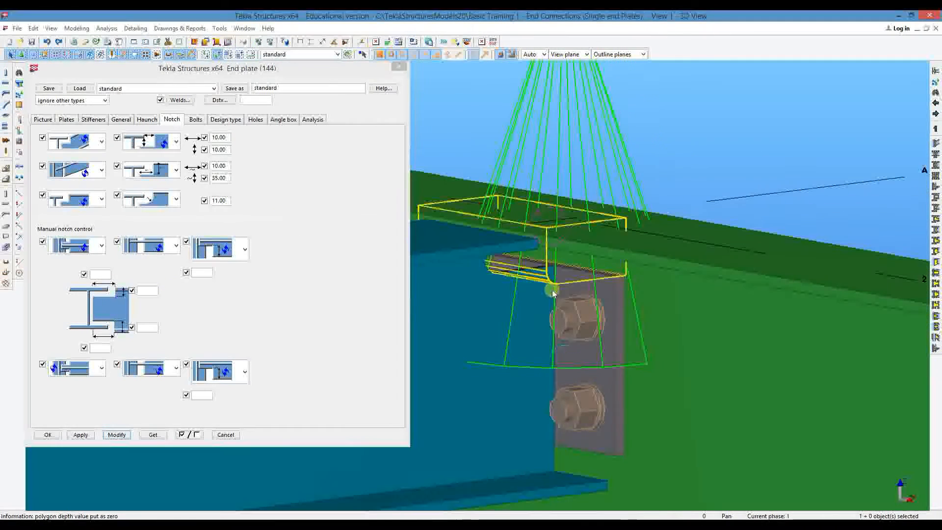
pyautogui.click(521, 118)
pyautogui.click(145, 121)
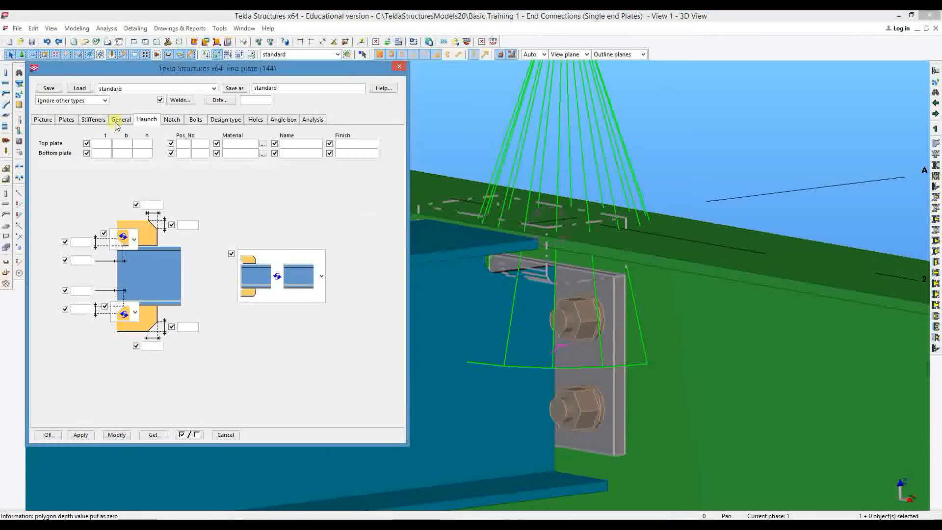
pyautogui.moveTo(577, 417); pyautogui.dragTo(609, 364, button='middle')
pyautogui.scroll(-2, 656, 326)
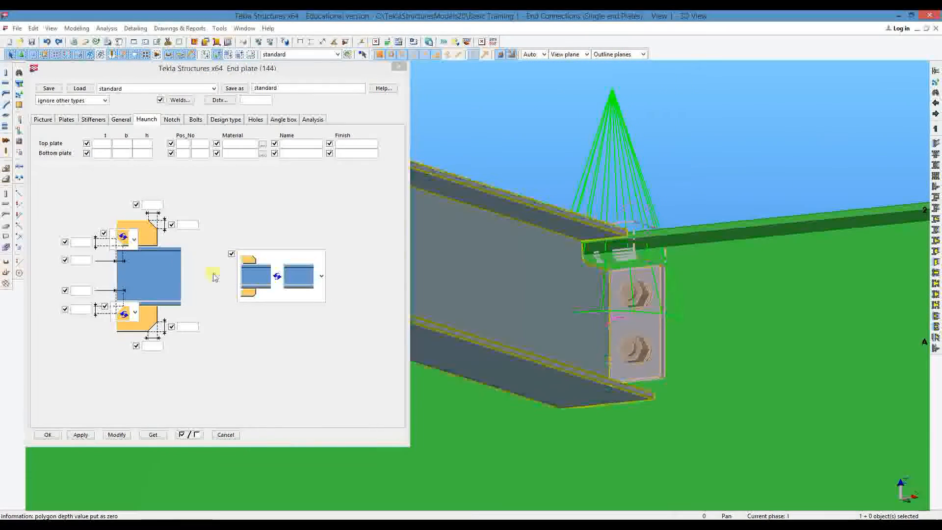
pyautogui.click(302, 270)
pyautogui.scroll(-3, 283, 343)
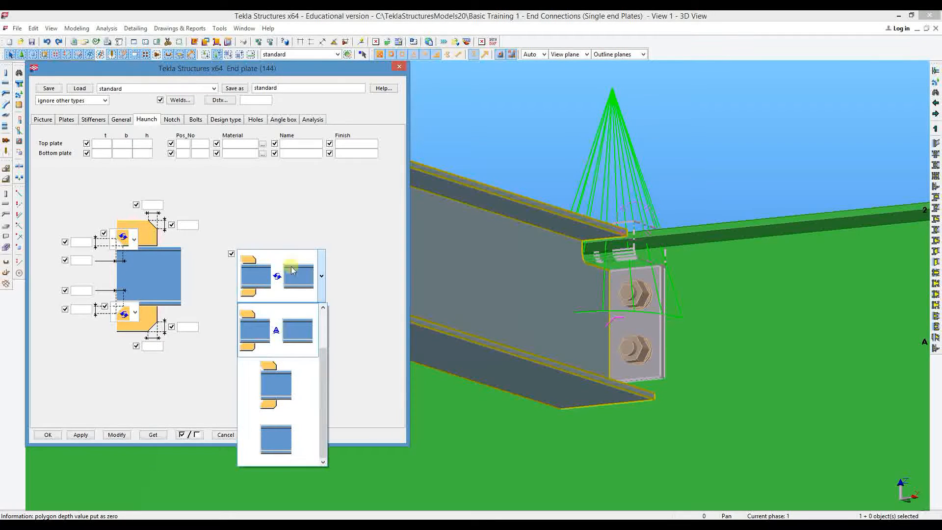
pyautogui.click(330, 261)
pyautogui.click(121, 119)
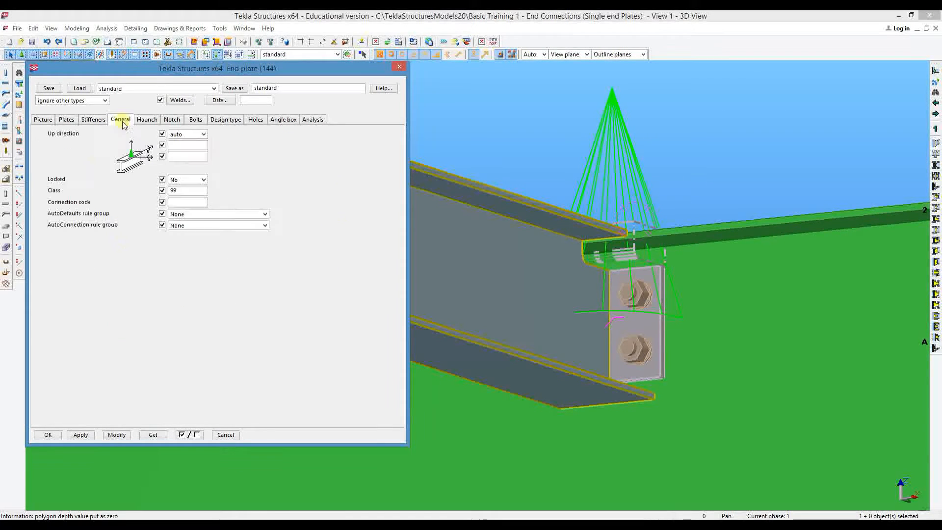
pyautogui.click(84, 118)
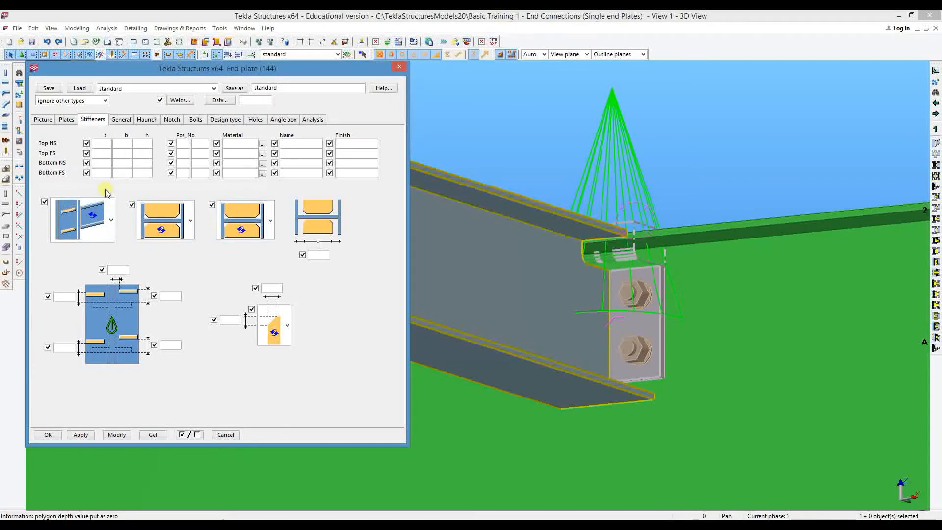
pyautogui.keyDown('ctrl'); pyautogui.moveTo(564, 293); pyautogui.dragTo(579, 334, button='middle'); pyautogui.keyUp('ctrl')
# Set the end plate's thickness to 10 mm and its position number to prefix p with start number 1, and modify the connection.
pyautogui.click(67, 119)
pyautogui.keyDown('ctrl'); pyautogui.moveTo(661, 262); pyautogui.dragTo(649, 271, button='middle'); pyautogui.keyUp('ctrl')
pyautogui.scroll(4, 661, 276)
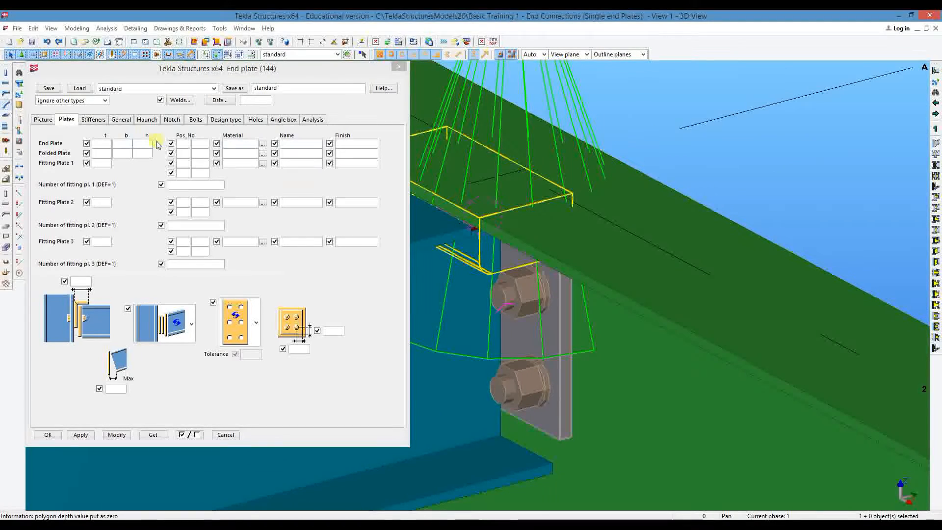
pyautogui.click(110, 147)
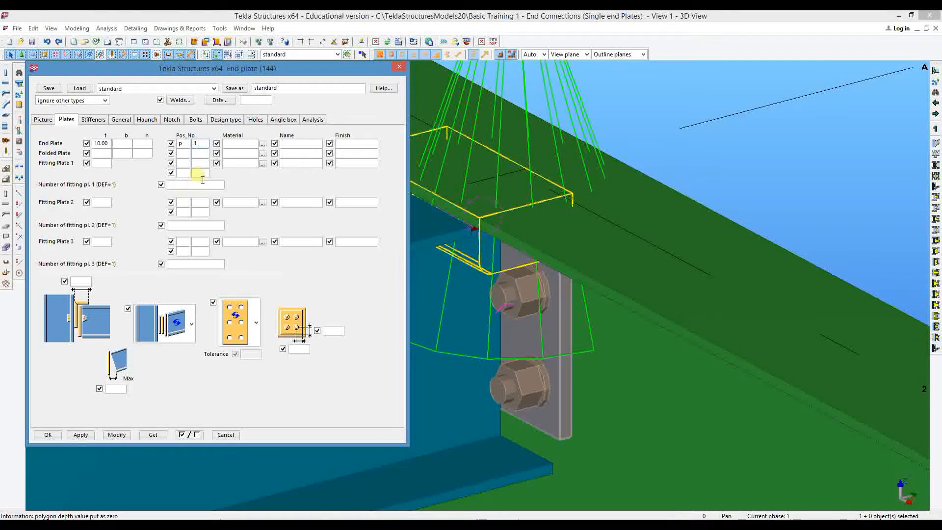
pyautogui.click(110, 435)
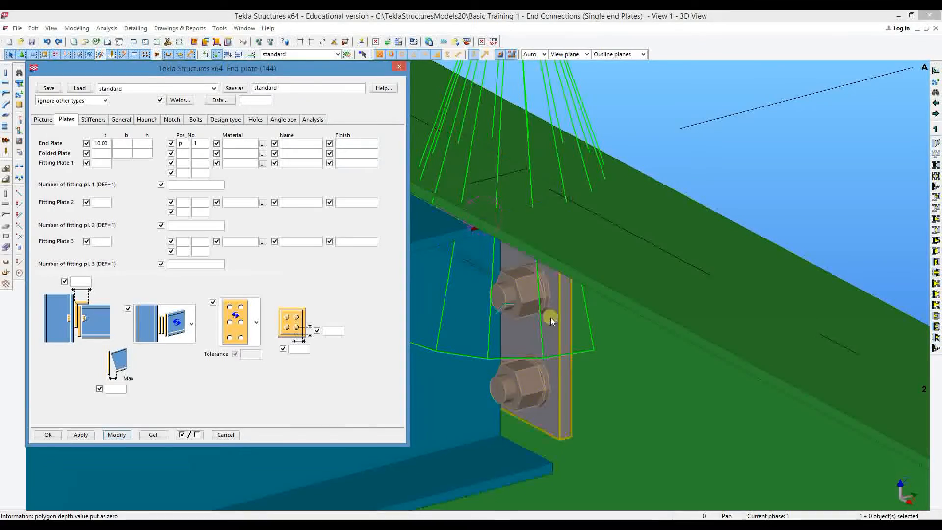
# Check the end plate's numbering and profile in its properties, close them, and modify the connection again.
pyautogui.doubleClick(550, 317)
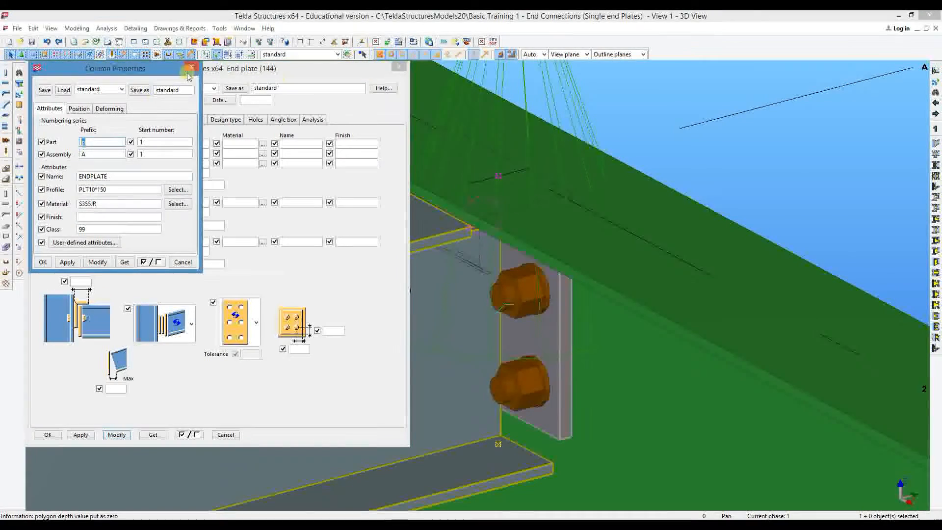
pyautogui.click(191, 67)
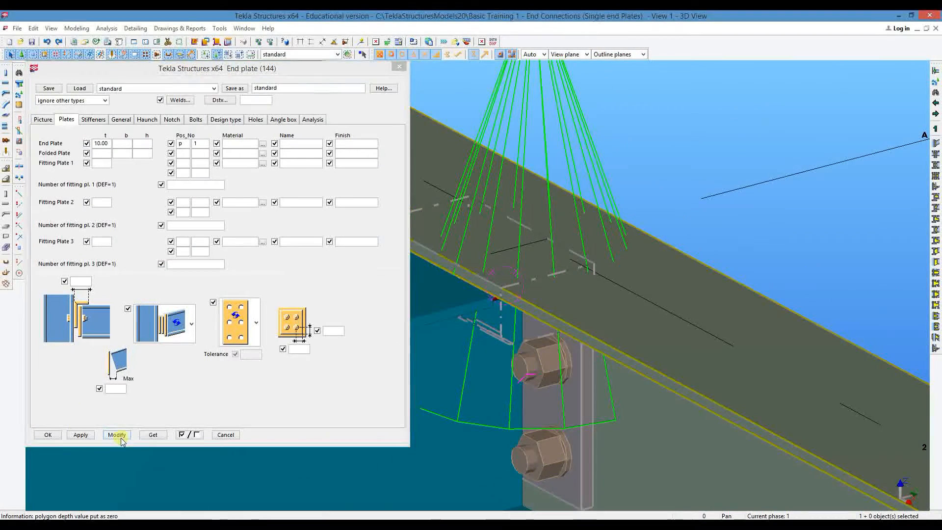
pyautogui.click(122, 437)
pyautogui.rightClick(632, 136)
pyautogui.click(650, 143)
# Close and reopen the End plate (144) settings and apply them for the next connections.
pyautogui.click(399, 69)
pyautogui.scroll(-5, 655, 193)
pyautogui.moveTo(631, 262); pyautogui.dragTo(461, 271, button='middle')
pyautogui.doubleClick(379, 114)
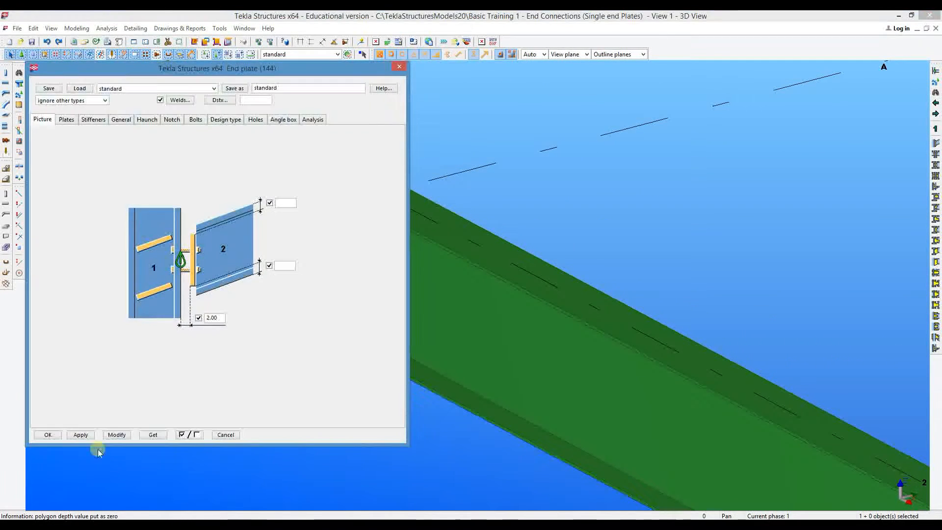
pyautogui.moveTo(495, 268); pyautogui.dragTo(612, 269, button='middle')
pyautogui.scroll(-4, 612, 269)
pyautogui.moveTo(561, 214); pyautogui.dragTo(731, 230, button='middle')
pyautogui.scroll(-3, 731, 230)
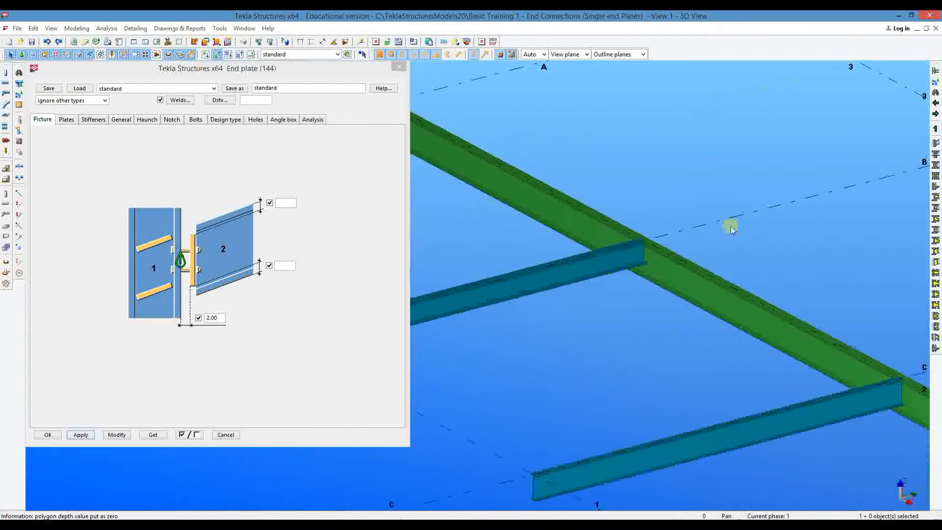
# Create End plate (144) connections between the main beam on grid line 2 and the other secondary beams, and end the command.
pyautogui.click(936, 142)
pyautogui.click(730, 282)
pyautogui.scroll(-6, 730, 281)
pyautogui.moveTo(697, 310); pyautogui.dragTo(668, 303, button='middle')
pyautogui.hotkey('ctrl', 'p')
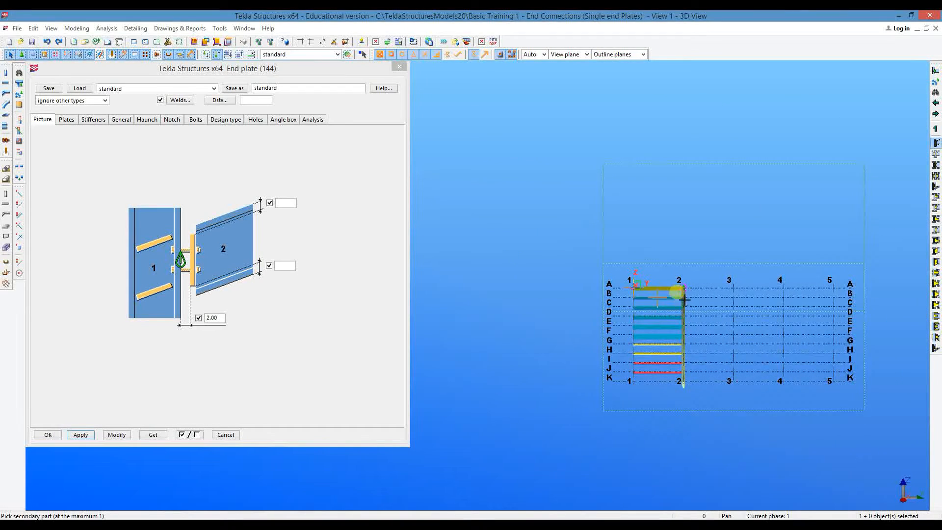
pyautogui.click(673, 412)
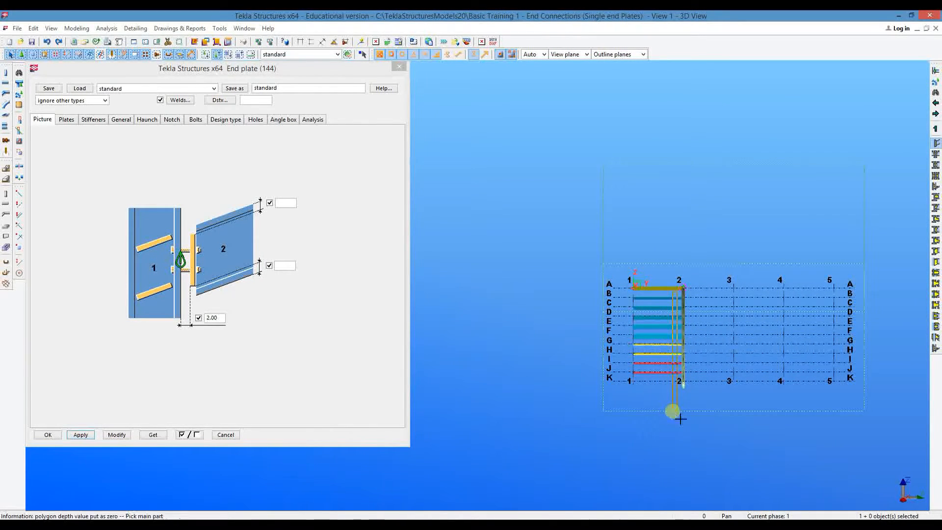
pyautogui.scroll(6, 701, 320)
pyautogui.hotkey('ctrl', 'p')
pyautogui.keyDown('ctrl'); pyautogui.moveTo(673, 309); pyautogui.dragTo(672, 358, button='middle'); pyautogui.keyUp('ctrl')
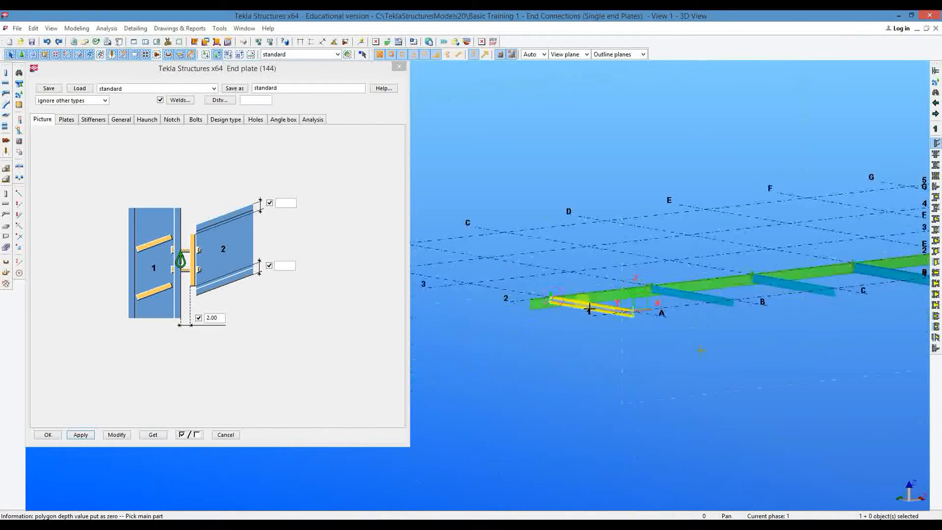
pyautogui.scroll(4, 621, 294)
pyautogui.press('Escape')
pyautogui.scroll(2, 660, 293)
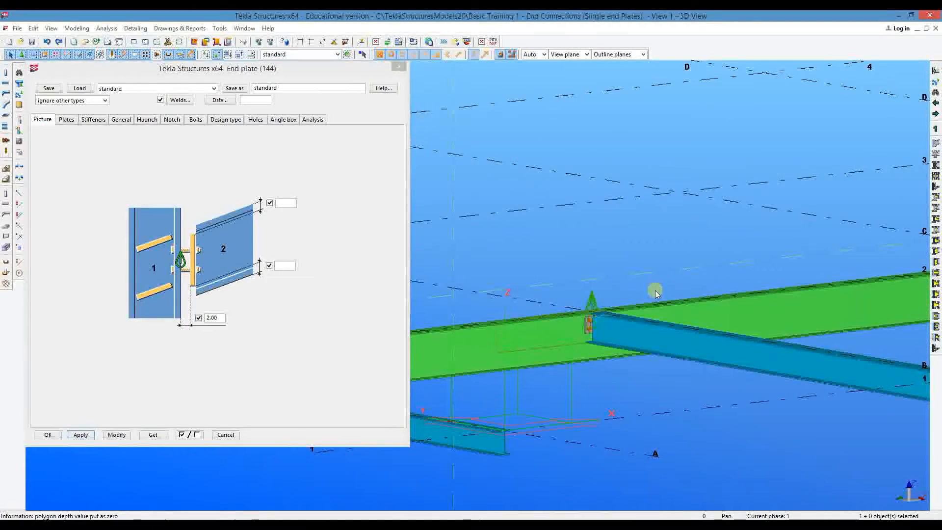
pyautogui.scroll(2, 638, 362)
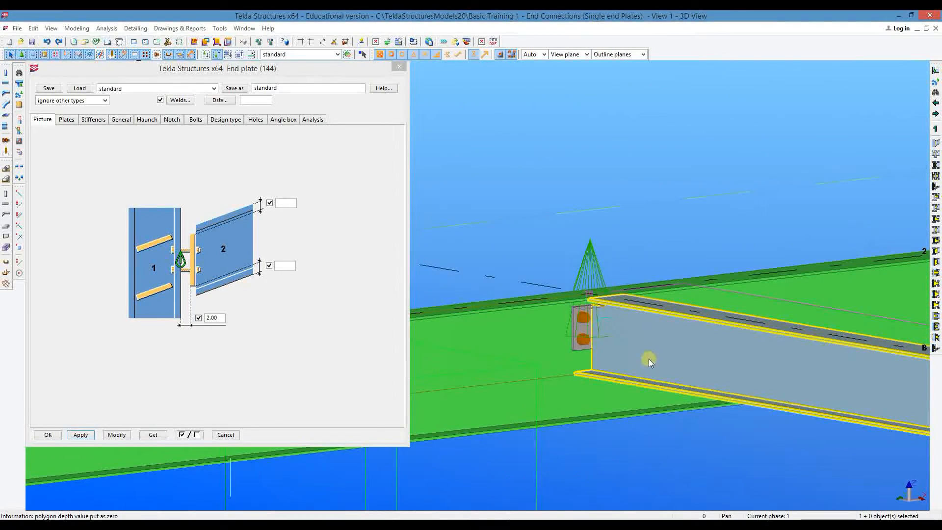
# Open the properties of the secondary beam on grid line B to check its profile, keeping them beside the model.
pyautogui.doubleClick(650, 362)
pyautogui.moveTo(153, 66); pyautogui.dragTo(889, 71)
pyautogui.moveTo(682, 284)
pyautogui.mouseDown(button='middle')
pyautogui.moveTo(624, 282)
pyautogui.moveTo(670, 273)
pyautogui.mouseUp(button='middle')
# Try three vertical bolt rows on the grid line B end plate connection.
pyautogui.click(425, 363)
pyautogui.click(191, 119)
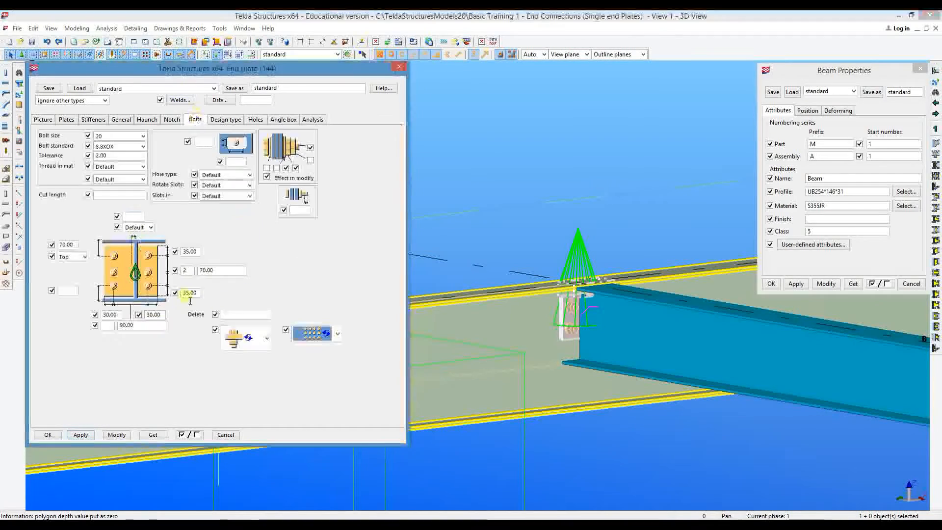
pyautogui.click(118, 434)
pyautogui.scroll(8, 579, 388)
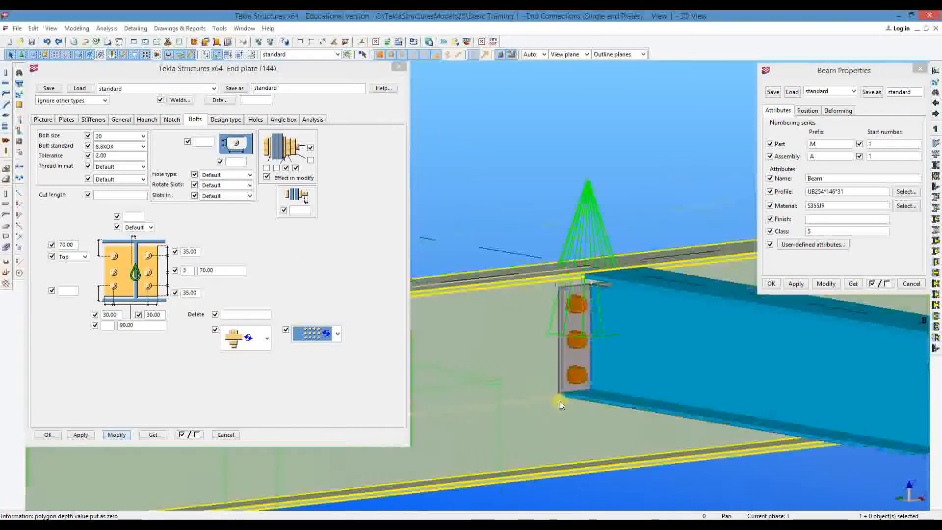
# Measure the distance from the lowest bolt to the secondary beam's bottom flange.
pyautogui.press('f')
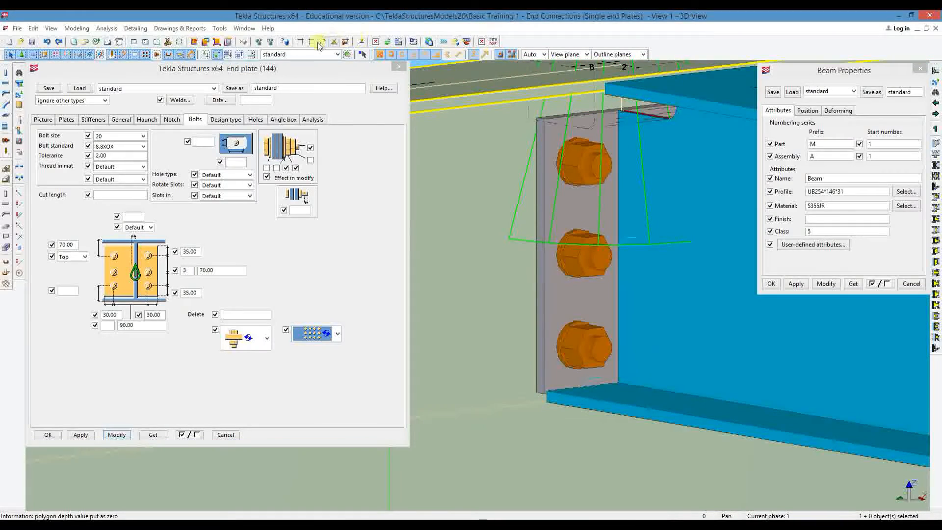
pyautogui.click(607, 352)
pyautogui.click(609, 415)
pyautogui.click(639, 381)
pyautogui.rightClick(701, 380)
pyautogui.click(721, 385)
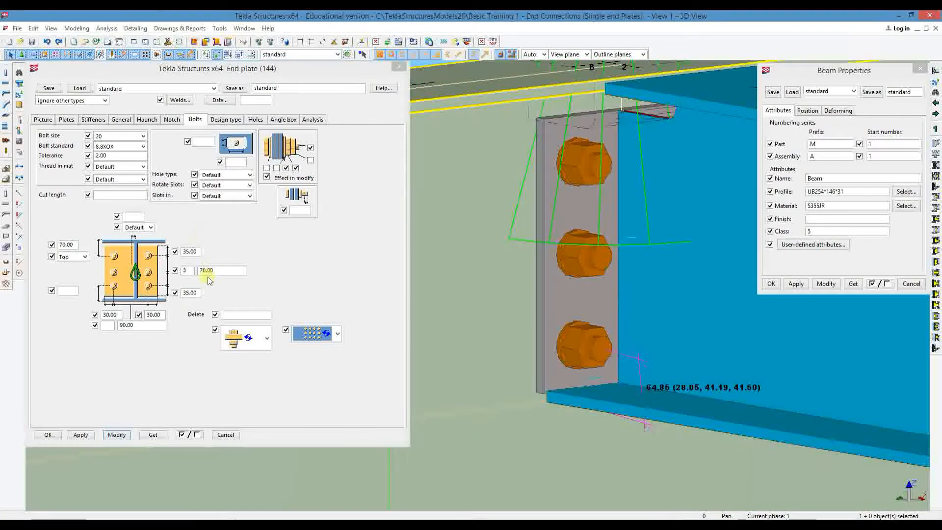
# Set the number of vertical bolt rows back to 2 and modify the grid line B connection.
pyautogui.doubleClick(187, 270)
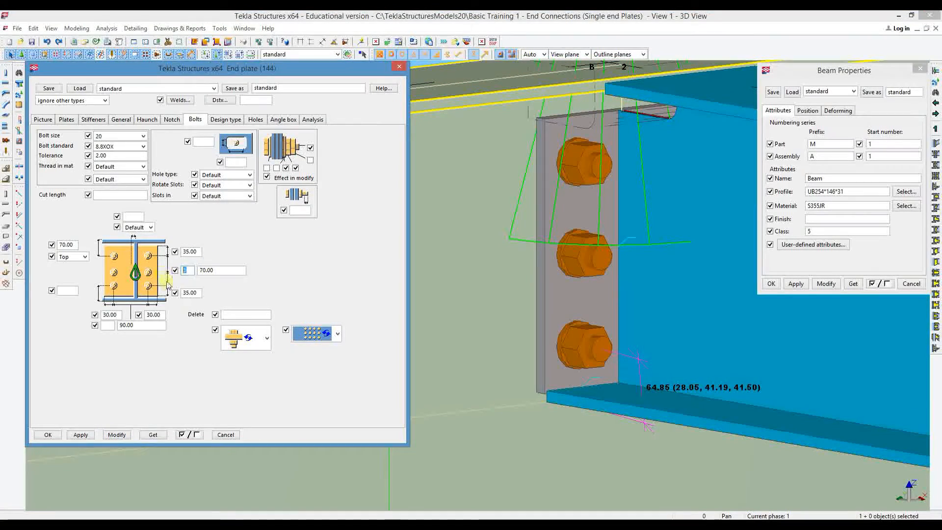
pyautogui.click(128, 435)
# Show the properties of the secondary beam on grid line C to check its profile.
pyautogui.scroll(-7, 478, 252)
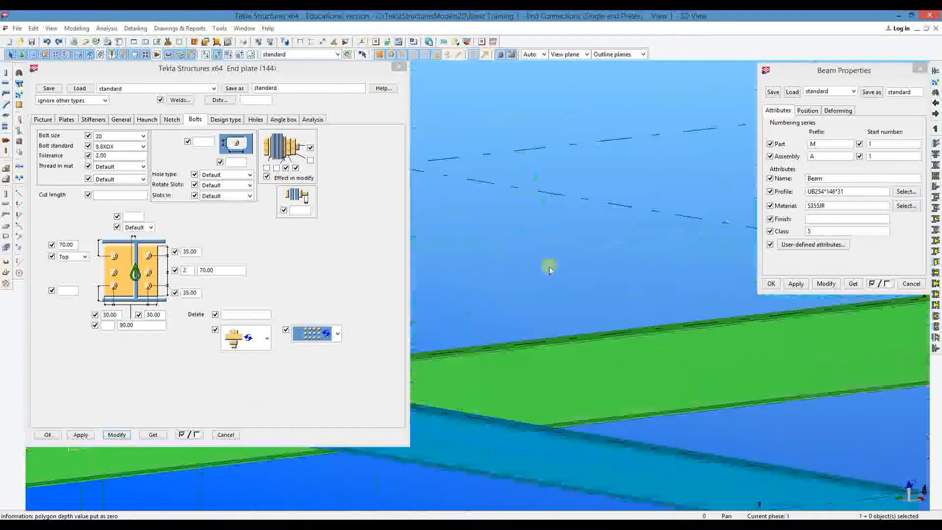
pyautogui.scroll(7, 589, 277)
pyautogui.doubleClick(642, 339)
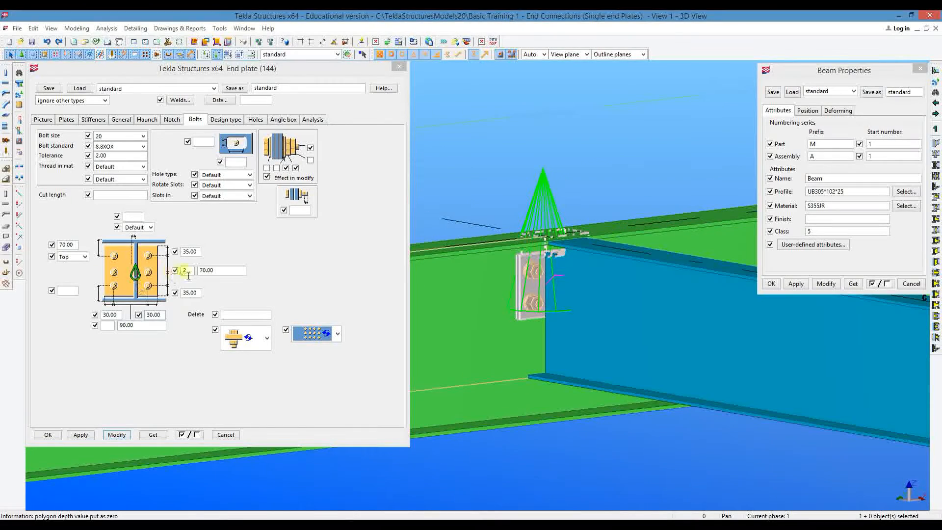
# Set 3 vertical bolt rows on the grid line C connection and show the properties of the grid line D beam.
pyautogui.doubleClick(186, 270)
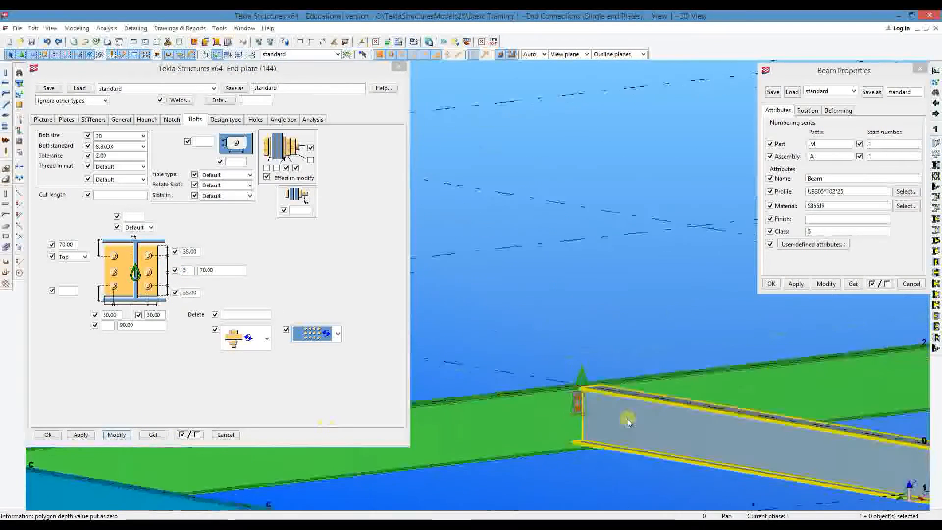
pyautogui.scroll(2, 628, 420)
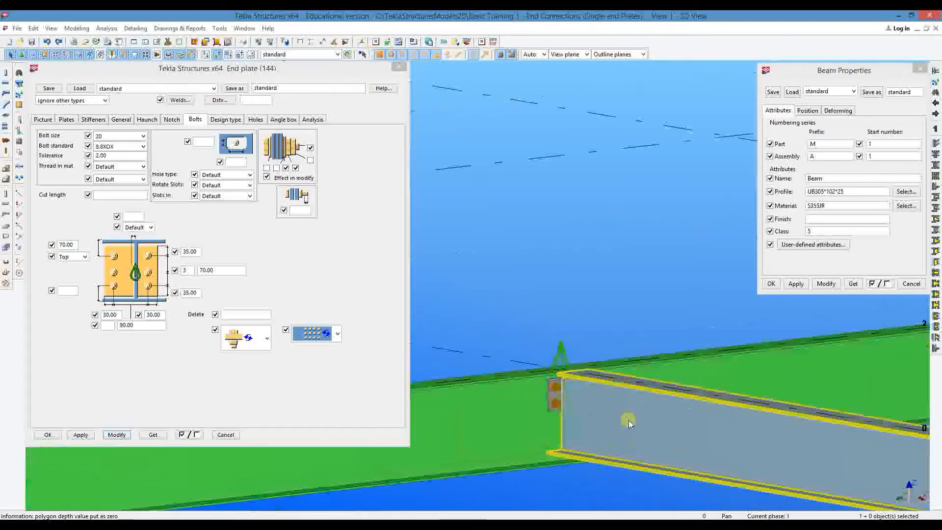
pyautogui.doubleClick(628, 420)
pyautogui.moveTo(533, 394); pyautogui.dragTo(518, 317, button='middle')
pyautogui.scroll(2, 517, 317)
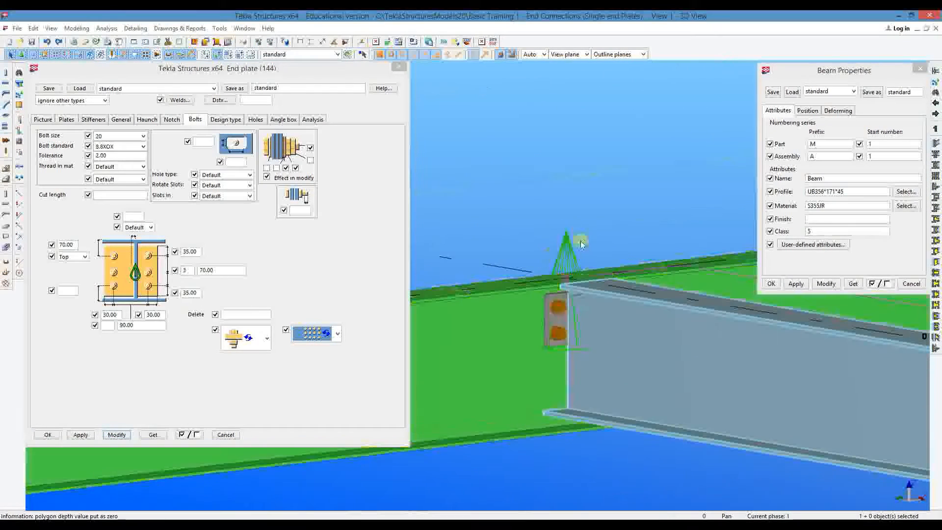
# Set 4 vertical bolt rows on the grid line D connection and show the properties of the next secondary beam.
pyautogui.click(184, 271)
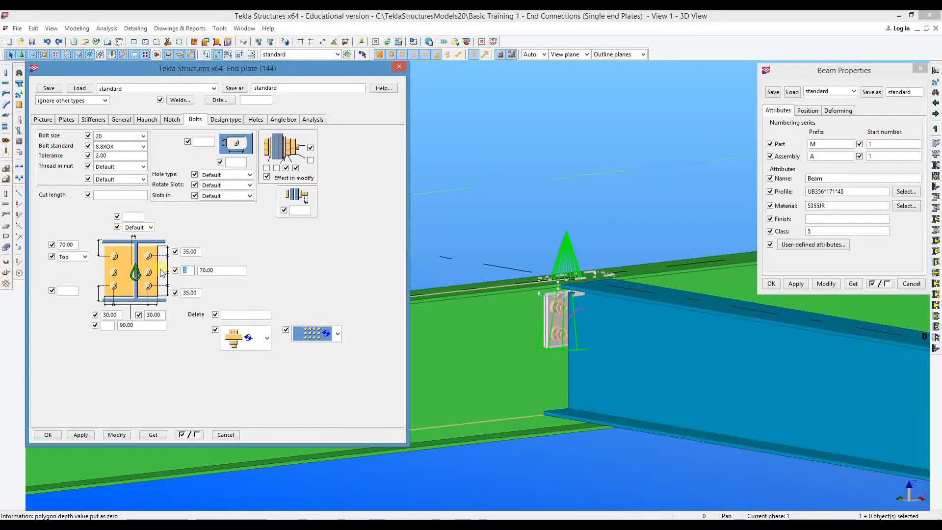
pyautogui.scroll(-1, 633, 257)
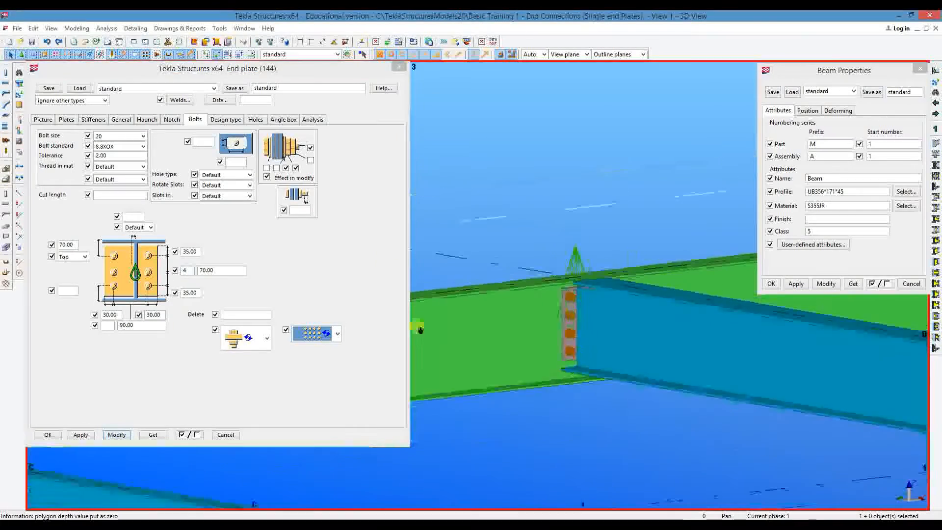
pyautogui.moveTo(633, 256); pyautogui.dragTo(427, 314, button='middle')
pyautogui.moveTo(591, 273); pyautogui.dragTo(236, 321, button='middle')
pyautogui.scroll(2, 596, 302)
pyautogui.doubleClick(628, 361)
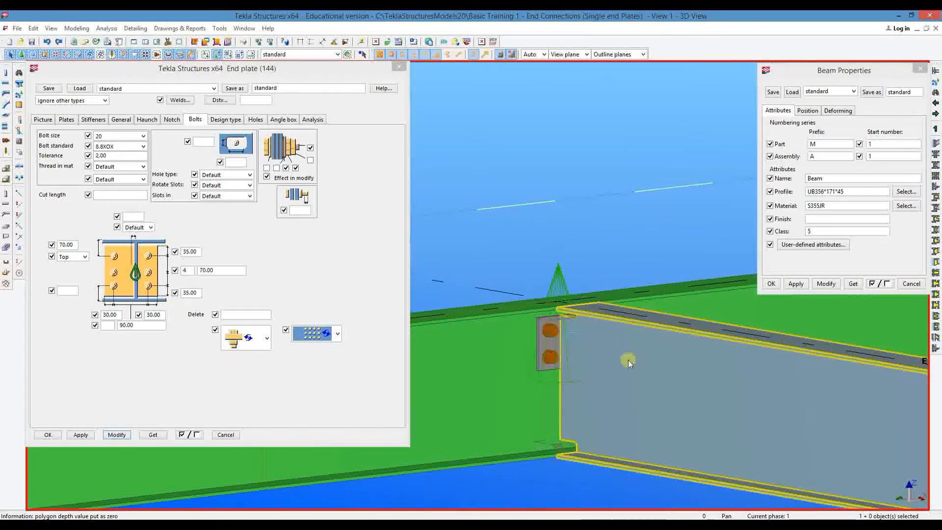
# Modify the UB406*140*39 secondary beam's end plate connection with 4 vertical bolt rows and examine its fit above the lower notch.
pyautogui.moveTo(632, 225); pyautogui.dragTo(514, 282)
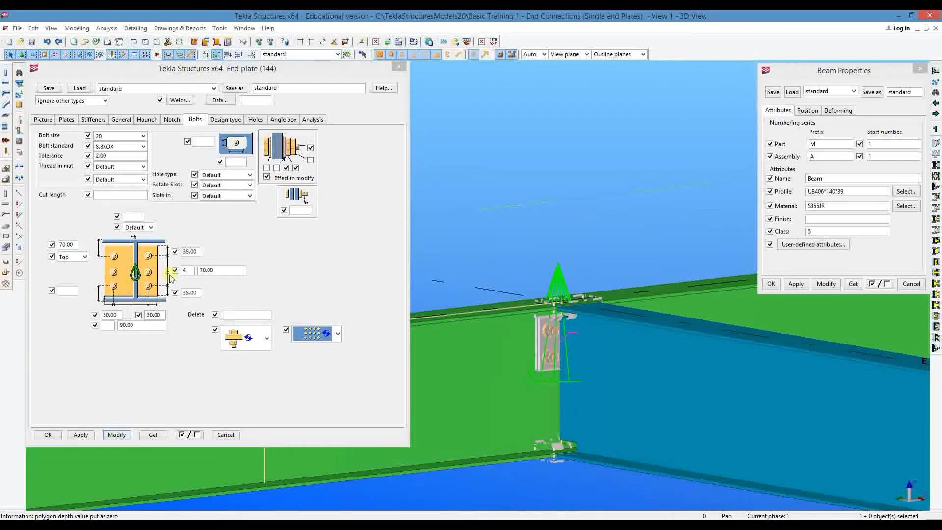
pyautogui.click(116, 434)
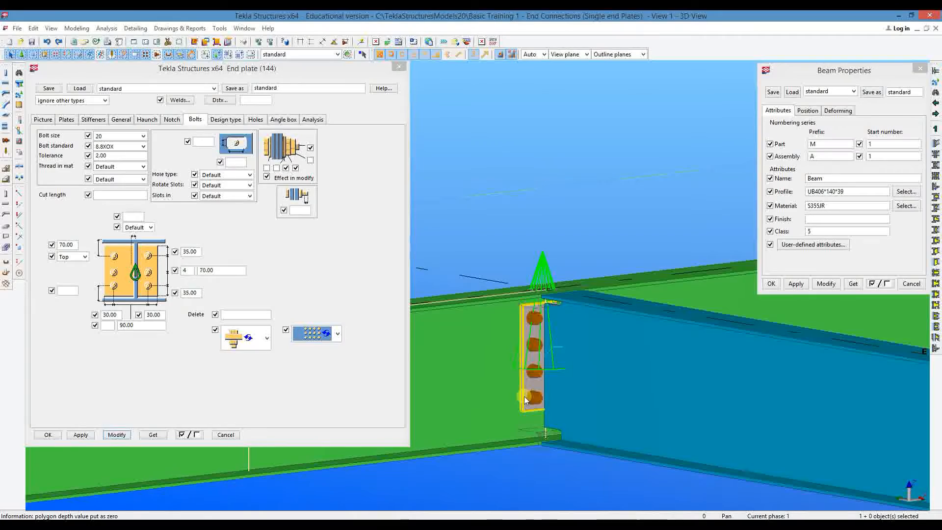
pyautogui.moveTo(622, 388); pyautogui.dragTo(566, 343, button='middle')
pyautogui.moveTo(475, 389); pyautogui.dragTo(608, 363, button='middle')
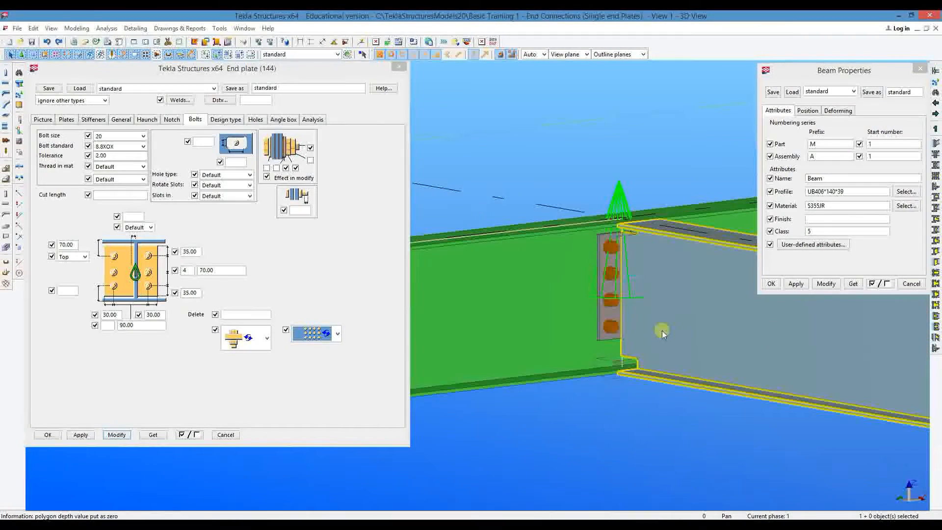
pyautogui.scroll(3, 628, 343)
pyautogui.press('v')
pyautogui.click(596, 396)
pyautogui.keyDown('ctrl'); pyautogui.moveTo(599, 401); pyautogui.dragTo(579, 289, button='middle'); pyautogui.keyUp('ctrl')
pyautogui.scroll(-3, 673, 296)
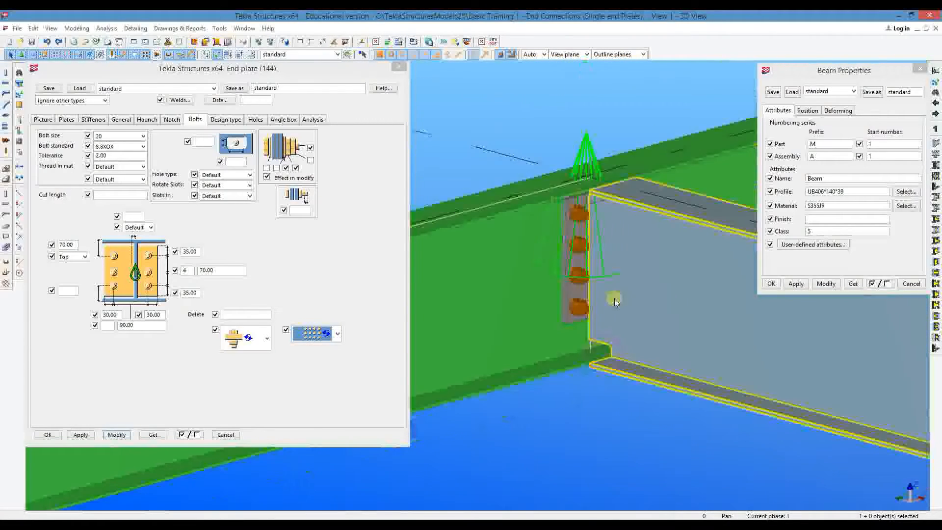
# Modify the next secondary beam's connection with 4 vertical bolt rows and show that beam's properties to check its profile.
pyautogui.moveTo(673, 297); pyautogui.dragTo(479, 419, button='middle')
pyautogui.scroll(-4, 480, 419)
pyautogui.scroll(-2, 575, 371)
pyautogui.scroll(8, 576, 376)
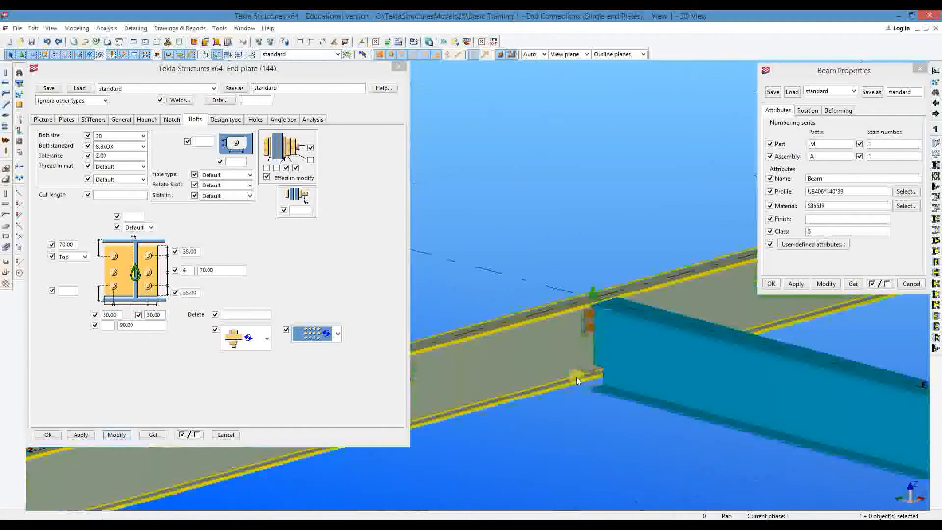
pyautogui.moveTo(581, 231); pyautogui.dragTo(549, 267, button='middle')
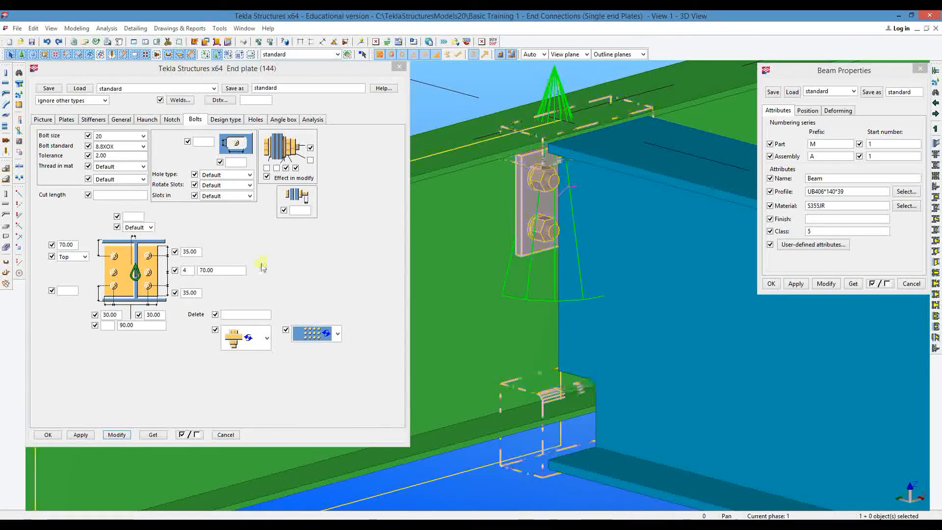
pyautogui.click(117, 435)
pyautogui.scroll(-3, 515, 400)
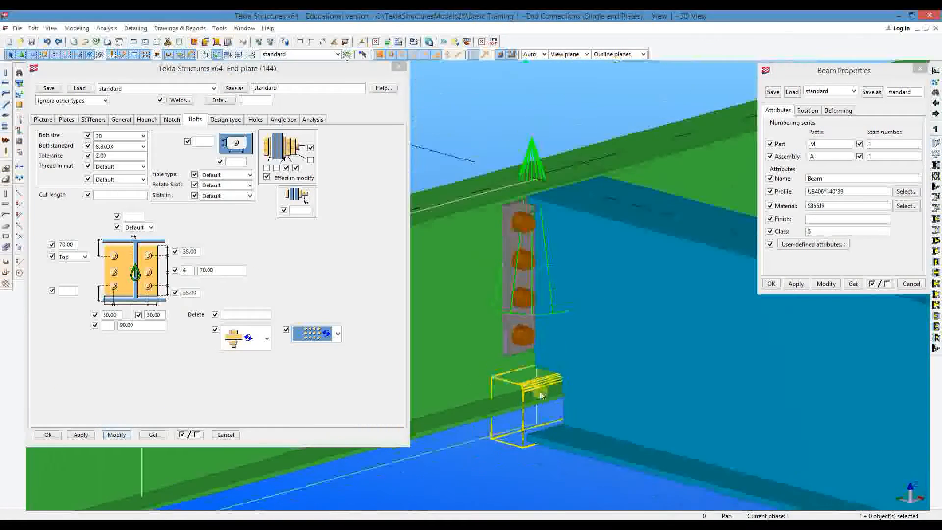
pyautogui.doubleClick(654, 271)
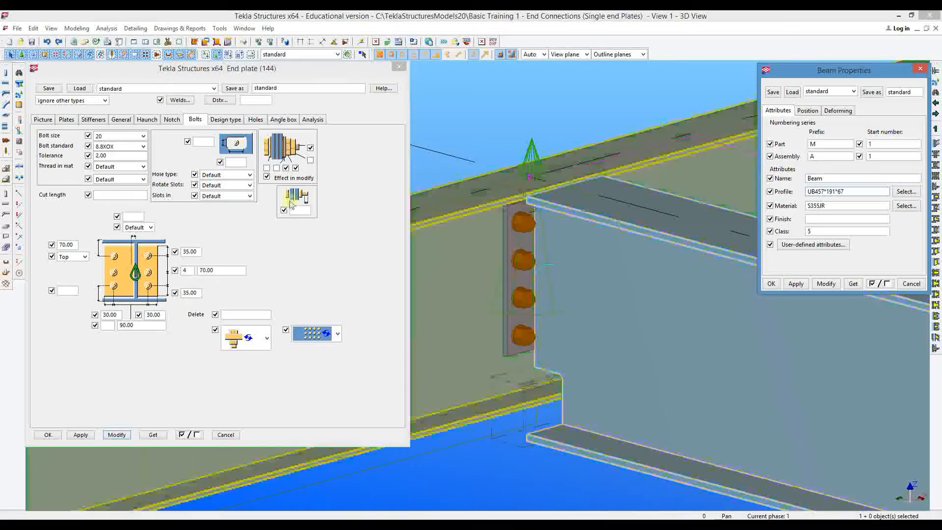
# Try 5 vertical bolt rows on the UB457*191*67 beam's connection and examine the lowest bolt near the main beam's flange.
pyautogui.doubleClick(188, 270)
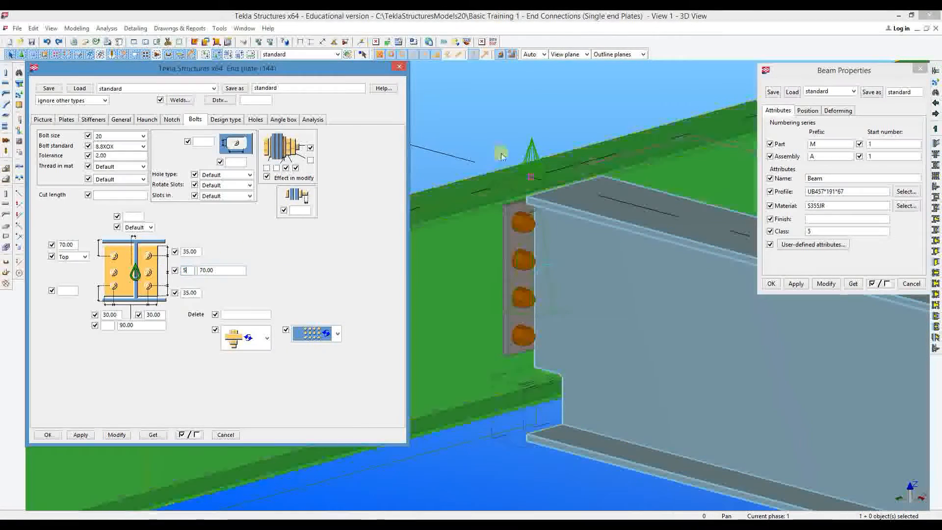
pyautogui.write('5')
pyautogui.click(116, 434)
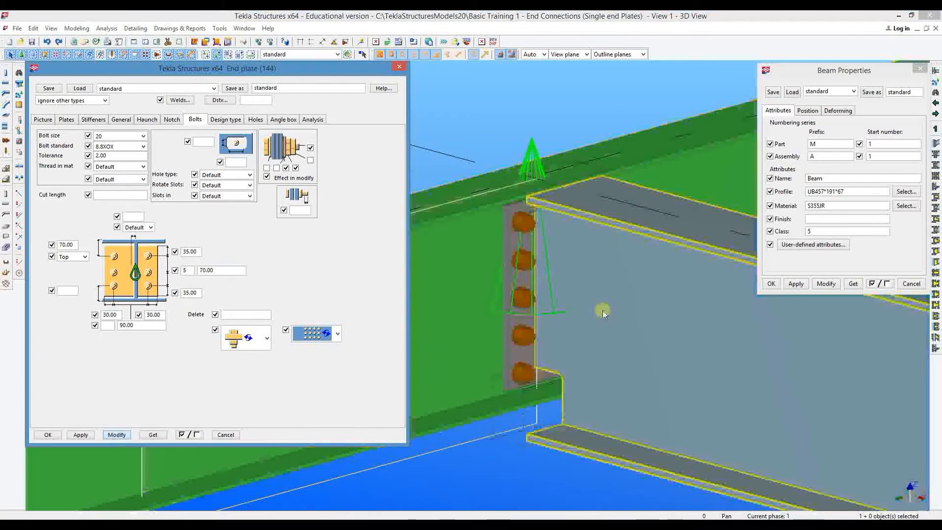
pyautogui.keyDown('ctrl'); pyautogui.moveTo(567, 361); pyautogui.dragTo(620, 338, button='middle'); pyautogui.keyUp('ctrl')
pyautogui.scroll(-3, 621, 338)
pyautogui.scroll(3, 620, 339)
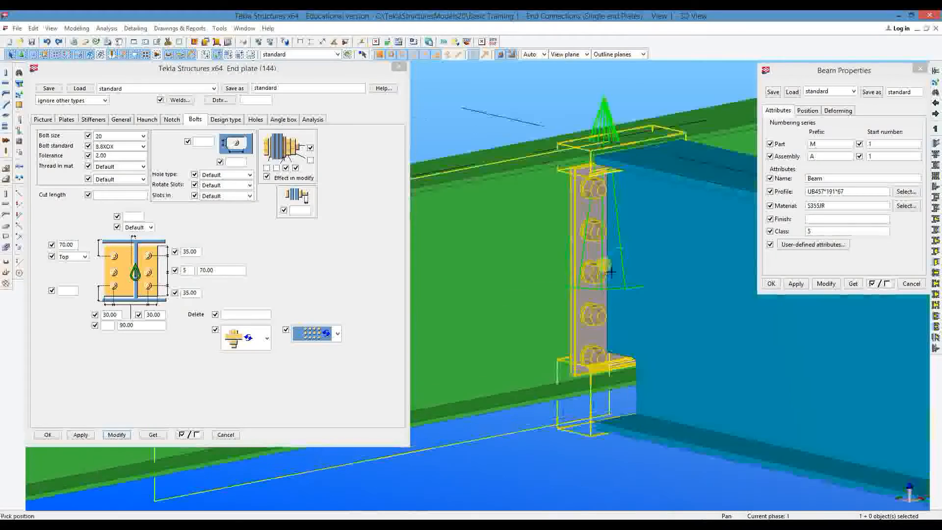
pyautogui.keyDown('ctrl'); pyautogui.moveTo(650, 294); pyautogui.dragTo(521, 297, button='middle'); pyautogui.keyUp('ctrl')
# Show the properties of the main beam to check its profile size against the secondary beam.
pyautogui.rightClick(461, 93)
pyautogui.click(471, 102)
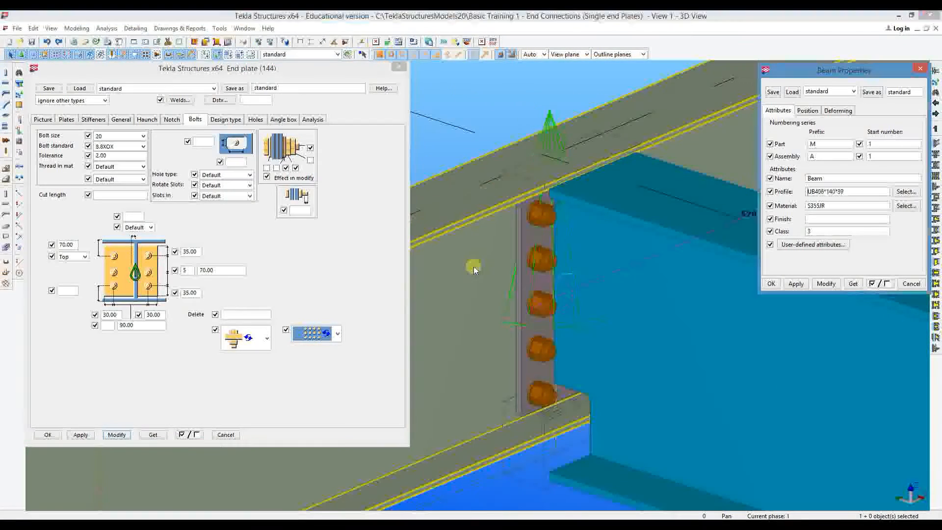
pyautogui.click(637, 429)
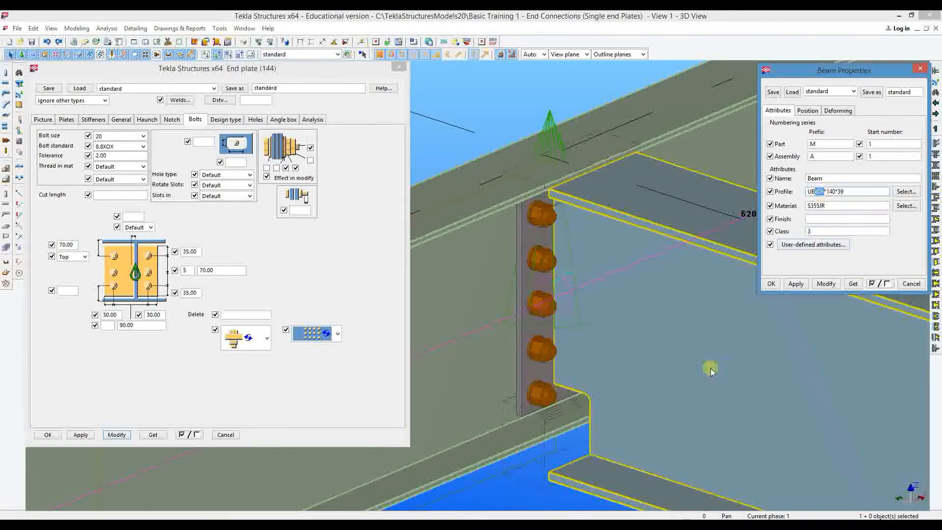
# Set the number of vertical bolt rows back to 4 and modify the UB457*191*67 beam's connection.
pyautogui.click(540, 121)
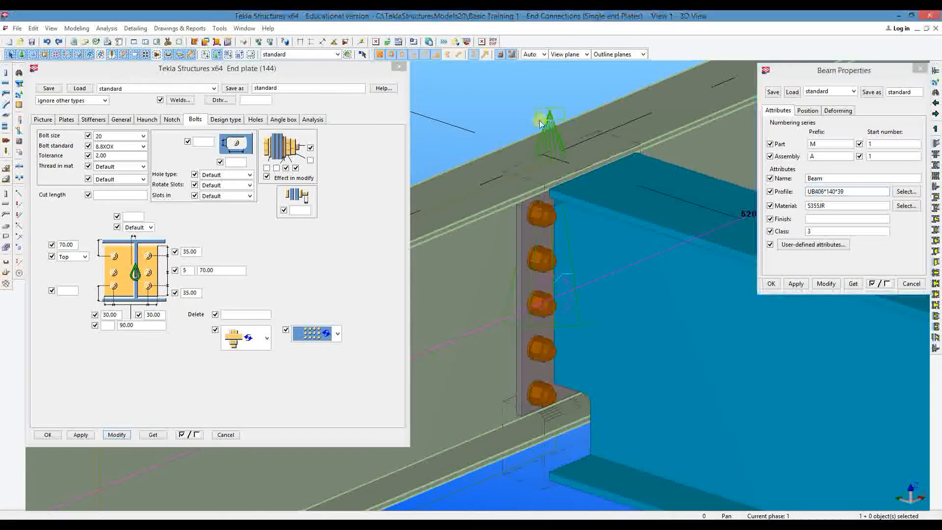
pyautogui.doubleClick(186, 271)
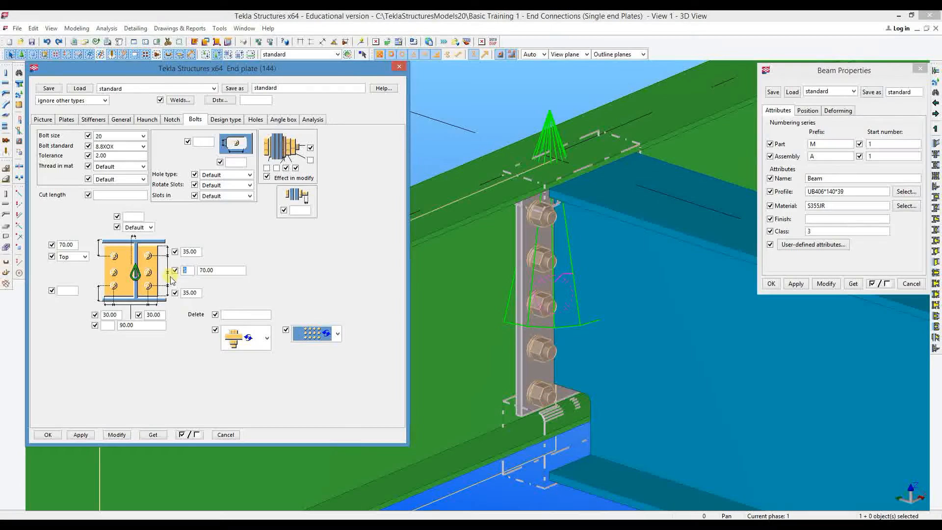
pyautogui.click(117, 434)
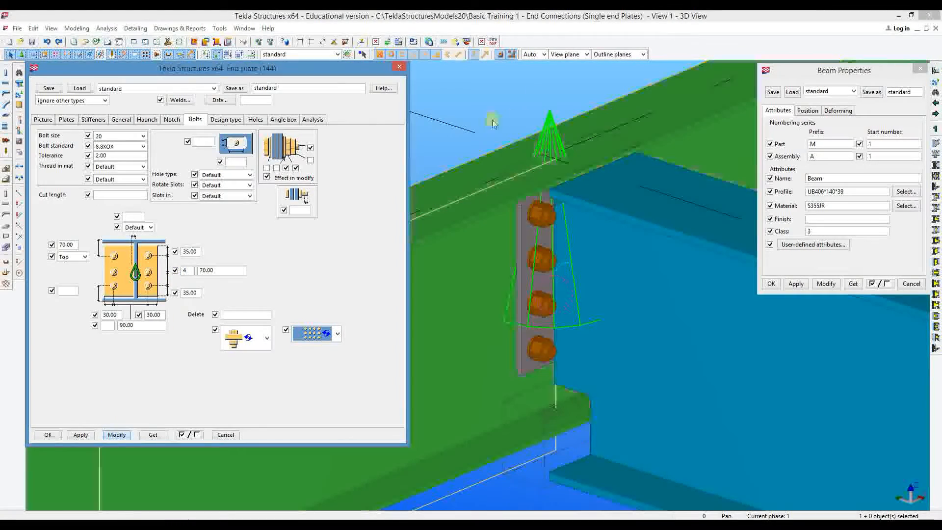
pyautogui.rightClick(492, 114)
pyautogui.click(513, 119)
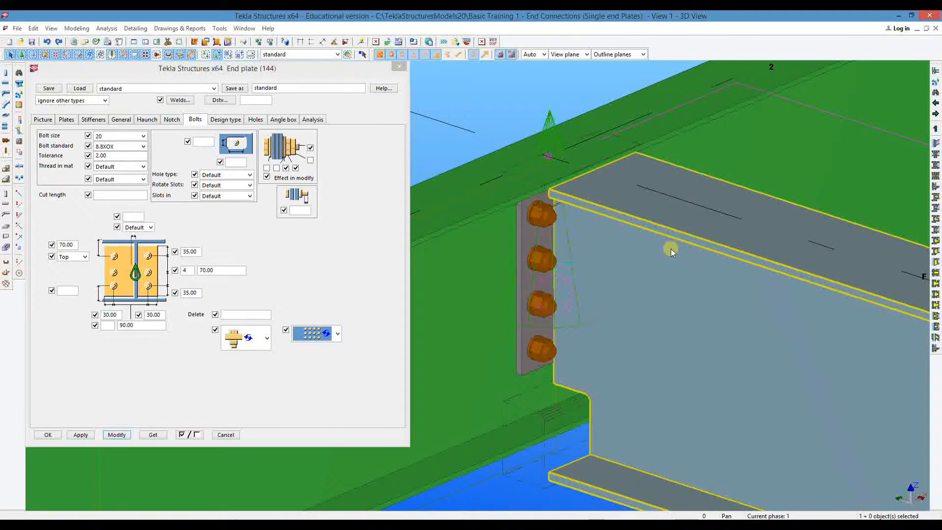
# Modify the grid line F end plate connection with 4 vertical bolt rows and inspect it up close.
pyautogui.scroll(-3, 617, 227)
pyautogui.moveTo(661, 231); pyautogui.dragTo(606, 226, button='middle')
pyautogui.scroll(2, 575, 280)
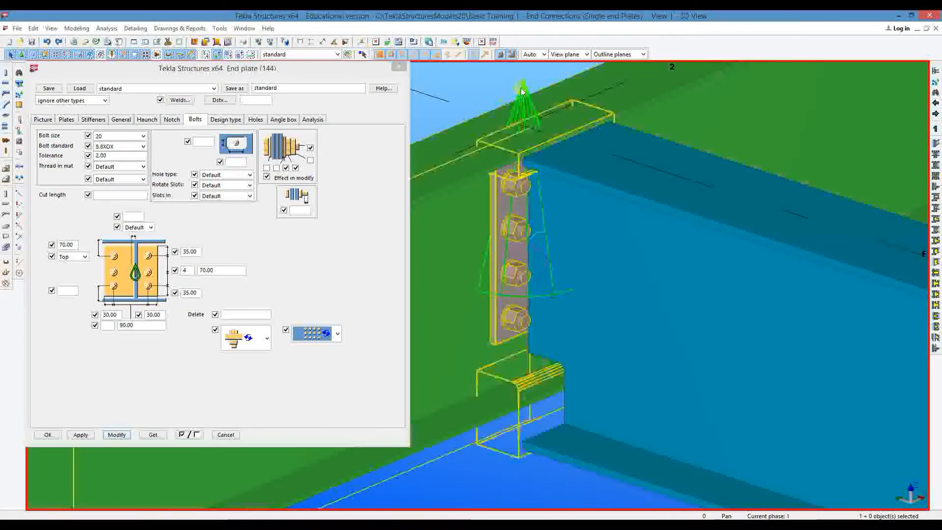
pyautogui.click(125, 435)
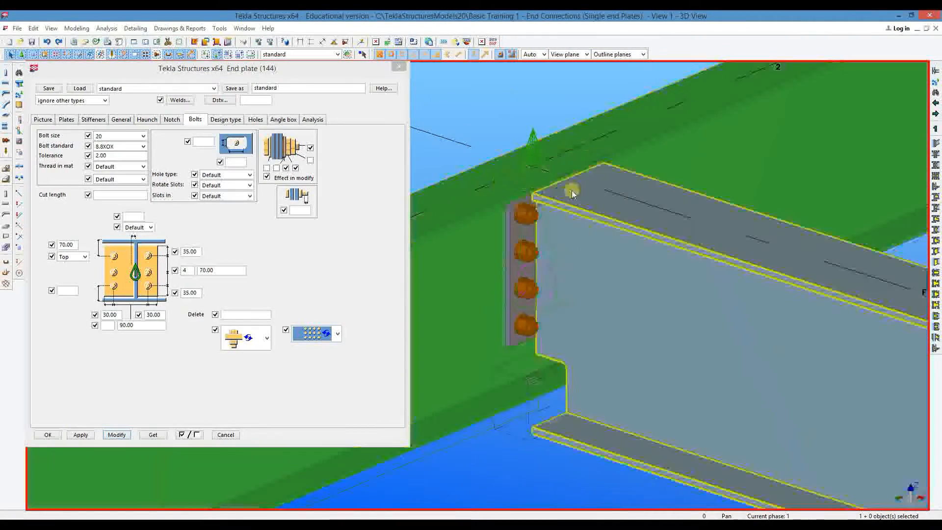
pyautogui.press('v')
pyautogui.click(535, 301)
pyautogui.keyDown('ctrl'); pyautogui.moveTo(535, 301); pyautogui.dragTo(461, 103, button='middle'); pyautogui.keyUp('ctrl')
pyautogui.scroll(5, 520, 213)
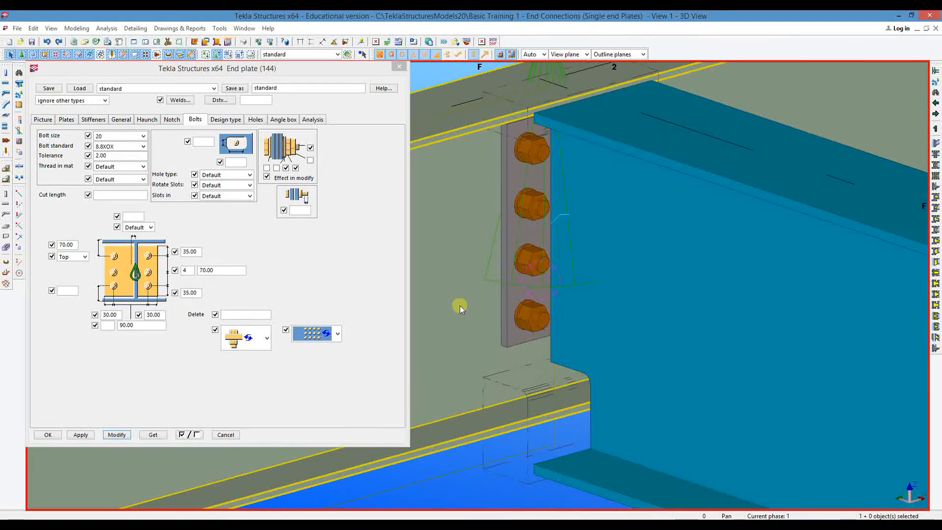
# Show the properties of the grid line G beam and browse the IPE and UB sections in the profile catalog.
pyautogui.scroll(-5, 462, 321)
pyautogui.scroll(-4, 467, 327)
pyautogui.scroll(9, 553, 278)
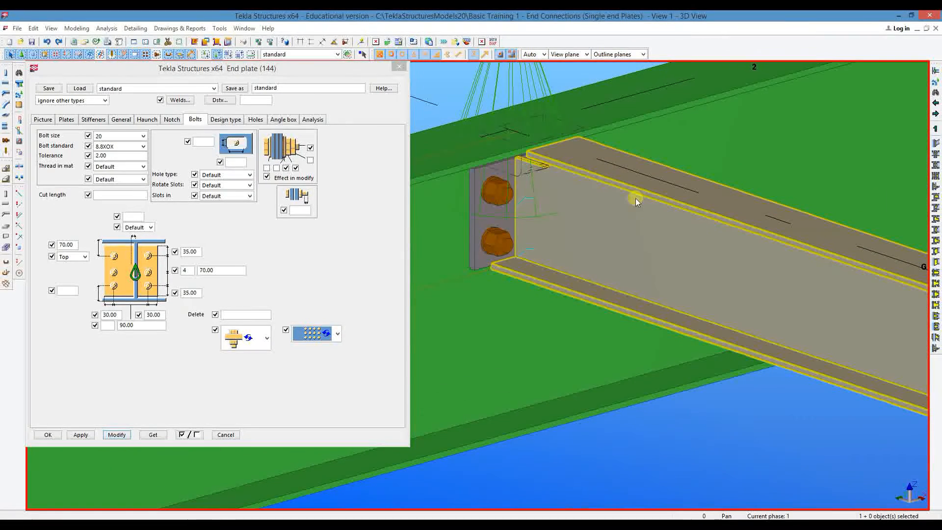
pyautogui.doubleClick(635, 198)
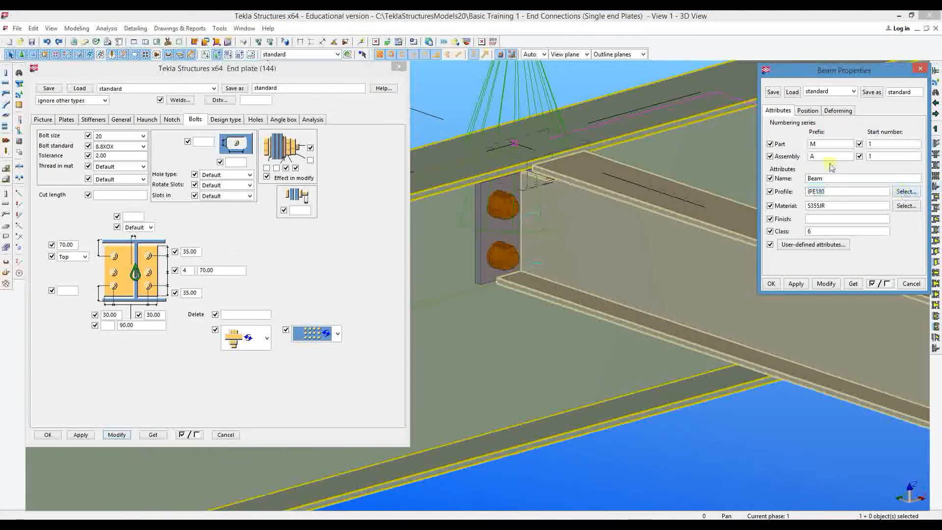
pyautogui.click(906, 191)
pyautogui.click(34, 112)
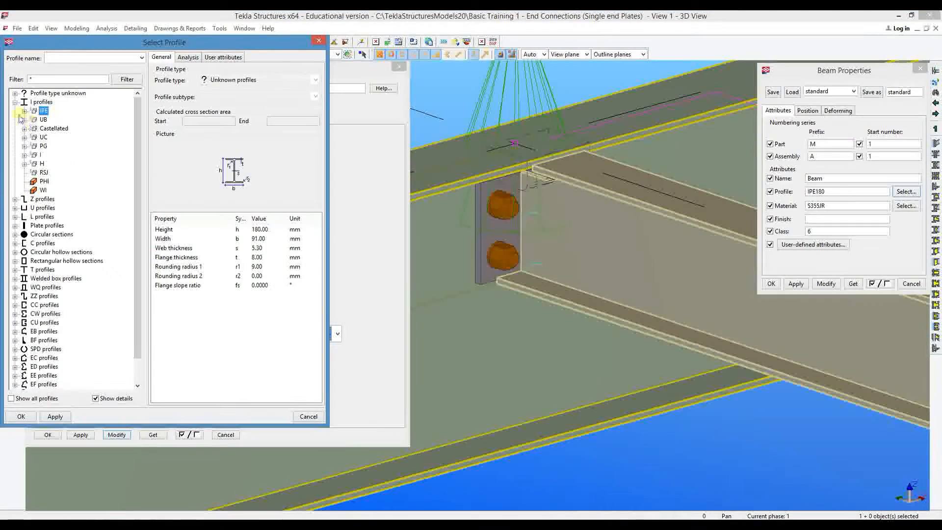
pyautogui.click(25, 121)
pyautogui.scroll(1, 23, 107)
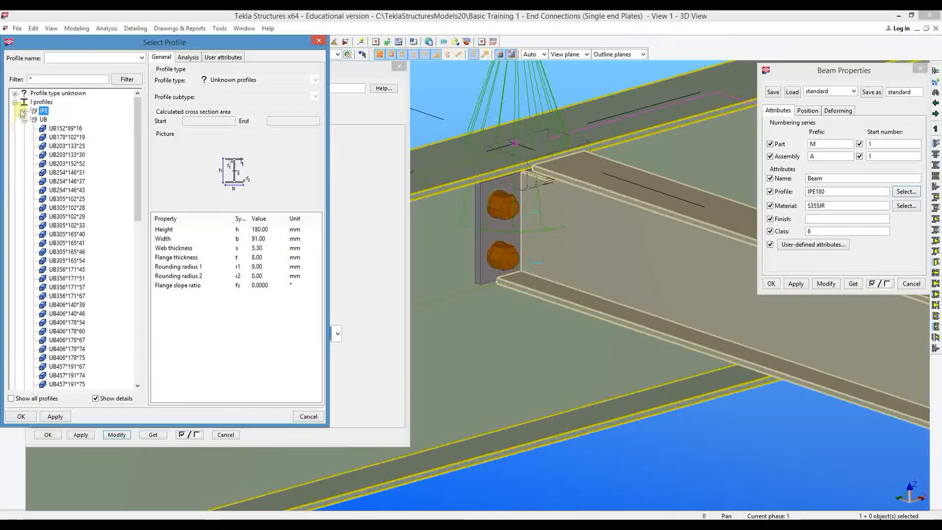
pyautogui.click(24, 111)
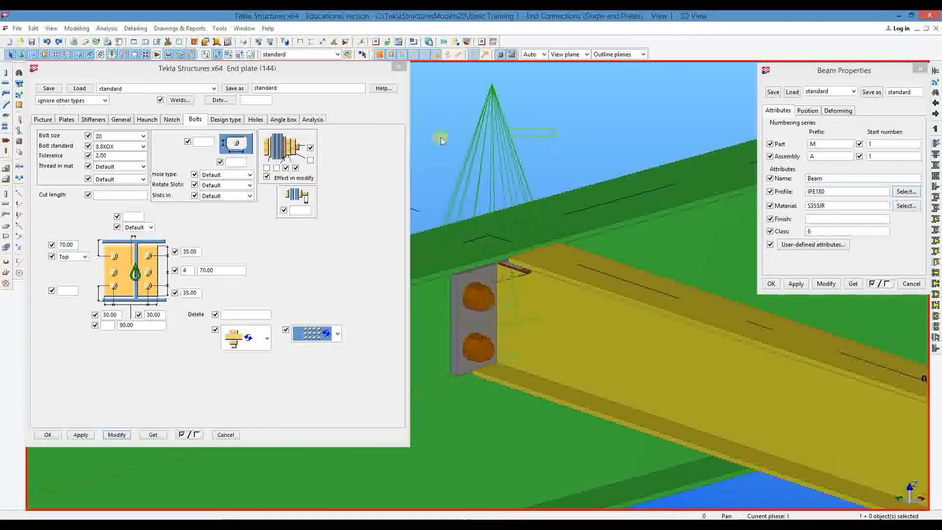
# Set the number of vertical bolt rows to 1 and modify the grid line G end plate connection.
pyautogui.scroll(5, 496, 233)
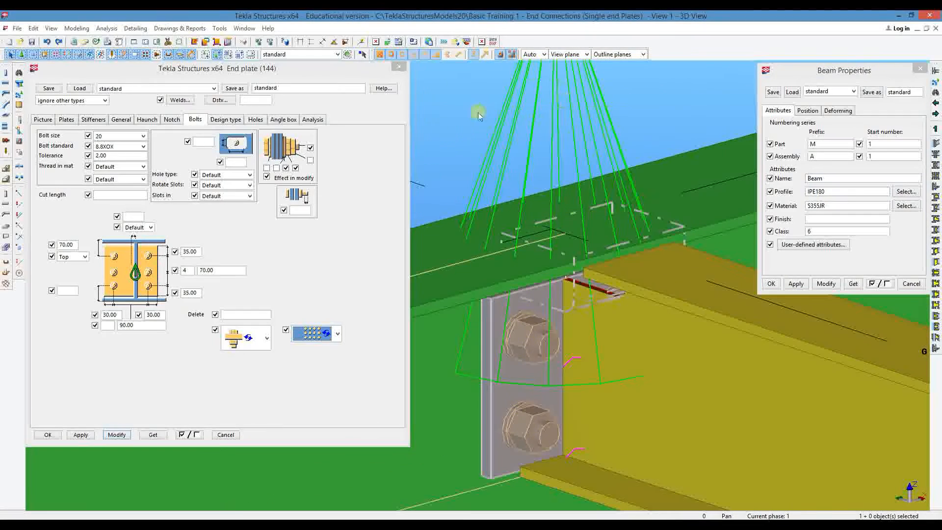
pyautogui.click(184, 271)
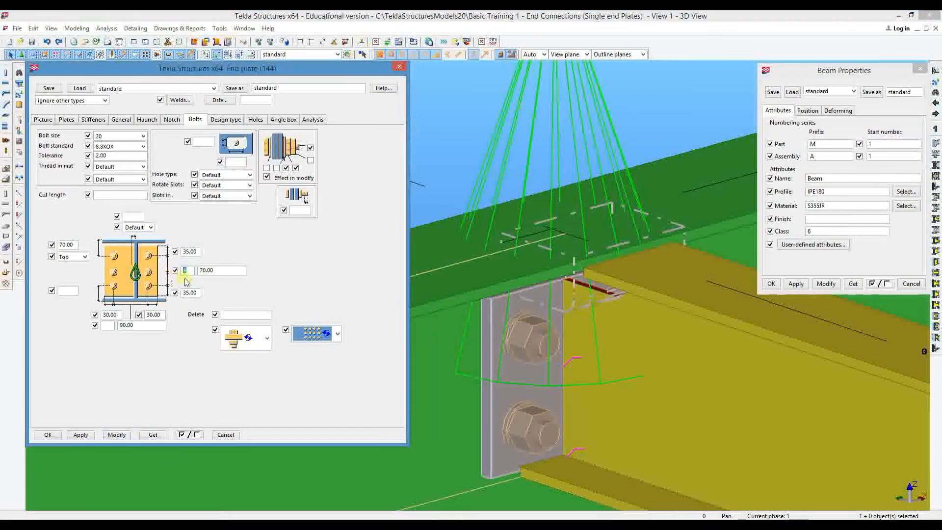
pyautogui.click(117, 435)
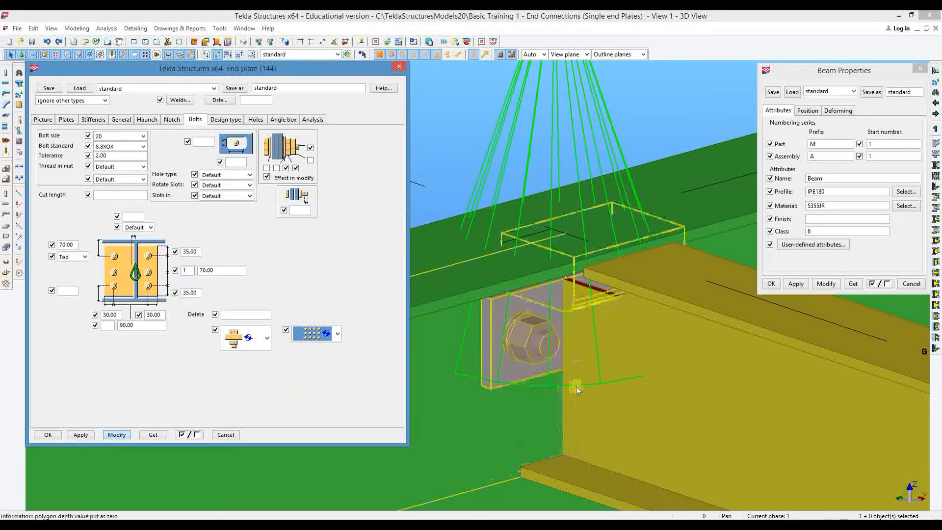
pyautogui.scroll(-3, 579, 361)
pyautogui.keyDown('ctrl'); pyautogui.moveTo(572, 337); pyautogui.dragTo(616, 166, button='middle'); pyautogui.keyUp('ctrl')
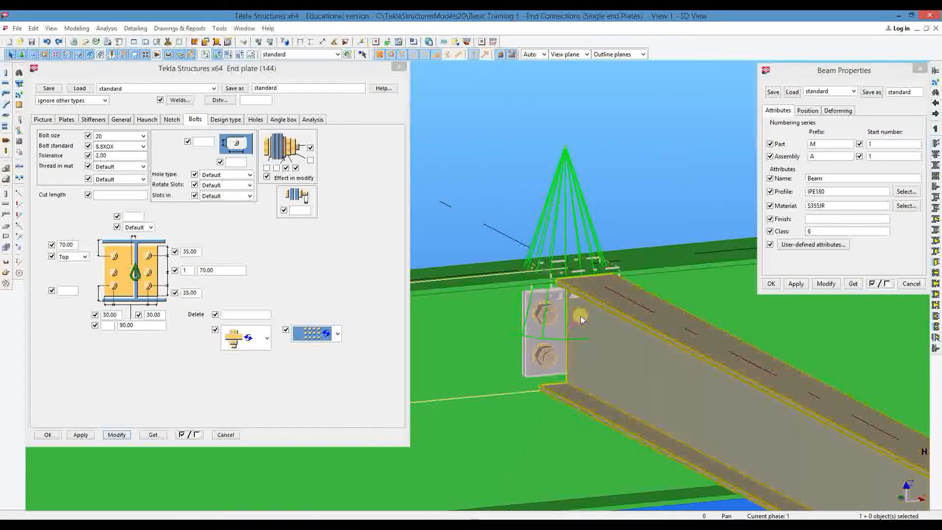
# Change the IPE beam's profile to IPE100 from the profile catalog and modify the beam.
pyautogui.scroll(1, 611, 292)
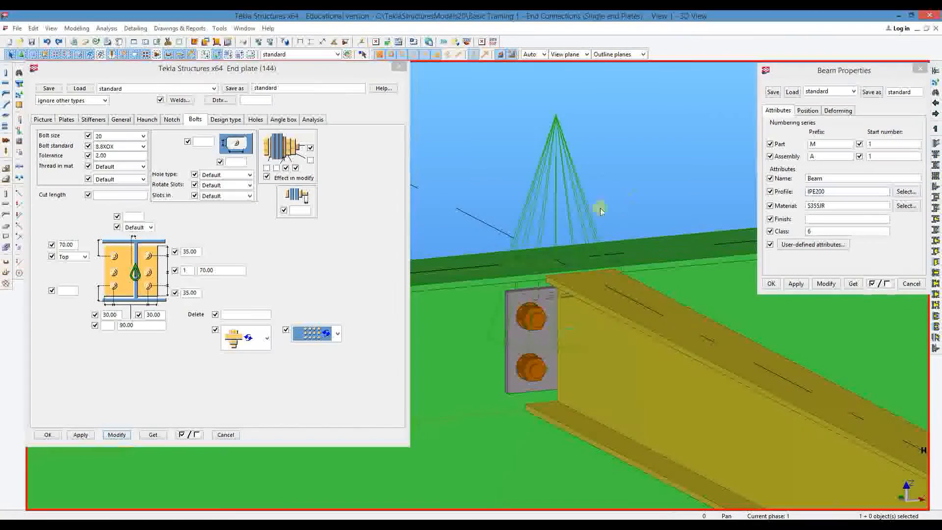
pyautogui.scroll(-5, 611, 196)
pyautogui.scroll(5, 587, 246)
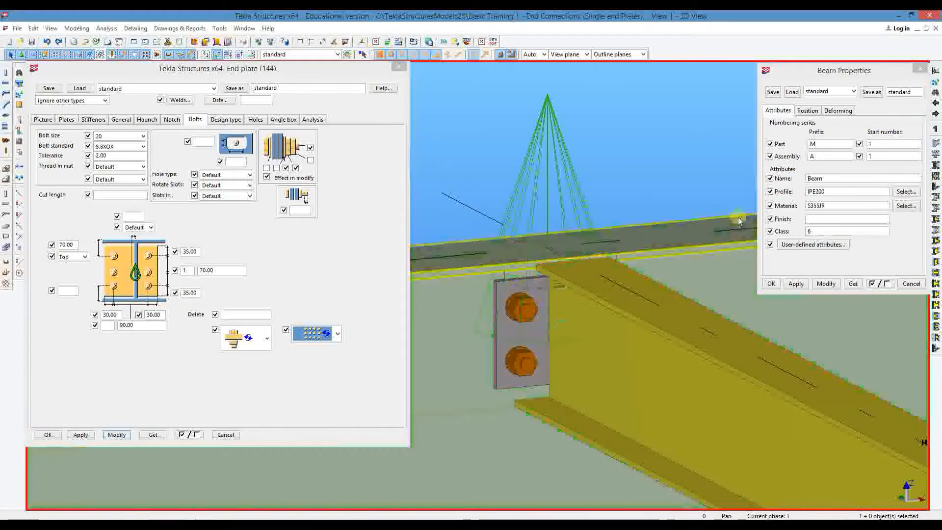
pyautogui.click(906, 191)
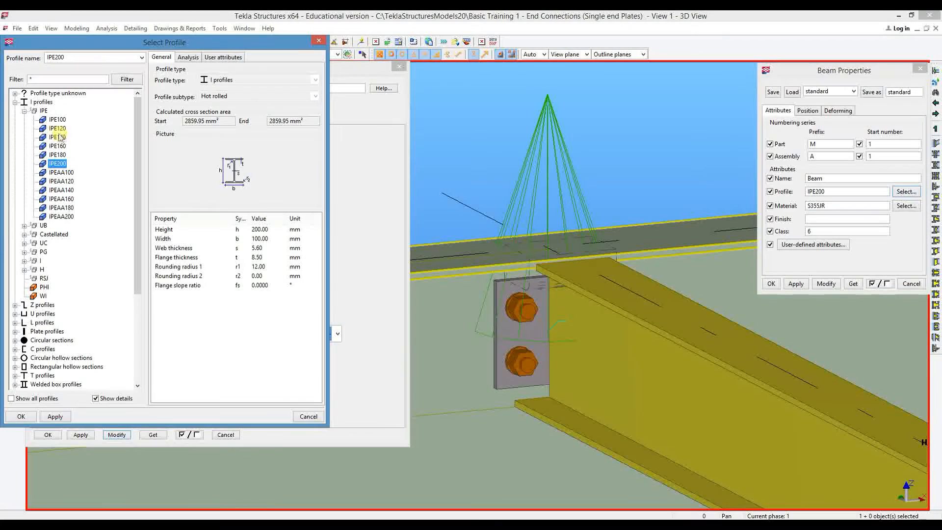
pyautogui.click(57, 138)
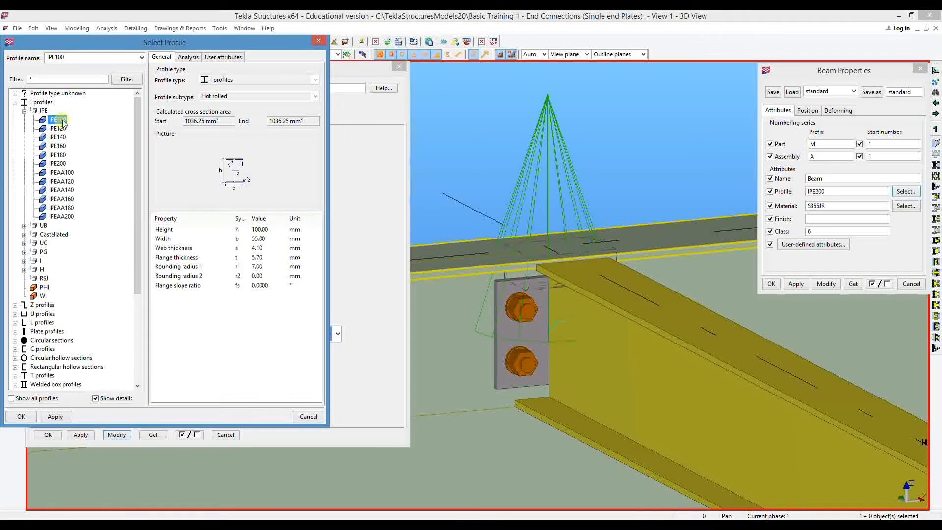
pyautogui.click(54, 138)
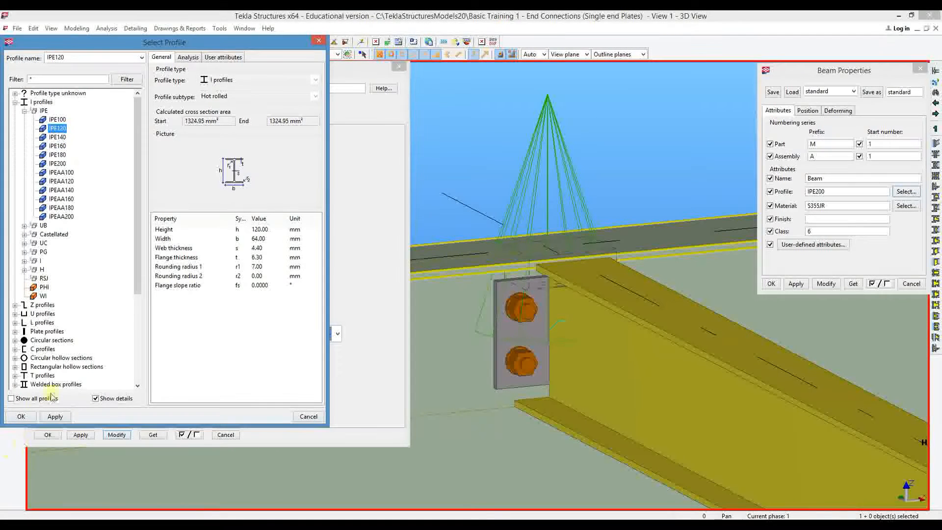
pyautogui.click(21, 416)
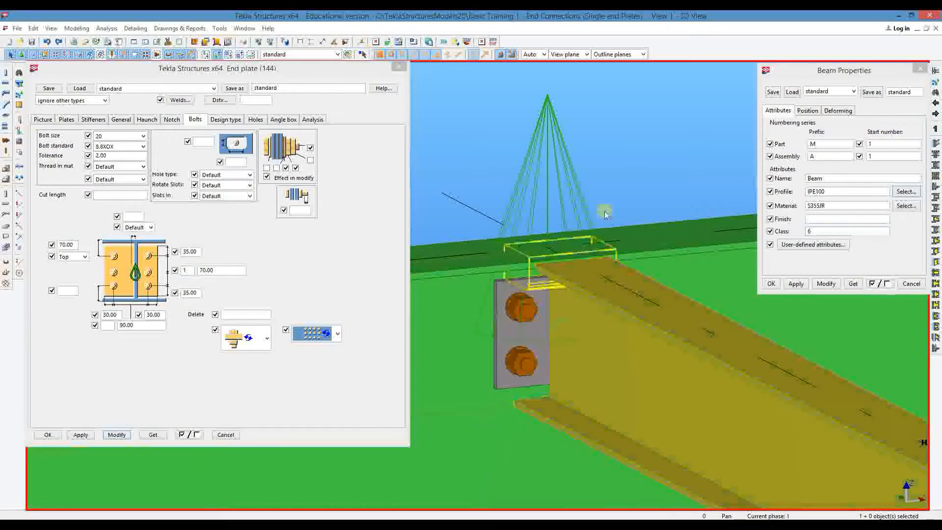
pyautogui.click(827, 285)
pyautogui.click(640, 318)
pyautogui.click(826, 283)
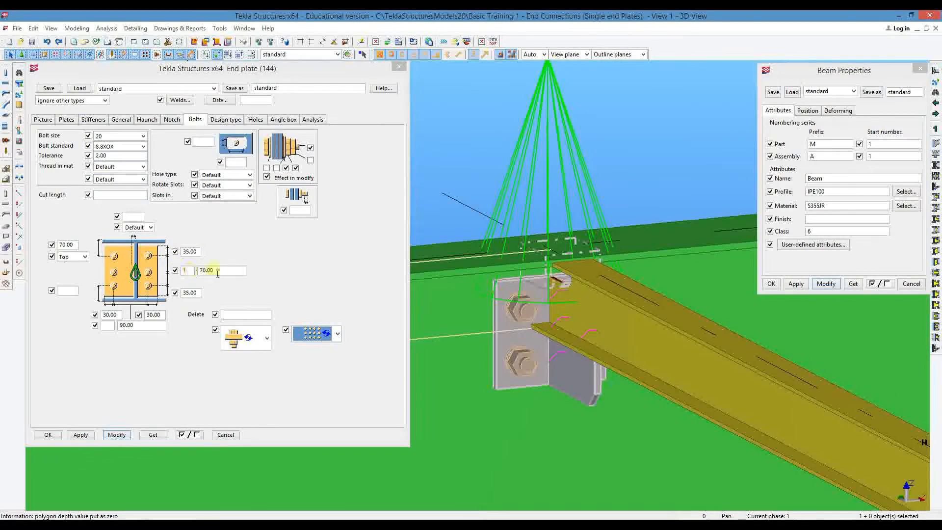
# Set the vertical distance from the beam top to the bolts to 50 mm and modify the IPE100 beam's connection.
pyautogui.moveTo(74, 245); pyautogui.dragTo(26, 247)
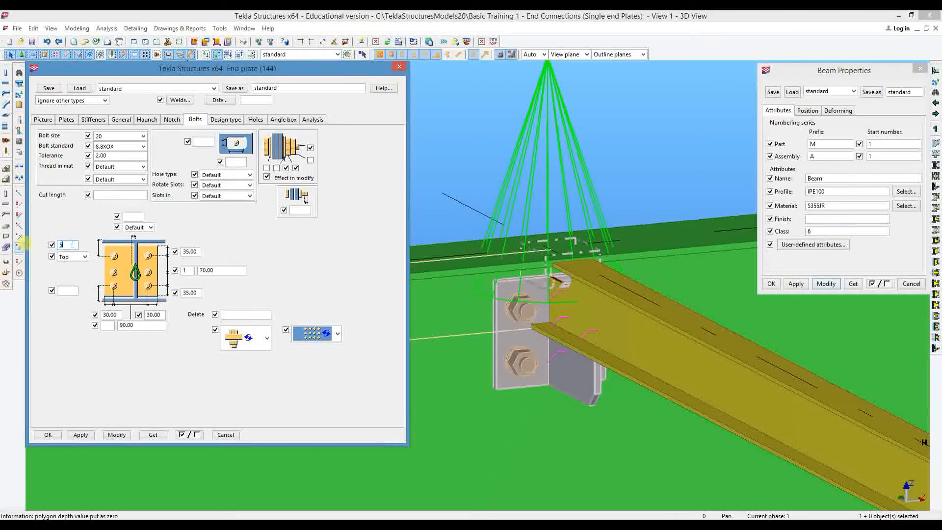
pyautogui.click(116, 434)
pyautogui.scroll(5, 582, 334)
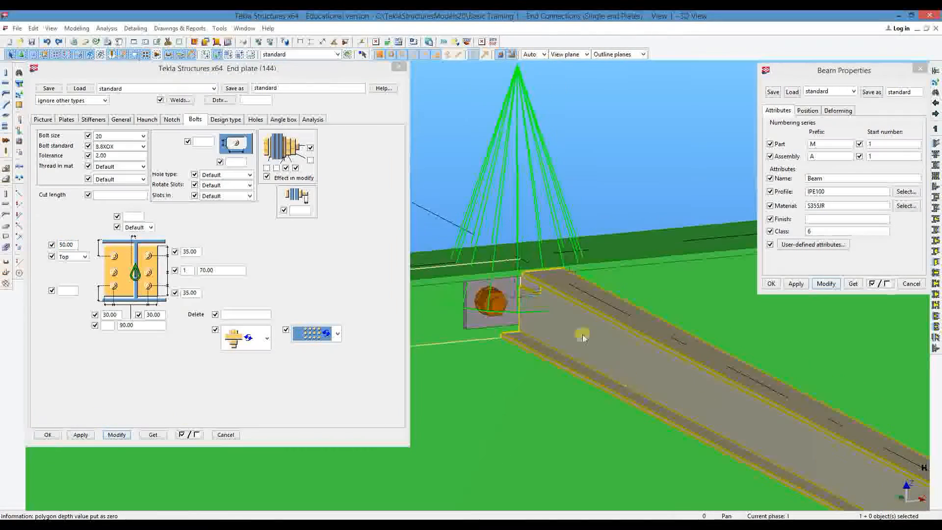
pyautogui.keyDown('ctrl'); pyautogui.moveTo(516, 352); pyautogui.dragTo(564, 109, button='middle'); pyautogui.keyUp('ctrl')
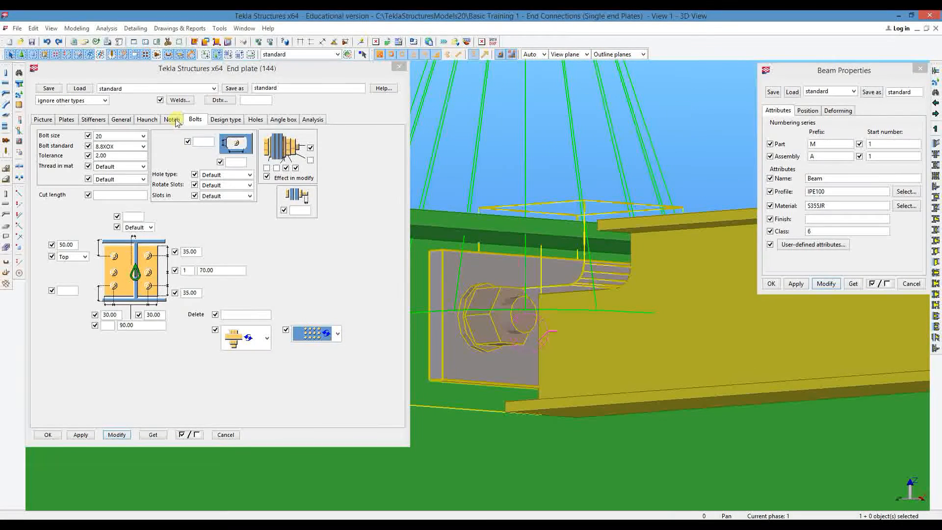
# Try a notch depth rounding value of 15 mm on the IPE100 connection and set it back to 25 mm.
pyautogui.click(173, 120)
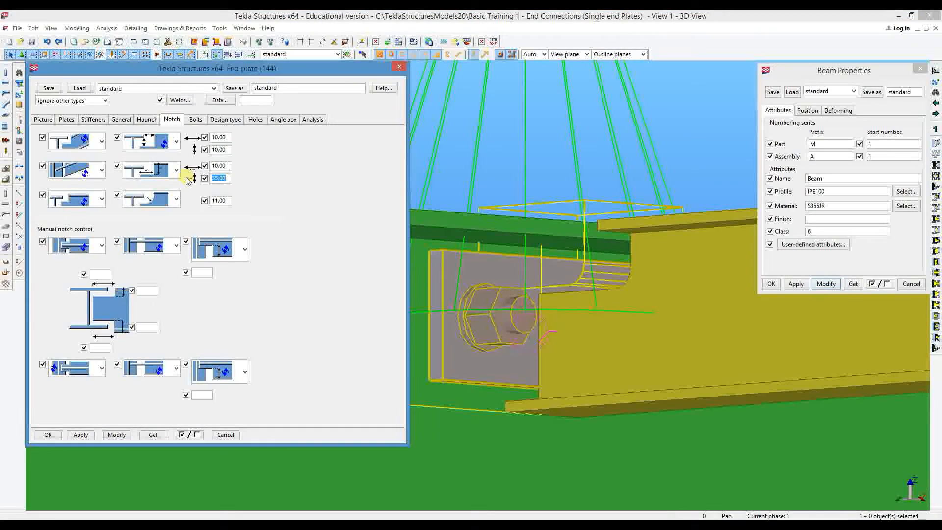
pyautogui.click(118, 435)
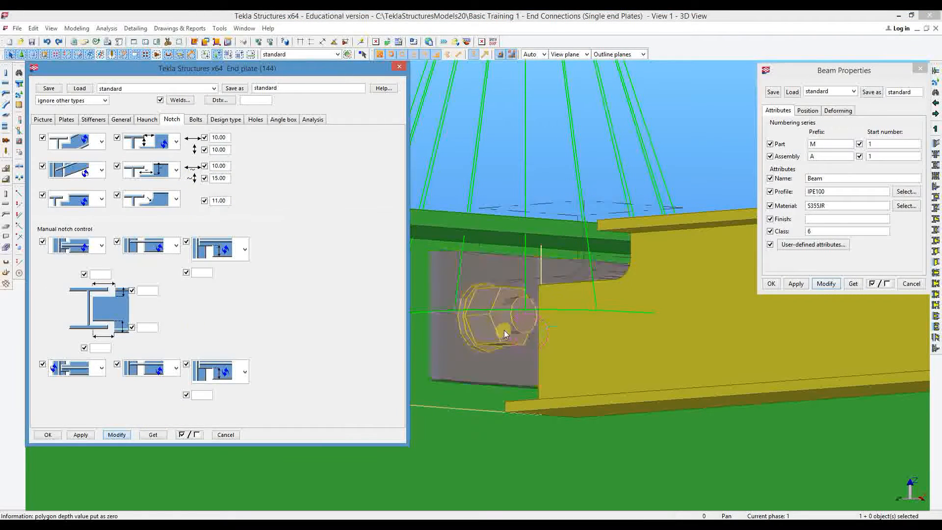
pyautogui.click(227, 179)
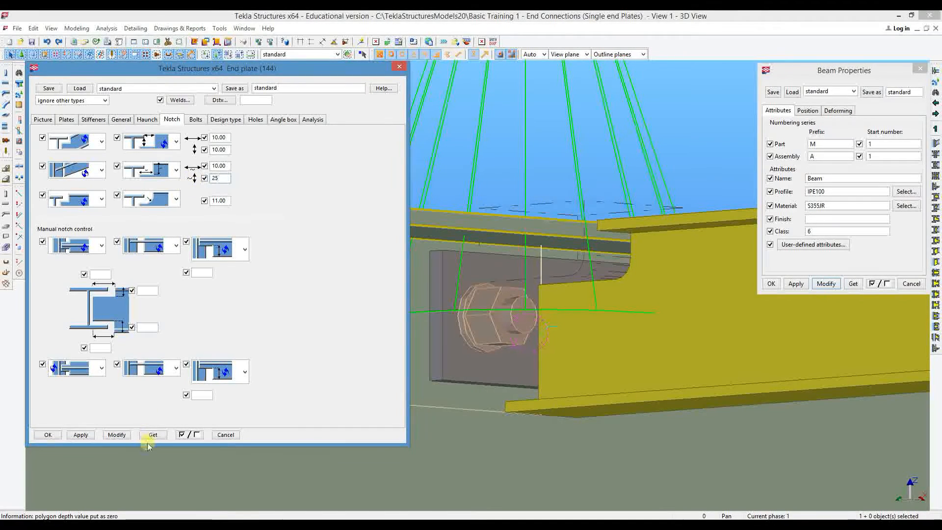
pyautogui.moveTo(627, 282); pyautogui.dragTo(597, 294, button='middle')
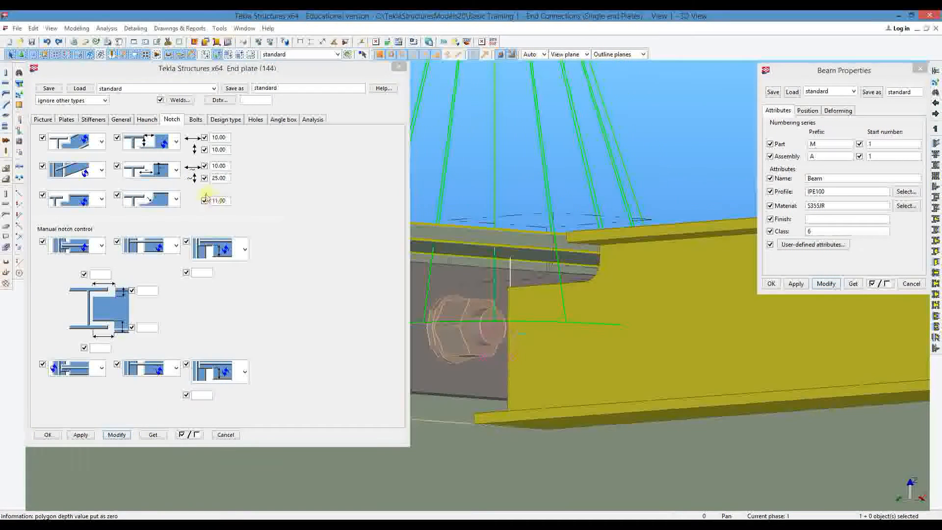
pyautogui.scroll(2, 565, 289)
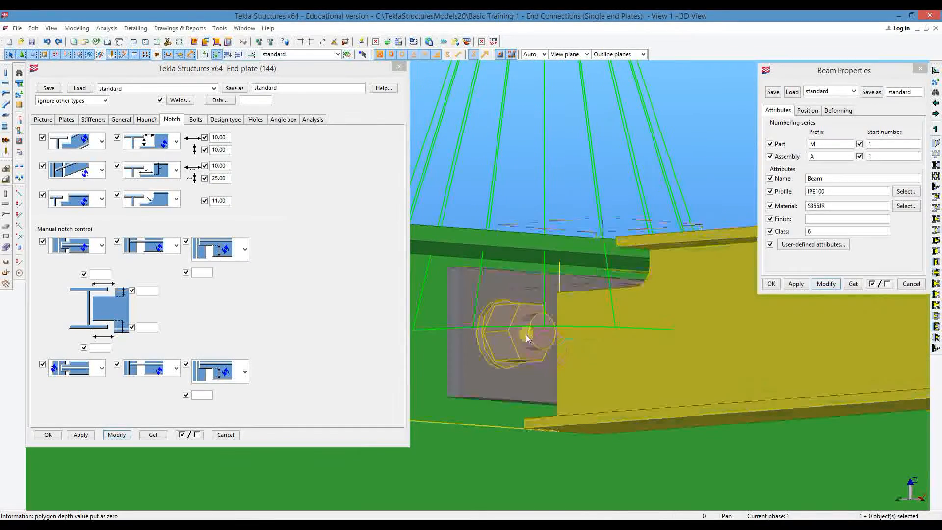
# Set the bolt size to 16 and the upper and lower bolt edge distances to 30 mm, and modify the connection.
pyautogui.click(195, 120)
pyautogui.click(121, 135)
pyautogui.click(105, 168)
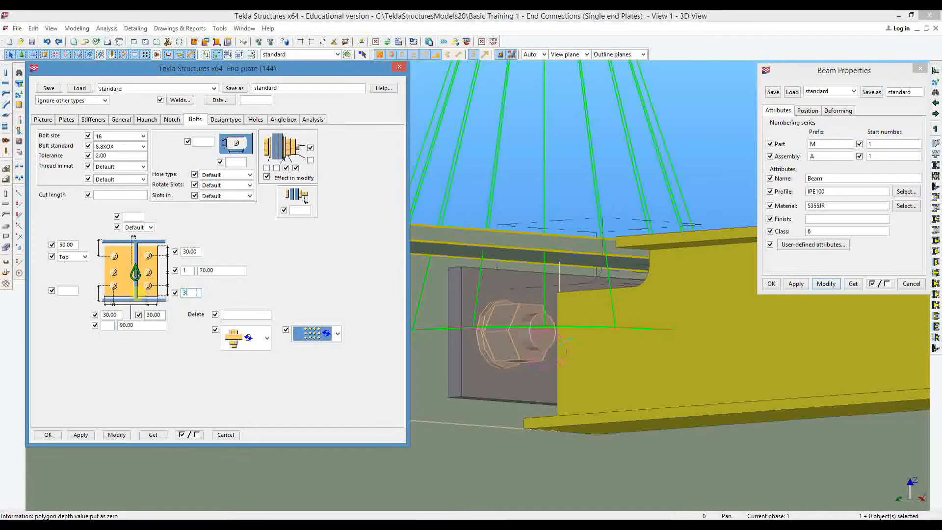
pyautogui.click(117, 435)
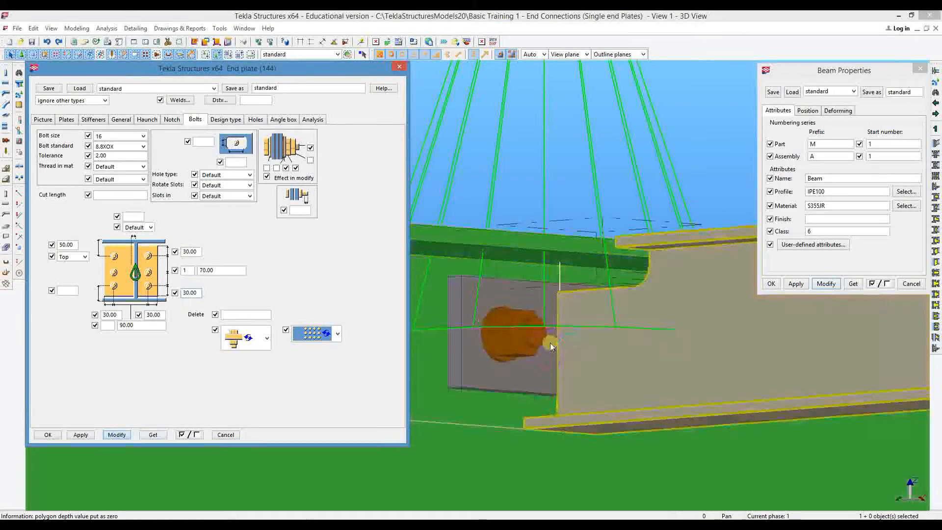
# Reduce the upper and lower bolt edge distances to 25 mm, modify the connection and inspect the end plate.
pyautogui.scroll(3, 549, 343)
pyautogui.doubleClick(201, 252)
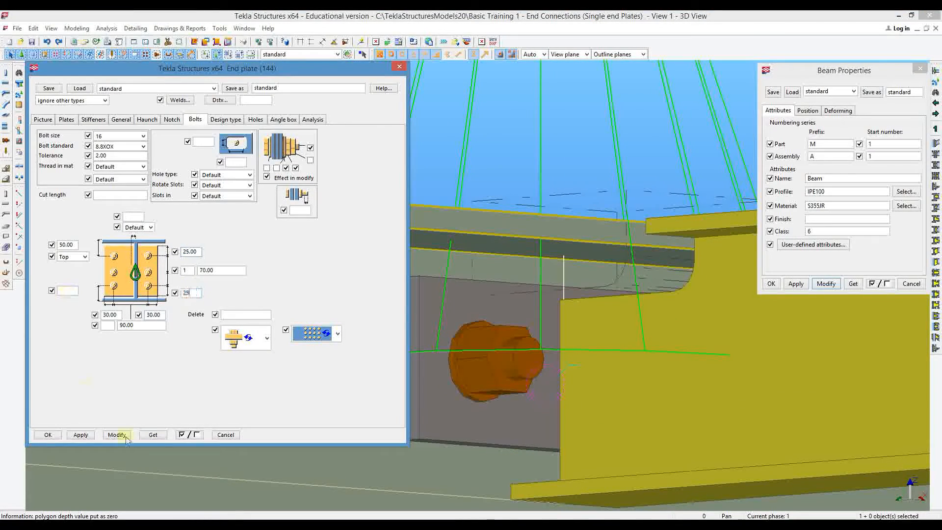
pyautogui.keyDown('ctrl'); pyautogui.moveTo(517, 328); pyautogui.dragTo(616, 334, button='middle'); pyautogui.keyUp('ctrl')
pyautogui.scroll(5, 608, 324)
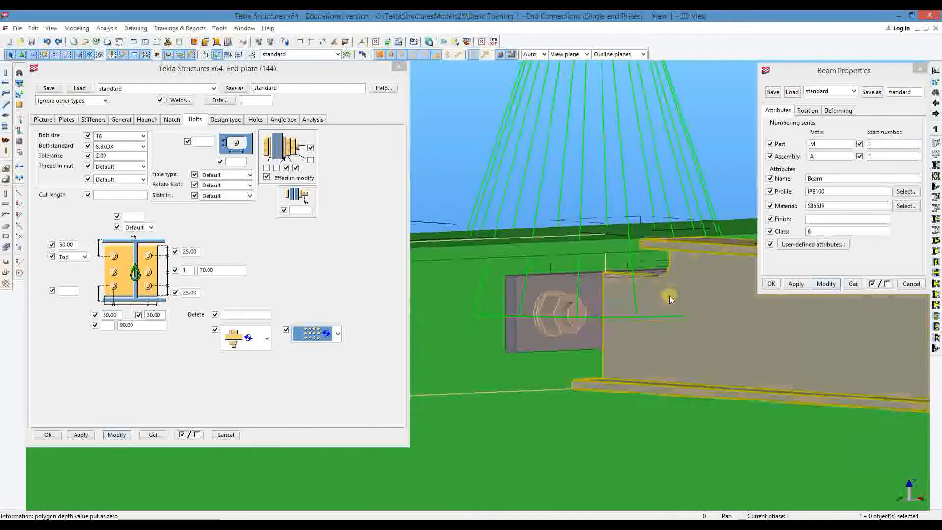
pyautogui.scroll(-4, 550, 303)
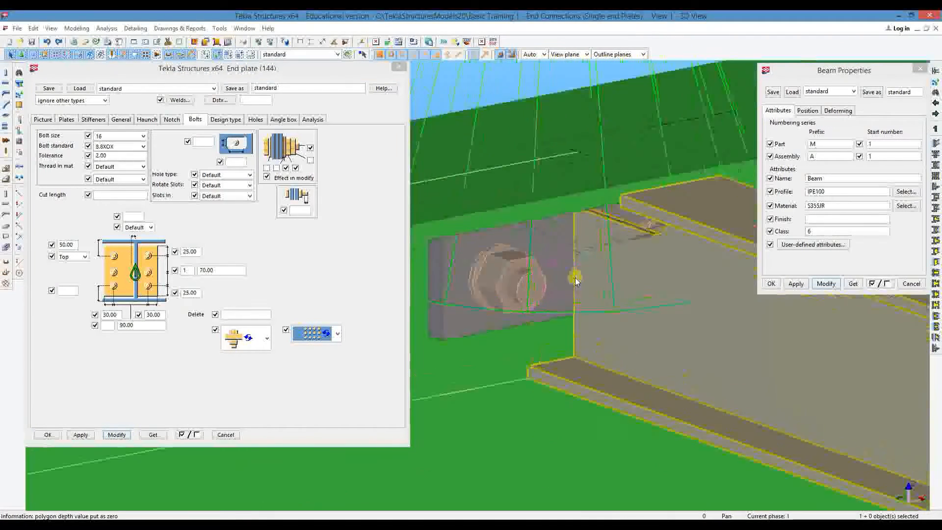
# Try a lower offset of 6 mm on the IPE100 beam's end plate connection and clear that offset again.
pyautogui.click(18, 105)
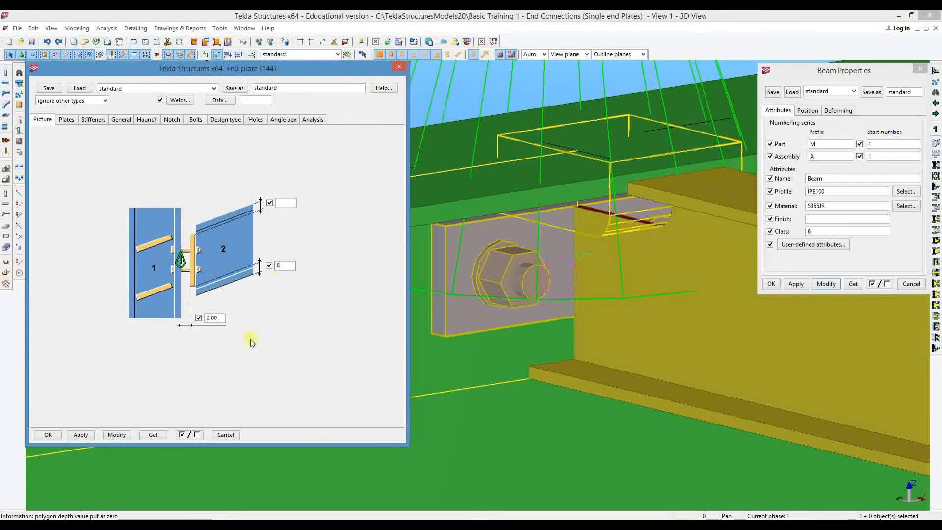
pyautogui.click(125, 437)
pyautogui.keyDown('ctrl'); pyautogui.moveTo(567, 338); pyautogui.dragTo(570, 296, button='middle'); pyautogui.keyUp('ctrl')
pyautogui.keyDown('ctrl'); pyautogui.moveTo(380, 229); pyautogui.dragTo(574, 353, button='middle'); pyautogui.keyUp('ctrl')
pyautogui.scroll(-10, 574, 352)
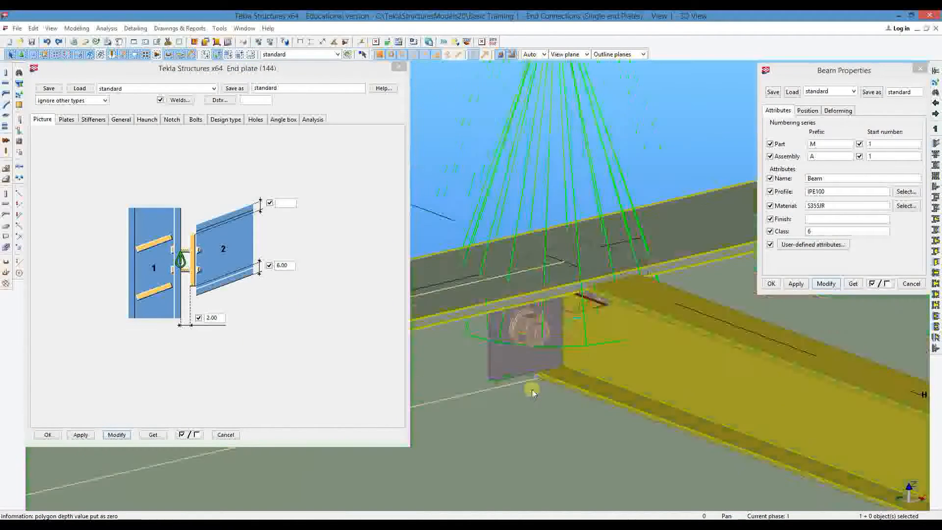
pyautogui.keyDown('ctrl'); pyautogui.moveTo(573, 164); pyautogui.dragTo(576, 249, button='middle'); pyautogui.keyUp('ctrl')
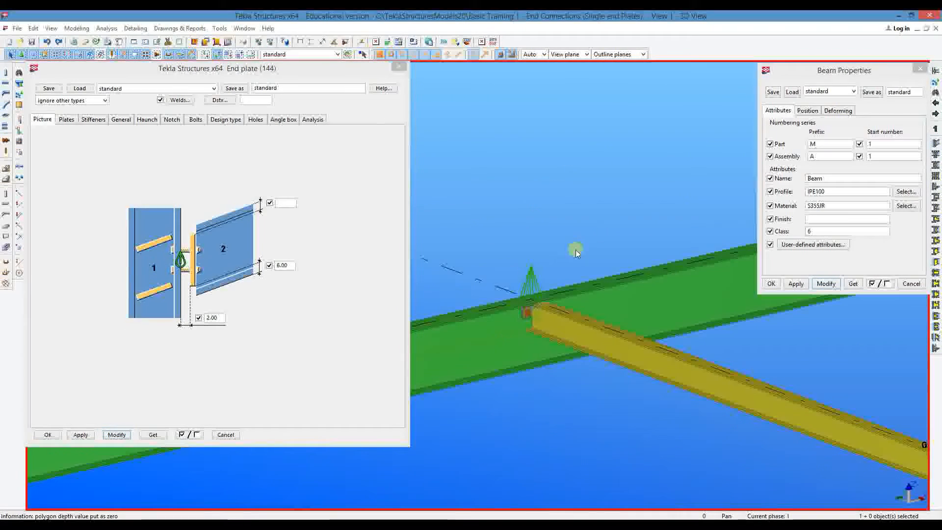
pyautogui.doubleClick(538, 269)
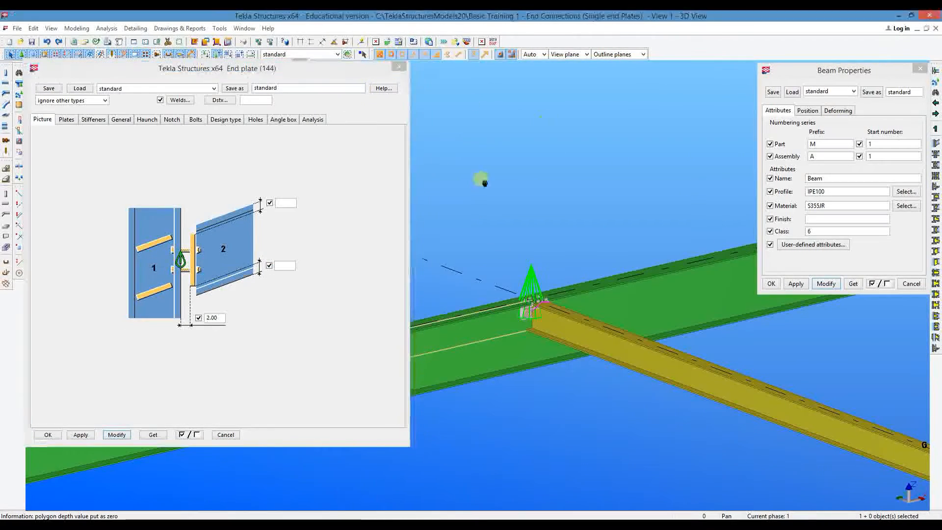
# Examine the end plate connection between the grid line I channel beam and the main beam.
pyautogui.moveTo(485, 183); pyautogui.dragTo(481, 236, button='middle')
pyautogui.scroll(-5, 519, 242)
pyautogui.moveTo(683, 152); pyautogui.dragTo(490, 318, button='middle')
pyautogui.scroll(8, 540, 455)
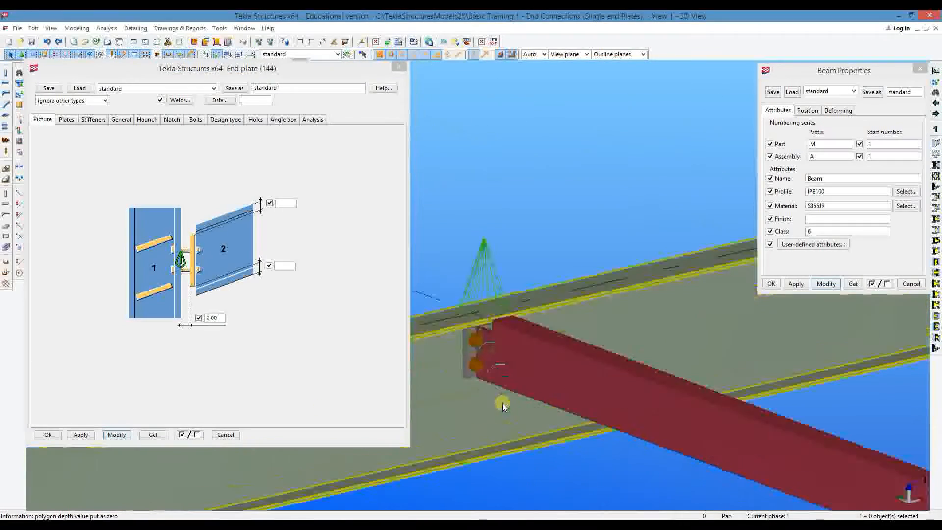
pyautogui.scroll(-5, 502, 402)
pyautogui.scroll(4, 495, 180)
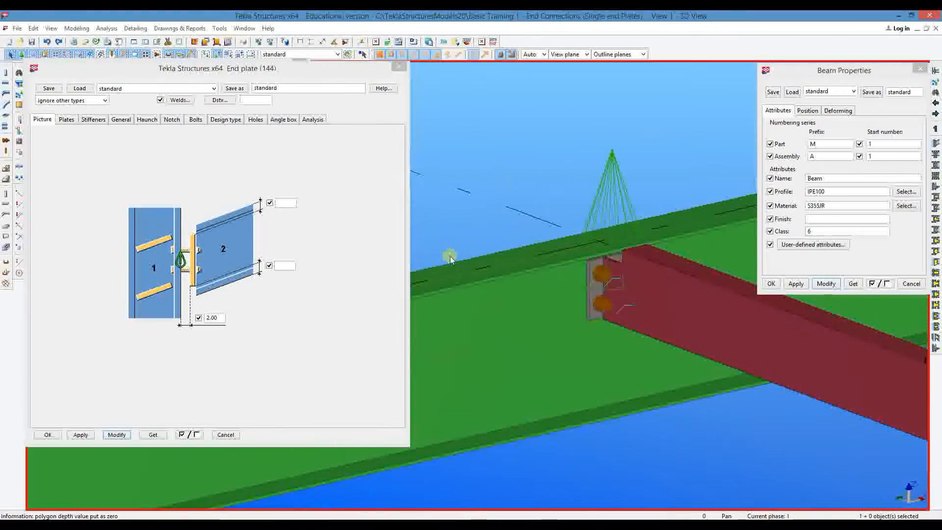
pyautogui.moveTo(597, 267); pyautogui.dragTo(559, 278, button='middle')
pyautogui.scroll(3, 560, 278)
# Show the position properties of the channel beam on grid line I.
pyautogui.press('v')
pyautogui.click(595, 252)
pyautogui.keyDown('ctrl'); pyautogui.moveTo(595, 252); pyautogui.dragTo(575, 287, button='middle'); pyautogui.keyUp('ctrl')
pyautogui.click(494, 79)
pyautogui.click(643, 353)
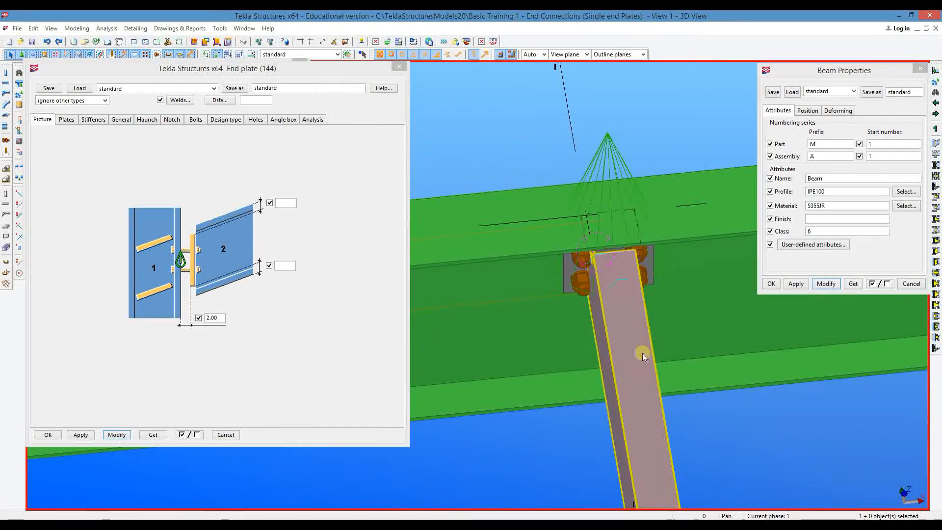
pyautogui.doubleClick(644, 353)
pyautogui.click(808, 111)
# Examine the channel's cross-section end-on against the end plate and its bolts.
pyautogui.keyDown('ctrl'); pyautogui.moveTo(430, 166); pyautogui.dragTo(672, 265, button='middle'); pyautogui.keyUp('ctrl')
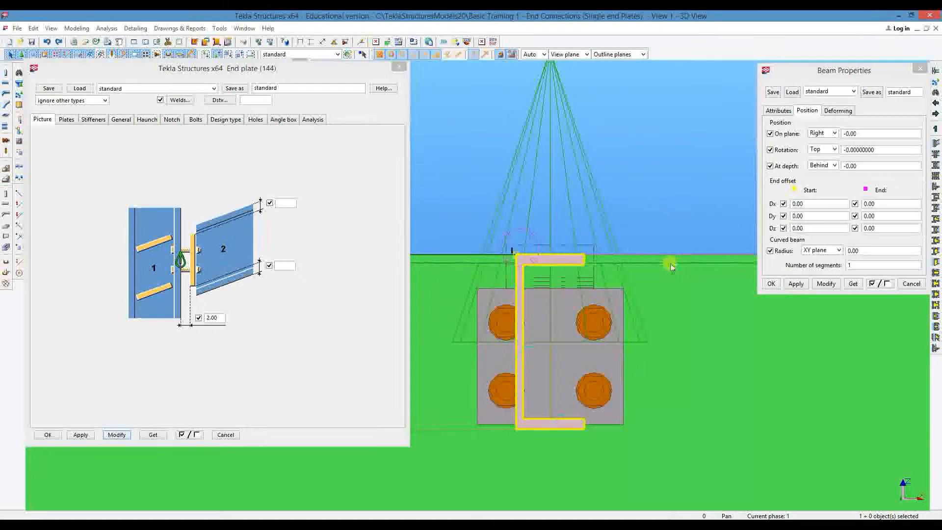
pyautogui.scroll(4, 521, 262)
pyautogui.scroll(-5, 509, 239)
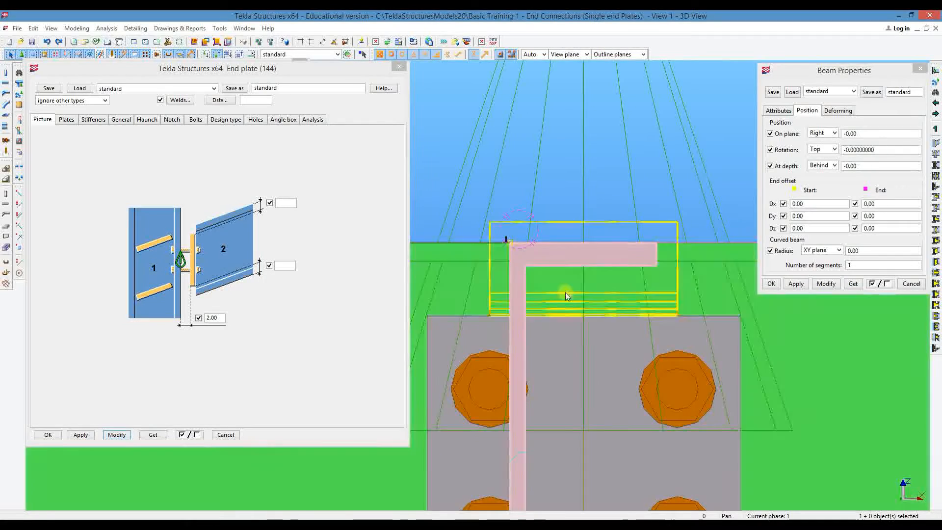
pyautogui.keyDown('ctrl'); pyautogui.moveTo(536, 282); pyautogui.dragTo(595, 288, button='middle'); pyautogui.keyUp('ctrl')
pyautogui.keyDown('ctrl'); pyautogui.moveTo(624, 226); pyautogui.dragTo(619, 324, button='middle'); pyautogui.keyUp('ctrl')
pyautogui.scroll(2, 534, 337)
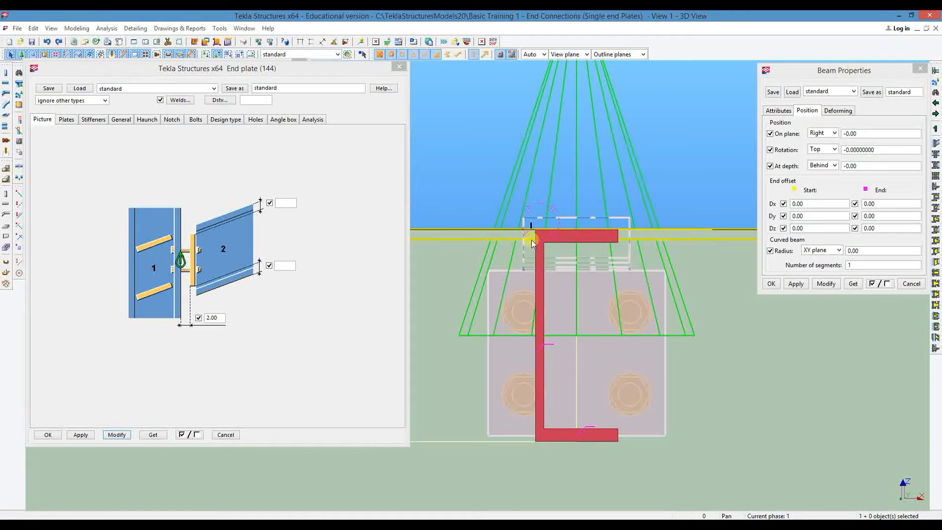
pyautogui.click(531, 240)
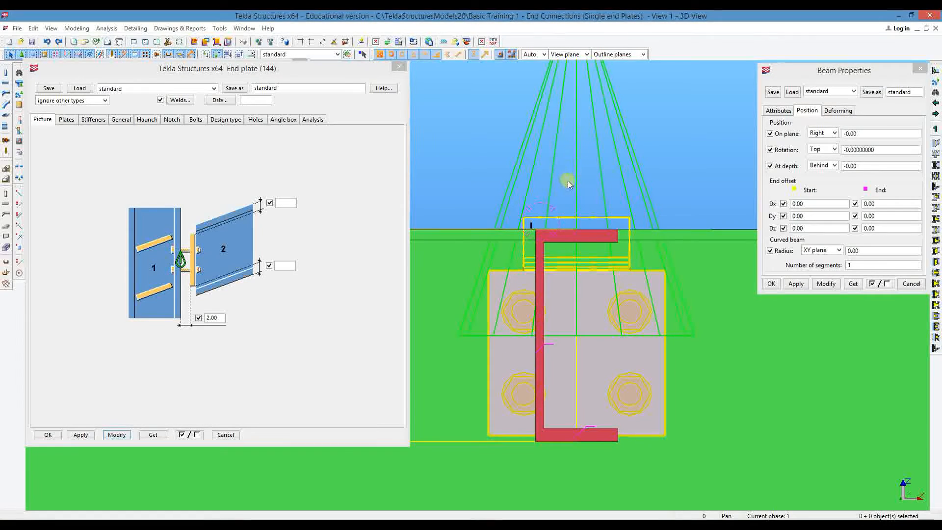
# Measure the distance between the notched corner of the channel's web and the end plate's upper corner.
pyautogui.click(539, 256)
pyautogui.keyDown('ctrl'); pyautogui.moveTo(539, 256); pyautogui.dragTo(607, 307, button='middle'); pyautogui.keyUp('ctrl')
pyautogui.scroll(2, 590, 278)
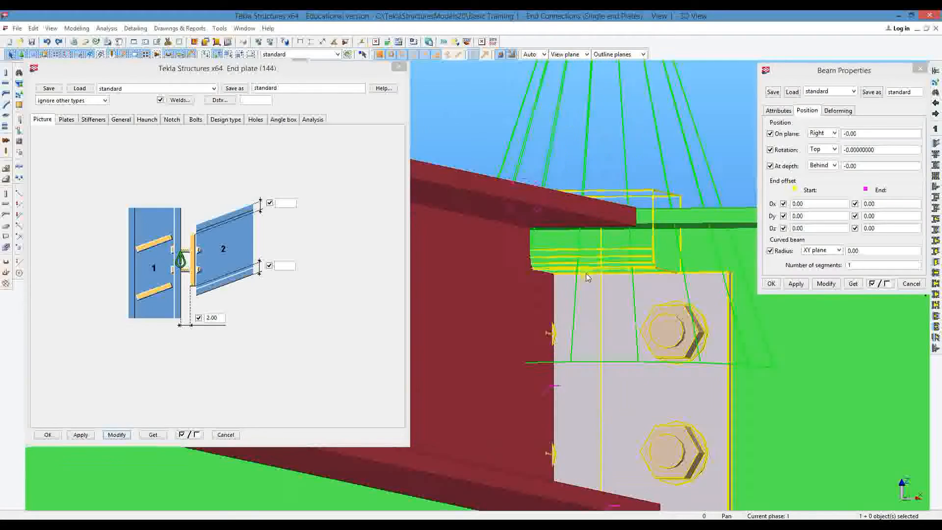
pyautogui.scroll(2, 589, 277)
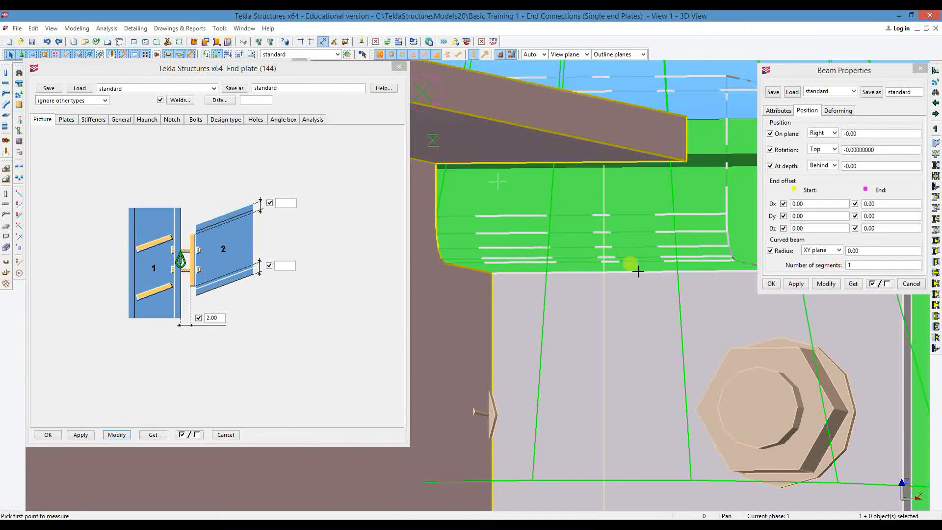
pyautogui.scroll(-2, 576, 282)
pyautogui.moveTo(575, 282)
pyautogui.keyDown('ctrl'); pyautogui.mouseDown(button='middle')
pyautogui.moveTo(557, 317)
pyautogui.moveTo(589, 295)
pyautogui.moveTo(579, 279)
pyautogui.mouseUp(button='middle'); pyautogui.keyUp('ctrl')
pyautogui.click(526, 293)
pyautogui.scroll(2, 523, 286)
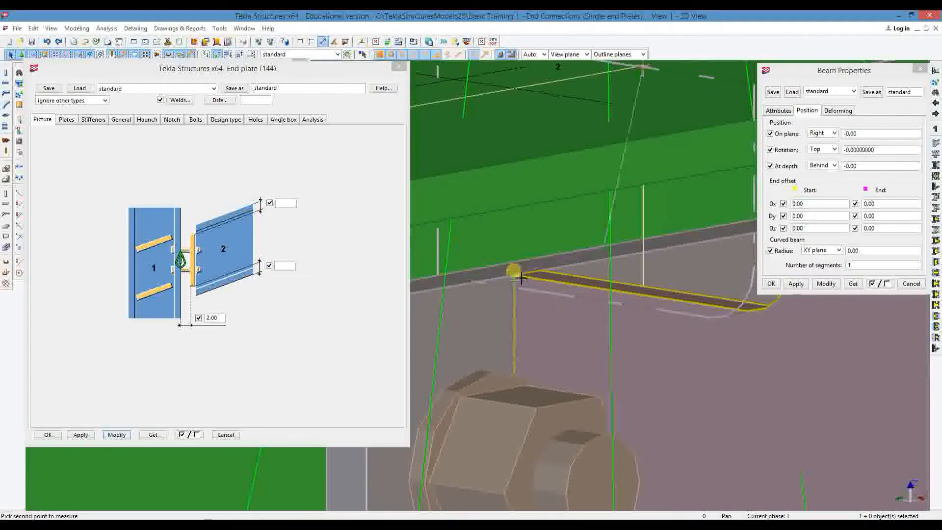
pyautogui.press('Escape')
pyautogui.moveTo(486, 252); pyautogui.dragTo(560, 134, button='middle')
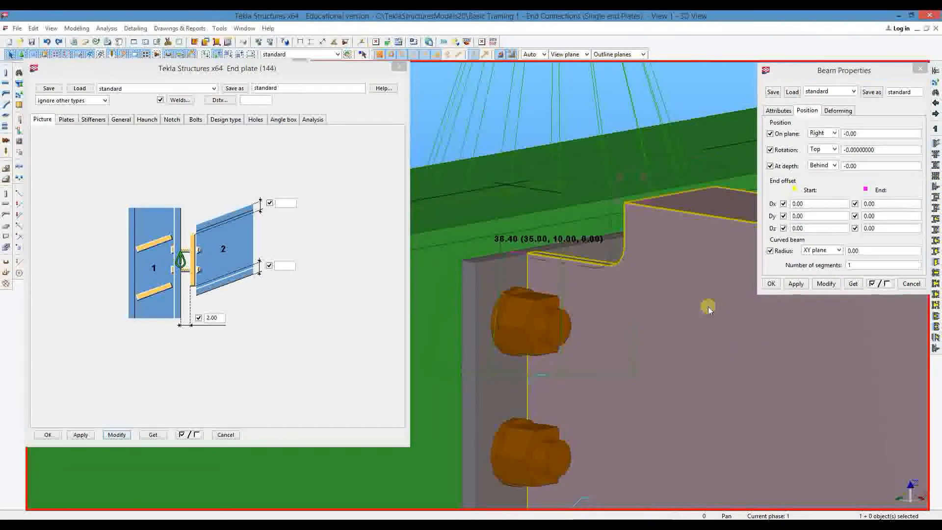
# Set the horizontal bolt offset to -35 in the end plate connection of the grid line I channel, checking the channel's profile size.
pyautogui.click(764, 120)
pyautogui.click(781, 111)
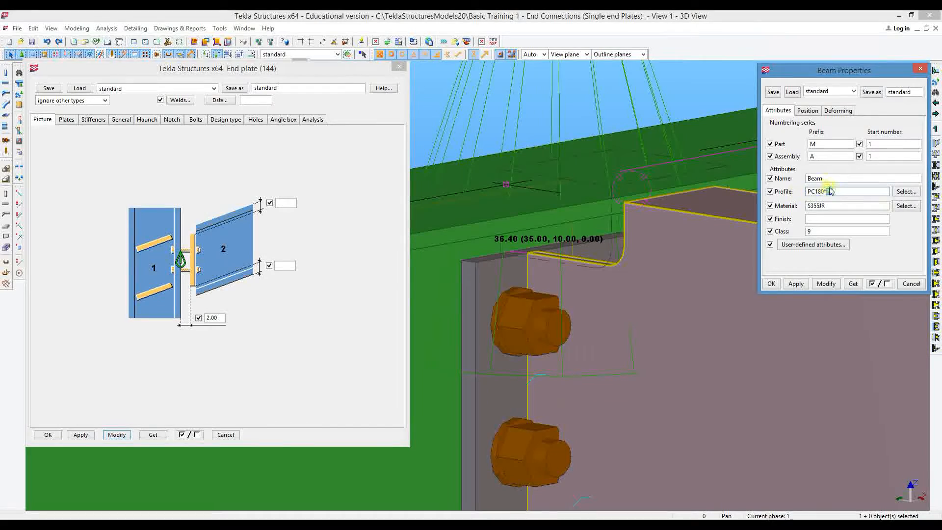
pyautogui.moveTo(647, 63); pyautogui.dragTo(619, 135, button='middle')
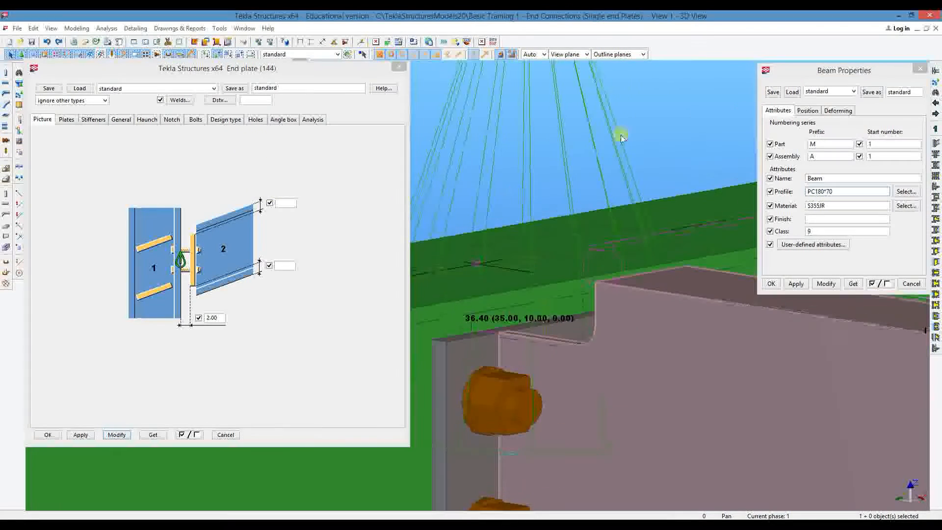
pyautogui.click(196, 120)
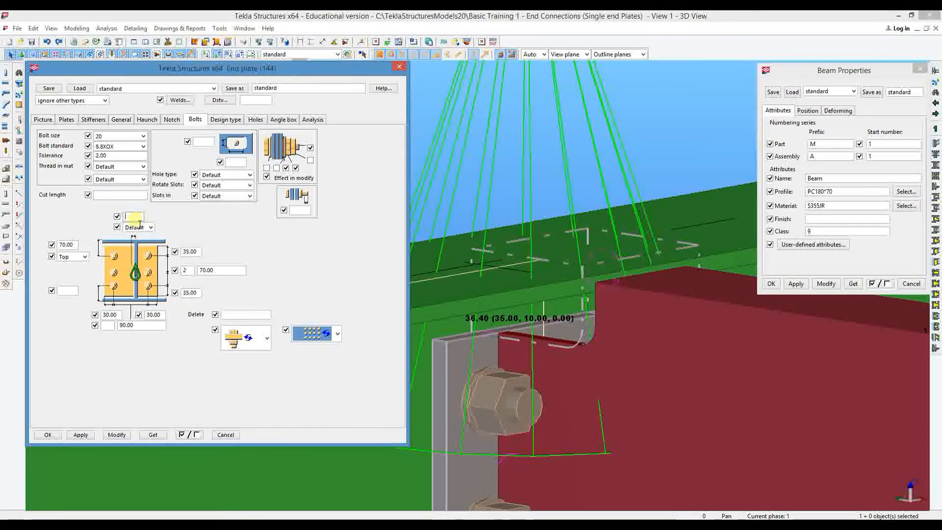
pyautogui.click(116, 435)
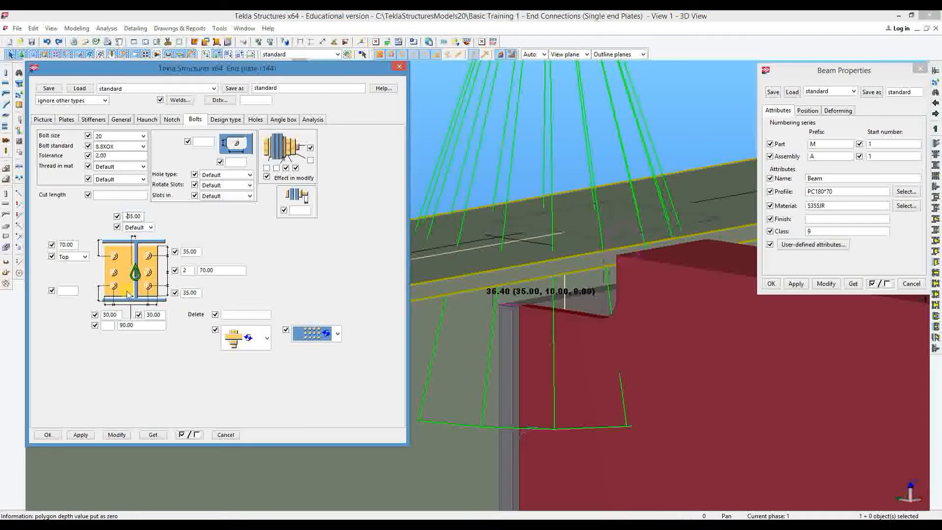
# Copy the main beam from grid line 2 to grid line 1, at the free ends of the secondary beams.
pyautogui.scroll(-5, 631, 309)
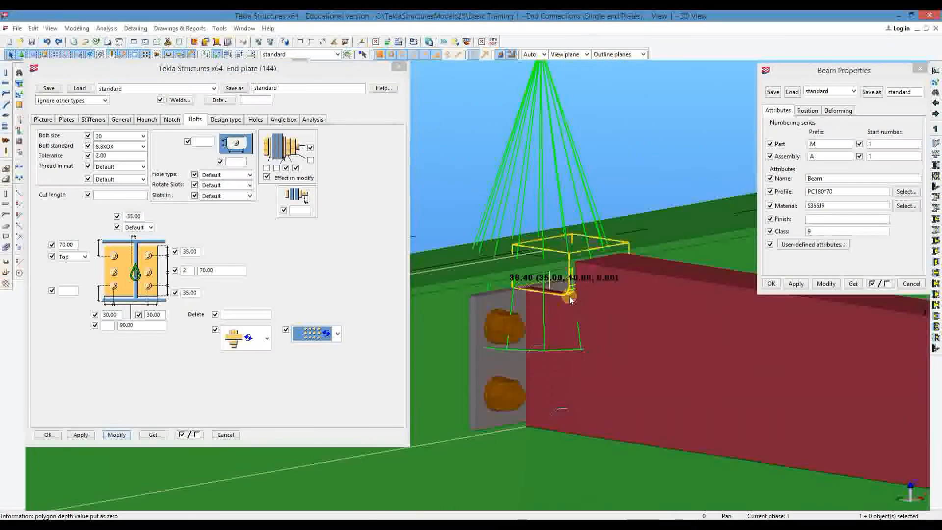
pyautogui.scroll(-3, 502, 192)
pyautogui.rightClick(502, 191)
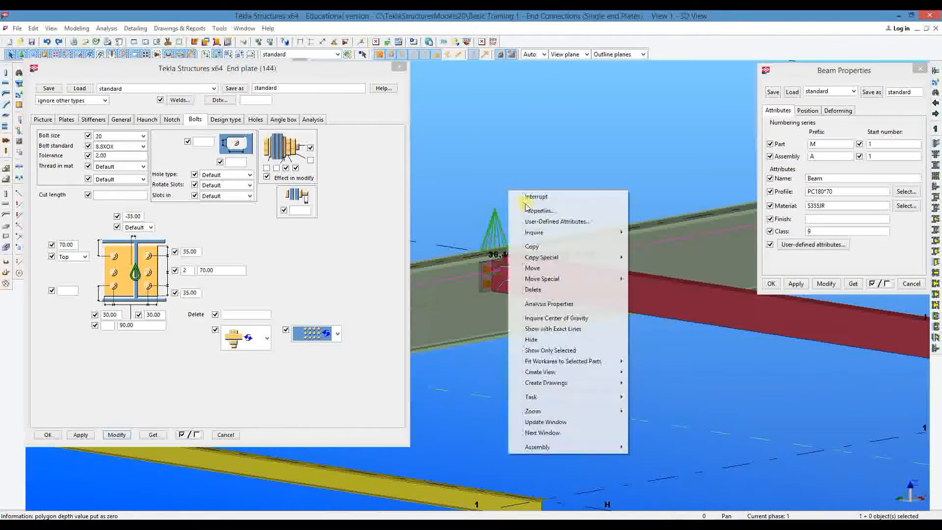
pyautogui.click(533, 246)
pyautogui.scroll(-3, 524, 252)
pyautogui.keyDown('ctrl'); pyautogui.moveTo(524, 252); pyautogui.dragTo(528, 299, button='middle'); pyautogui.keyUp('ctrl')
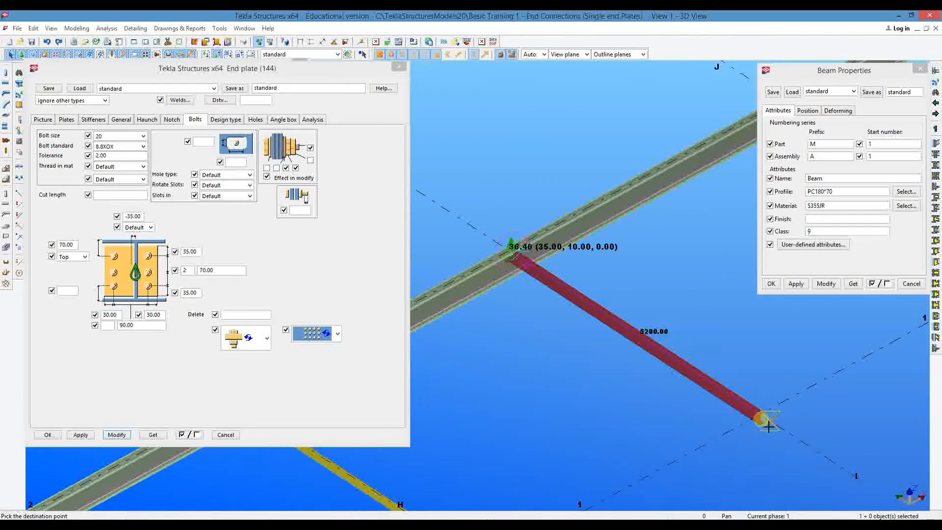
pyautogui.click(703, 290)
pyautogui.scroll(-5, 607, 264)
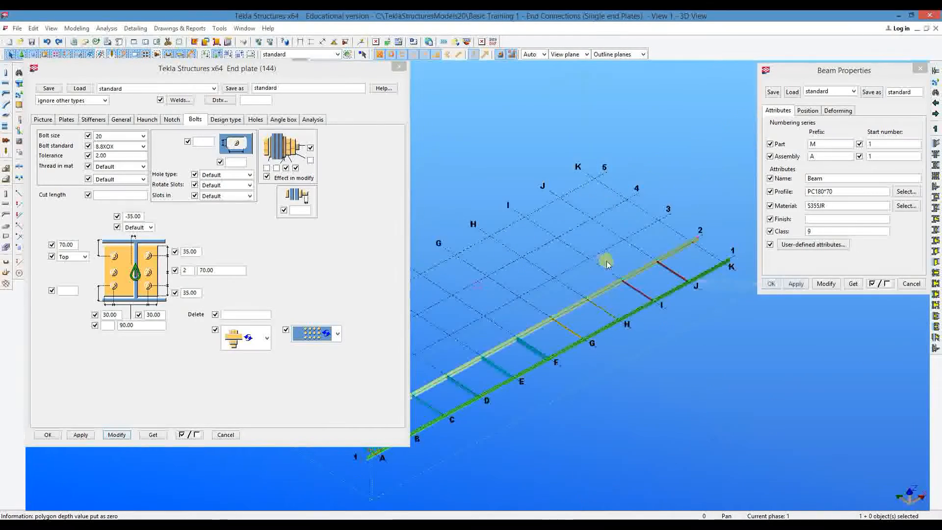
# Set the horizontal bolt offset to 35 in the end plate connection between the grid line I channel and the grid line 1 main beam.
pyautogui.scroll(10, 608, 245)
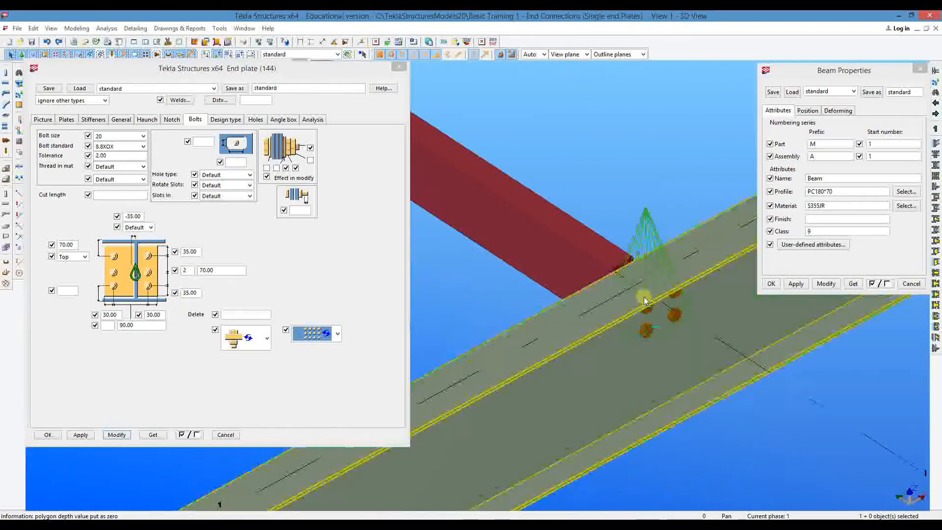
pyautogui.keyDown('ctrl'); pyautogui.moveTo(582, 279); pyautogui.dragTo(779, 233, button='middle'); pyautogui.keyUp('ctrl')
pyautogui.rightClick(595, 173)
pyautogui.click(650, 195)
pyautogui.rightClick(620, 174)
pyautogui.click(637, 180)
pyautogui.doubleClick(613, 204)
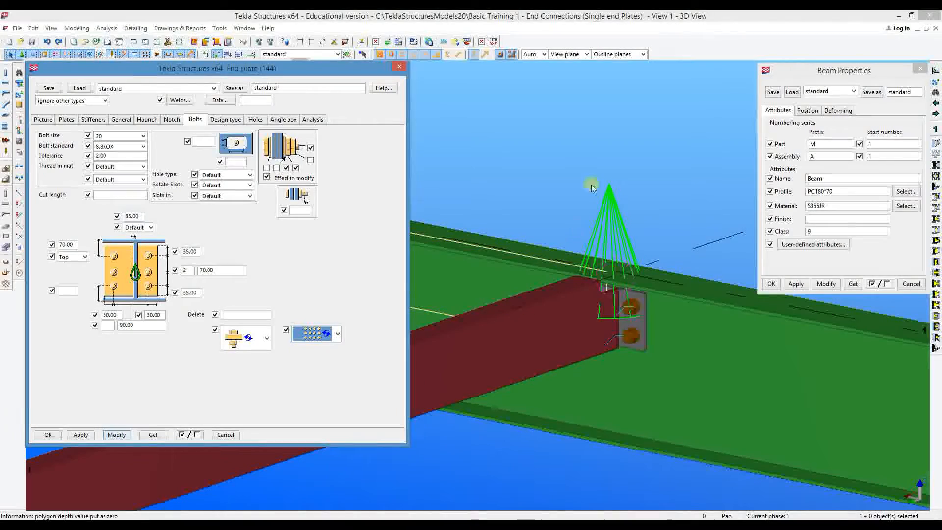
# Compare the end plate connections at both ends of the grid line I channel.
pyautogui.scroll(-5, 570, 257)
pyautogui.keyDown('ctrl'); pyautogui.moveTo(627, 290); pyautogui.dragTo(425, 277, button='middle'); pyautogui.keyUp('ctrl')
pyautogui.scroll(2, 517, 235)
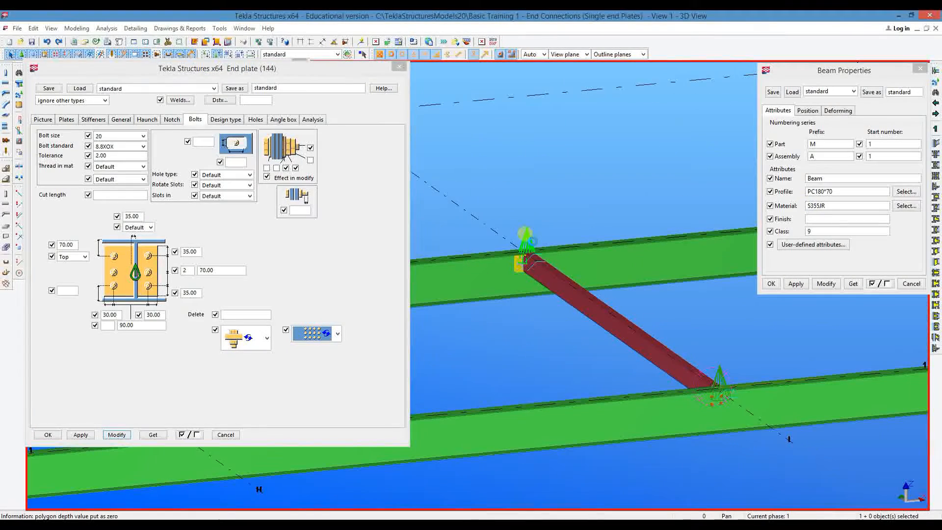
pyautogui.doubleClick(730, 382)
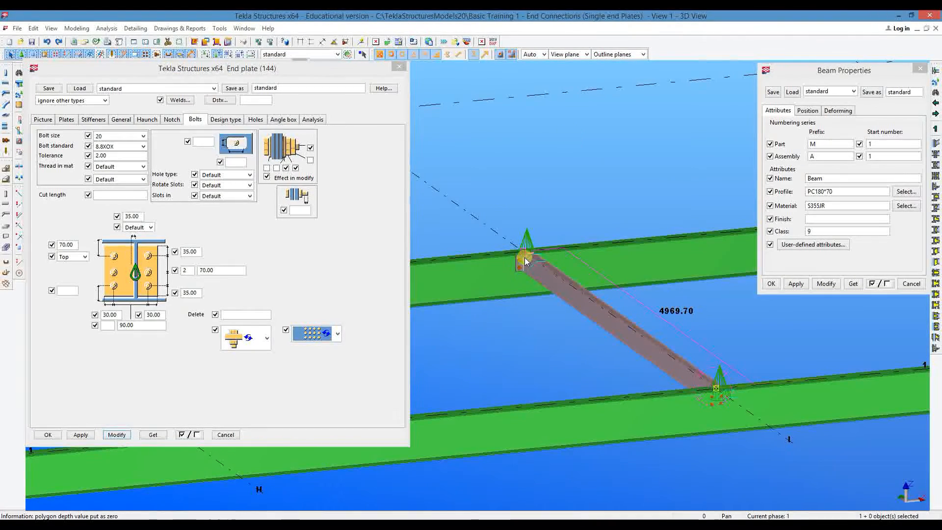
pyautogui.scroll(4, 525, 257)
pyautogui.scroll(-5, 609, 317)
pyautogui.scroll(5, 688, 392)
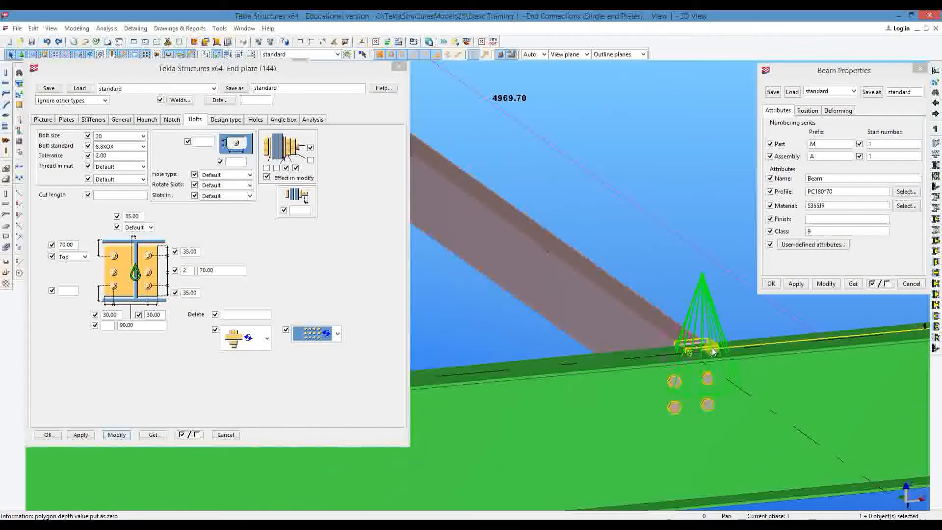
pyautogui.scroll(-5, 697, 345)
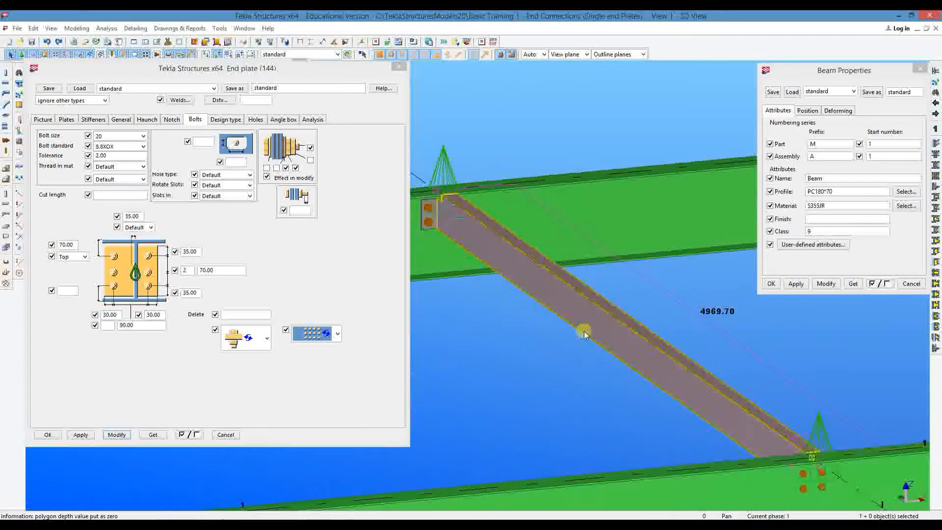
pyautogui.scroll(5, 565, 275)
pyautogui.scroll(1, 555, 247)
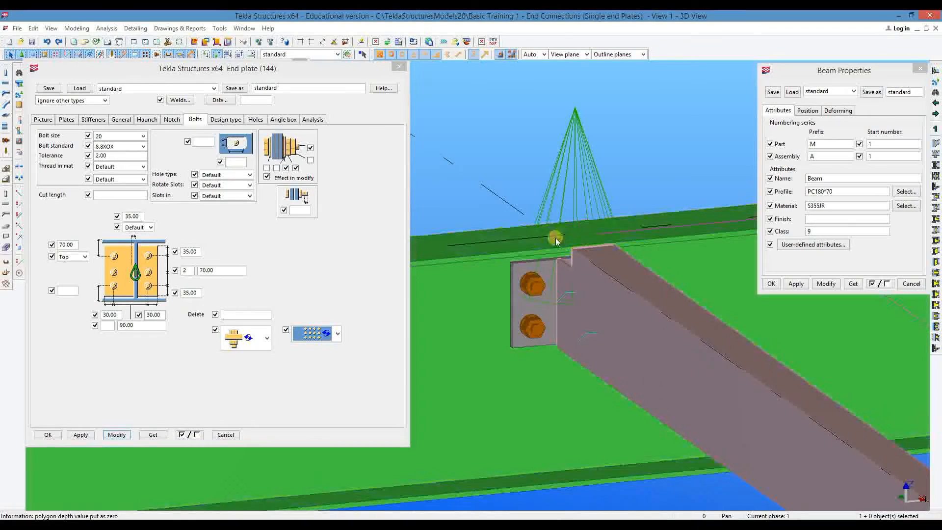
pyautogui.scroll(-5, 557, 232)
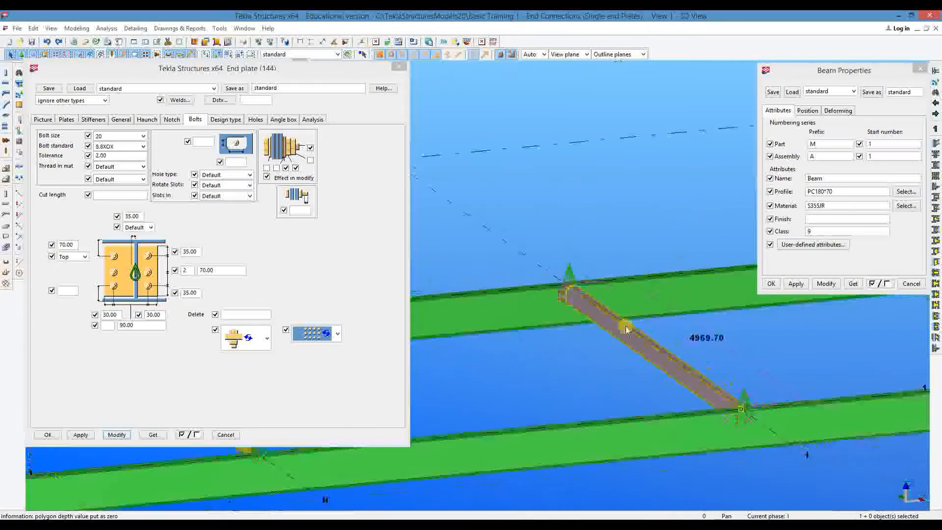
# Model a beam between the two main beams, about midway between grid lines I and J, with profile PC180*70.
pyautogui.scroll(3, 617, 267)
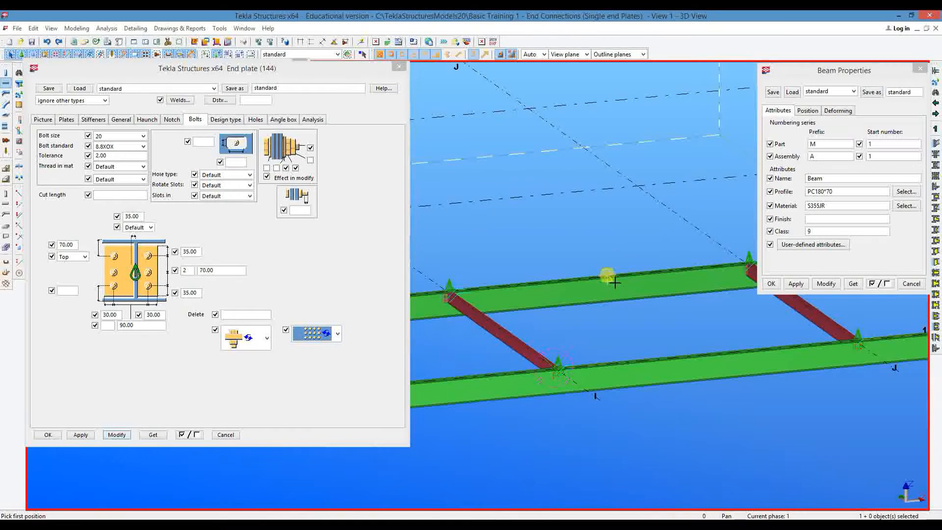
pyautogui.click(717, 354)
pyautogui.rightClick(542, 215)
pyautogui.click(554, 222)
pyautogui.click(646, 305)
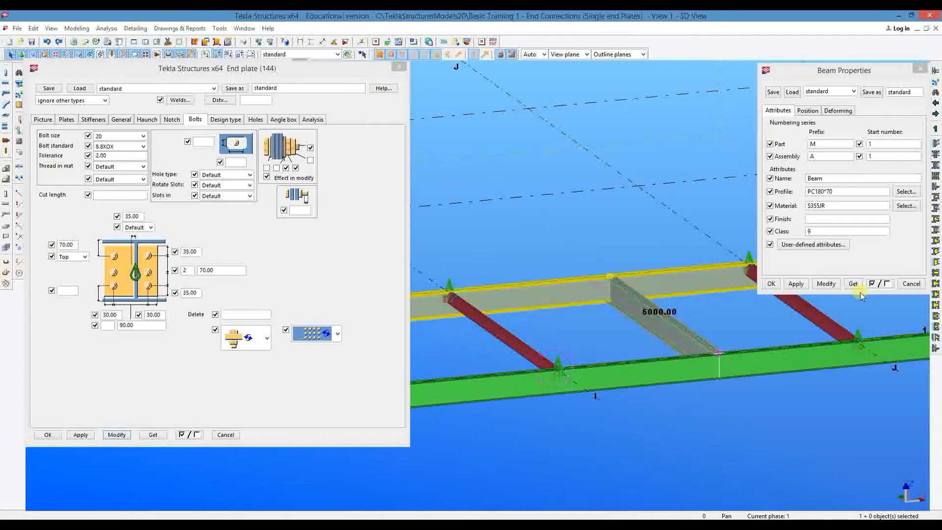
pyautogui.click(826, 283)
# Create an End plate (144) connection with bolt offset 35 between the intermediate channel and the grid line 2 main beam.
pyautogui.scroll(2, 515, 263)
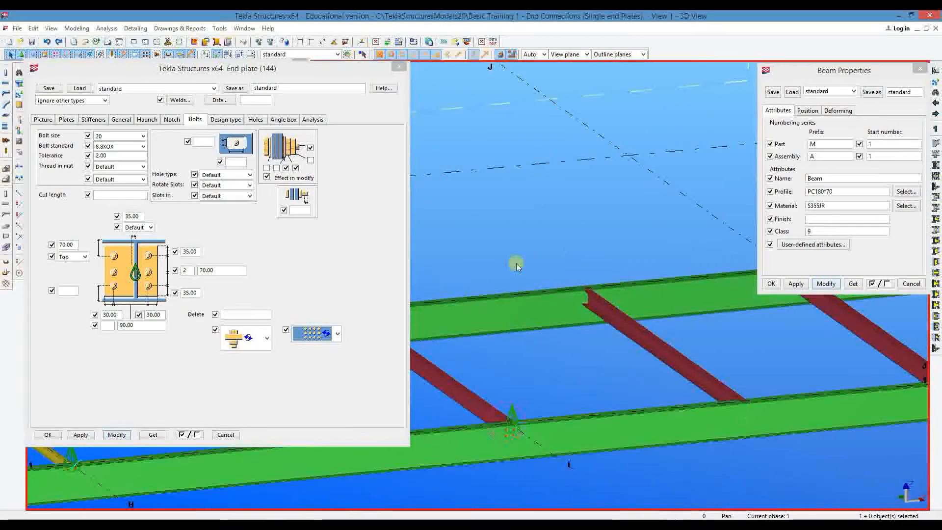
pyautogui.scroll(1, 573, 244)
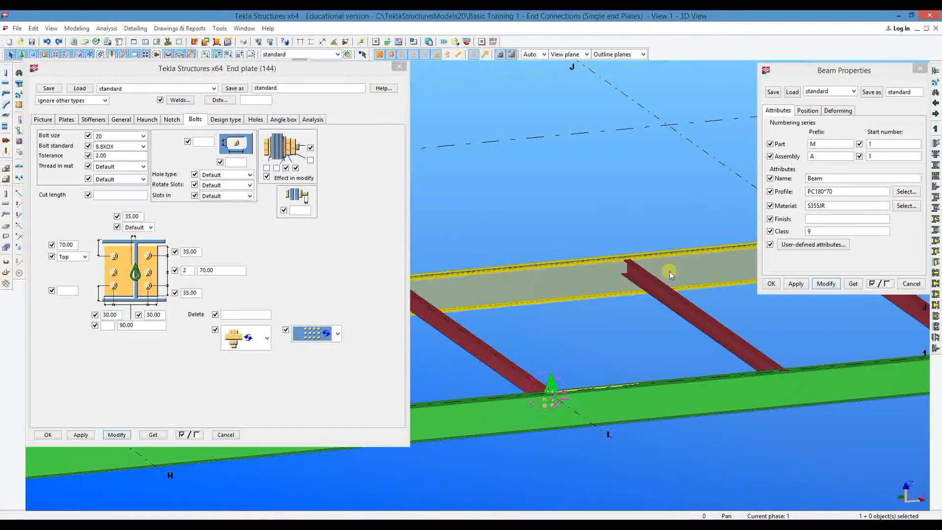
pyautogui.click(626, 265)
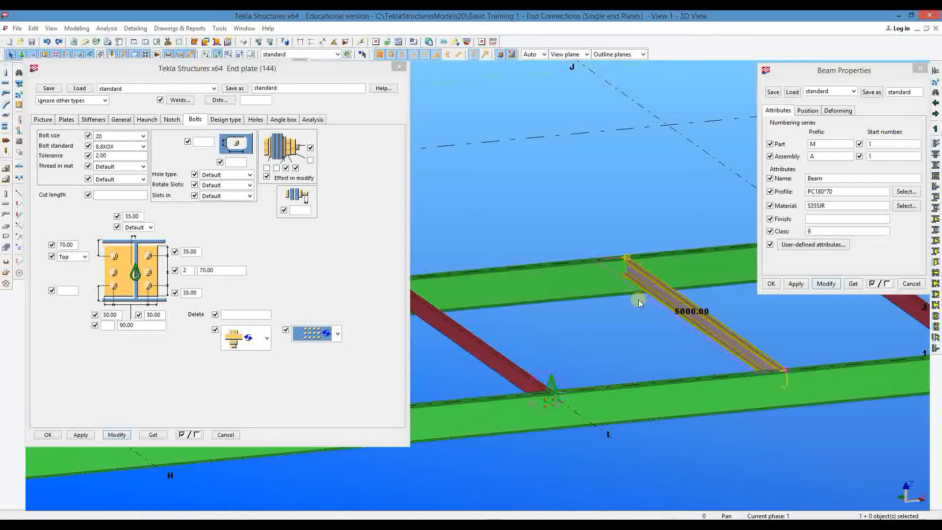
pyautogui.doubleClick(549, 384)
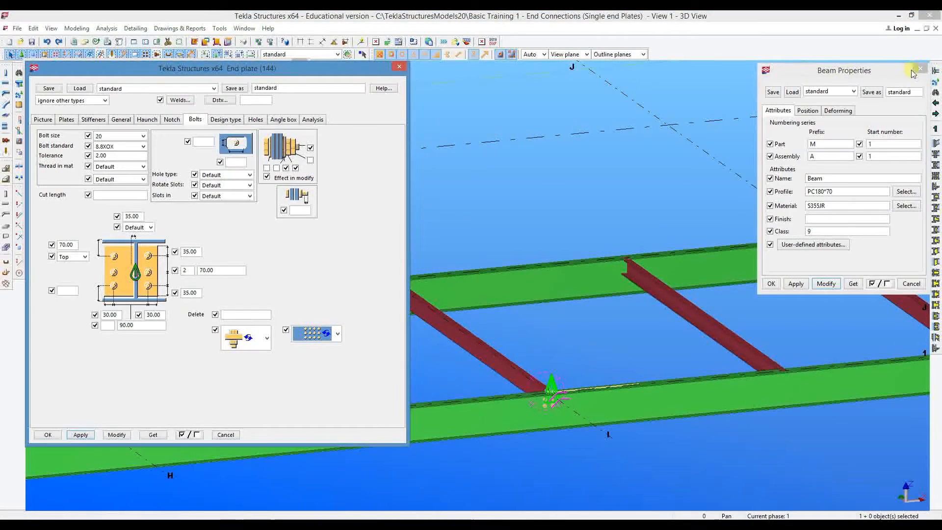
pyautogui.click(936, 70)
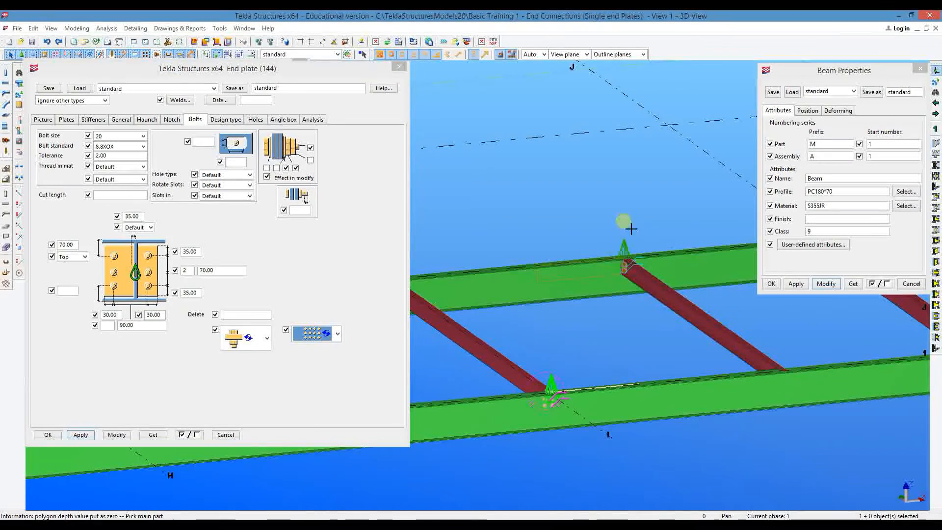
pyautogui.scroll(5, 623, 235)
# Create an End plate (144) connection with bolt offset -35 between the intermediate channel and the grid line 1 main beam.
pyautogui.scroll(-5, 618, 251)
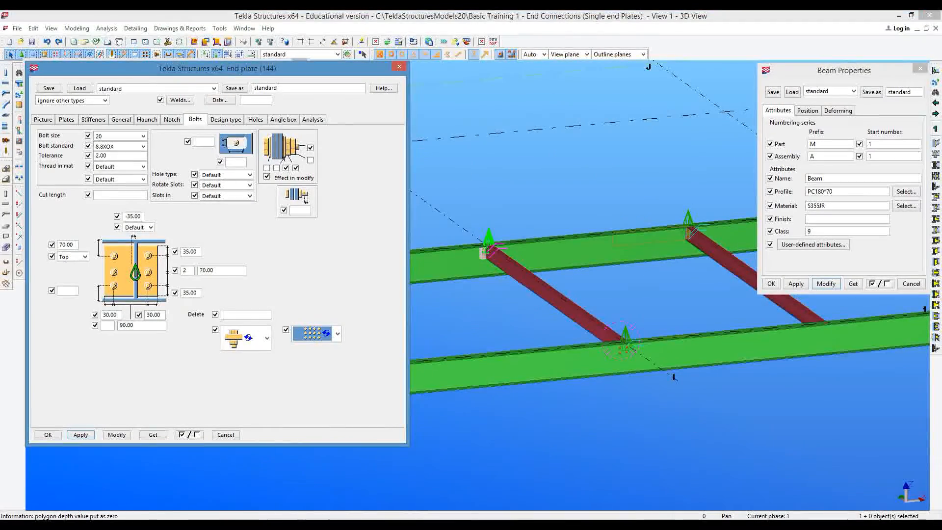
pyautogui.moveTo(577, 305); pyautogui.dragTo(446, 388, button='middle')
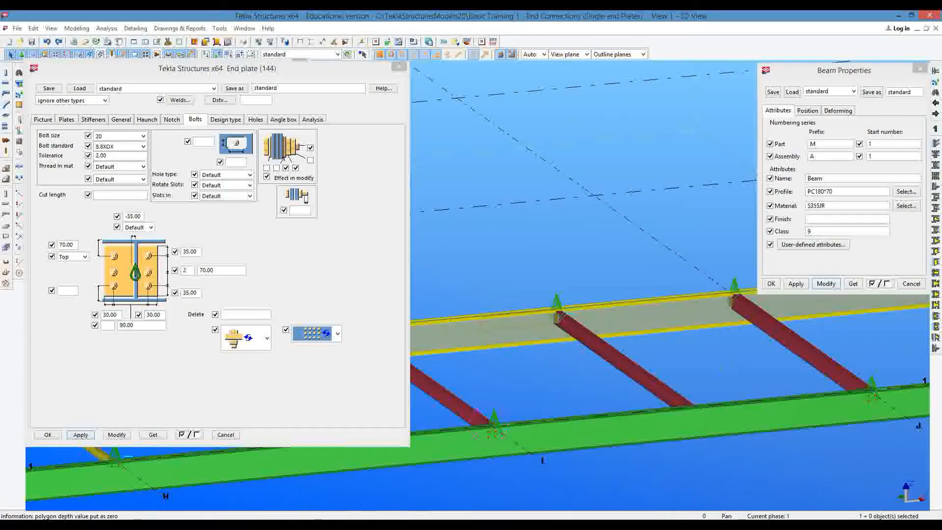
pyautogui.click(679, 435)
pyautogui.click(665, 395)
pyautogui.rightClick(529, 221)
pyautogui.click(536, 227)
# Examine how the end plates and bolts sit against the web and flanges at both ends of the intermediate channel.
pyautogui.scroll(8, 692, 402)
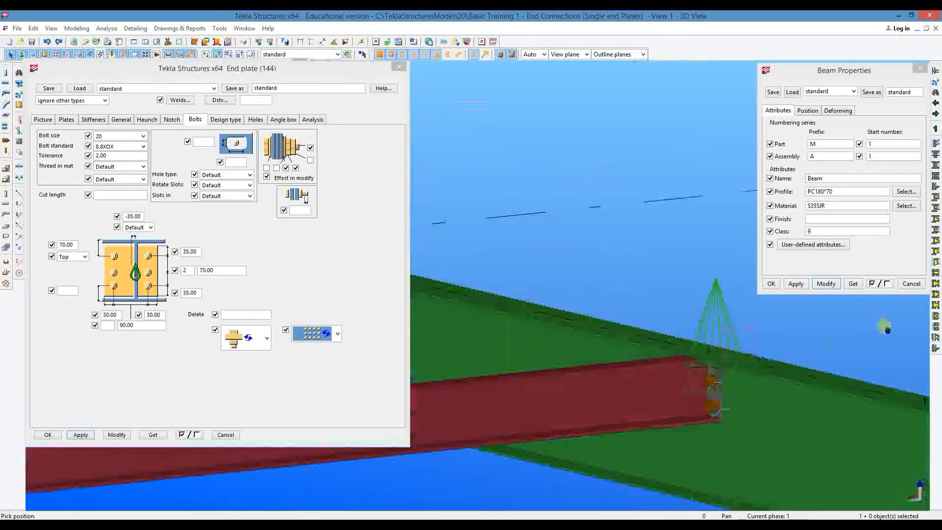
pyautogui.keyDown('ctrl'); pyautogui.moveTo(885, 326); pyautogui.dragTo(733, 350, button='middle'); pyautogui.keyUp('ctrl')
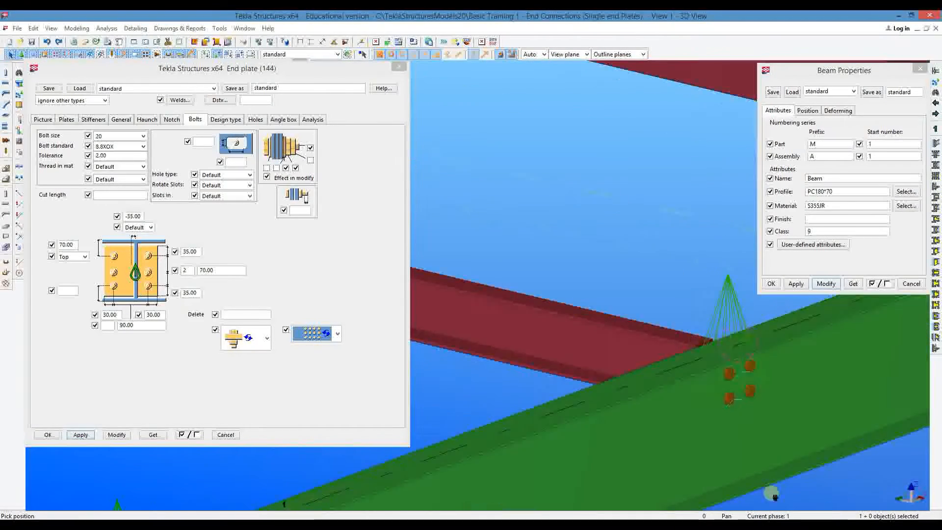
pyautogui.scroll(-3, 734, 349)
pyautogui.moveTo(524, 218); pyautogui.dragTo(638, 337, button='middle')
pyautogui.rightClick(627, 327)
pyautogui.click(652, 334)
pyautogui.moveTo(505, 346); pyautogui.dragTo(586, 364, button='middle')
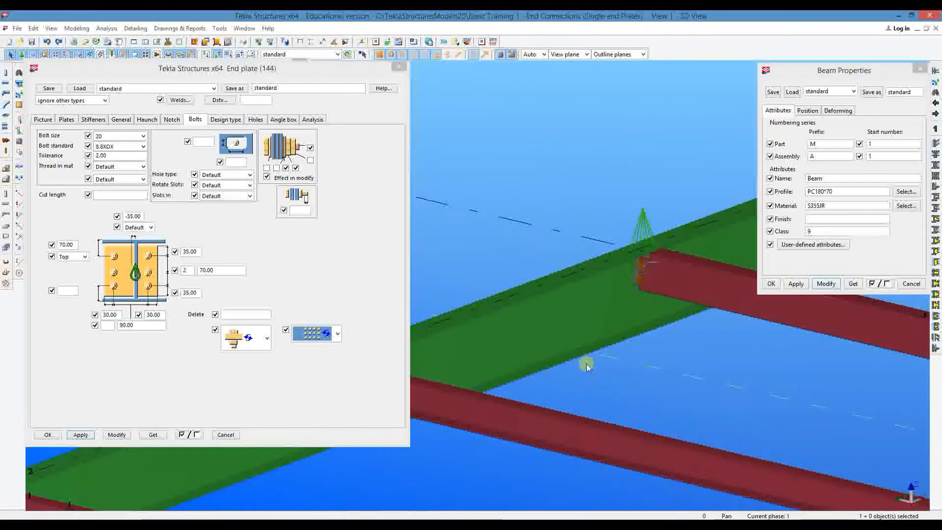
pyautogui.scroll(-2, 587, 364)
pyautogui.scroll(5, 466, 363)
pyautogui.moveTo(467, 412); pyautogui.dragTo(567, 385, button='middle')
pyautogui.scroll(4, 567, 381)
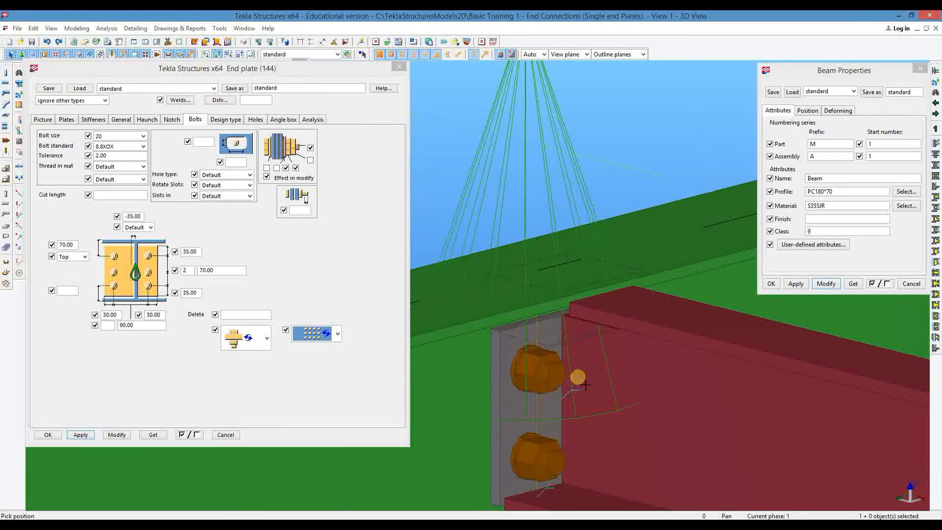
pyautogui.keyDown('ctrl'); pyautogui.moveTo(589, 389); pyautogui.dragTo(617, 315, button='middle'); pyautogui.keyUp('ctrl')
pyautogui.rightClick(618, 313)
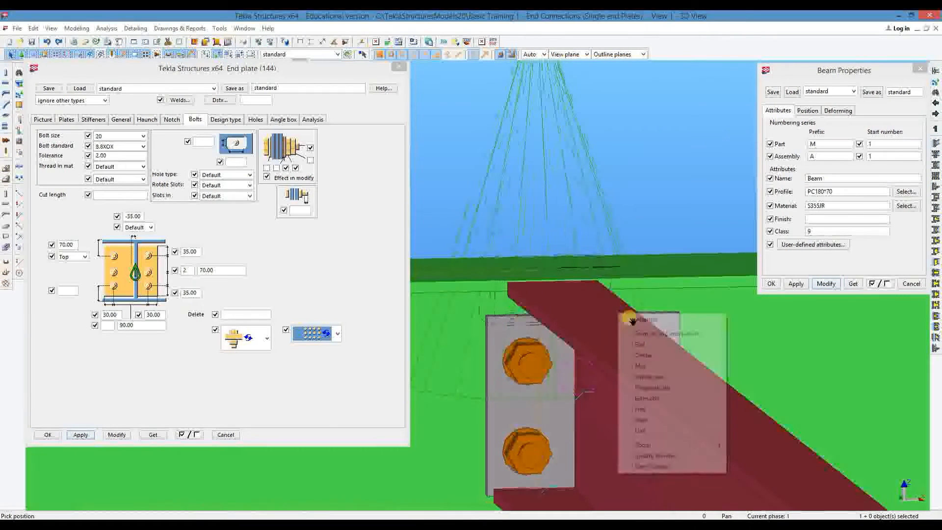
pyautogui.click(647, 320)
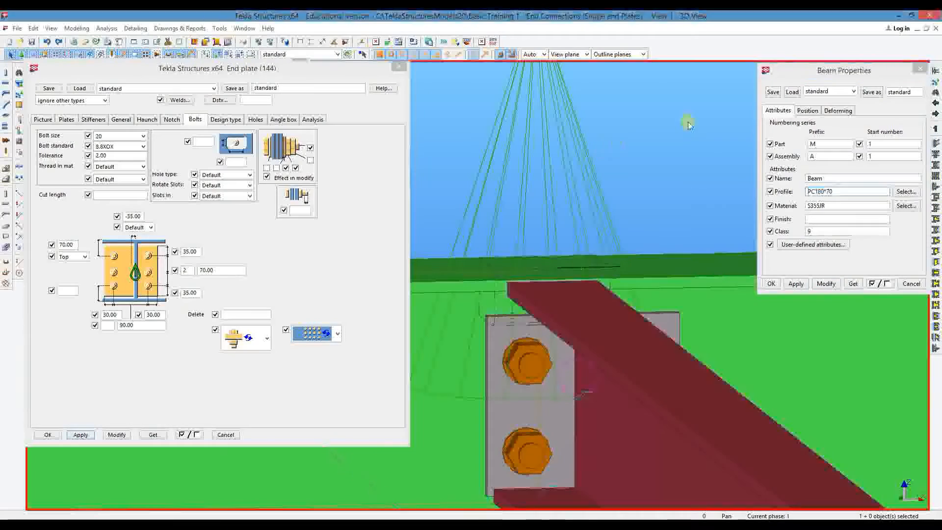
# Modify the intermediate channel's end plate connection at the grid line 2 main beam to 1 bolt row and bolt offset 35.
pyautogui.click(181, 273)
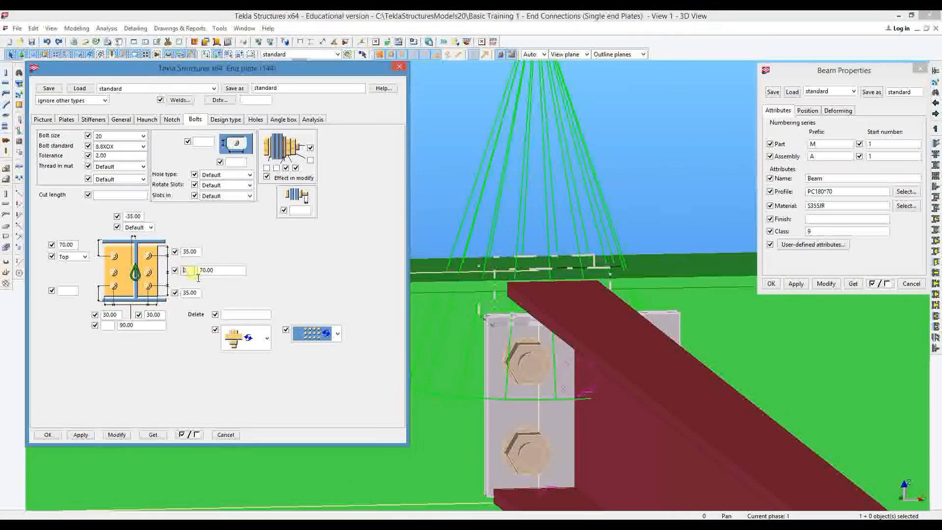
pyautogui.write('1')
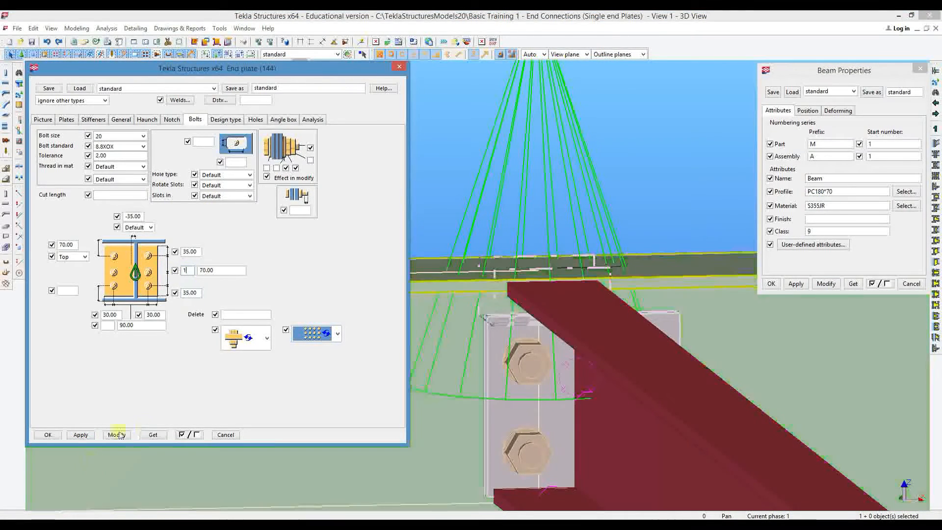
pyautogui.click(117, 434)
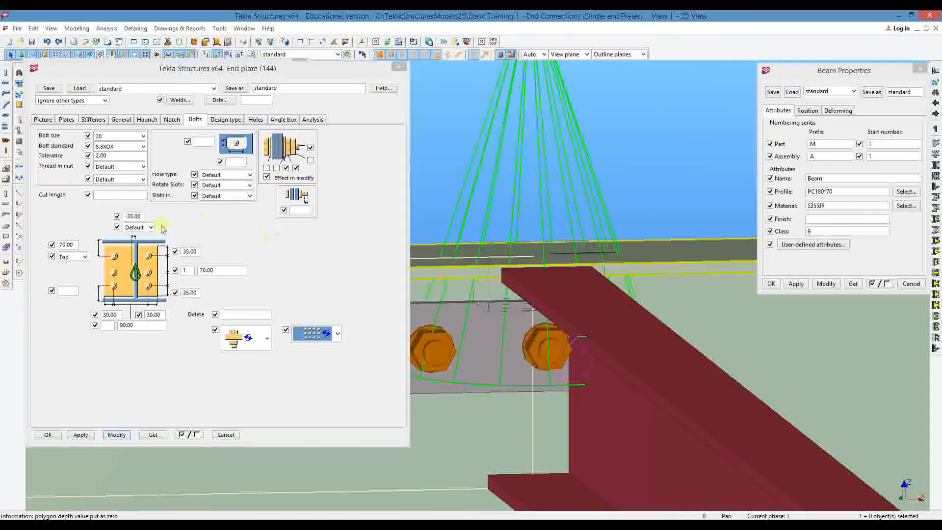
pyautogui.click(129, 217)
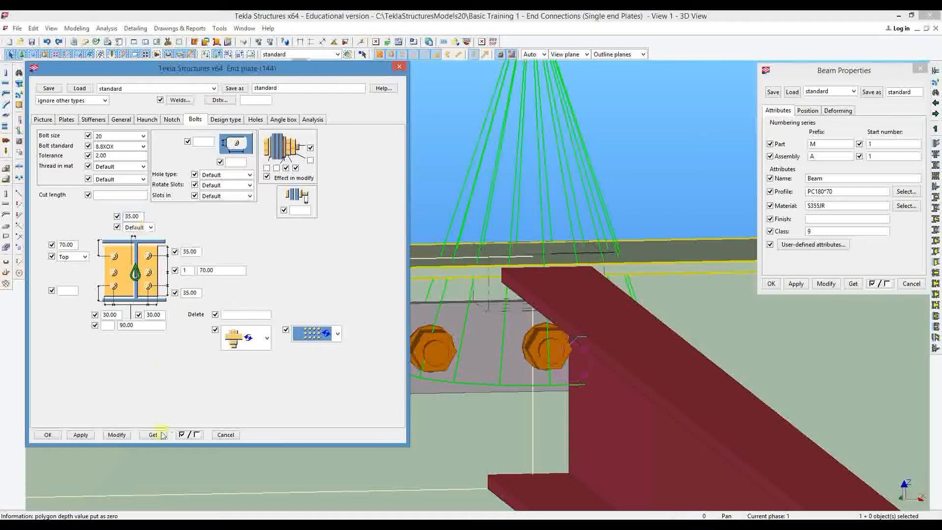
pyautogui.click(119, 438)
# Modify the end plate connection of the PC200*90 channel on grid line J at the grid line 2 main beam to bolt offset -35 and 2 bolt rows.
pyautogui.scroll(-2, 687, 343)
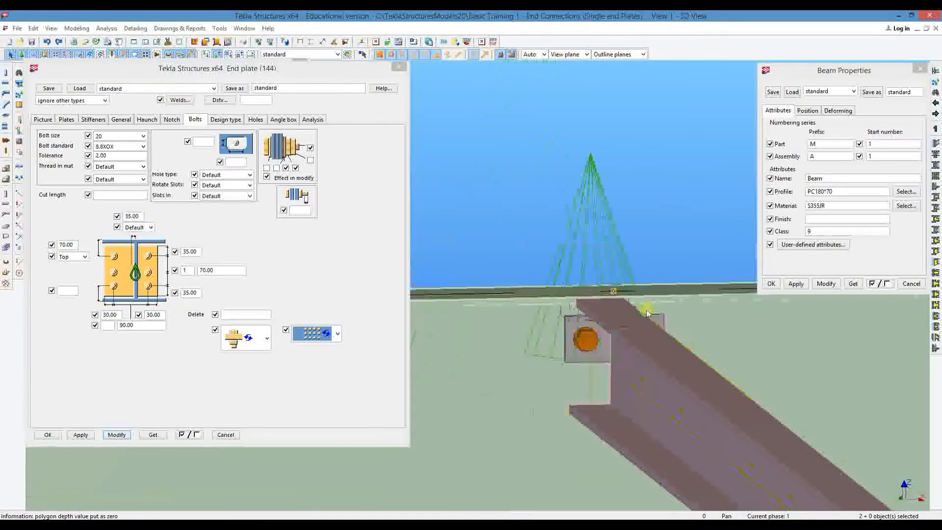
pyautogui.scroll(-3, 567, 416)
pyautogui.moveTo(568, 416); pyautogui.dragTo(339, 410, button='middle')
pyautogui.scroll(-3, 517, 357)
pyautogui.scroll(4, 516, 384)
pyautogui.moveTo(517, 383); pyautogui.dragTo(731, 375, button='middle')
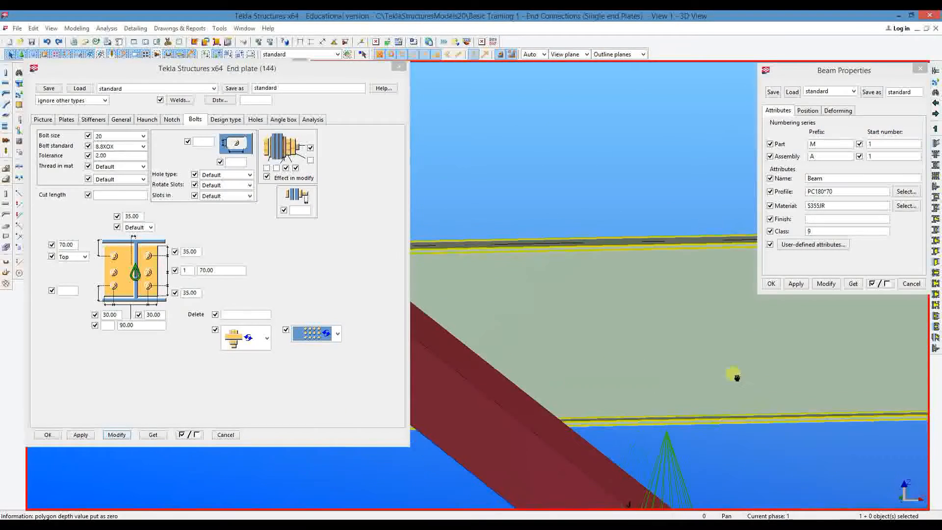
pyautogui.doubleClick(651, 361)
pyautogui.click(847, 192)
pyautogui.moveTo(619, 175); pyautogui.dragTo(490, 213)
pyautogui.click(116, 435)
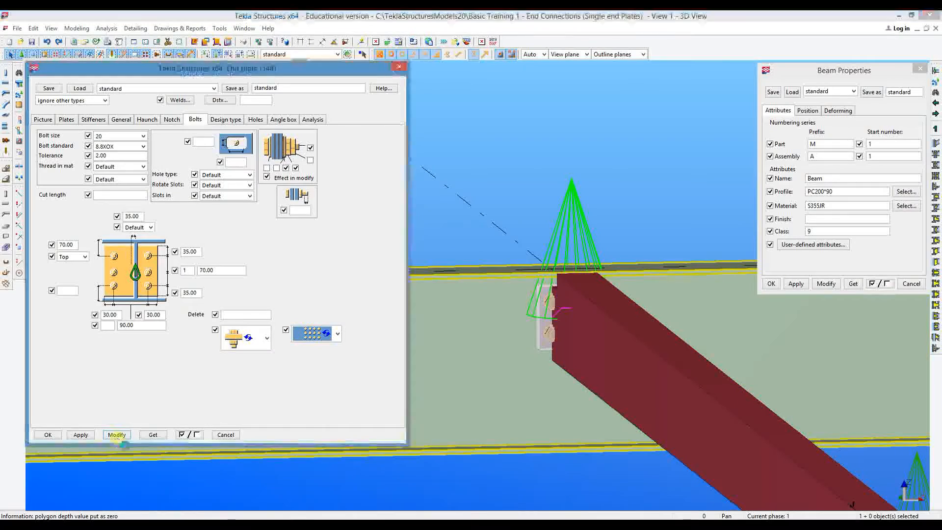
pyautogui.click(129, 216)
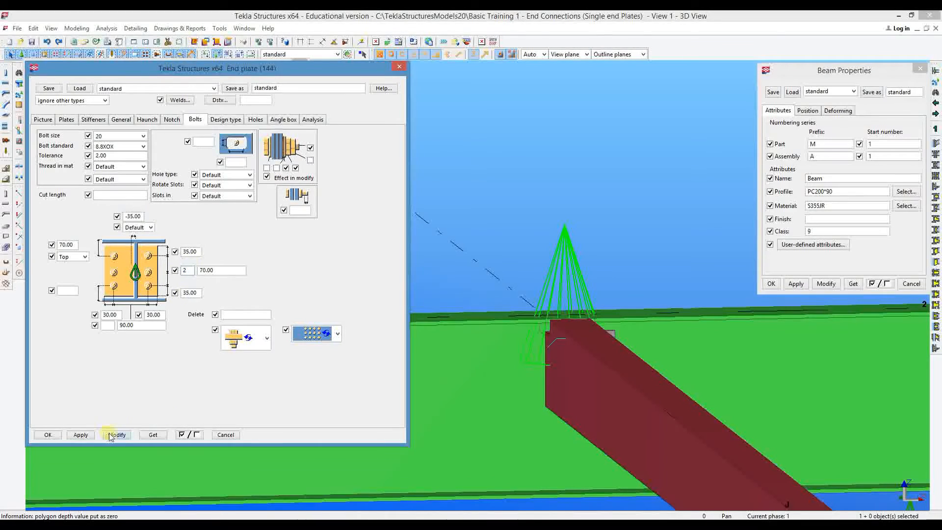
# Place a column at the intersection of grid lines E and 3.
pyautogui.scroll(-6, 536, 326)
pyautogui.moveTo(536, 326); pyautogui.dragTo(708, 292, button='middle')
pyautogui.scroll(-2, 585, 275)
pyautogui.moveTo(585, 275); pyautogui.dragTo(718, 370, button='middle')
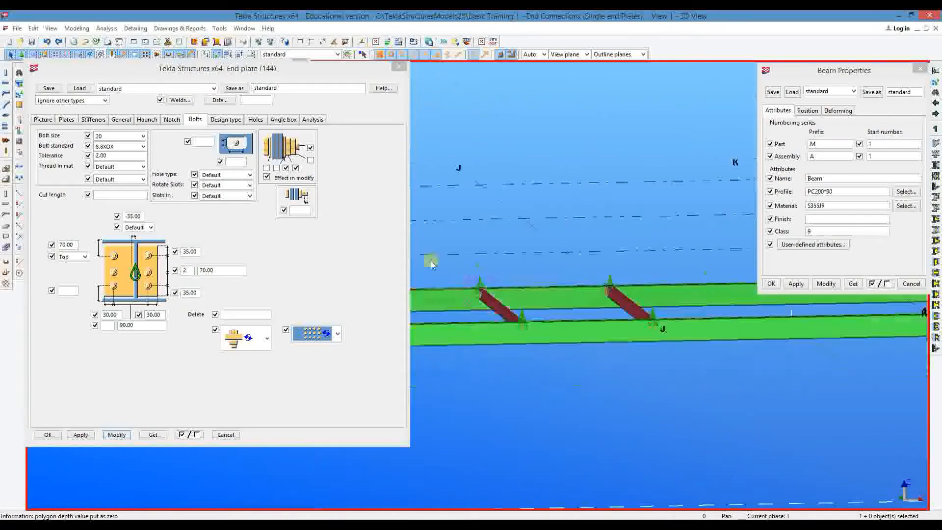
pyautogui.scroll(-4, 718, 370)
pyautogui.keyDown('ctrl'); pyautogui.moveTo(637, 318); pyautogui.dragTo(610, 366, button='middle'); pyautogui.keyUp('ctrl')
pyautogui.rightClick(588, 293)
pyautogui.click(600, 300)
pyautogui.scroll(6, 643, 353)
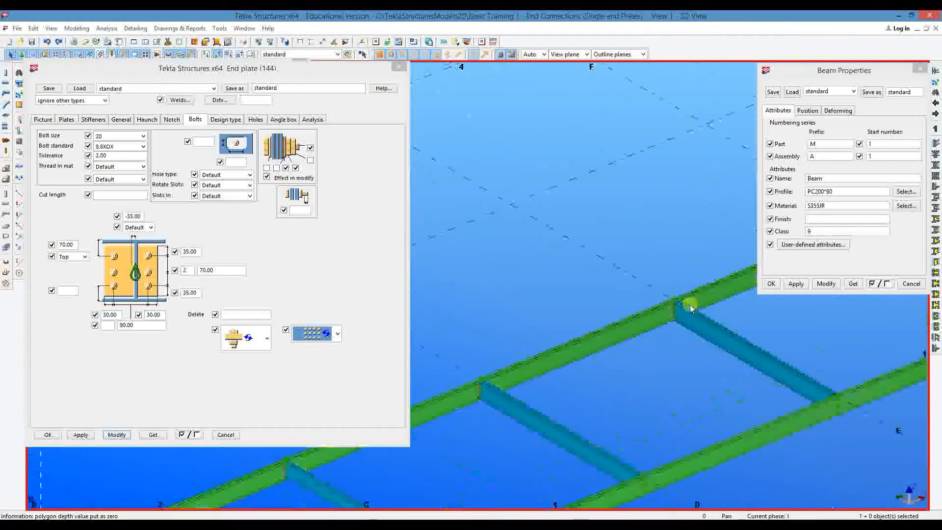
pyautogui.moveTo(544, 299); pyautogui.dragTo(544, 303, button='middle')
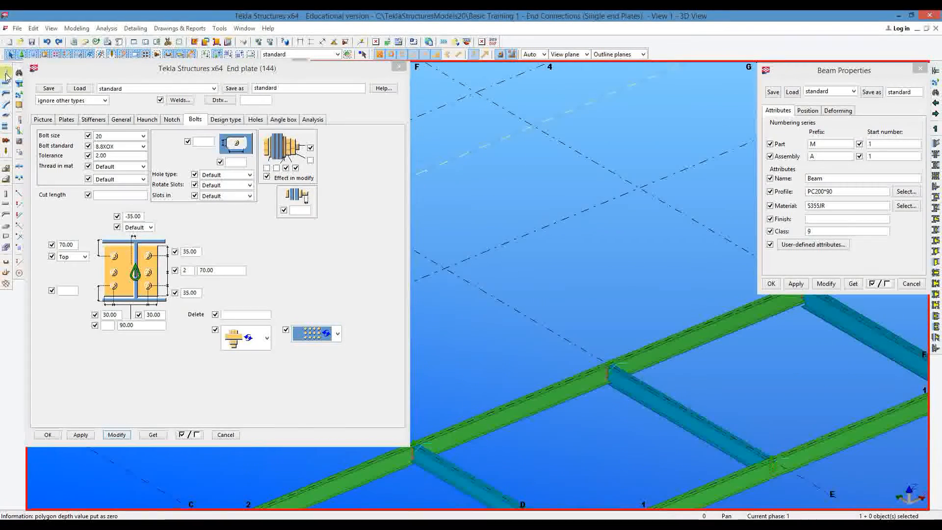
pyautogui.rightClick(491, 191)
pyautogui.click(502, 199)
pyautogui.moveTo(523, 249); pyautogui.dragTo(545, 265, button='middle')
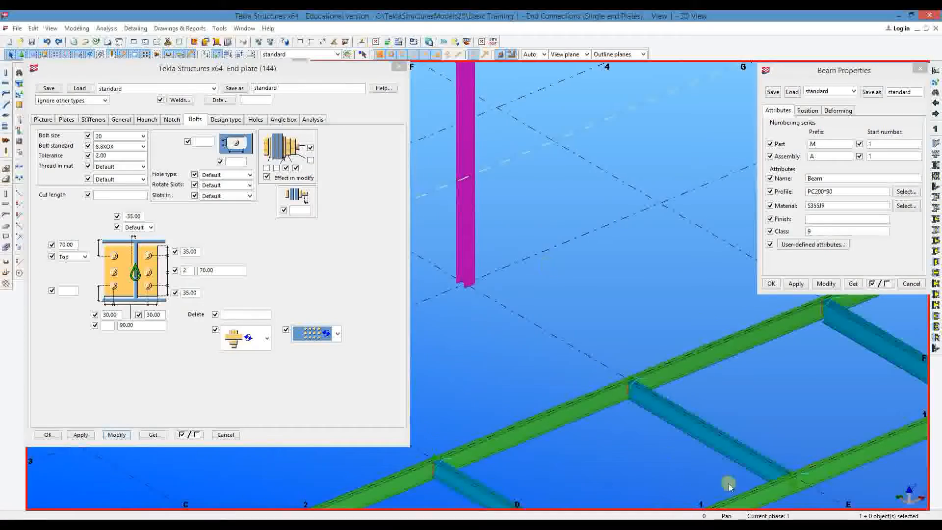
# Copy the secondary beam on grid line E from its grid line 2 end to a point partway up the new column.
pyautogui.click(682, 439)
pyautogui.rightClick(621, 243)
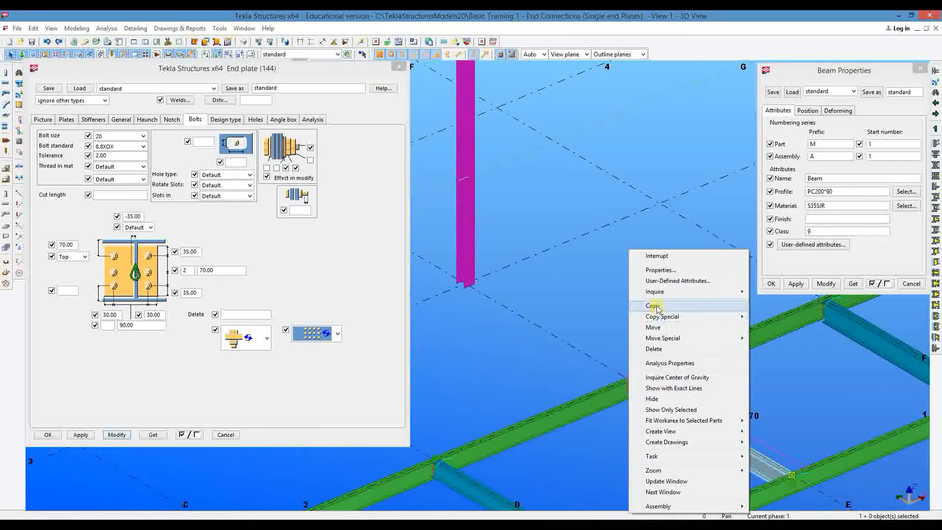
pyautogui.click(647, 305)
pyautogui.moveTo(463, 125); pyautogui.dragTo(499, 224, button='middle')
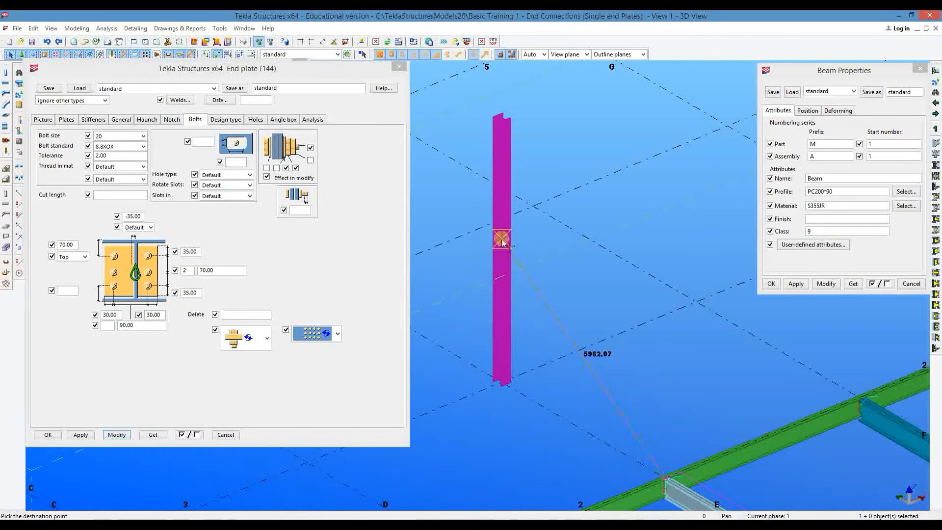
pyautogui.click(502, 241)
pyautogui.rightClick(534, 142)
pyautogui.click(544, 146)
# Examine how the copied beam's end plate and bolts meet the column, and open that connection's End plate (144) settings.
pyautogui.scroll(10, 502, 245)
pyautogui.moveTo(576, 254)
pyautogui.keyDown('ctrl'); pyautogui.mouseDown(button='middle')
pyautogui.moveTo(576, 244)
pyautogui.moveTo(594, 253)
pyautogui.mouseUp(button='middle'); pyautogui.keyUp('ctrl')
pyautogui.keyDown('ctrl'); pyautogui.moveTo(663, 193); pyautogui.dragTo(572, 257, button='middle'); pyautogui.keyUp('ctrl')
pyautogui.rightClick(643, 101)
pyautogui.click(662, 108)
pyautogui.moveTo(647, 189); pyautogui.dragTo(620, 188, button='middle')
pyautogui.scroll(-4, 623, 197)
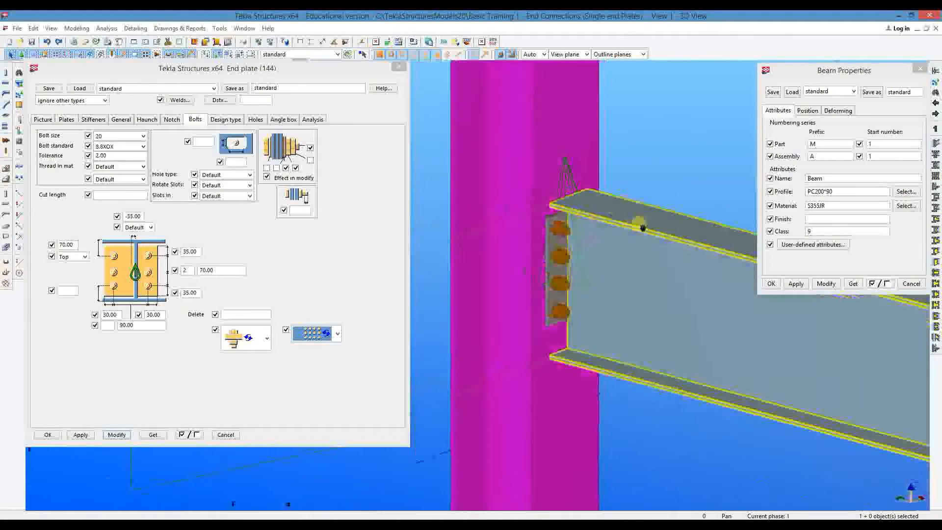
pyautogui.scroll(3, 572, 175)
pyautogui.doubleClick(573, 175)
# Change the column's profile to UB305*102*25.
pyautogui.click(600, 153)
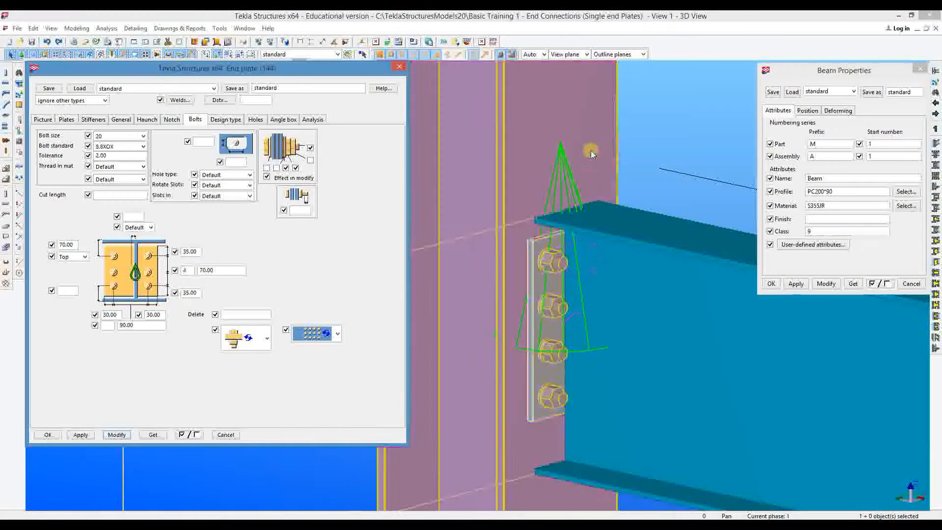
pyautogui.doubleClick(600, 152)
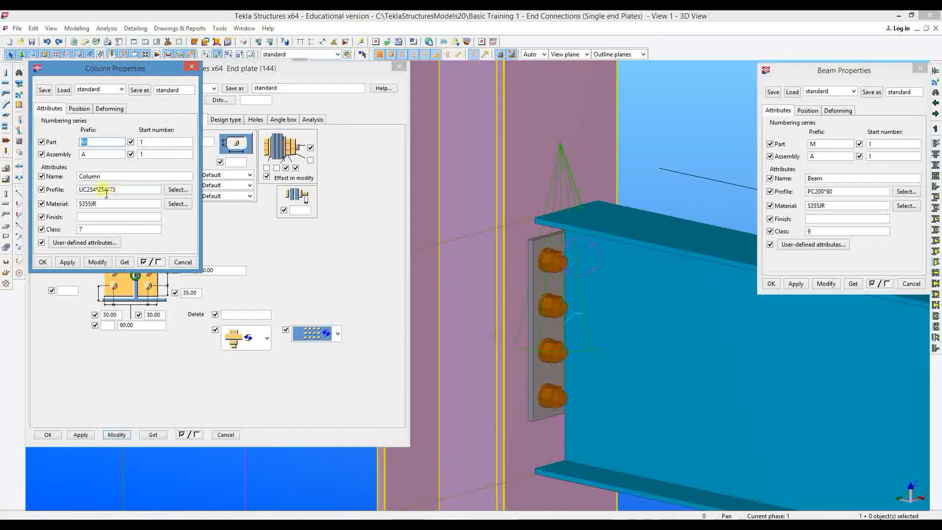
pyautogui.click(176, 191)
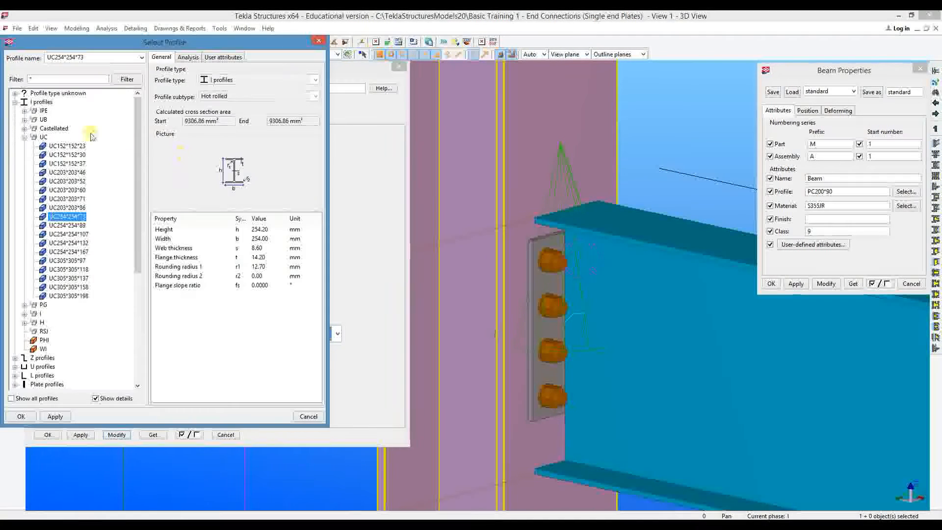
pyautogui.click(24, 138)
pyautogui.click(24, 128)
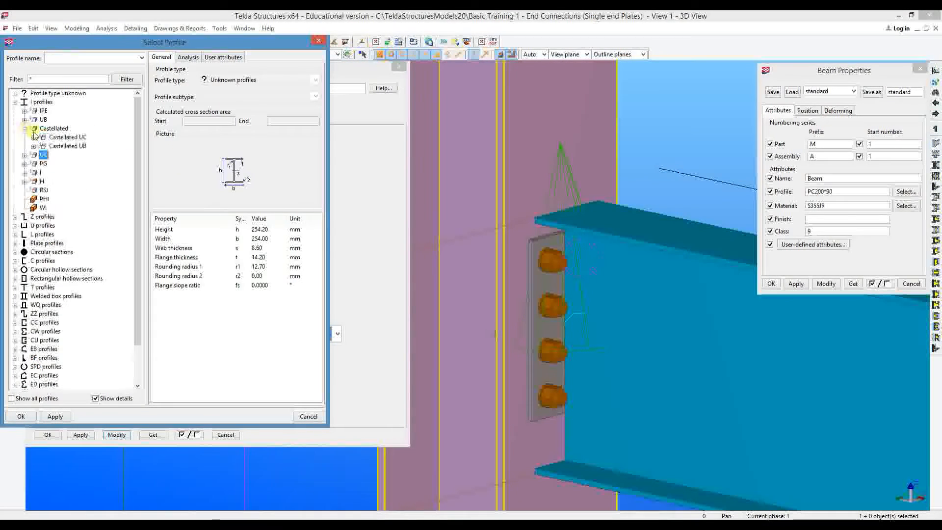
pyautogui.click(24, 128)
pyautogui.click(24, 120)
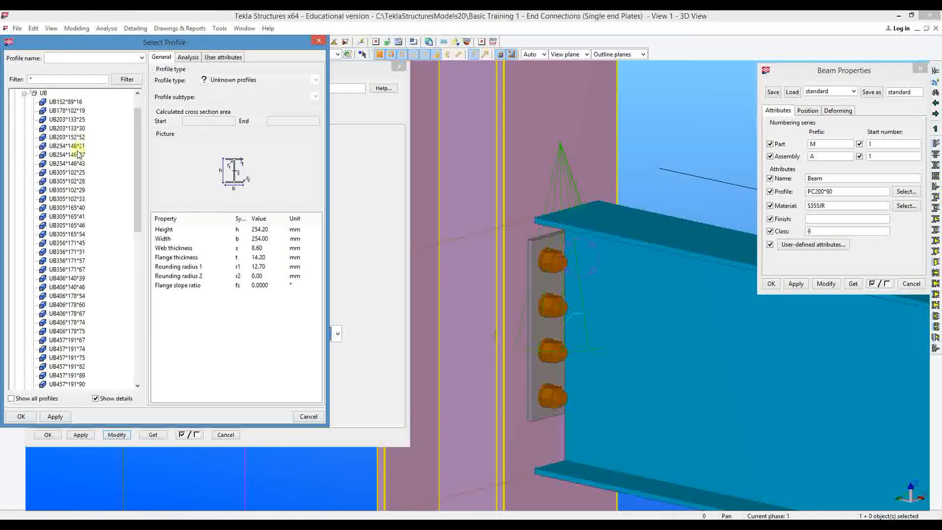
pyautogui.click(76, 208)
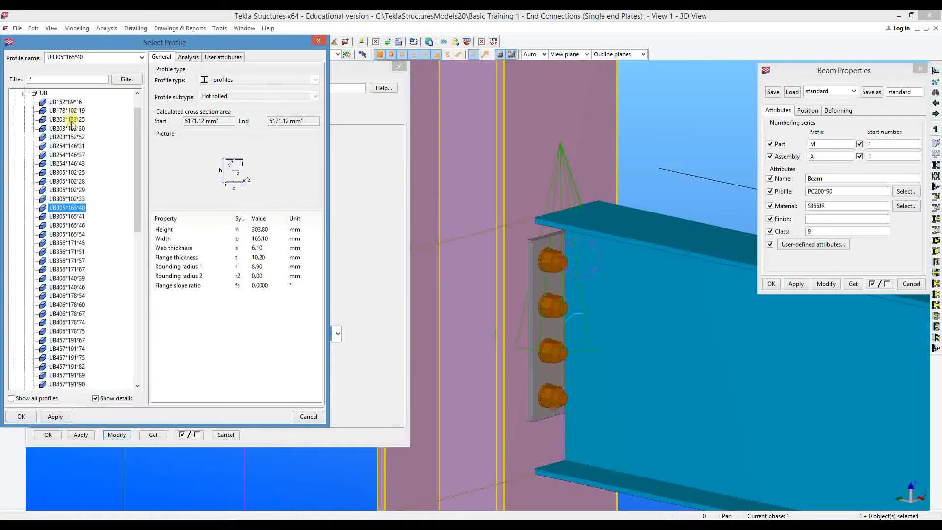
pyautogui.click(66, 173)
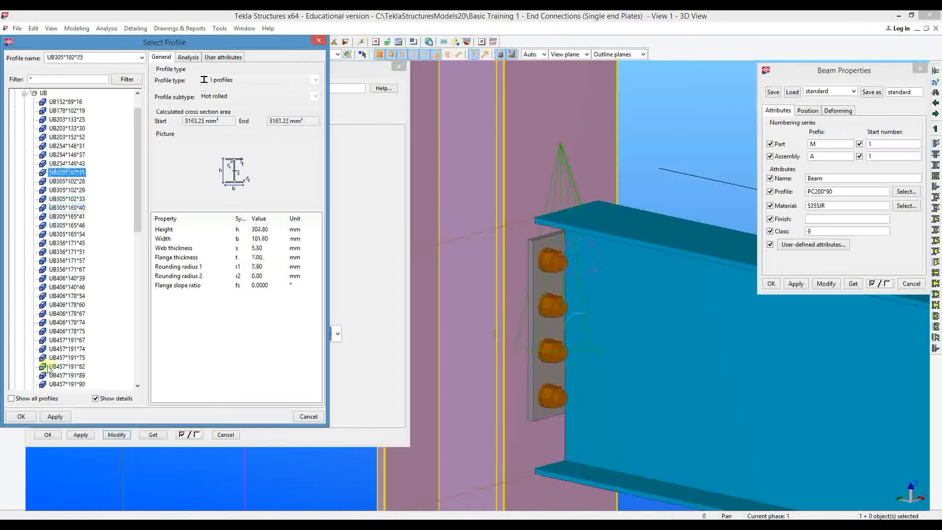
pyautogui.click(21, 416)
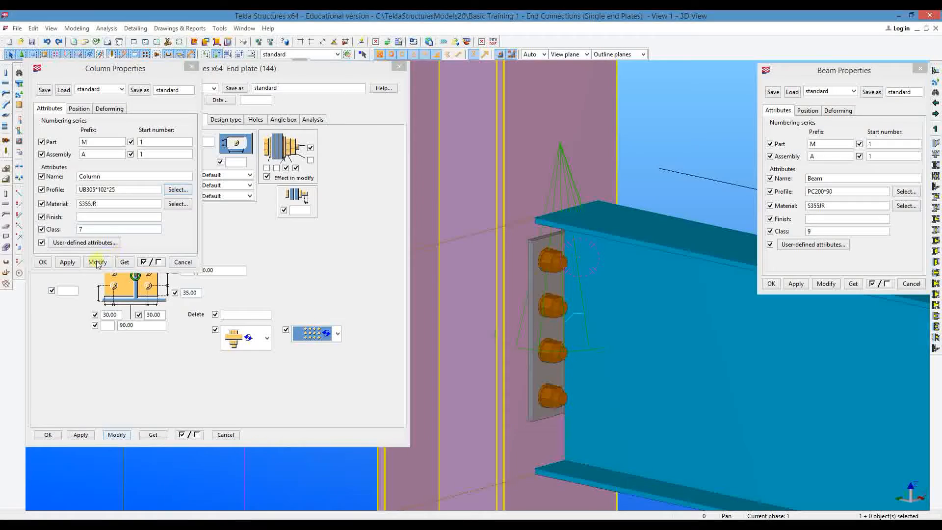
pyautogui.click(97, 264)
# Check the end plate against the modified column, and choose profile UB305*165*40 for the column.
pyautogui.moveTo(622, 164)
pyautogui.keyDown('ctrl'); pyautogui.mouseDown(button='middle')
pyautogui.moveTo(568, 322)
pyautogui.moveTo(616, 263)
pyautogui.moveTo(599, 246)
pyautogui.moveTo(612, 232)
pyautogui.mouseUp(button='middle'); pyautogui.keyUp('ctrl')
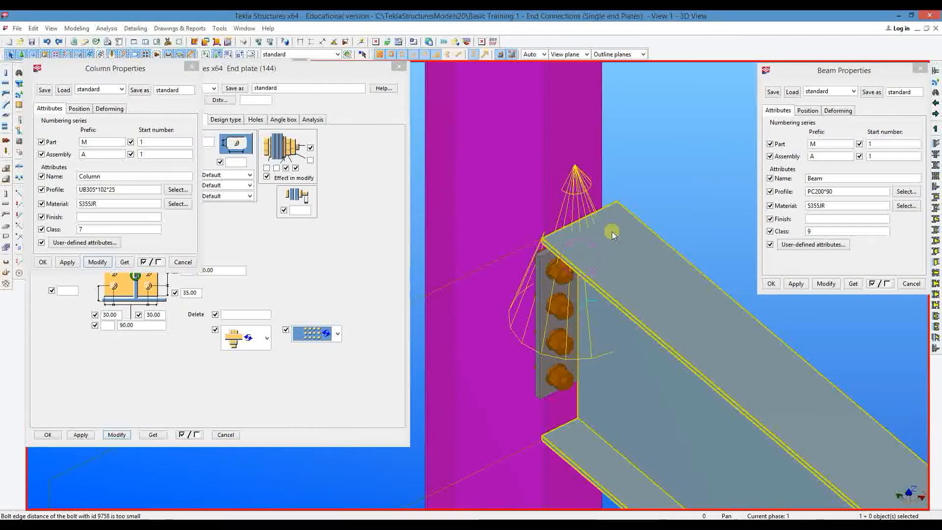
pyautogui.keyDown('ctrl'); pyautogui.moveTo(635, 271); pyautogui.dragTo(374, 146, button='middle'); pyautogui.keyUp('ctrl')
pyautogui.click(178, 189)
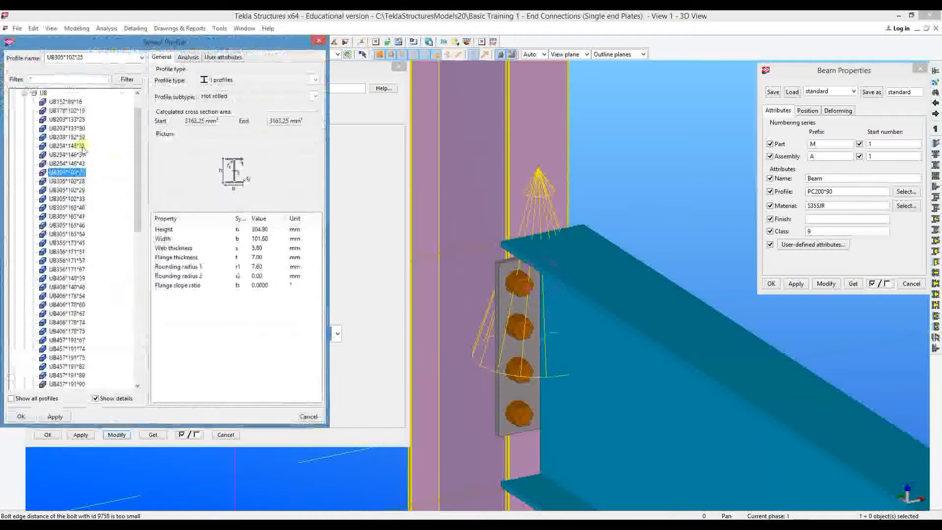
pyautogui.click(65, 208)
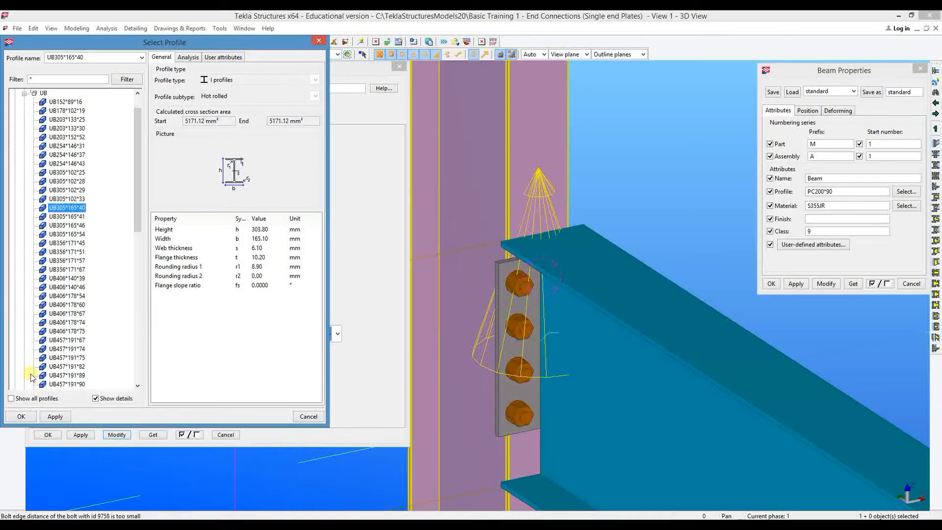
# Change the column's profile to UB305*165*40 and apply it to the model.
pyautogui.click(21, 417)
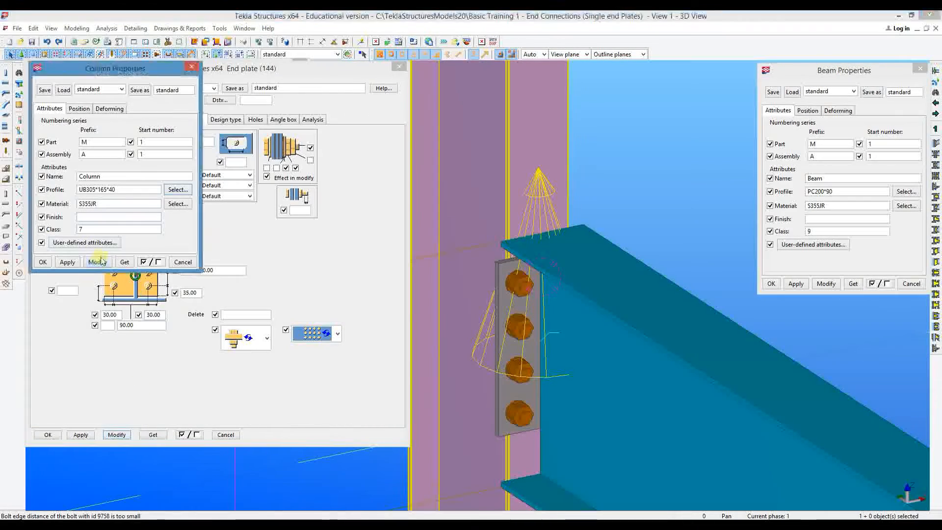
pyautogui.click(97, 262)
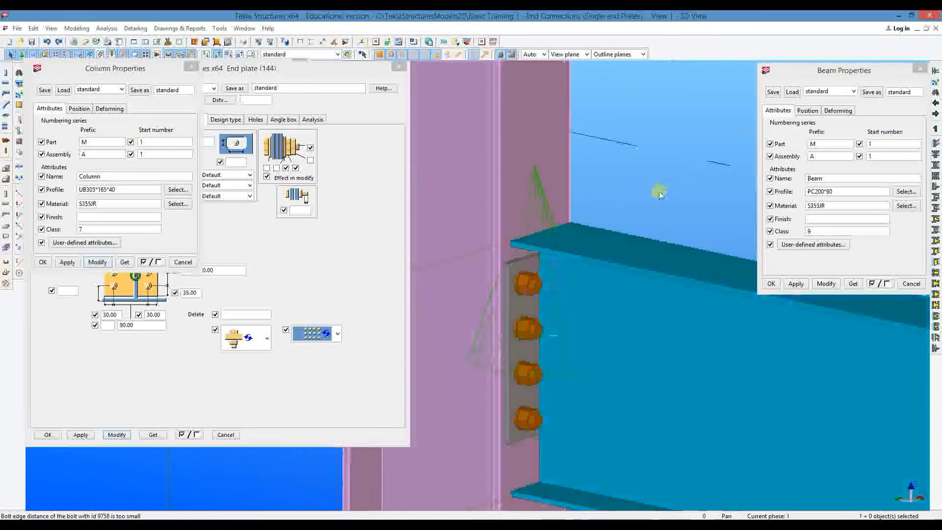
pyautogui.rightClick(611, 148)
pyautogui.click(623, 155)
# Set the upper and lower beam dimensions in the End plate (144) connection's picture settings to 6.00 and apply them.
pyautogui.doubleClick(561, 284)
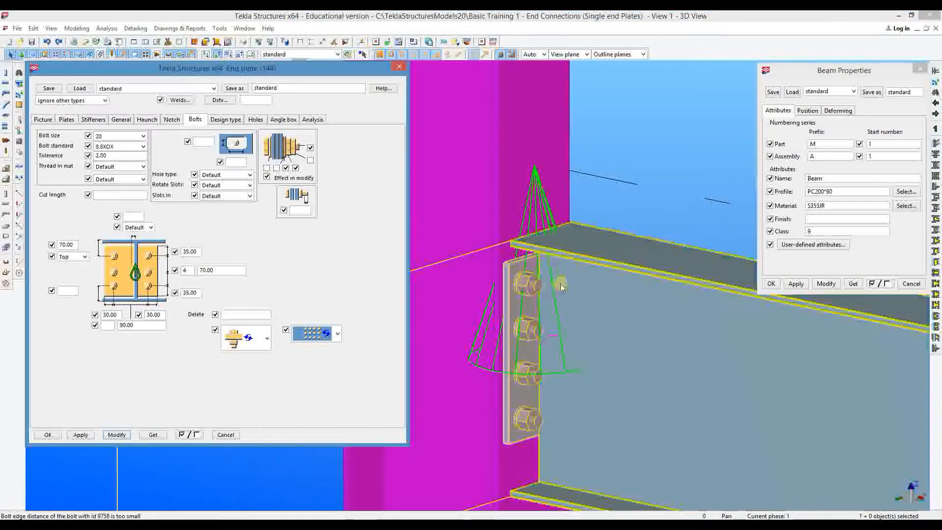
pyautogui.scroll(-4, 561, 282)
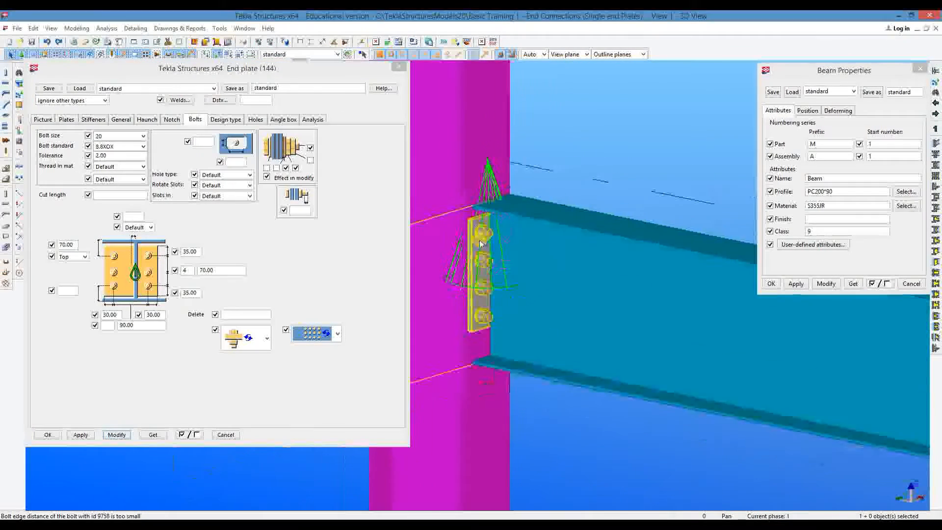
pyautogui.scroll(3, 559, 271)
pyautogui.scroll(-2, 687, 319)
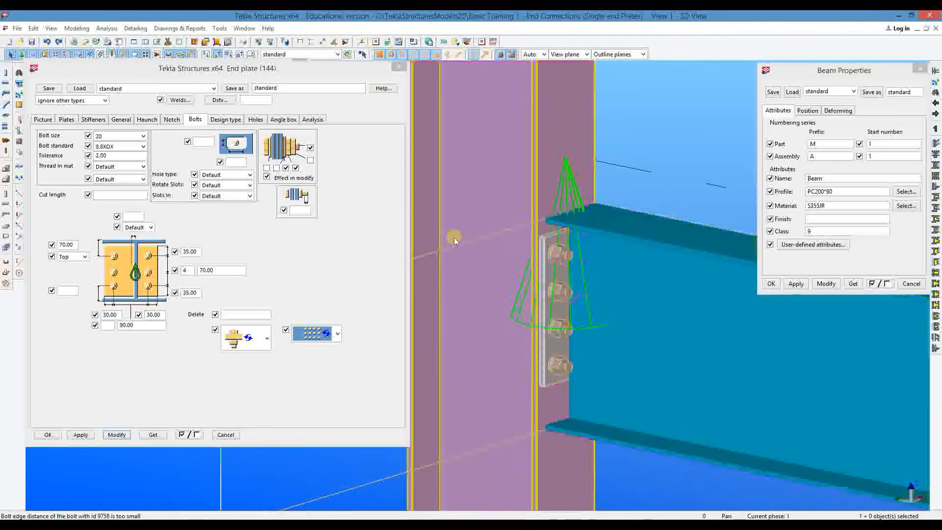
pyautogui.click(43, 120)
pyautogui.click(288, 204)
pyautogui.click(287, 266)
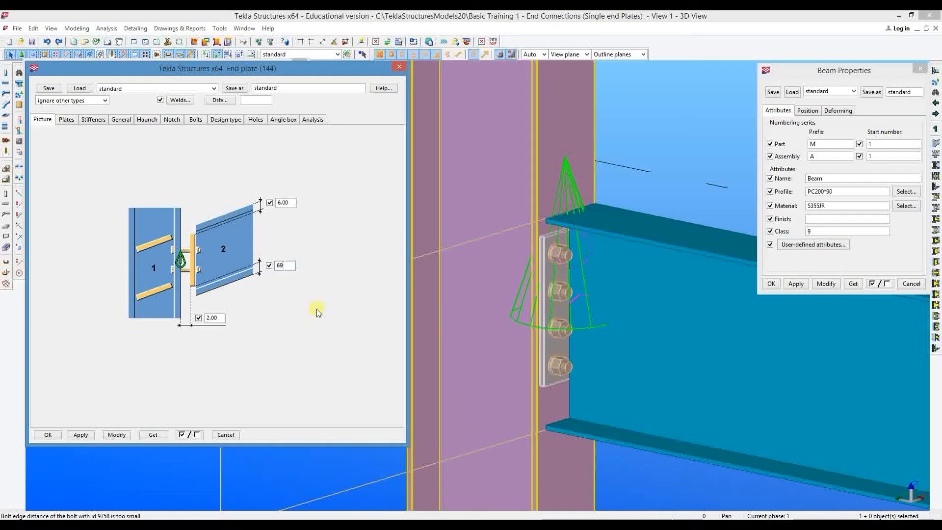
pyautogui.click(109, 436)
pyautogui.moveTo(606, 392); pyautogui.dragTo(649, 142, button='middle')
pyautogui.rightClick(625, 155)
pyautogui.click(627, 156)
# Create a vertical two-point view along the grid line through the column and beam, and show it as a plane view.
pyautogui.scroll(-5, 629, 157)
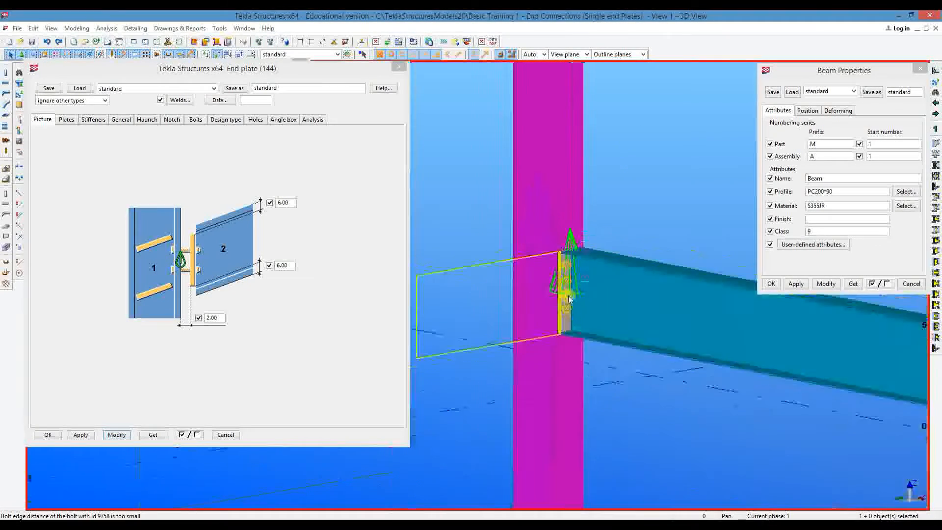
pyautogui.keyDown('ctrl'); pyautogui.moveTo(571, 298); pyautogui.dragTo(571, 338, button='middle'); pyautogui.keyUp('ctrl')
pyautogui.scroll(-3, 427, 172)
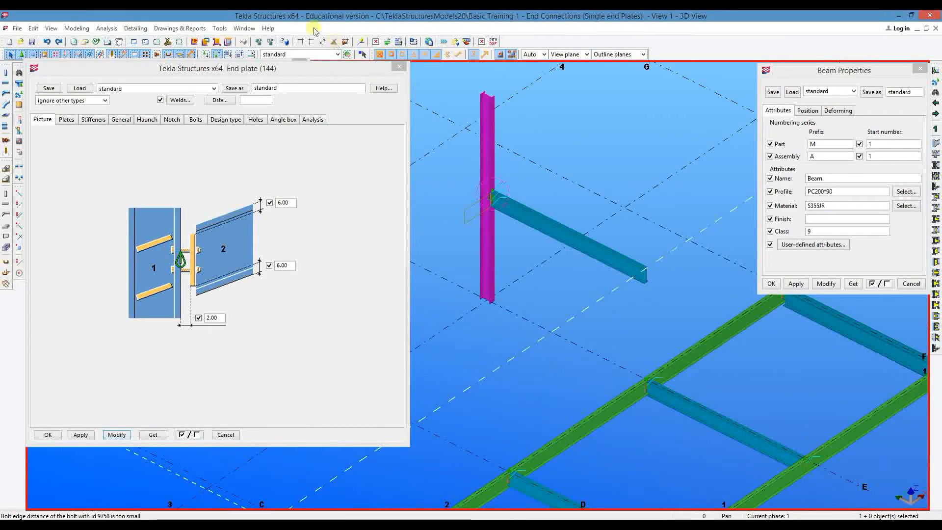
pyautogui.click(145, 41)
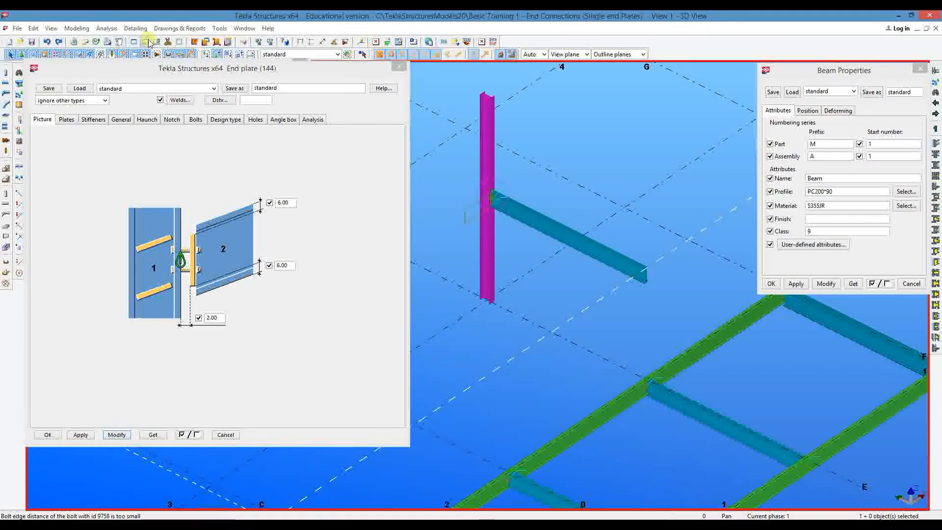
pyautogui.click(454, 286)
pyautogui.click(539, 326)
pyautogui.rightClick(536, 179)
pyautogui.click(546, 186)
pyautogui.moveTo(539, 191); pyautogui.dragTo(594, 203, button='middle')
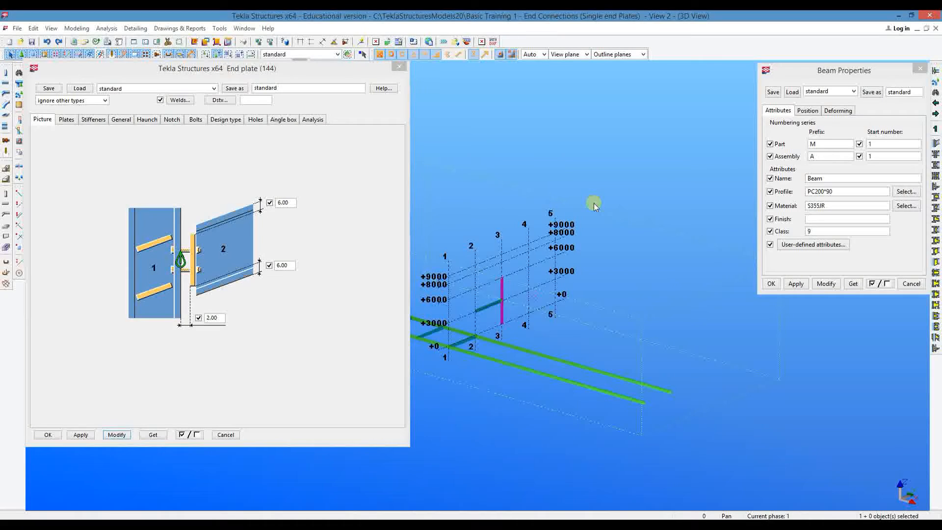
pyautogui.hotkey('ctrl', 'p')
pyautogui.scroll(5, 486, 311)
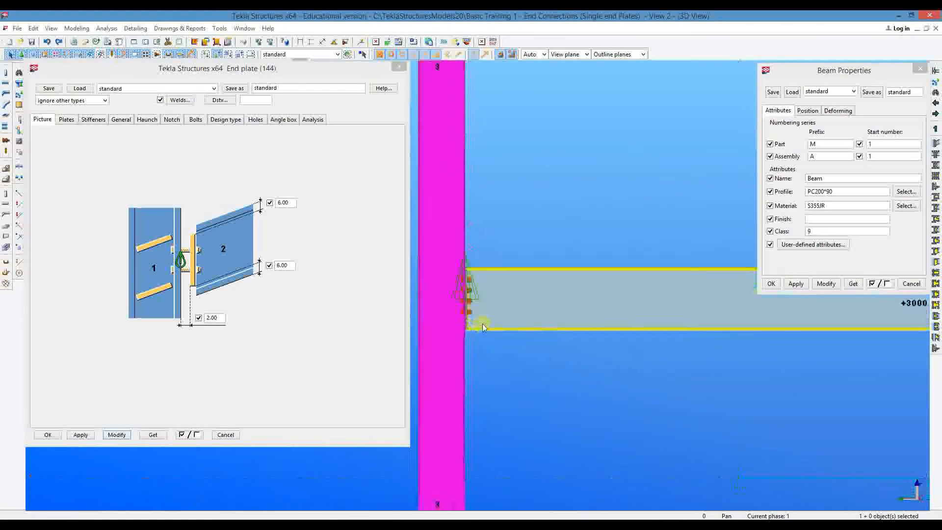
pyautogui.scroll(4, 499, 305)
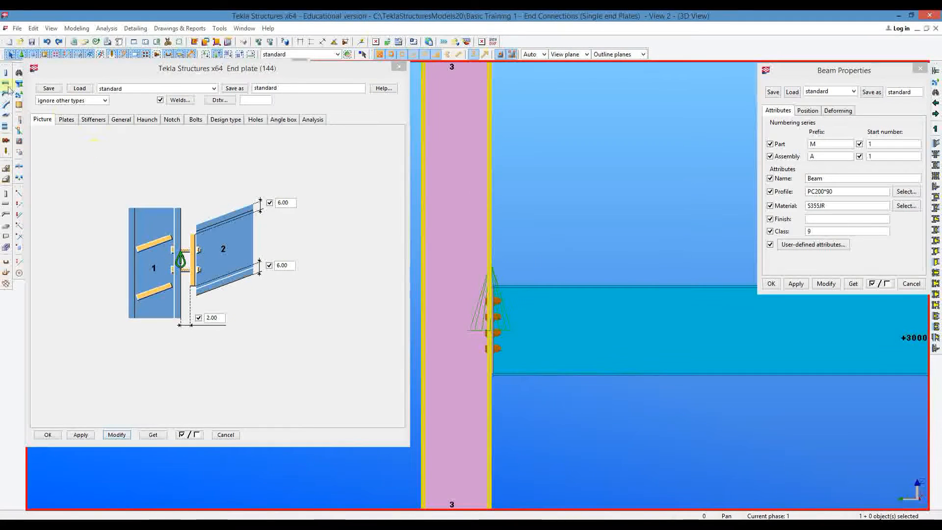
# Model a diagonal beam from the column on grid 3 at level +3000 up to grid 2 at level +6000.
pyautogui.scroll(-3, 488, 395)
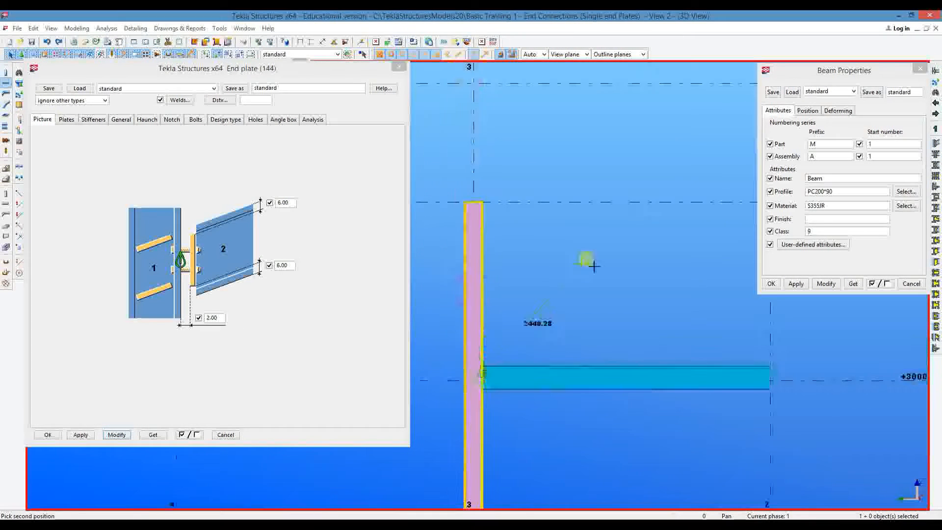
pyautogui.scroll(-2, 546, 315)
pyautogui.click(668, 238)
pyautogui.rightClick(553, 208)
pyautogui.click(554, 208)
pyautogui.scroll(-1, 589, 245)
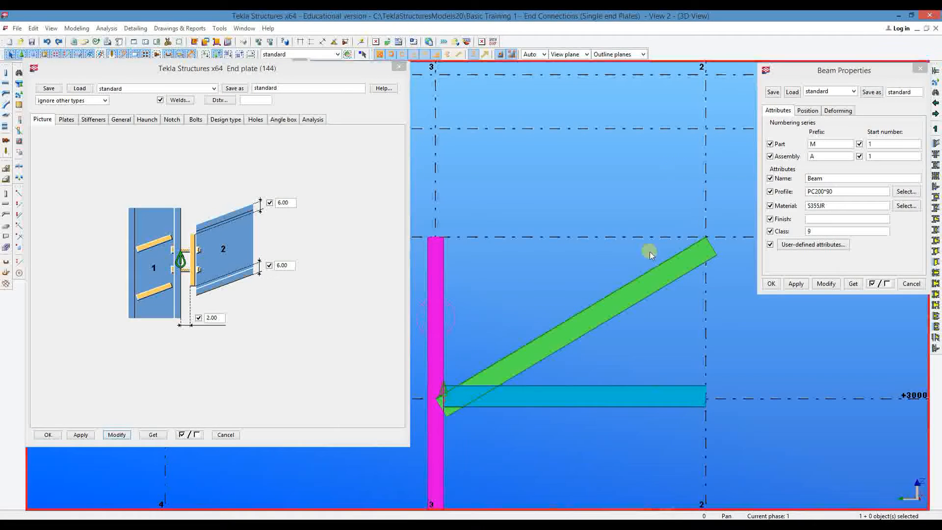
# Apply the profile PC200*90 and class 9 to the diagonal beam.
pyautogui.click(659, 272)
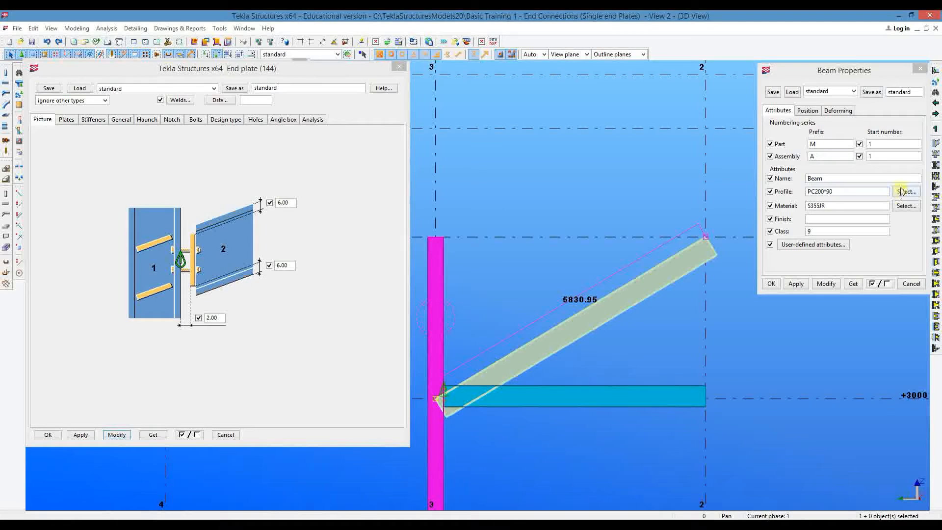
pyautogui.click(826, 284)
pyautogui.click(807, 110)
pyautogui.click(825, 134)
pyautogui.click(818, 143)
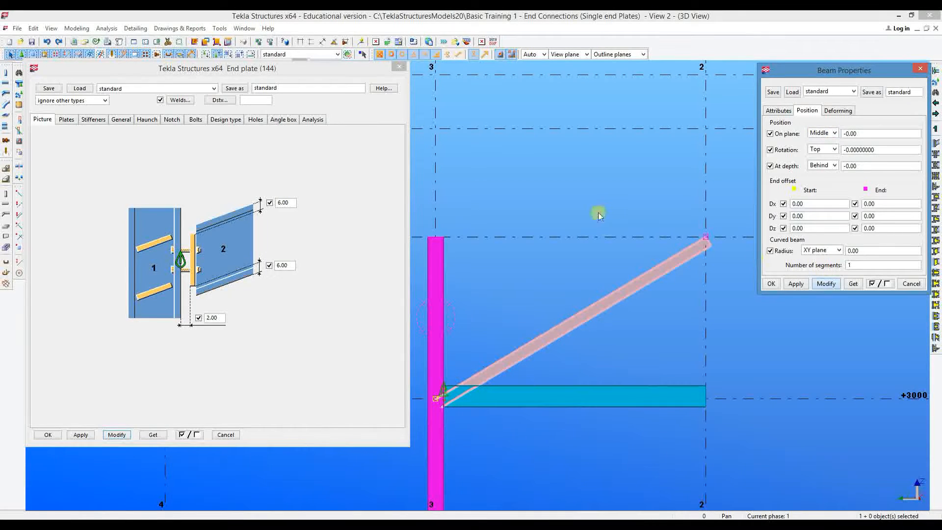
# Set the diagonal beam's position to Right on plane and Middle at depth.
pyautogui.click(626, 186)
pyautogui.click(673, 266)
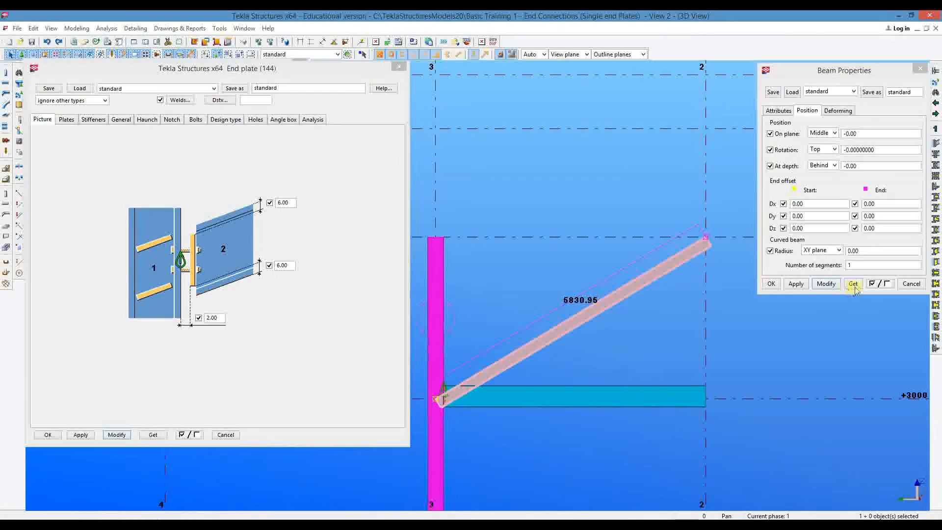
pyautogui.click(855, 286)
pyautogui.click(835, 135)
pyautogui.click(834, 135)
pyautogui.click(835, 166)
pyautogui.click(820, 175)
pyautogui.click(826, 283)
pyautogui.scroll(4, 633, 228)
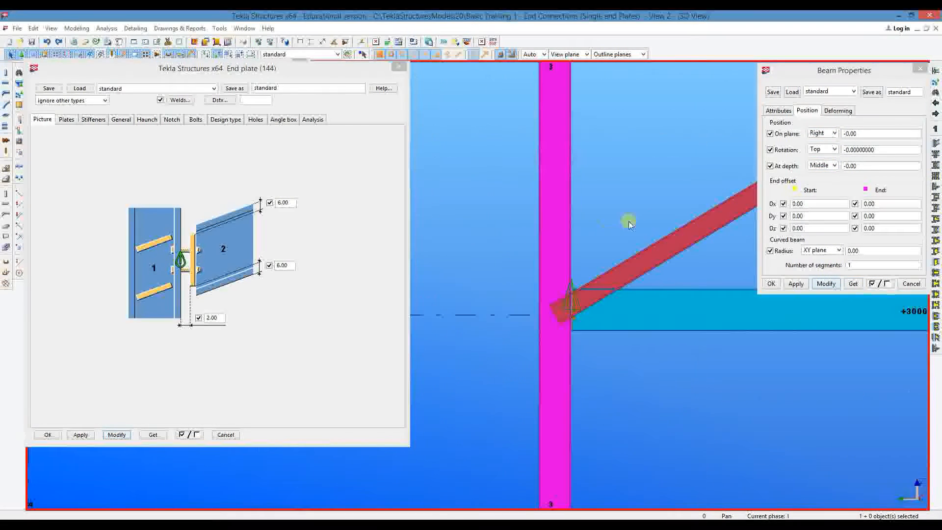
# Move the diagonal beam's upper end from grid 2 horizontally along level +6000 towards the column.
pyautogui.scroll(-5, 567, 284)
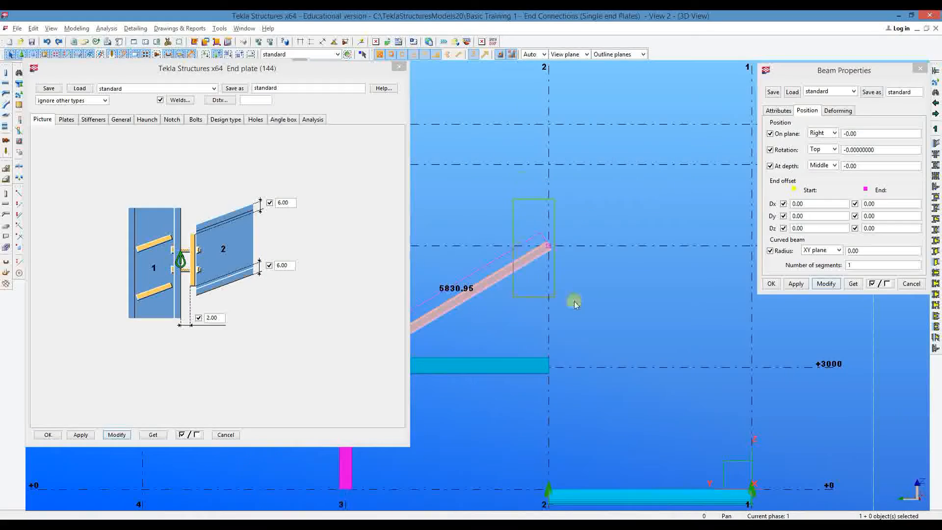
pyautogui.moveTo(574, 302); pyautogui.dragTo(575, 304)
pyautogui.rightClick(586, 178)
pyautogui.click(613, 247)
pyautogui.click(548, 246)
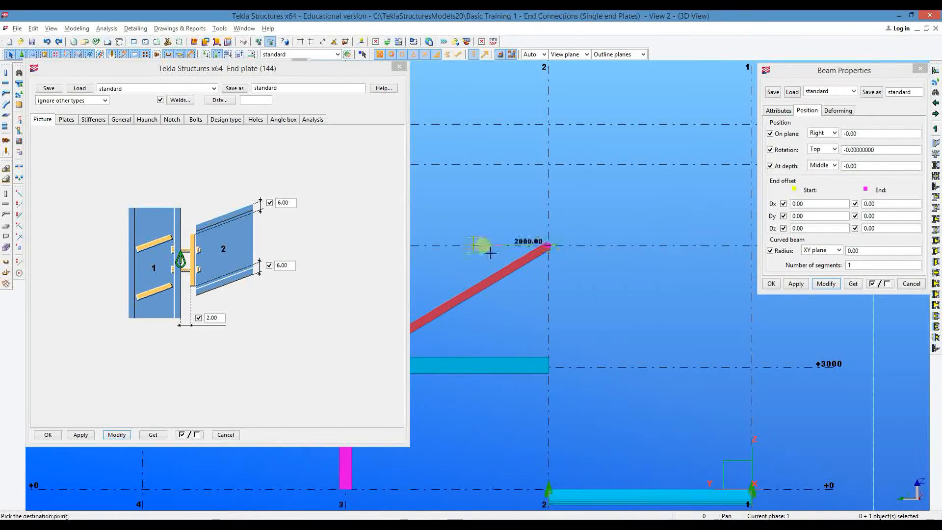
pyautogui.moveTo(475, 249); pyautogui.dragTo(627, 211, button='middle')
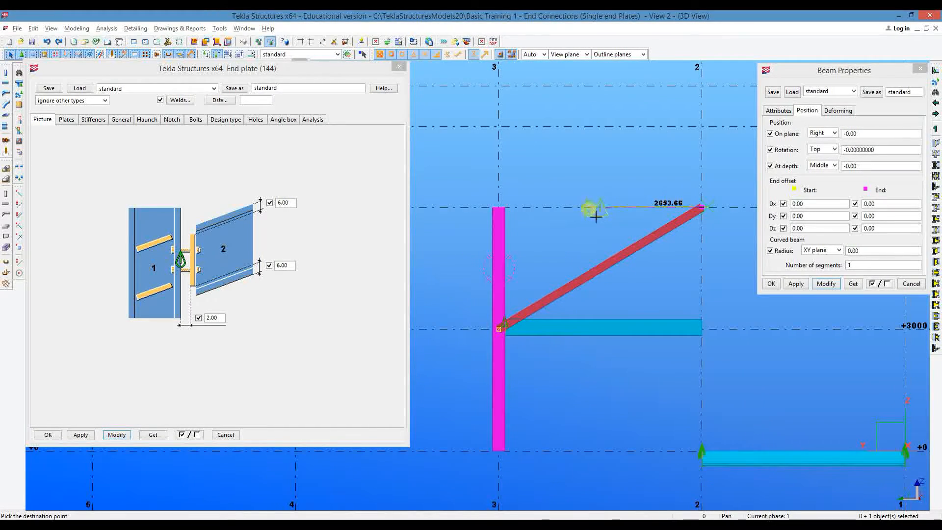
pyautogui.click(565, 208)
# Close the end plate, view, column and beam property dialogs.
pyautogui.scroll(5, 506, 275)
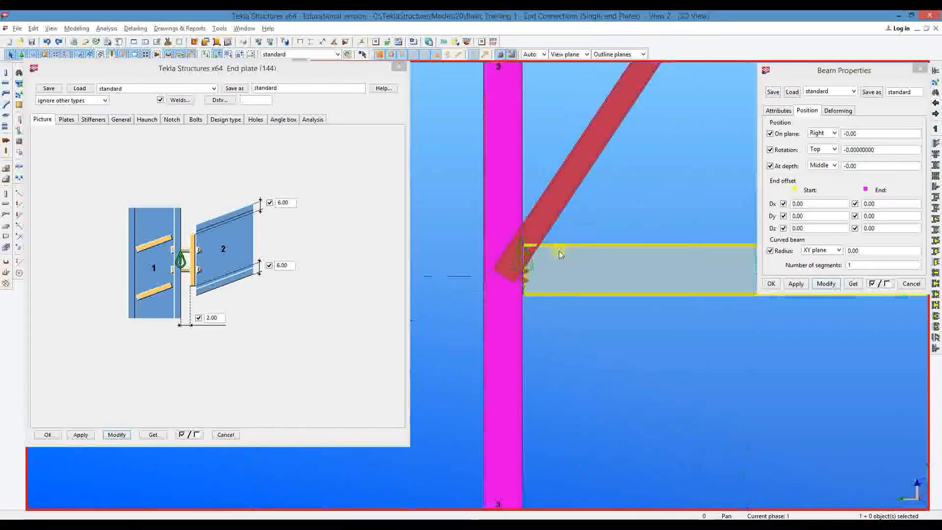
pyautogui.moveTo(507, 191); pyautogui.dragTo(467, 269, button='middle')
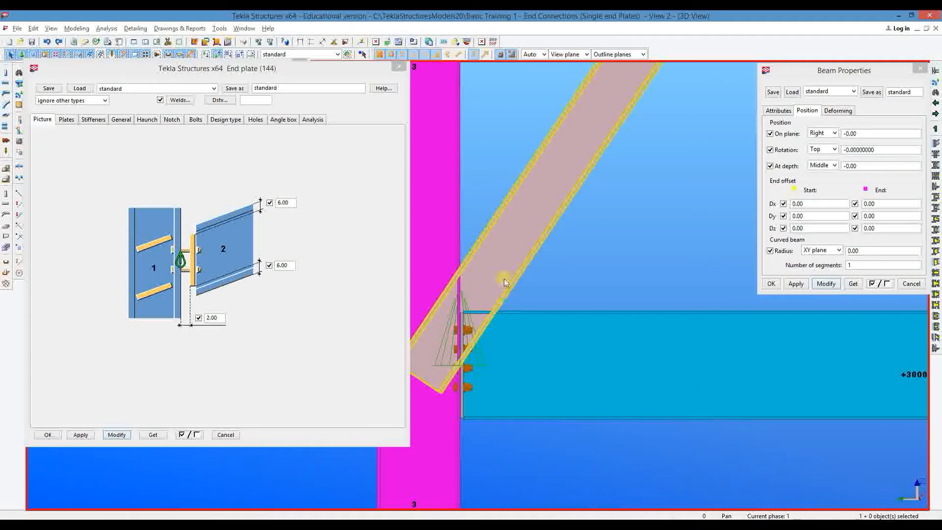
pyautogui.click(397, 65)
pyautogui.doubleClick(286, 202)
pyautogui.rightClick(322, 142)
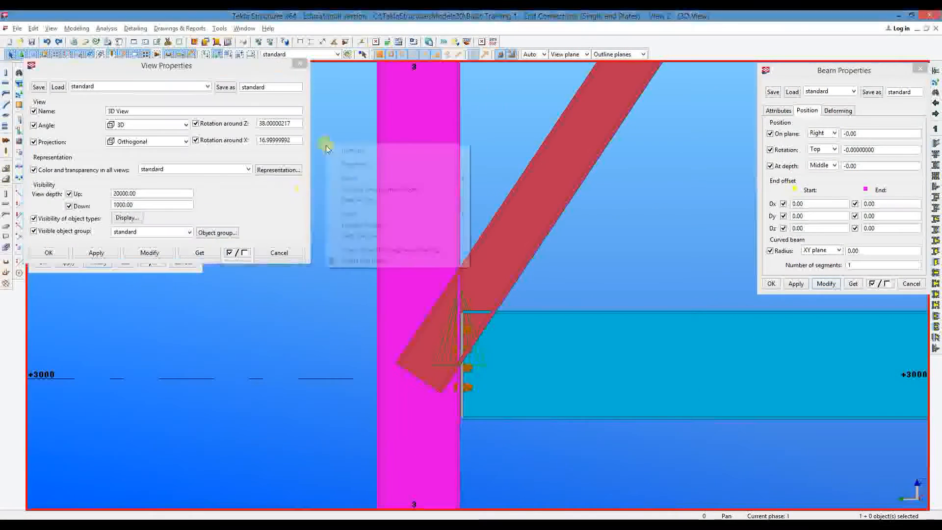
pyautogui.click(329, 148)
pyautogui.click(298, 67)
pyautogui.click(193, 66)
pyautogui.rightClick(252, 108)
pyautogui.click(262, 115)
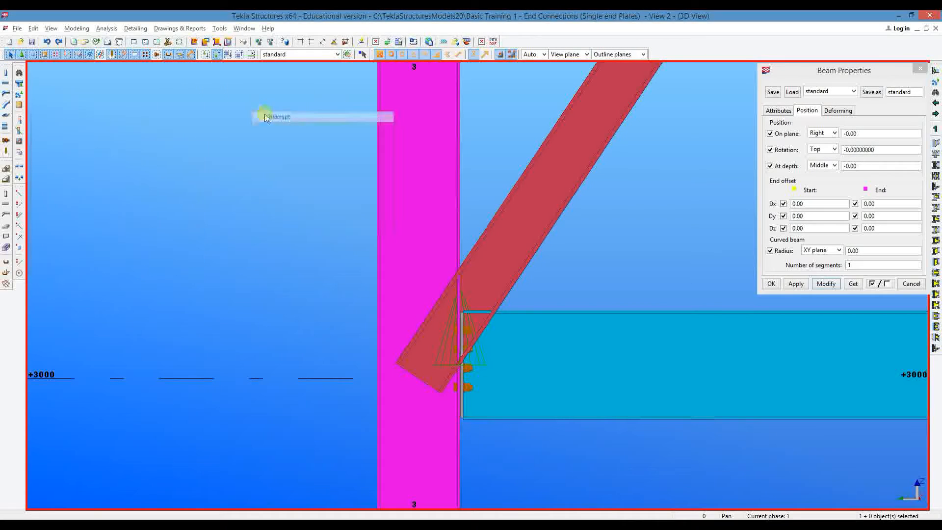
pyautogui.click(924, 67)
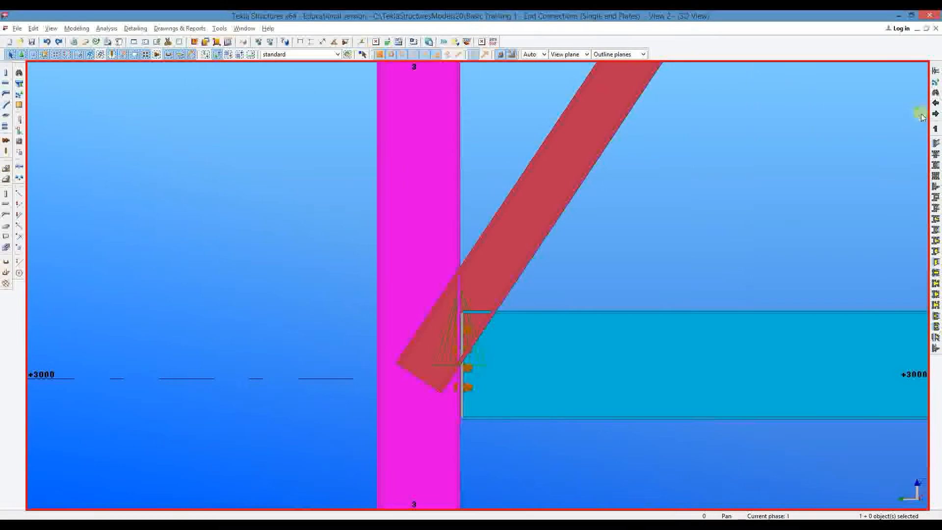
# Add a bolted gusset plate connection with the horizontal beam as main part and the diagonal brace as secondary part.
pyautogui.scroll(1, 925, 116)
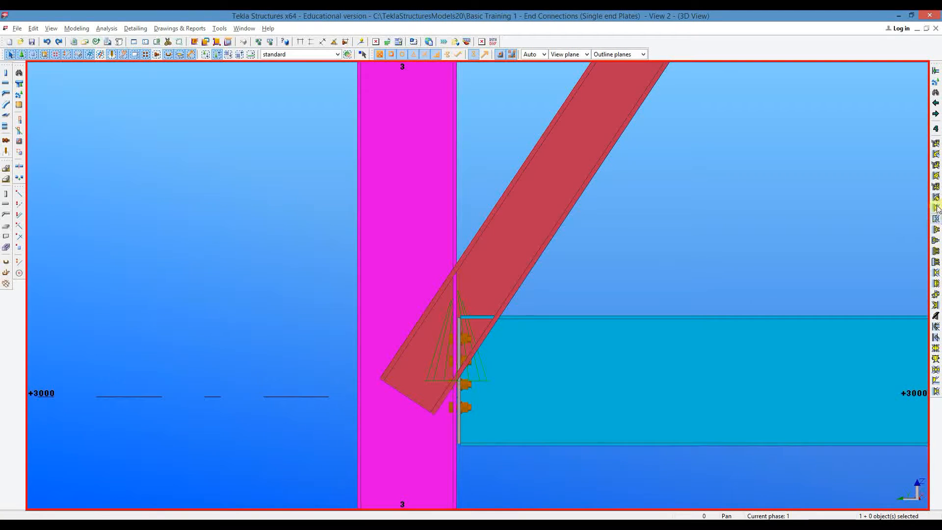
pyautogui.click(937, 209)
pyautogui.click(530, 350)
pyautogui.click(492, 248)
pyautogui.middleClick(251, 218)
pyautogui.rightClick(251, 213)
pyautogui.click(263, 218)
pyautogui.scroll(-2, 263, 219)
pyautogui.scroll(4, 437, 317)
pyautogui.moveTo(349, 335); pyautogui.dragTo(437, 265, button='middle')
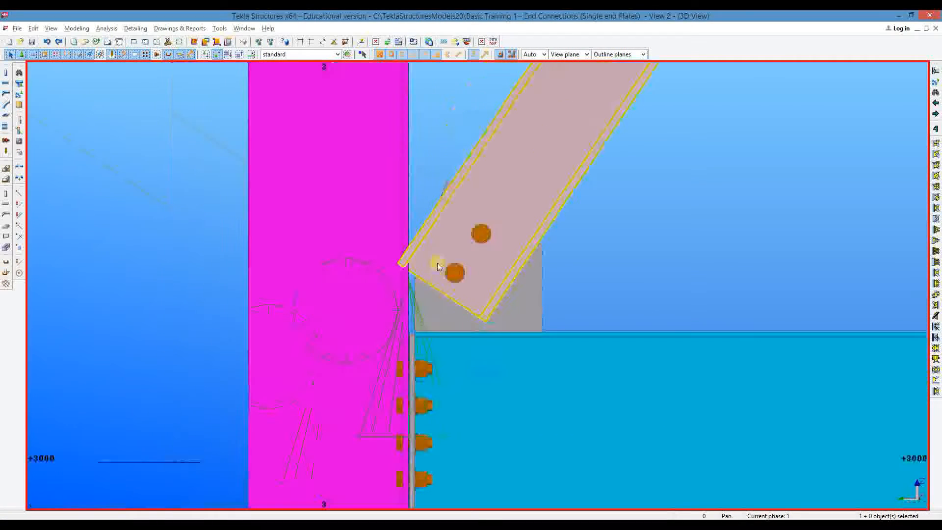
# Draw a construction line along the brace's upper edge and show the parts in transparent shaded rendering.
pyautogui.click(6, 249)
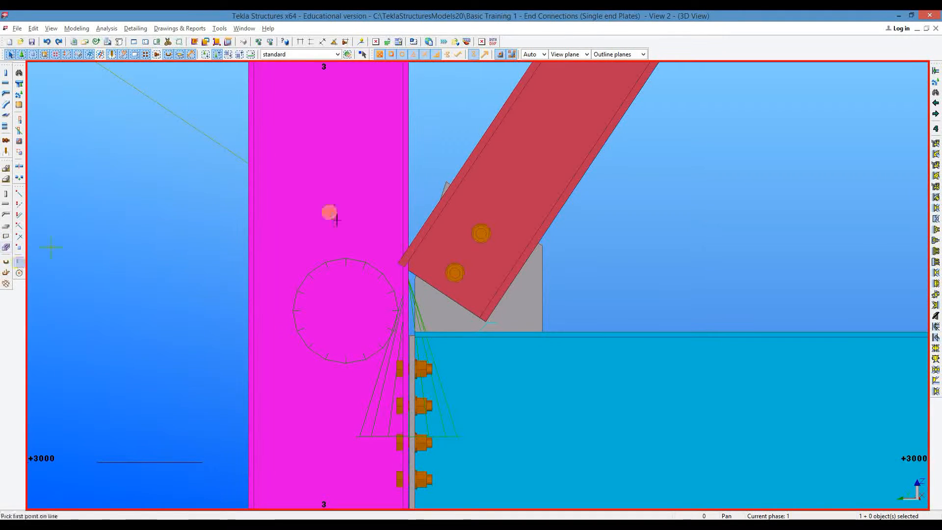
pyautogui.scroll(2, 334, 211)
pyautogui.click(460, 257)
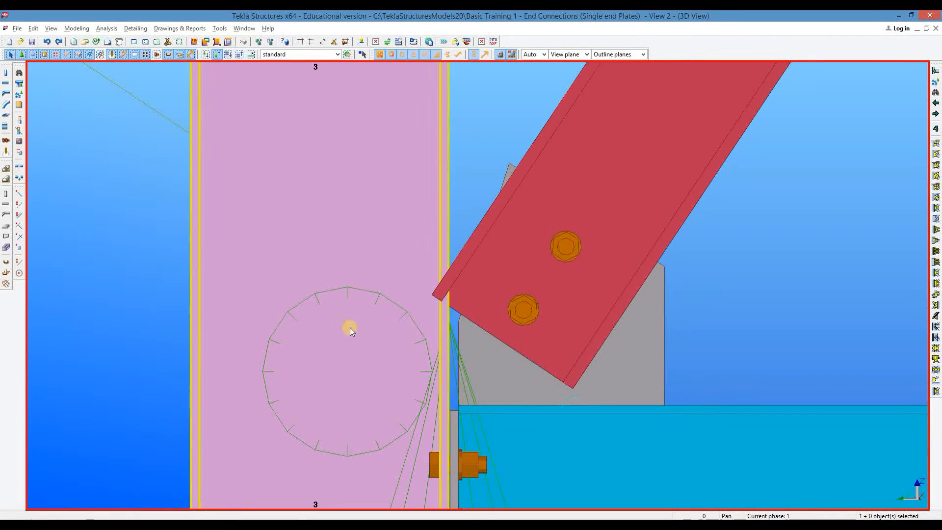
pyautogui.scroll(-4, 349, 328)
pyautogui.hotkey('ctrl', '2')
pyautogui.scroll(3, 417, 290)
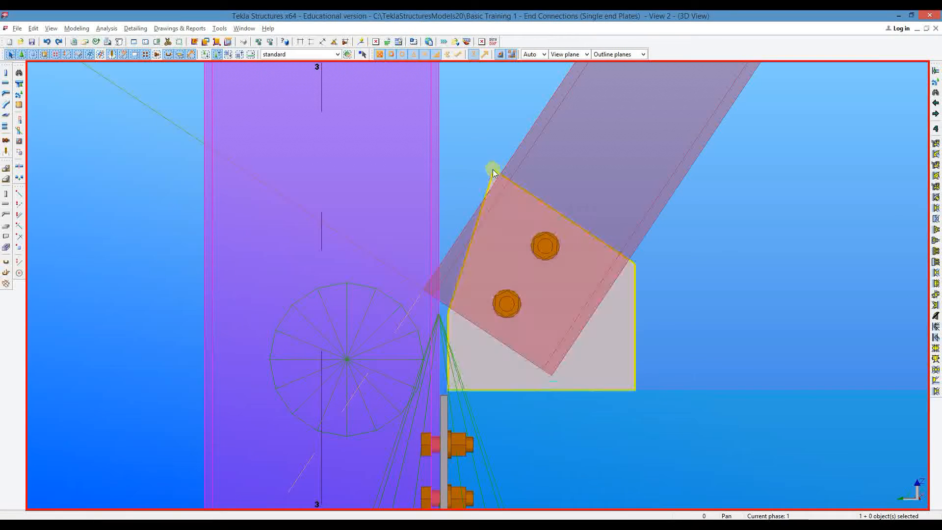
# Move the construction line parallel to the brace so that it passes through the gusset plate's upper corner.
pyautogui.rightClick(401, 165)
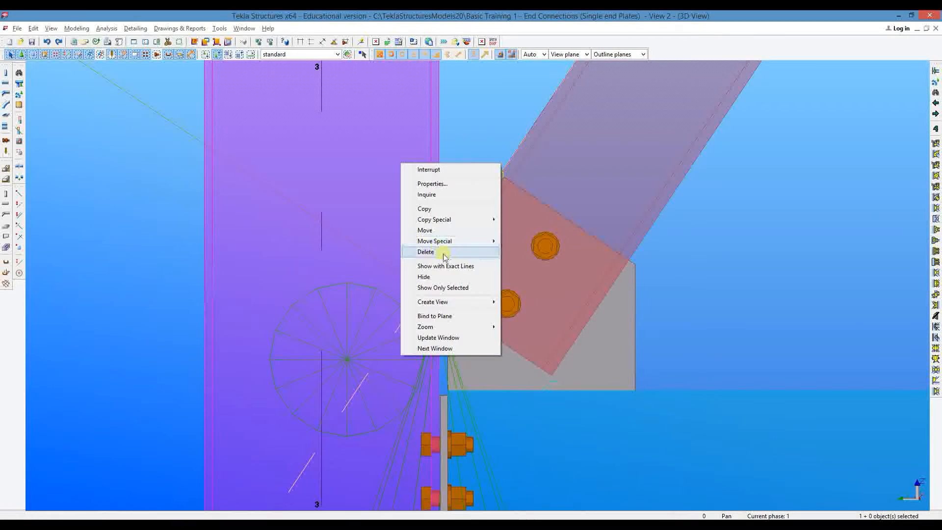
pyautogui.click(434, 231)
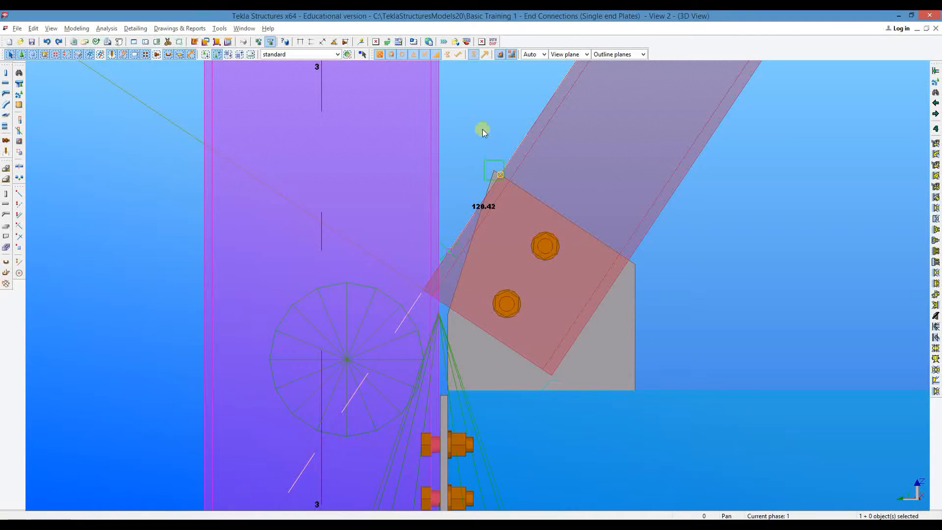
pyautogui.click(459, 193)
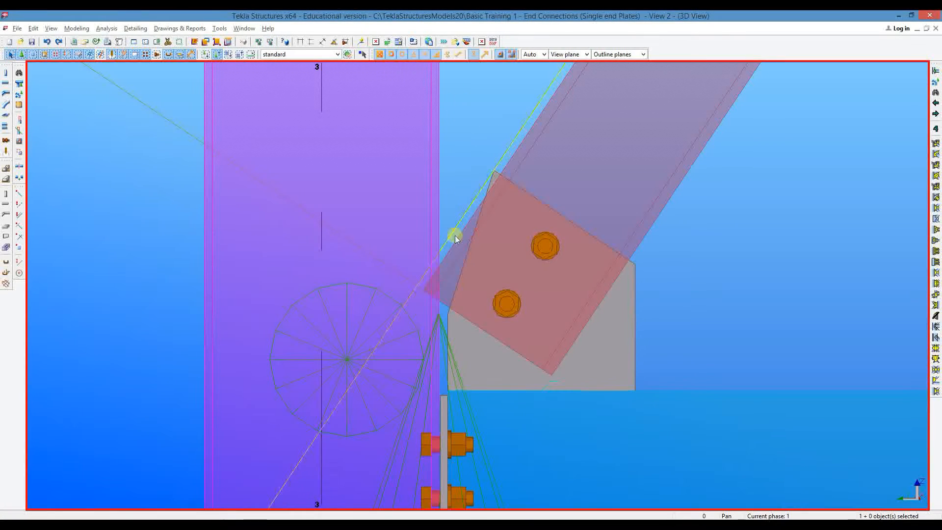
pyautogui.scroll(-1, 458, 202)
pyautogui.scroll(2, 455, 224)
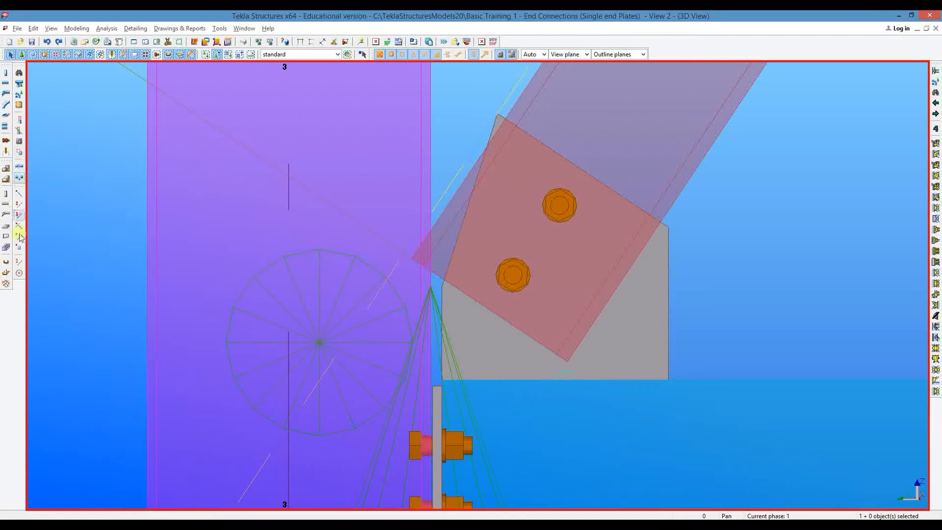
# Draw a vertical construction line along the end plate's beam-side face, extending up past the gusset plate.
pyautogui.click(19, 263)
pyautogui.click(445, 392)
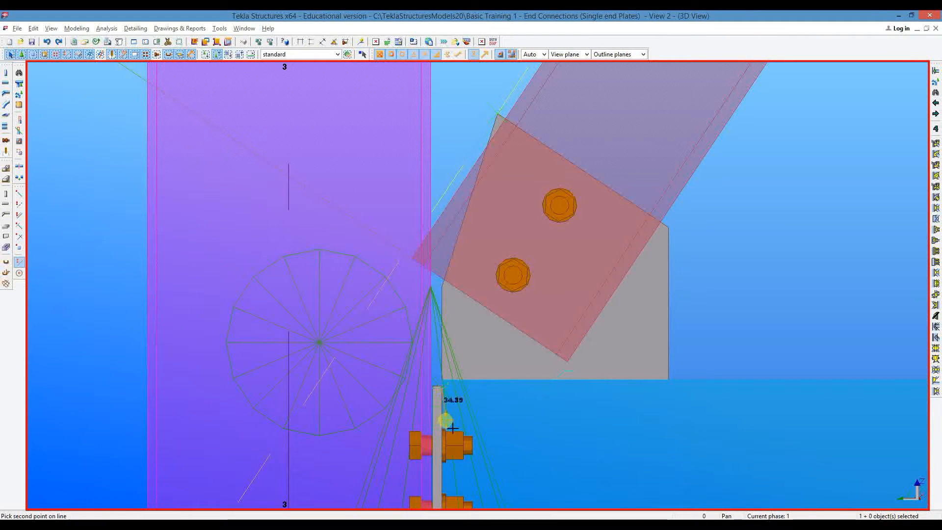
pyautogui.click(439, 402)
pyautogui.press('Escape')
pyautogui.scroll(-1, 337, 202)
pyautogui.scroll(-1, 337, 202)
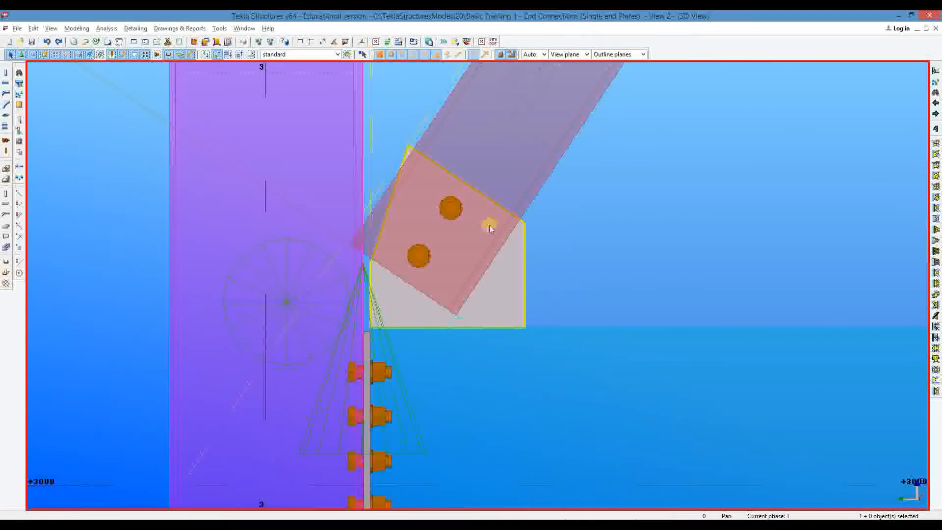
# Measure the vertical distance from the intersection of the two construction lines to the gusset plate's lower corner on the column side.
pyautogui.moveTo(357, 226); pyautogui.dragTo(427, 243, button='middle')
pyautogui.scroll(1, 427, 243)
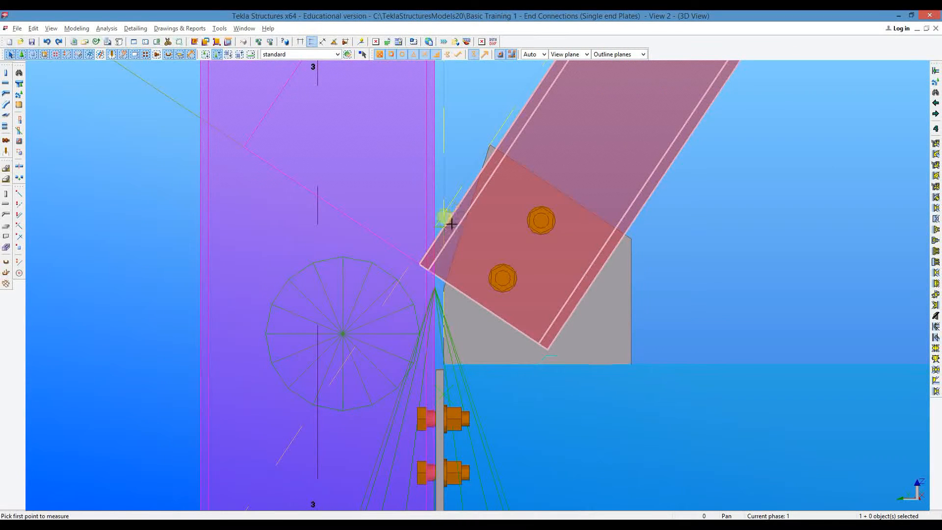
pyautogui.click(455, 369)
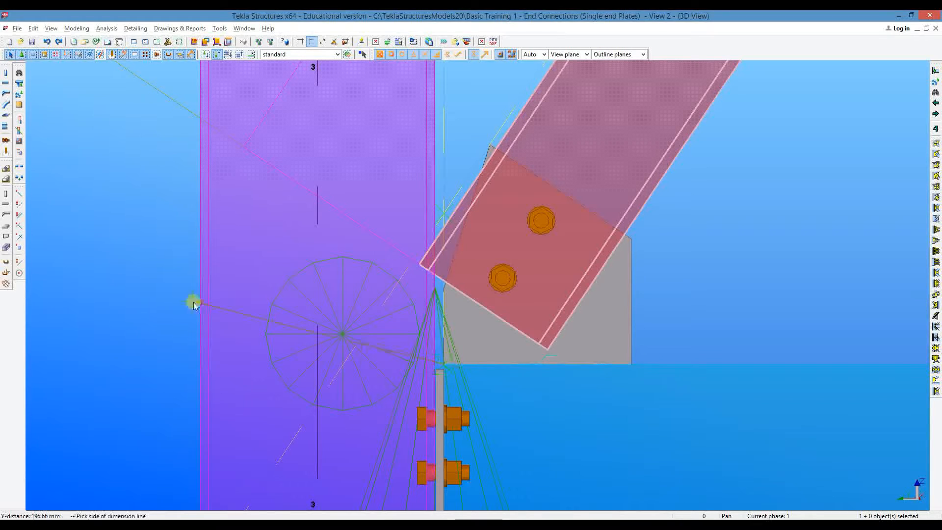
pyautogui.rightClick(111, 236)
pyautogui.click(129, 234)
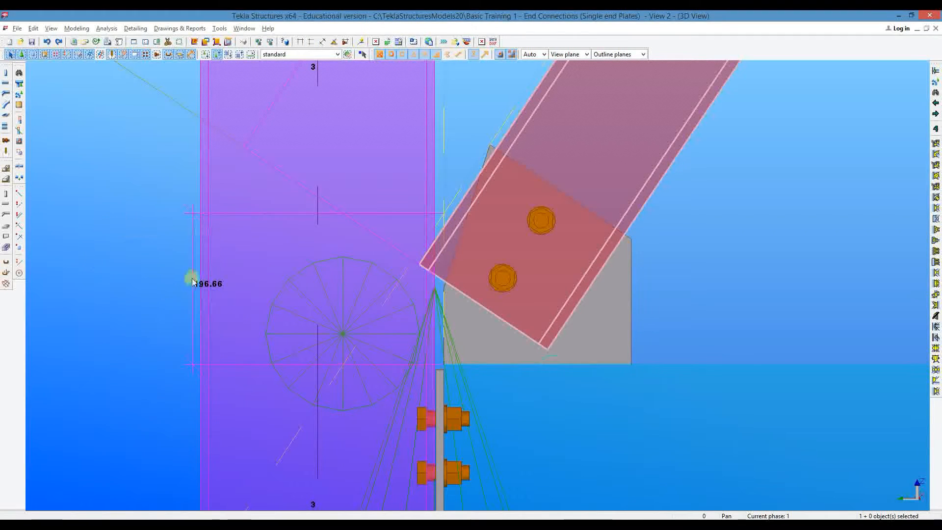
pyautogui.click(187, 283)
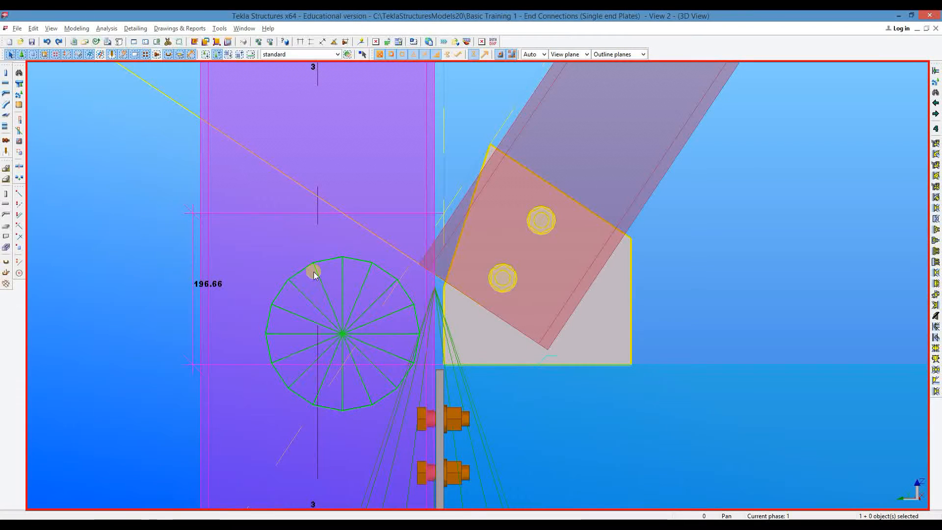
# Try brace clearances of 50 and 70 mm in the bolted gusset connection and settle on 100 mm, applying each value to the model.
pyautogui.doubleClick(310, 269)
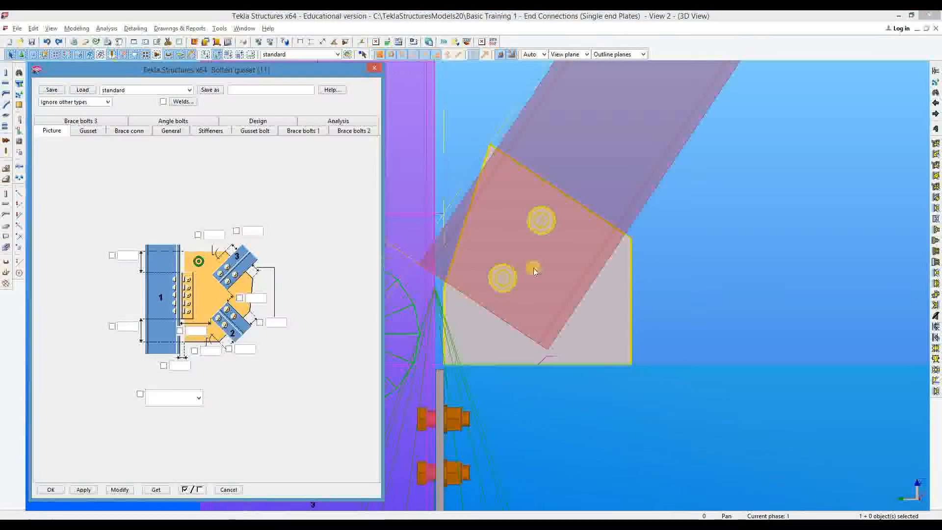
pyautogui.moveTo(479, 284); pyautogui.dragTo(582, 270, button='middle')
pyautogui.scroll(-1, 584, 272)
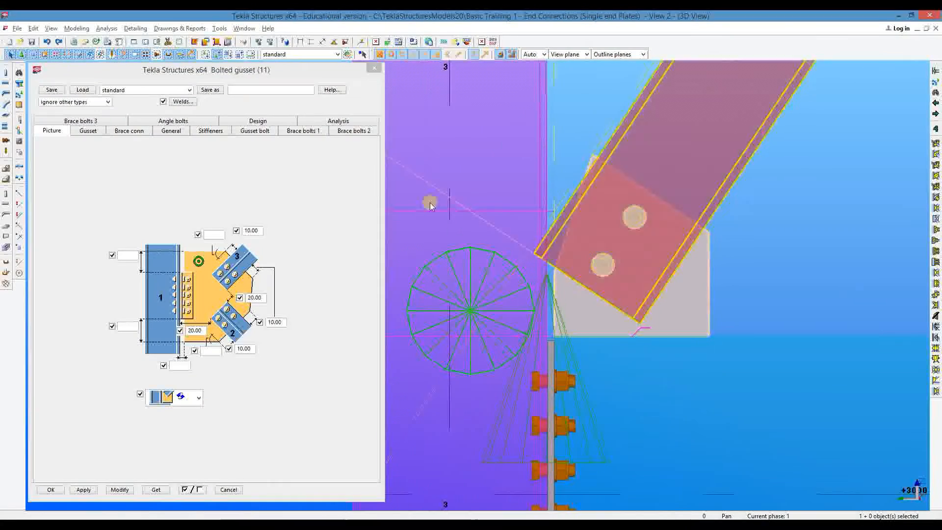
pyautogui.click(203, 341)
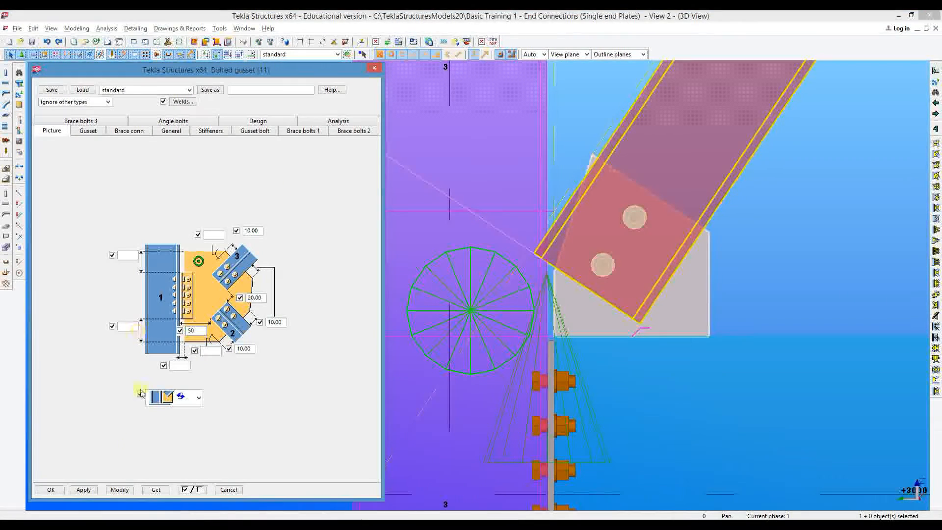
pyautogui.moveTo(638, 253); pyautogui.dragTo(590, 255, button='middle')
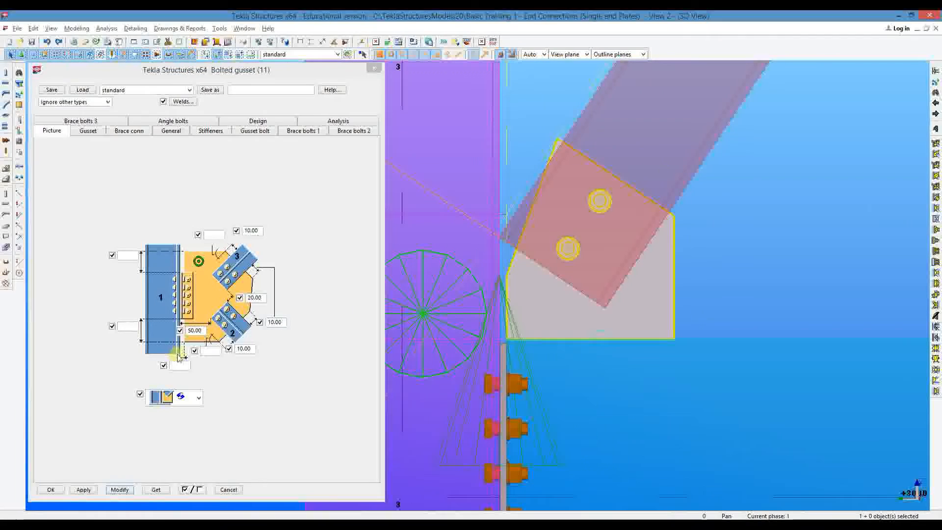
pyautogui.moveTo(199, 331); pyautogui.dragTo(170, 330)
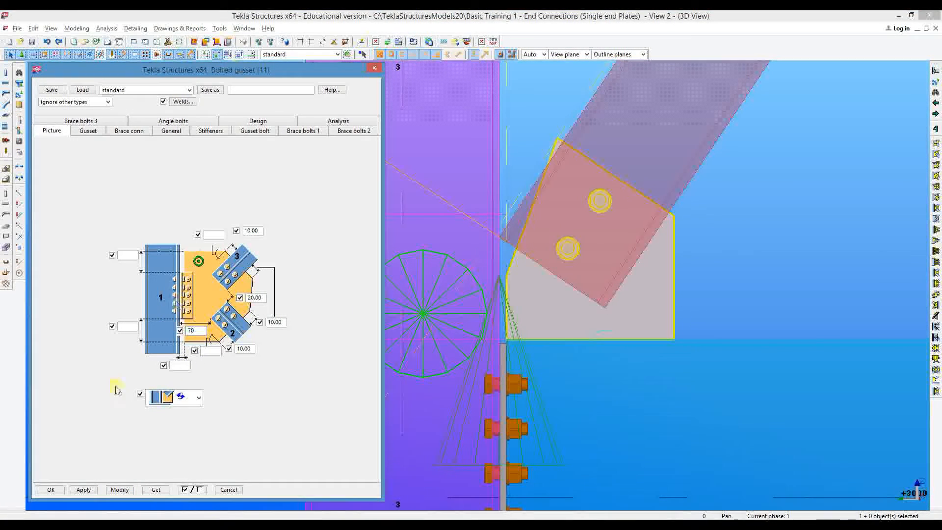
pyautogui.moveTo(558, 258); pyautogui.dragTo(565, 259, button='middle')
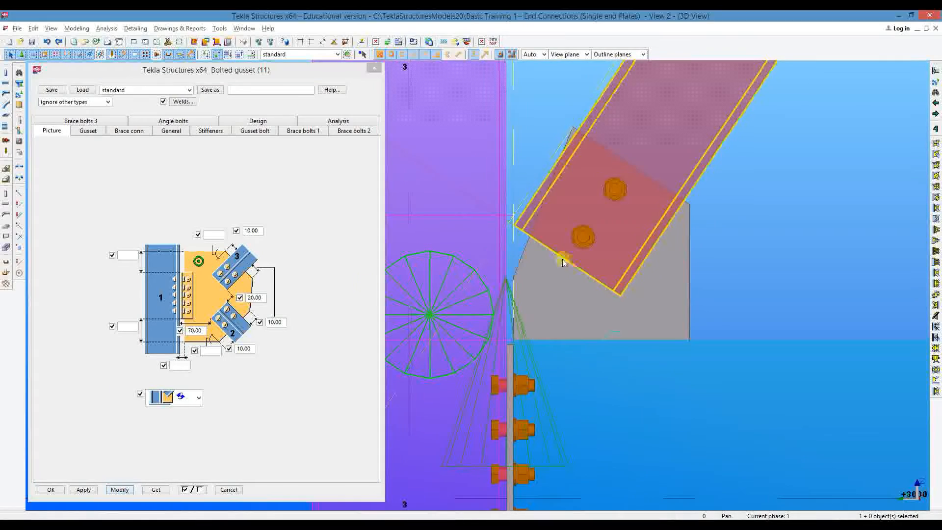
pyautogui.click(191, 333)
pyautogui.moveTo(191, 333); pyautogui.dragTo(186, 339)
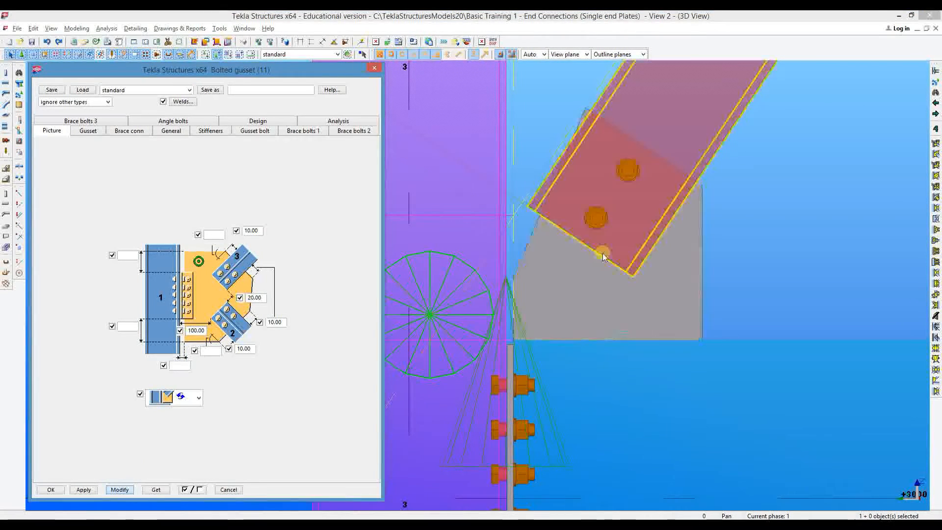
pyautogui.moveTo(601, 255); pyautogui.dragTo(583, 264, button='middle')
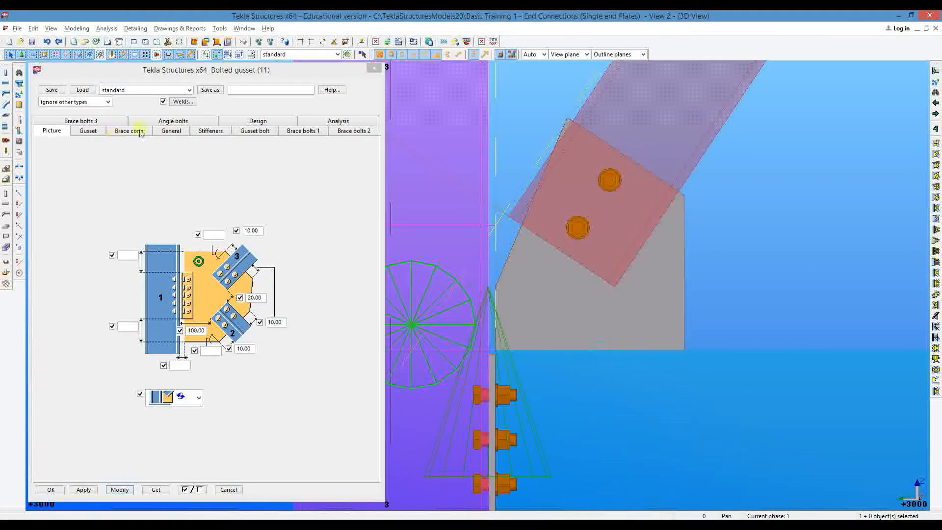
# Set the bolted gusset's plate edge length on the column side to 197 mm and apply it to the connection.
pyautogui.click(89, 131)
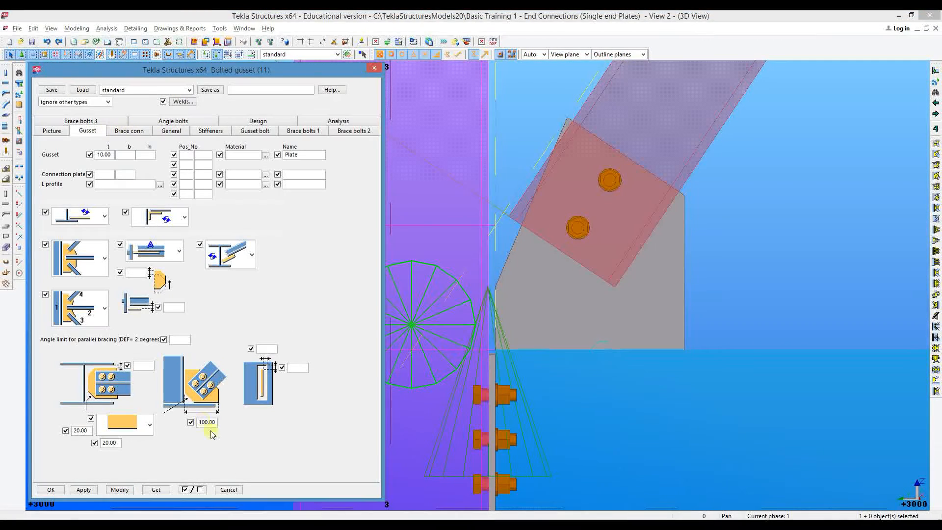
pyautogui.moveTo(621, 293); pyautogui.dragTo(659, 322, button='middle')
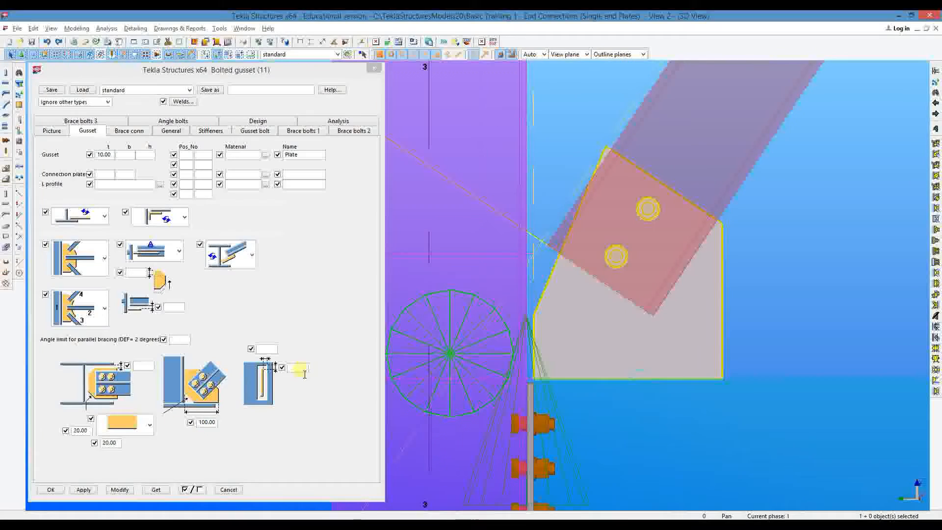
pyautogui.click(217, 427)
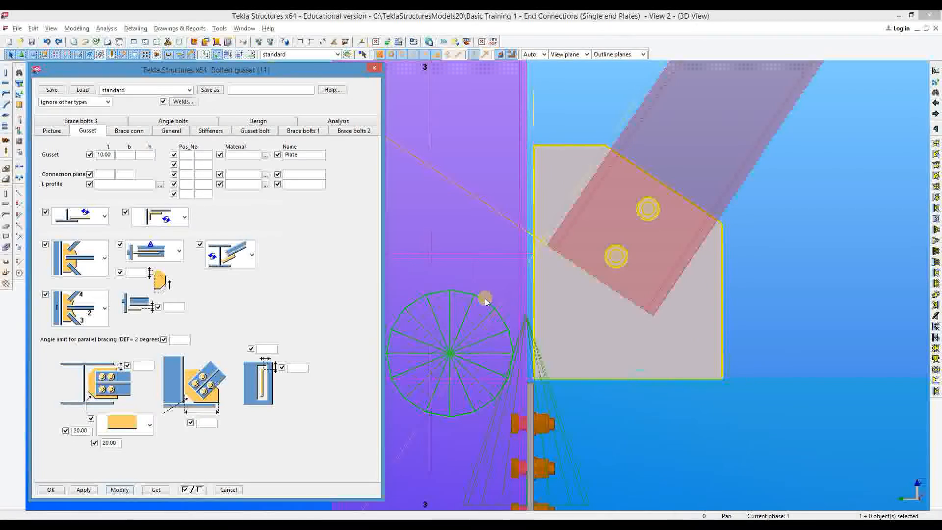
pyautogui.scroll(-1, 557, 227)
pyautogui.moveTo(546, 227); pyautogui.dragTo(653, 212, button='middle')
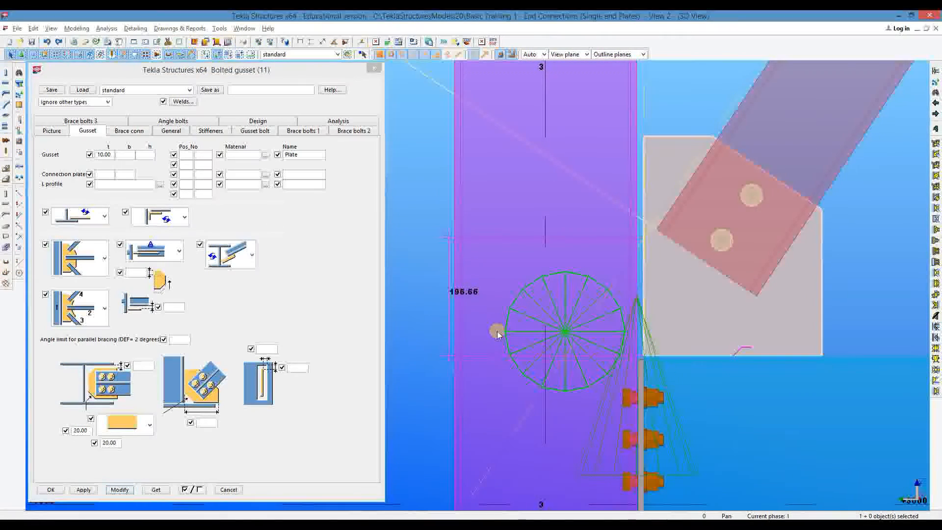
pyautogui.click(203, 427)
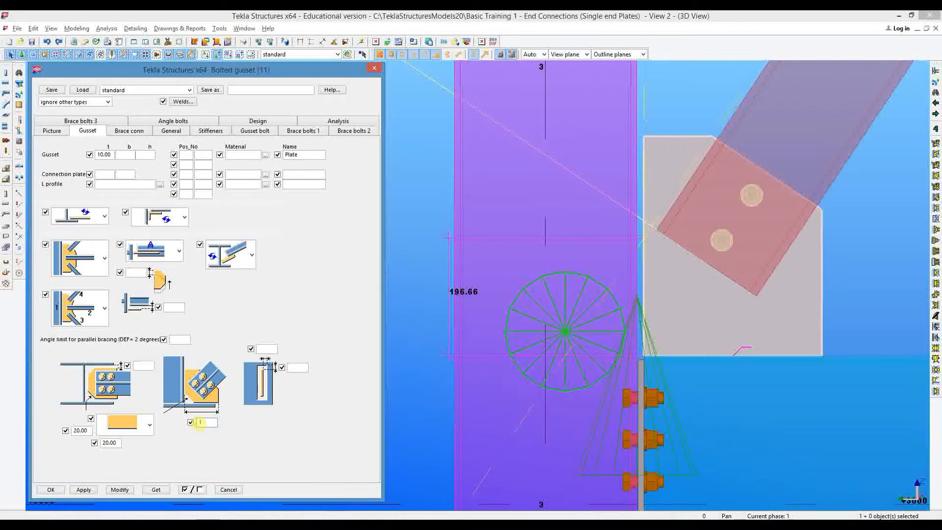
pyautogui.click(120, 490)
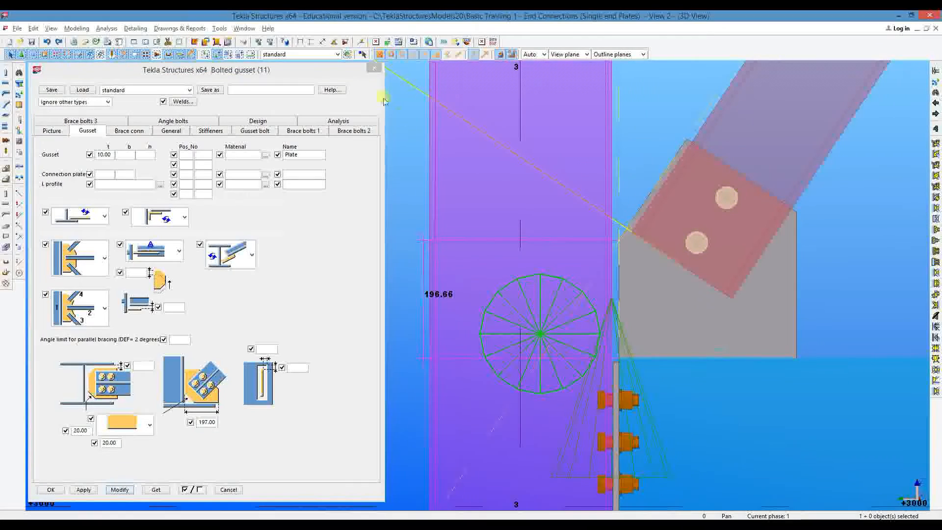
# Close the bolted gusset properties and delete the construction lines used for sizing the plate.
pyautogui.click(376, 68)
pyautogui.click(620, 120)
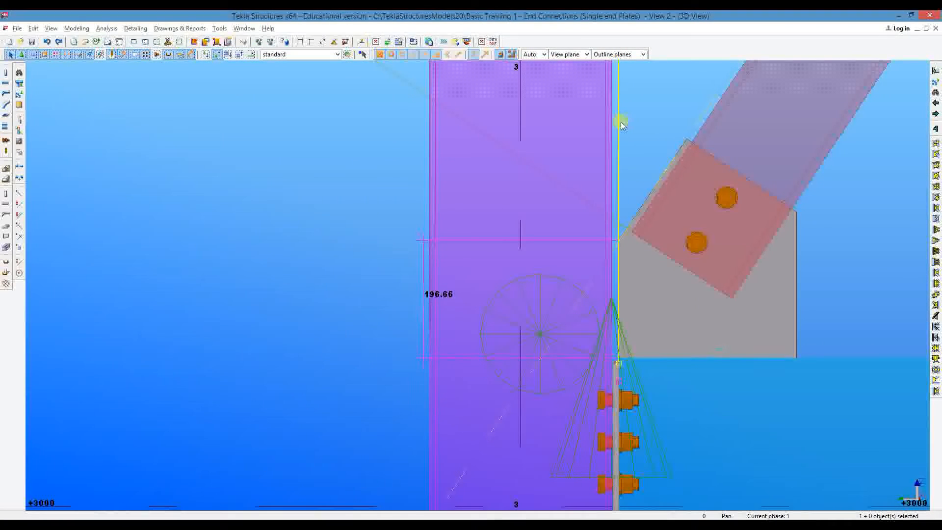
pyautogui.rightClick(244, 146)
pyautogui.click(294, 183)
# Model a diagonal beam about 4216 mm long from the grid 3 and +3000 intersection down to the +0 level towards grid 2.
pyautogui.moveTo(598, 262); pyautogui.dragTo(506, 238, button='middle')
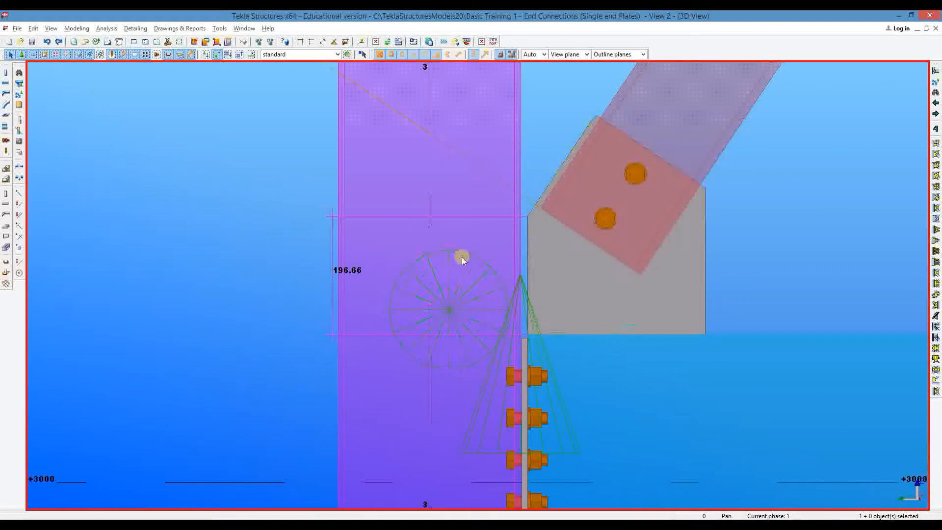
pyautogui.scroll(-1, 514, 284)
pyautogui.moveTo(514, 283); pyautogui.dragTo(483, 239, button='middle')
pyautogui.scroll(-2, 479, 243)
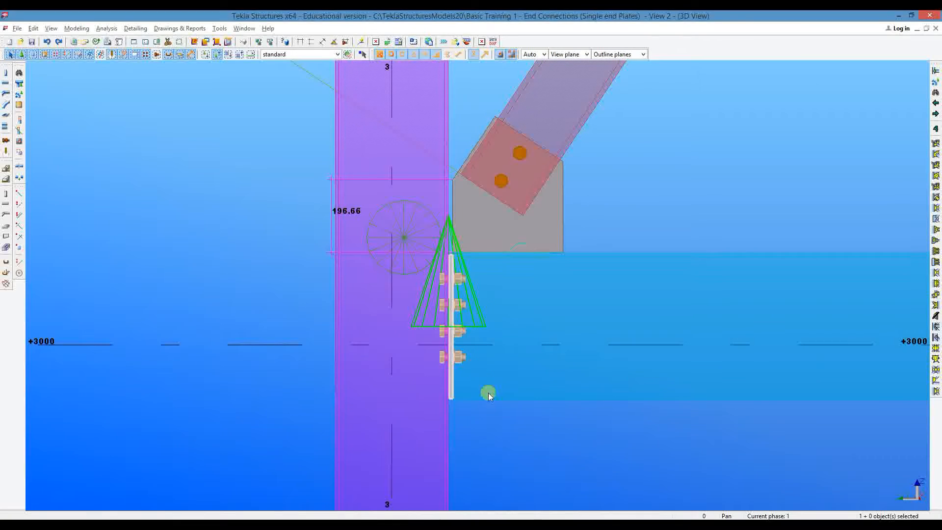
pyautogui.scroll(-3, 480, 402)
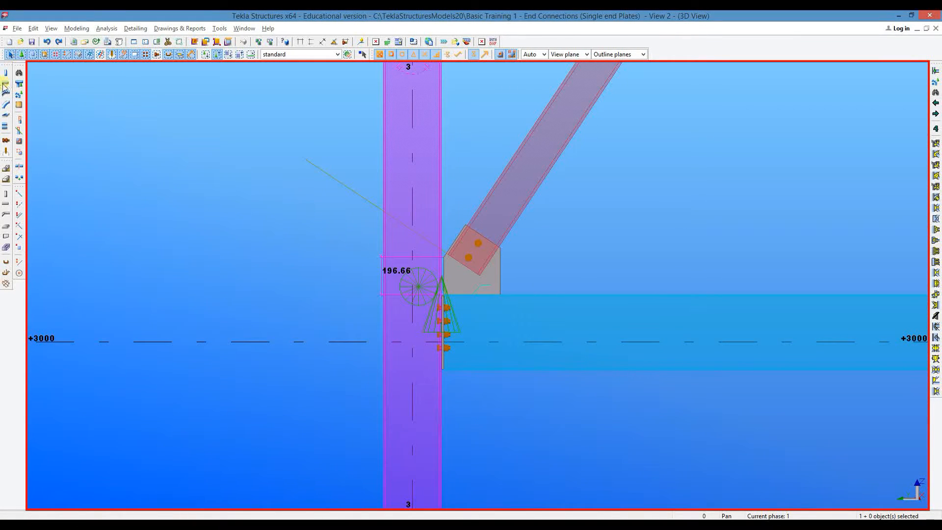
pyautogui.moveTo(409, 319); pyautogui.dragTo(388, 287, button='middle')
pyautogui.click(393, 309)
pyautogui.scroll(-5, 373, 267)
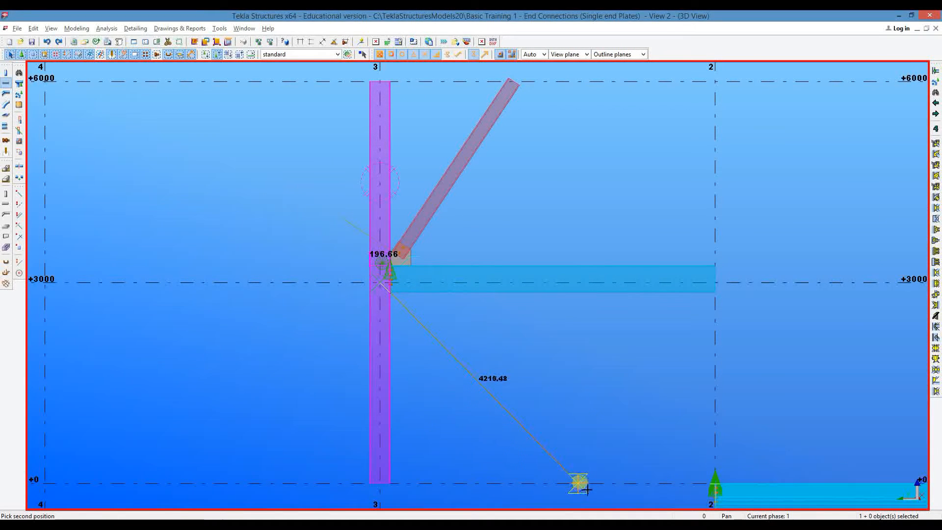
pyautogui.click(581, 491)
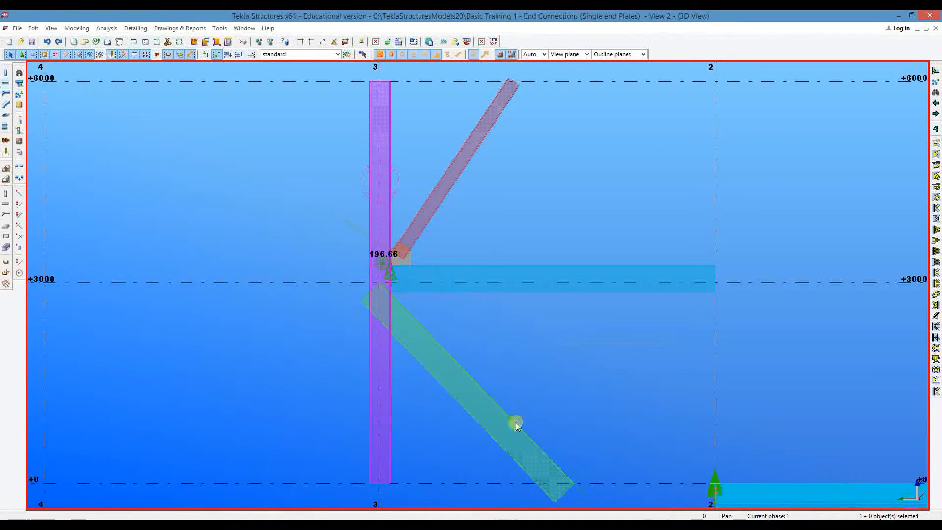
pyautogui.press('Escape')
# Apply the upper brace's properties, with profile PC200*90, material S355JR and class 9, to the new diagonal beam.
pyautogui.doubleClick(430, 206)
pyautogui.click(417, 320)
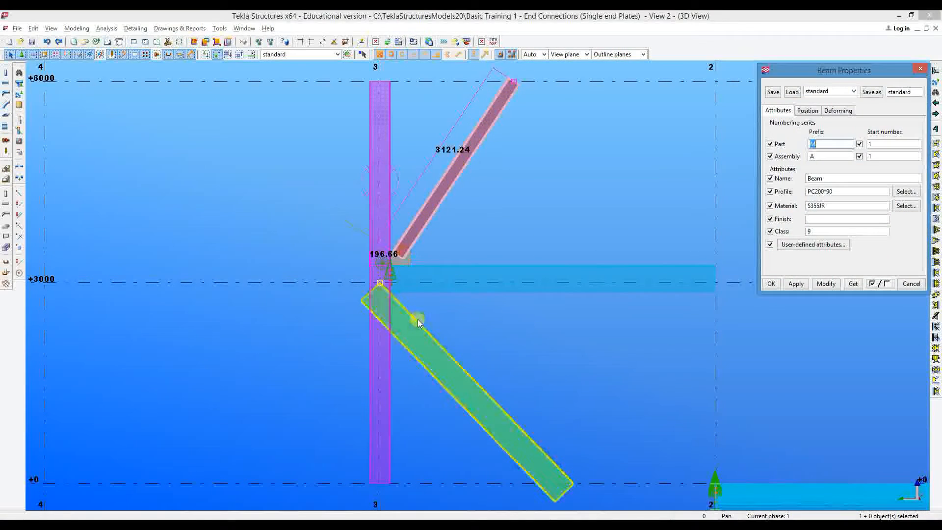
pyautogui.click(825, 284)
pyautogui.scroll(2, 589, 383)
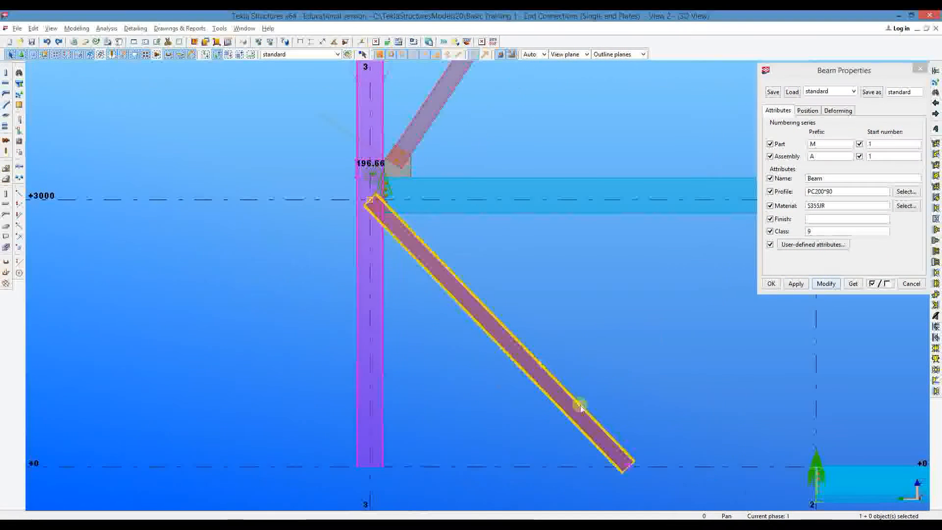
# Move the lower brace's bottom end point 800 mm along the +0 level towards grid 2.
pyautogui.rightClick(636, 358)
pyautogui.click(676, 230)
pyautogui.click(637, 474)
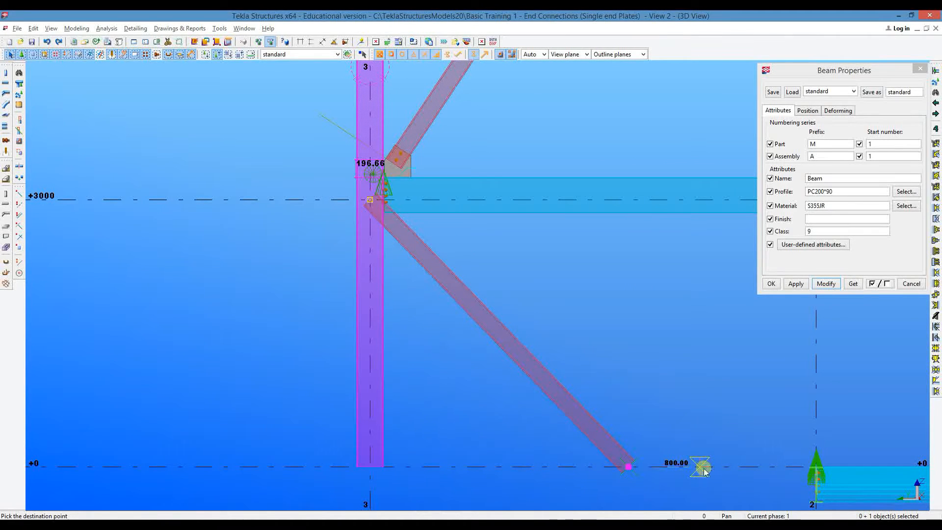
pyautogui.click(701, 467)
# Add a bolted gusset connection with the horizontal beam as main part and the lower diagonal brace as secondary part.
pyautogui.scroll(-2, 547, 262)
pyautogui.scroll(6, 392, 234)
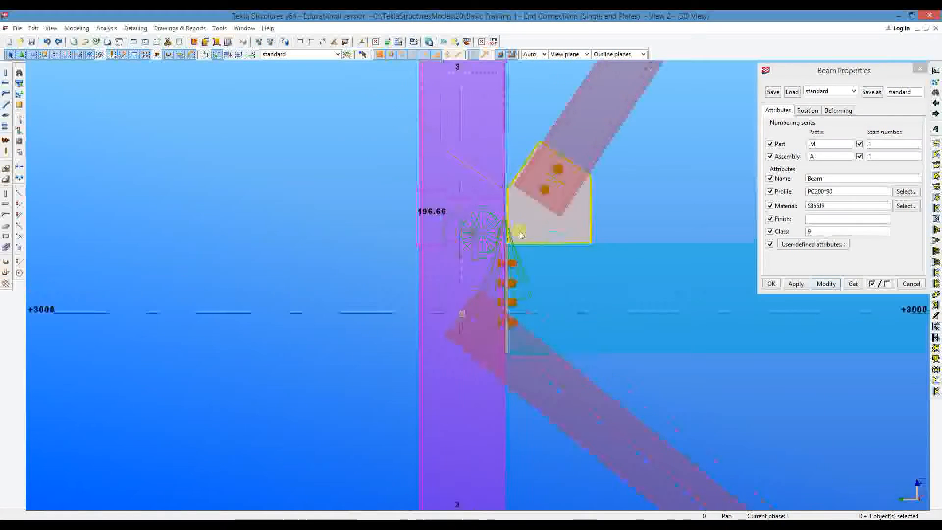
pyautogui.doubleClick(653, 239)
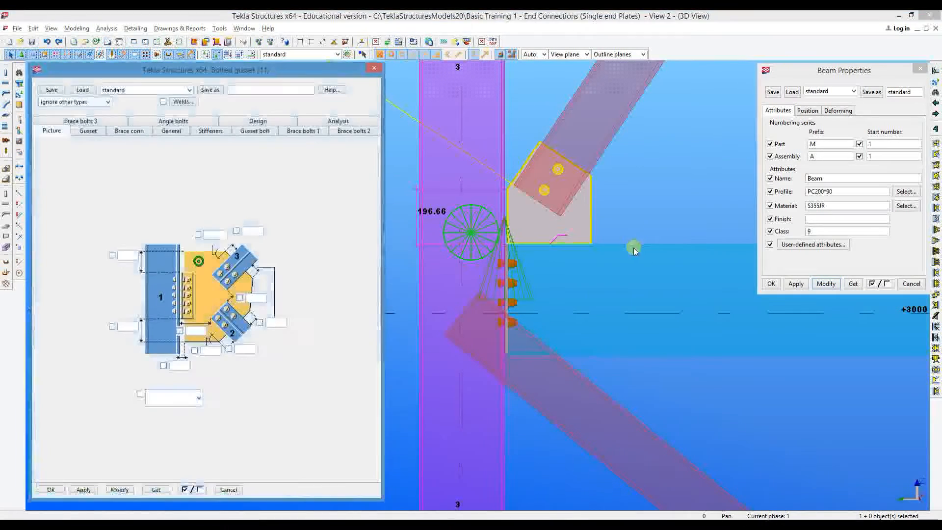
pyautogui.click(937, 208)
pyautogui.click(595, 354)
pyautogui.click(576, 380)
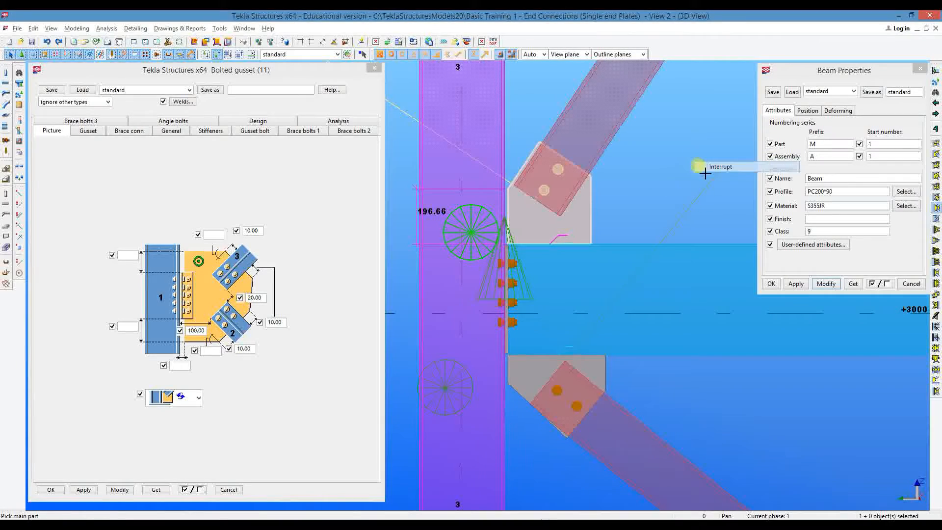
# Clear the gusset's horizontal edge length in the lower brace's bolted gusset connection, apply the change and close its properties.
pyautogui.scroll(4, 539, 301)
pyautogui.scroll(-3, 562, 301)
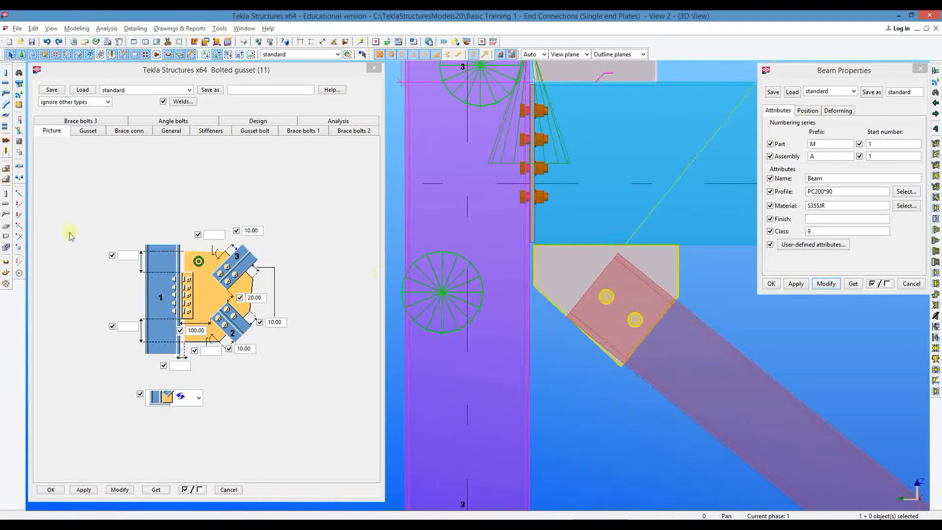
pyautogui.click(501, 278)
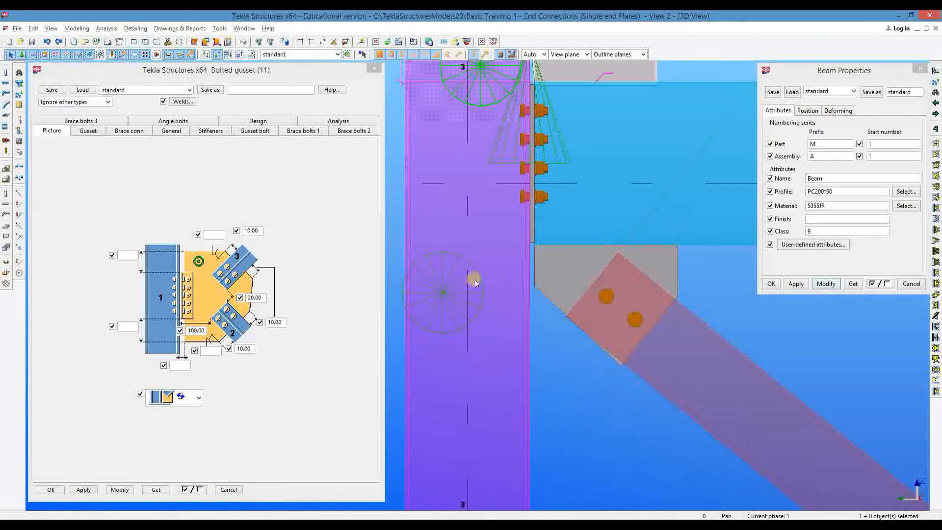
pyautogui.doubleClick(479, 272)
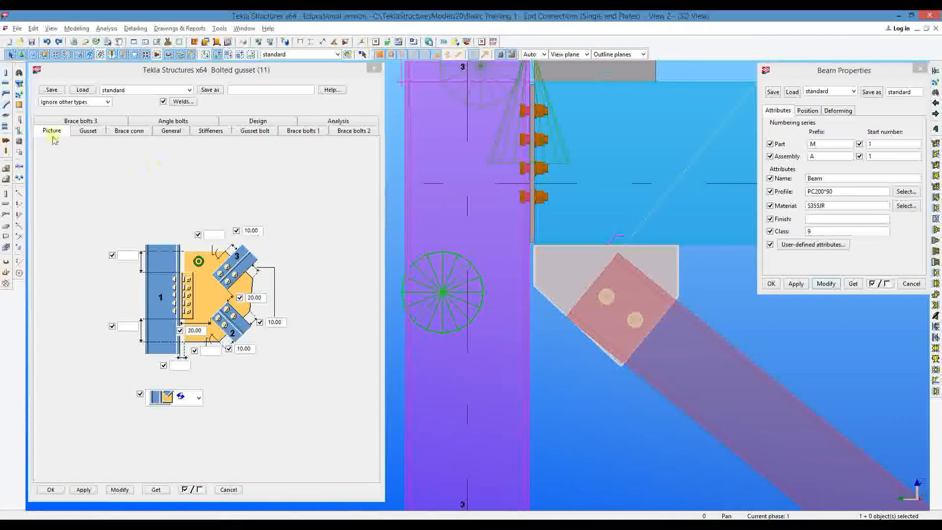
pyautogui.click(80, 132)
pyautogui.moveTo(218, 423); pyautogui.dragTo(180, 428)
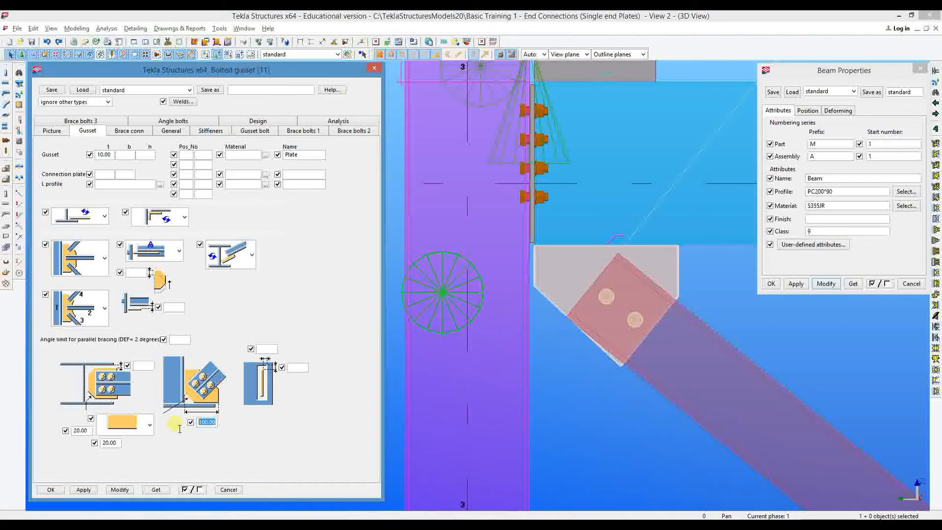
pyautogui.click(120, 489)
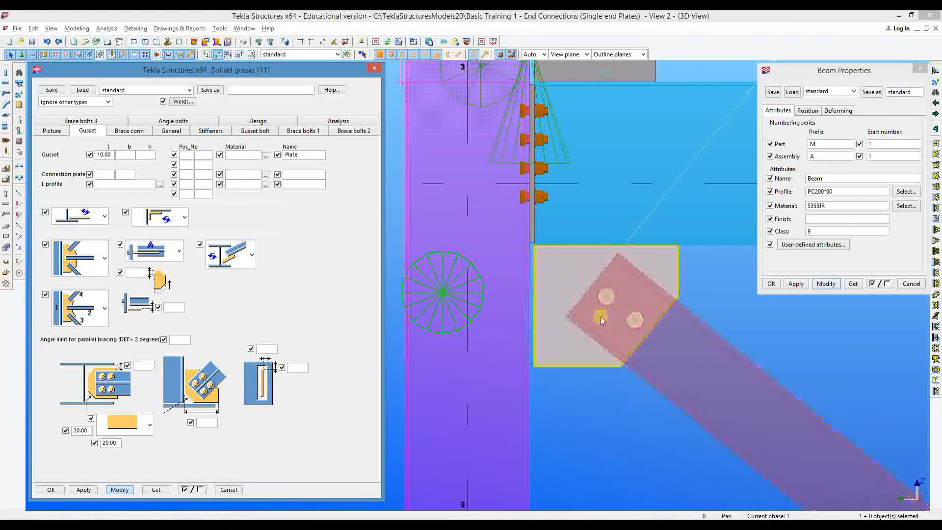
pyautogui.click(374, 68)
pyautogui.rightClick(303, 101)
pyautogui.click(316, 108)
pyautogui.click(281, 132)
# Open the properties of the end plate connection between the column and the horizontal beam.
pyautogui.scroll(-2, 268, 153)
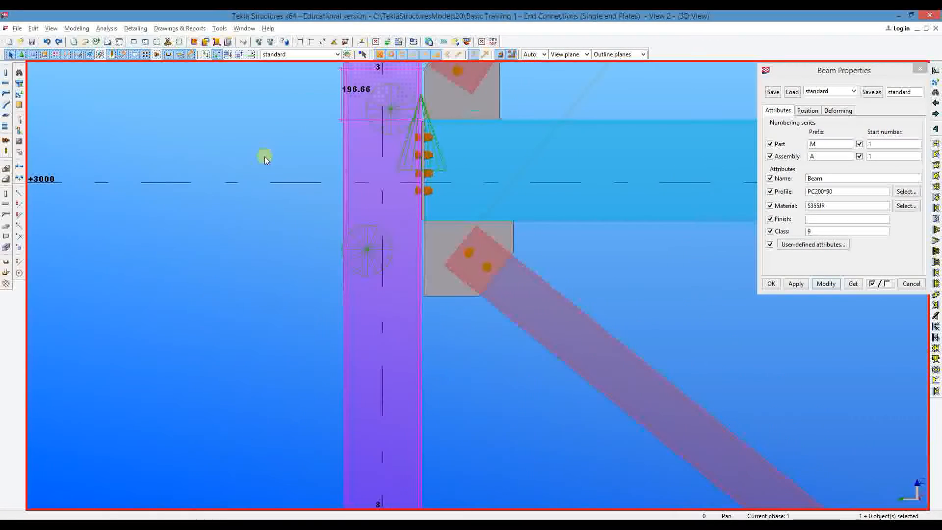
pyautogui.scroll(5, 381, 160)
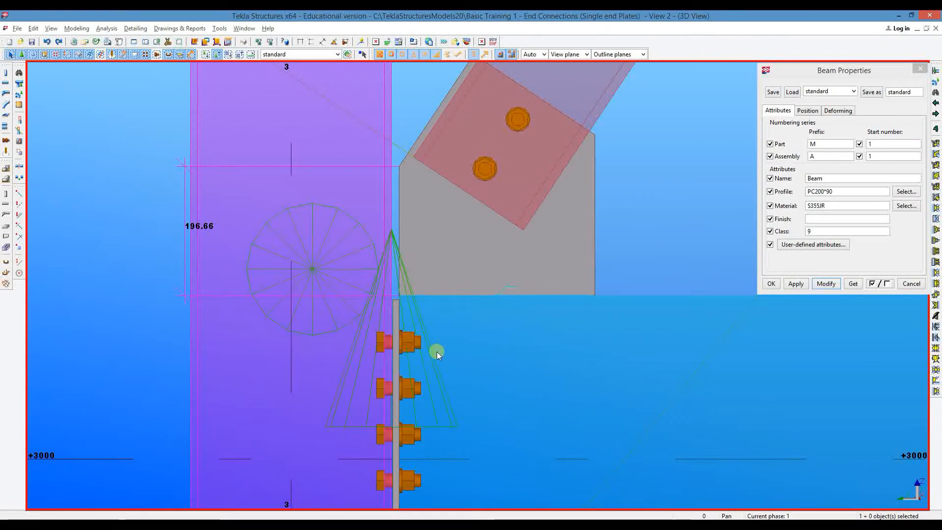
pyautogui.doubleClick(436, 353)
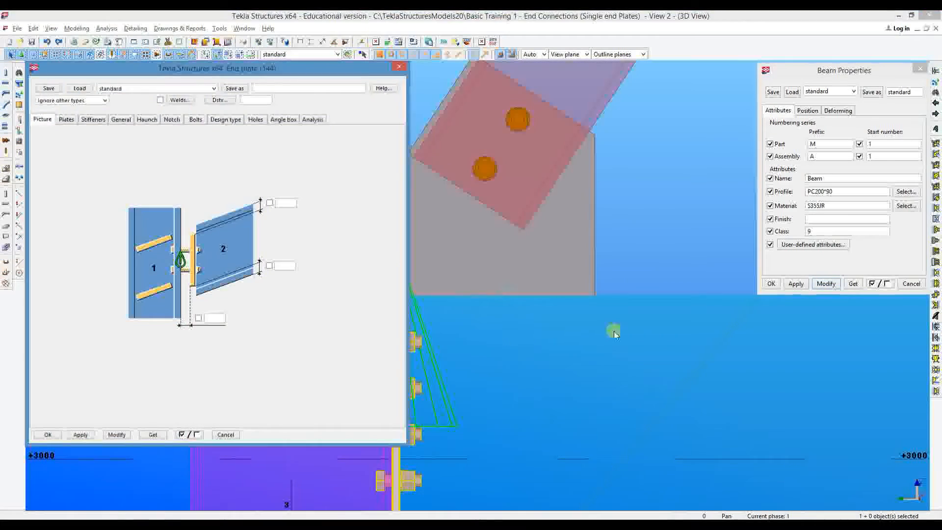
pyautogui.moveTo(480, 356); pyautogui.dragTo(620, 359, button='middle')
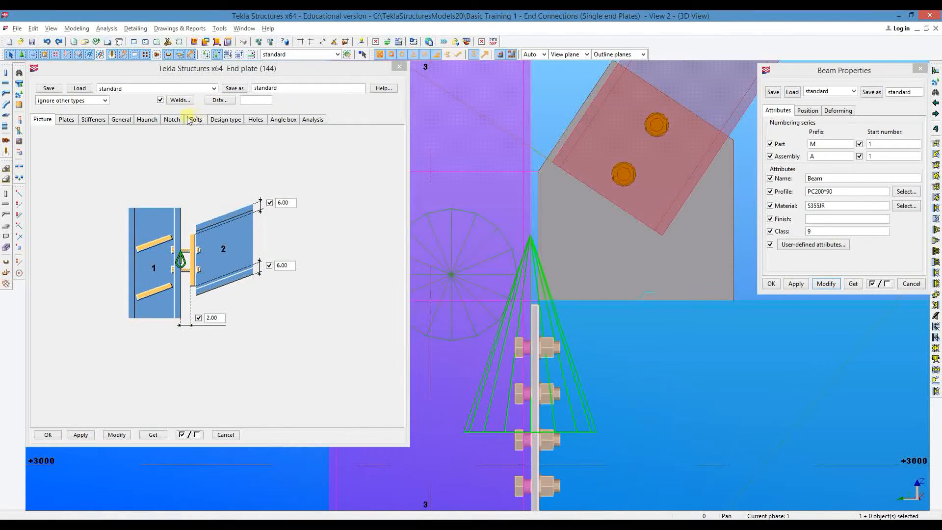
# Measure the vertical distance from the upper gusset's corner at the column down to the horizontal beam's top edge.
pyautogui.click(311, 41)
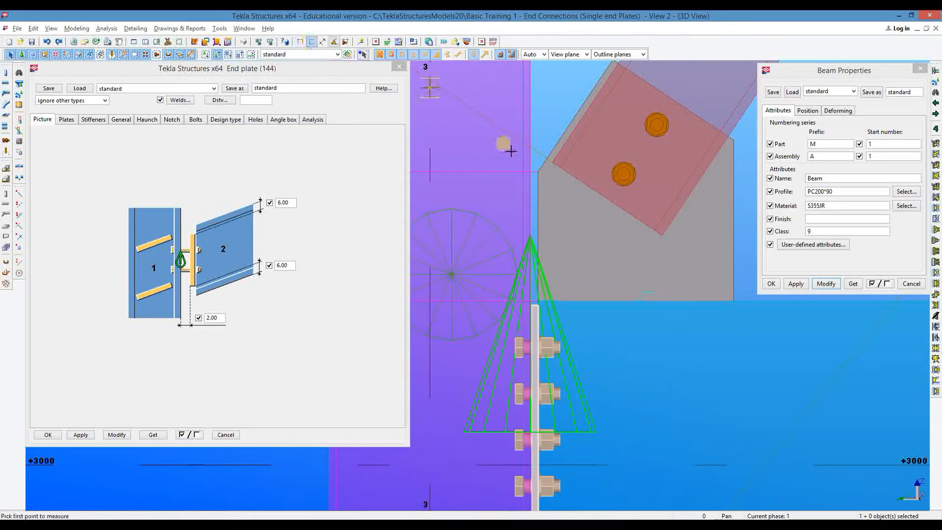
pyautogui.click(539, 171)
pyautogui.click(584, 300)
pyautogui.click(436, 222)
pyautogui.moveTo(466, 227); pyautogui.dragTo(541, 248, button='middle')
pyautogui.rightClick(505, 123)
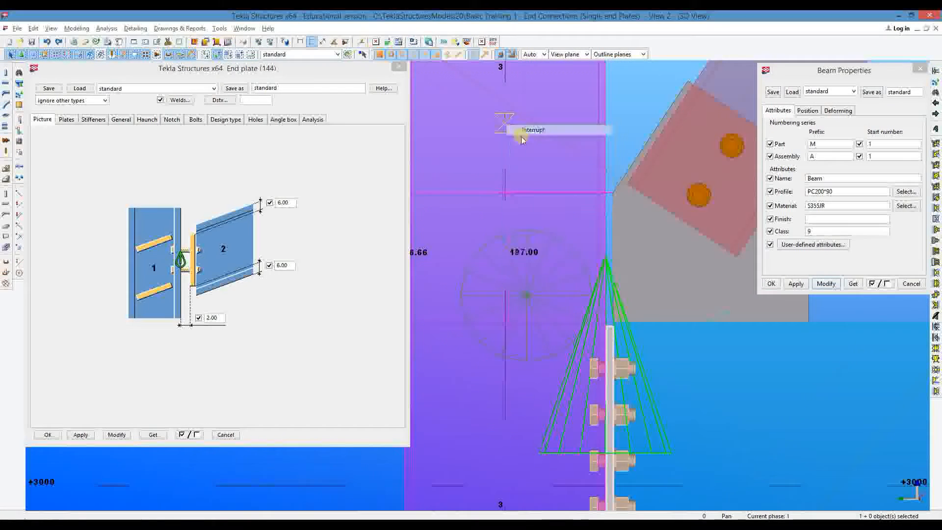
pyautogui.click(532, 130)
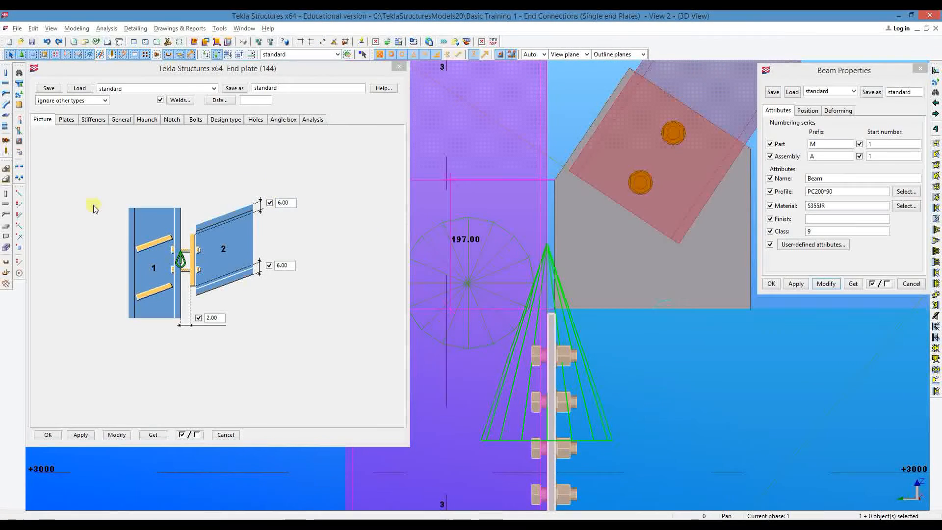
# Calculate 197-35 in Calculator, set the end plate's top bolt distance to -162 mm and apply it.
pyautogui.click(195, 120)
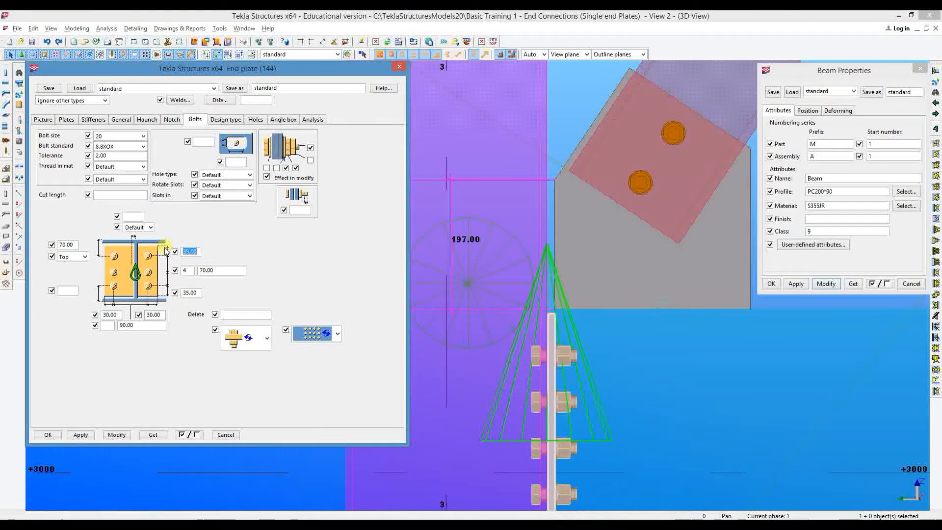
pyautogui.click(304, 525)
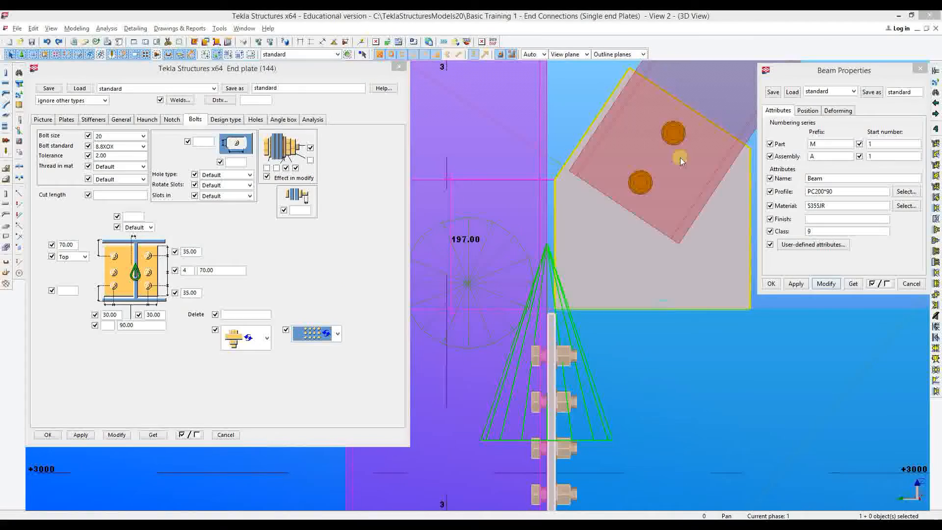
pyautogui.moveTo(571, 178); pyautogui.dragTo(678, 168)
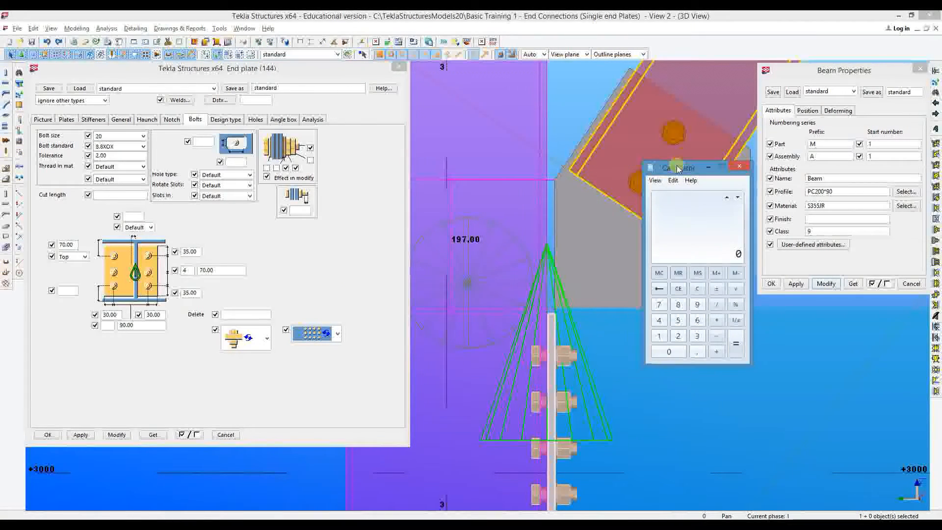
pyautogui.write('197-35')
pyautogui.press('Return')
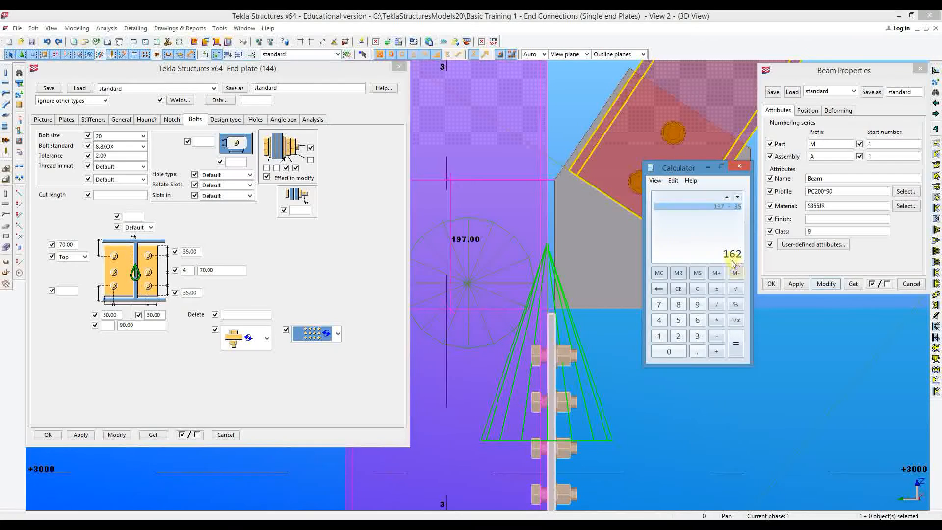
pyautogui.doubleClick(68, 245)
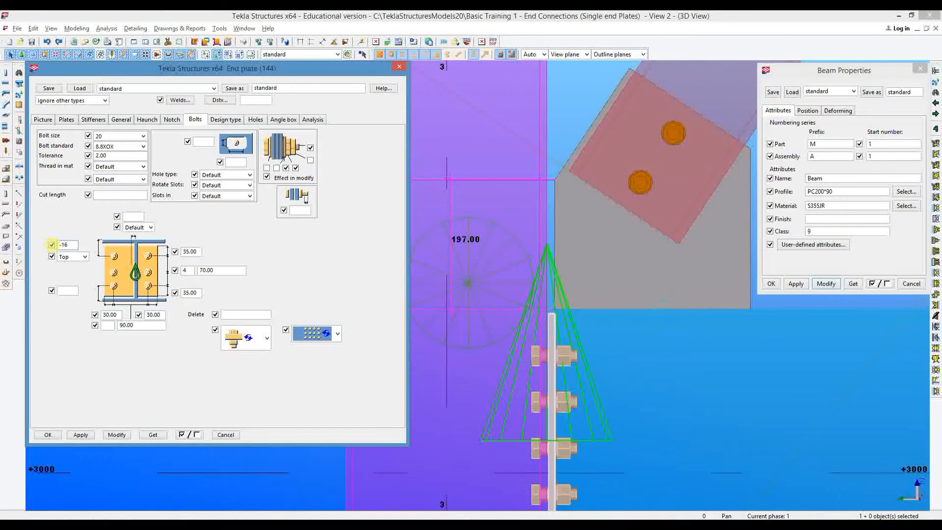
pyautogui.click(117, 434)
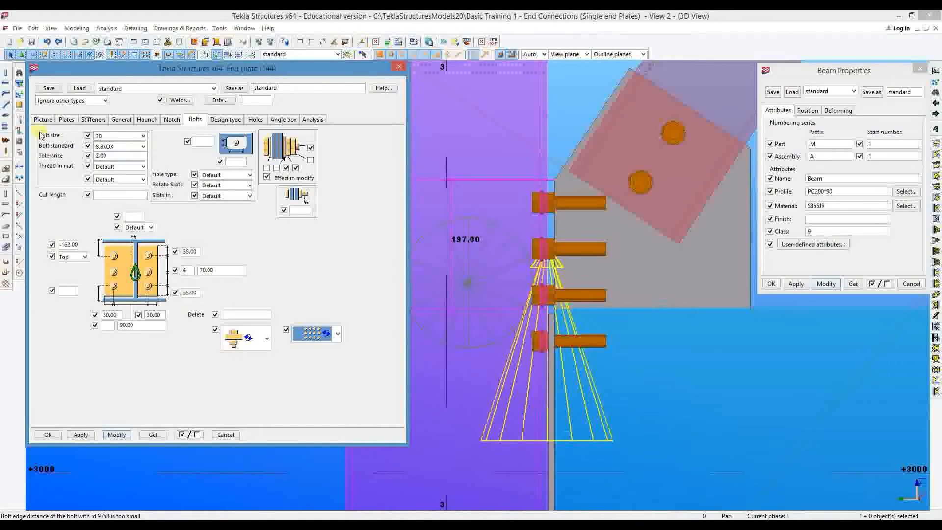
# Clear the end plate connection's upper and lower edge distances beside the secondary beam and apply the change.
pyautogui.click(42, 119)
pyautogui.press('BackSpace')
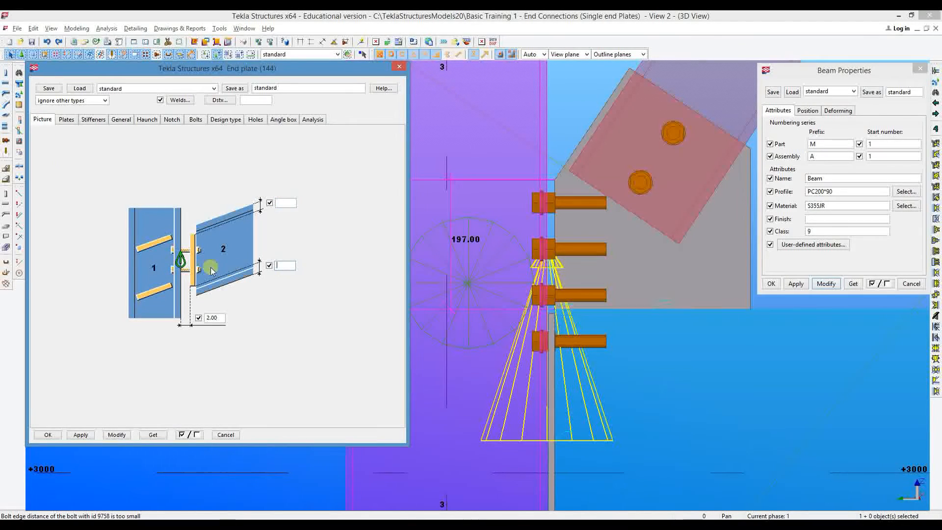
pyautogui.click(117, 434)
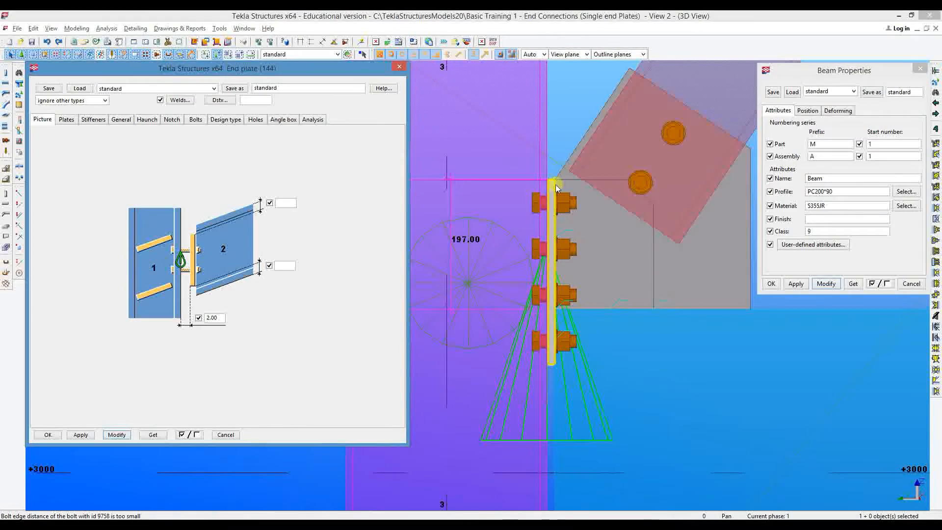
# Measure the vertical distance from the top end plate bolt down to the horizontal beam's top edge.
pyautogui.scroll(2, 554, 191)
pyautogui.scroll(1, 554, 191)
pyautogui.moveTo(582, 240); pyautogui.dragTo(572, 202, button='middle')
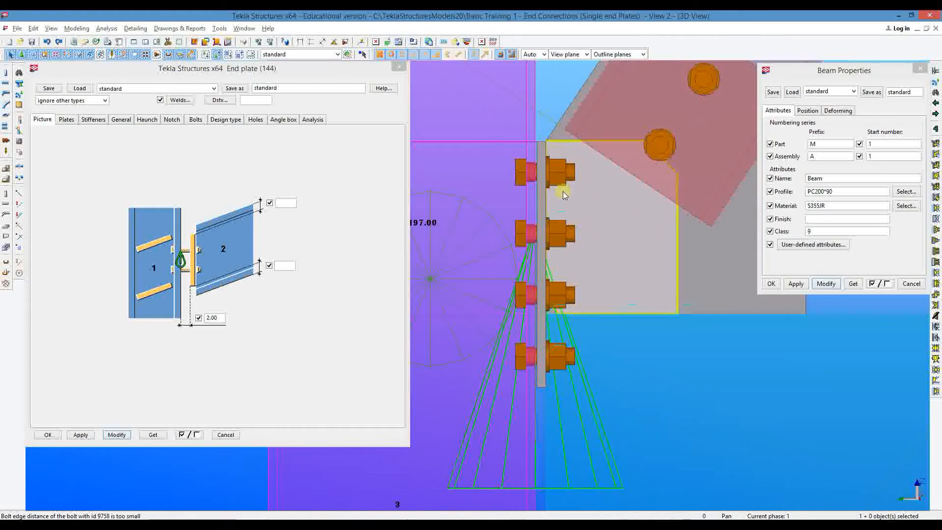
pyautogui.click(312, 43)
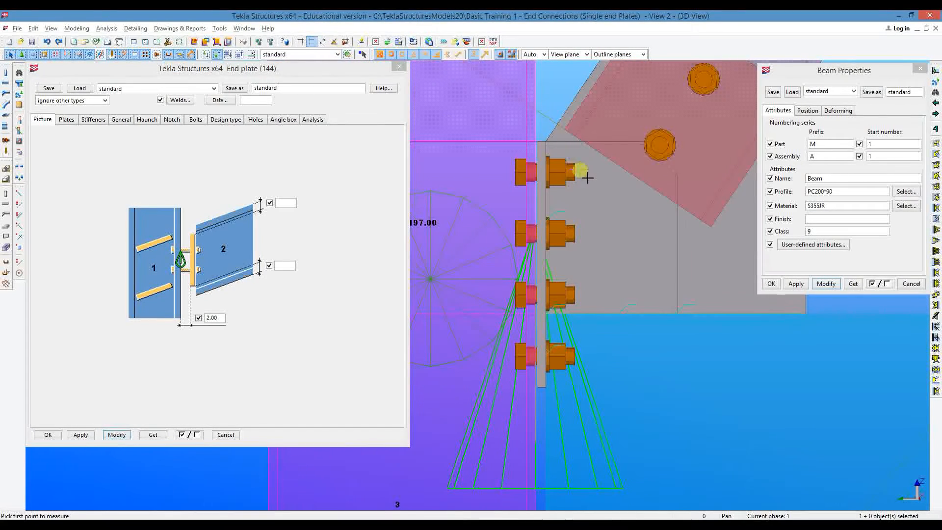
pyautogui.click(576, 172)
pyautogui.click(605, 315)
pyautogui.rightClick(604, 270)
pyautogui.click(612, 238)
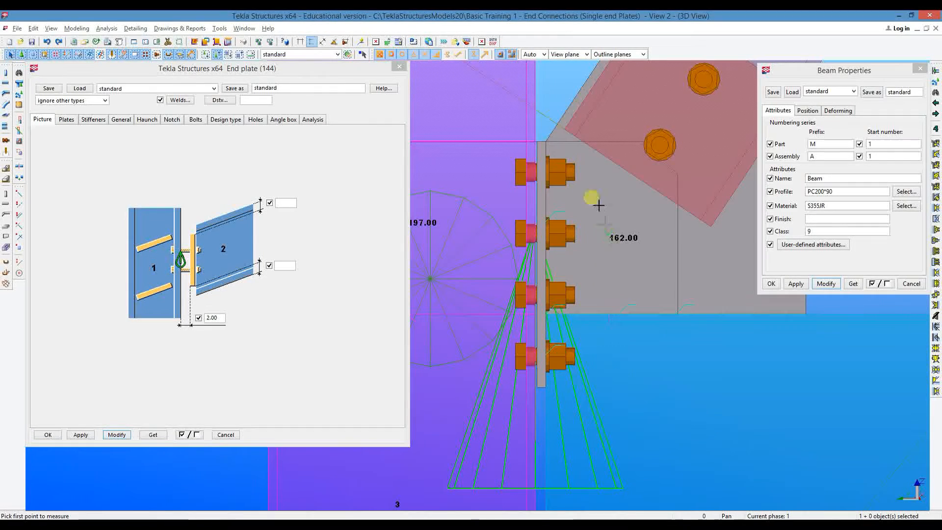
pyautogui.click(617, 241)
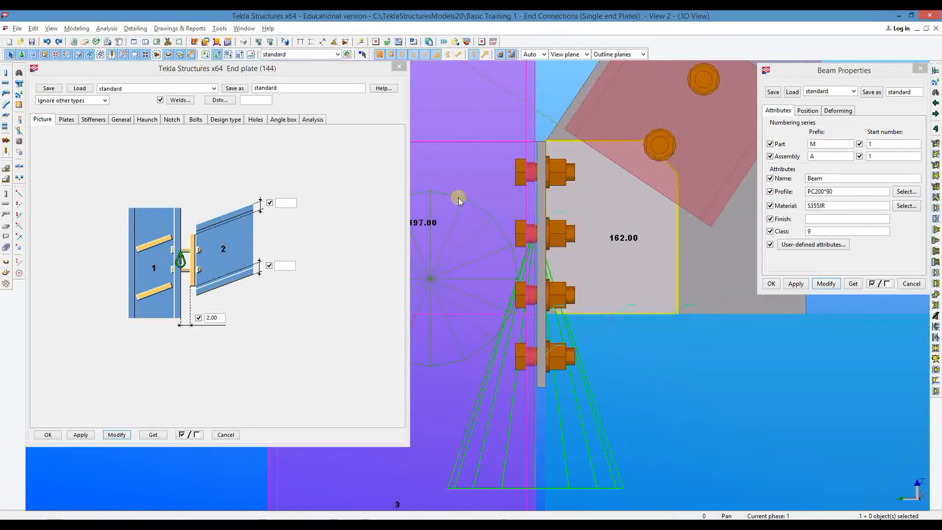
# Set the end plate connection's haunch option to no top or bottom haunch plates and apply it.
pyautogui.click(171, 119)
pyautogui.click(150, 119)
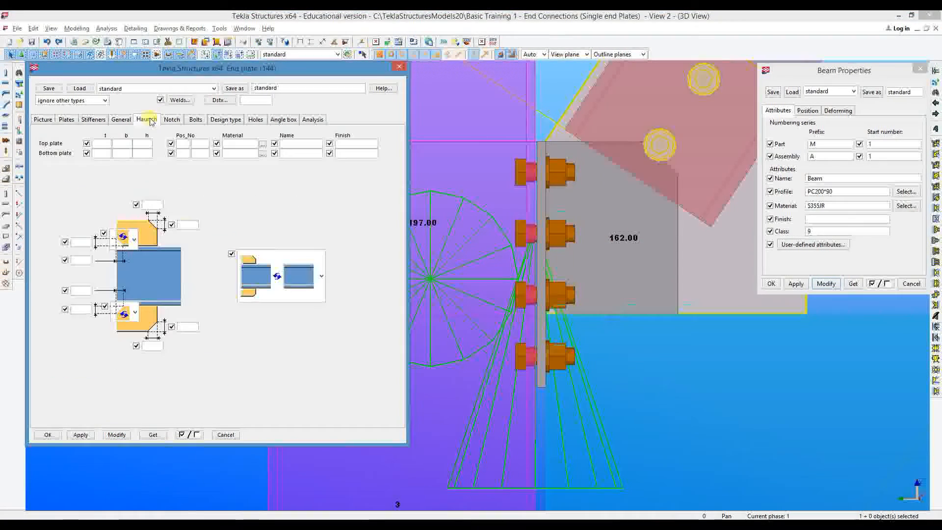
pyautogui.click(297, 277)
pyautogui.click(282, 444)
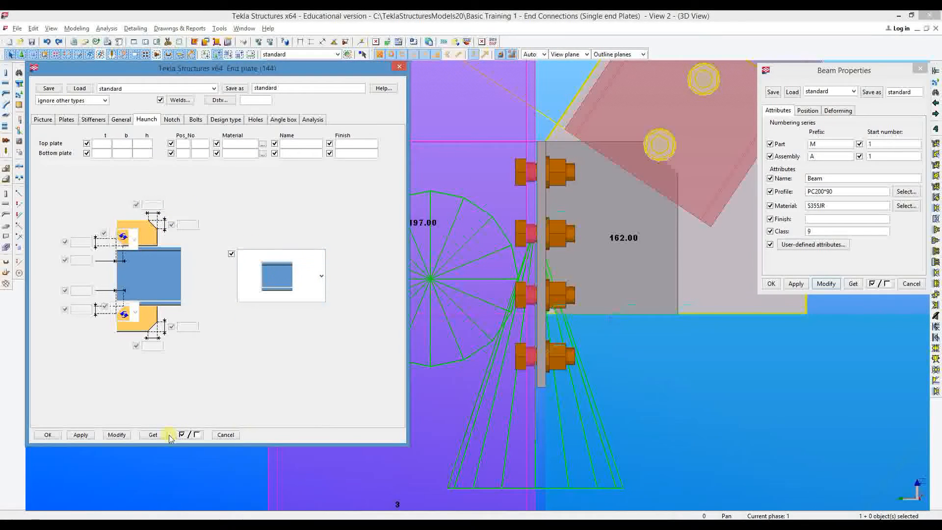
pyautogui.moveTo(463, 260); pyautogui.dragTo(451, 237, button='middle')
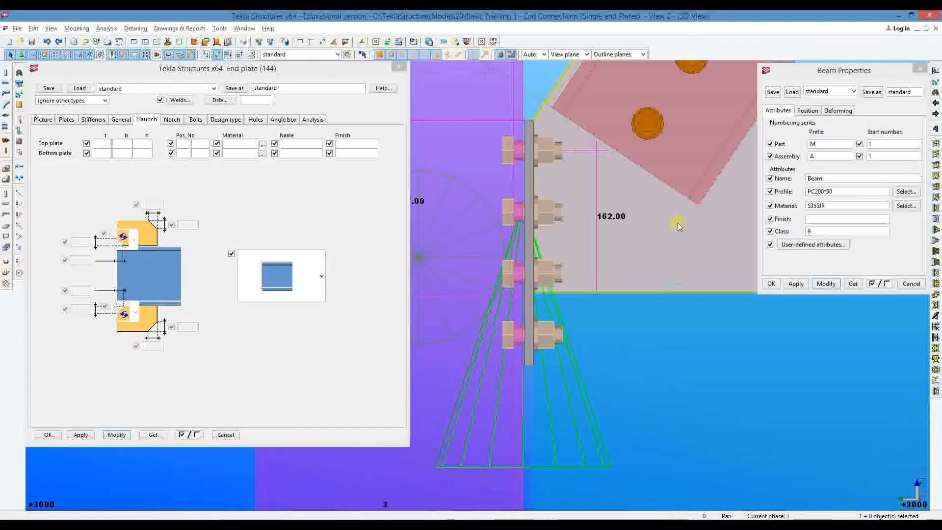
pyautogui.moveTo(587, 206); pyautogui.dragTo(579, 207, button='middle')
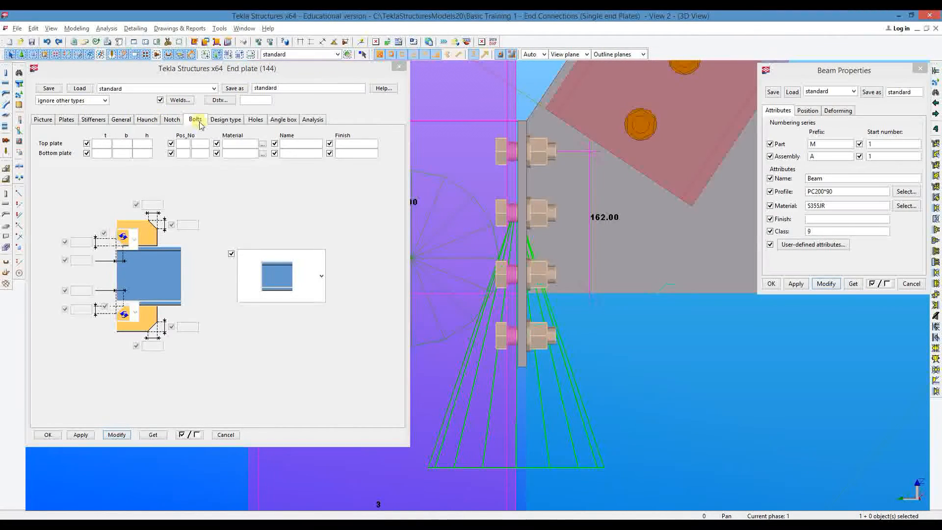
# Measure the vertical distance from the second end plate bolt down to the horizontal beam's top edge.
pyautogui.click(195, 120)
pyautogui.moveTo(507, 257); pyautogui.dragTo(473, 250, button='middle')
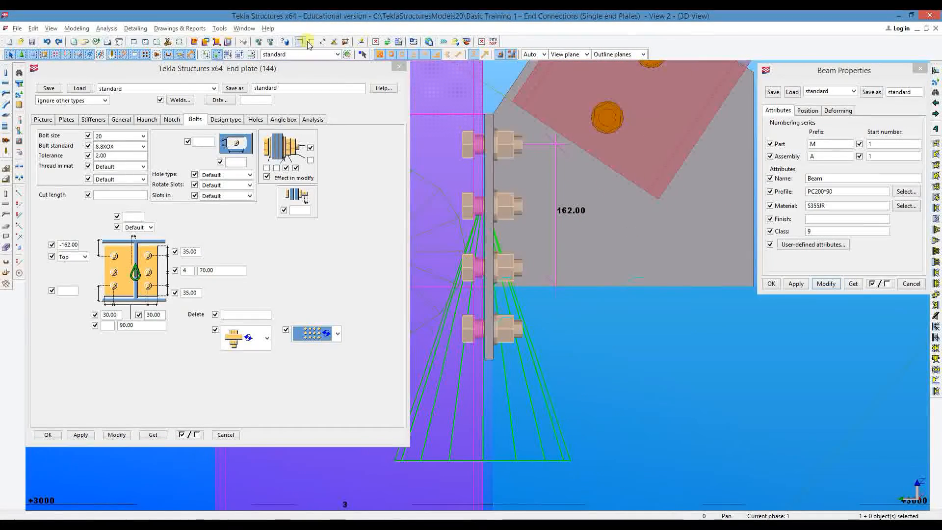
pyautogui.click(523, 206)
pyautogui.click(534, 285)
pyautogui.click(534, 276)
pyautogui.rightClick(643, 248)
pyautogui.click(654, 254)
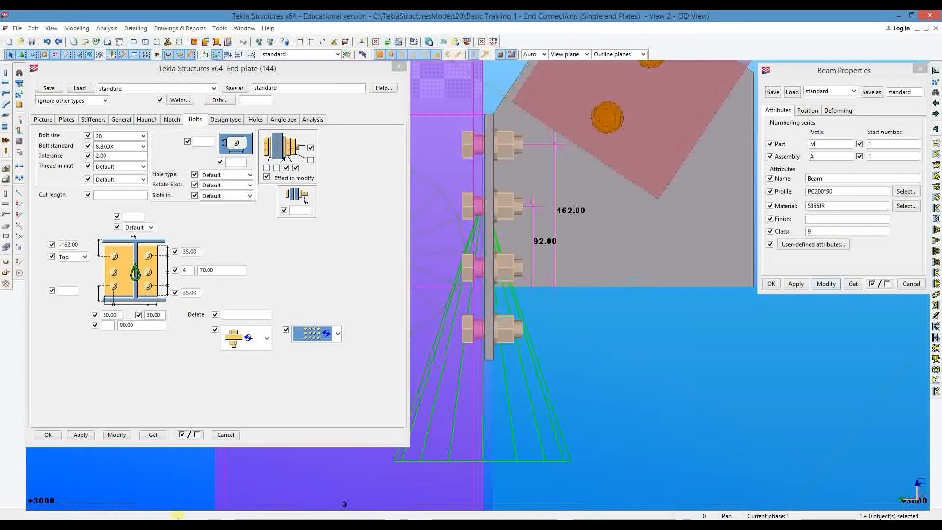
# Calculate 162/2 in Calculator, set the end plate's vertical bolt spacing to 81 70 and apply it.
pyautogui.hotkey('alt', 'Tab')
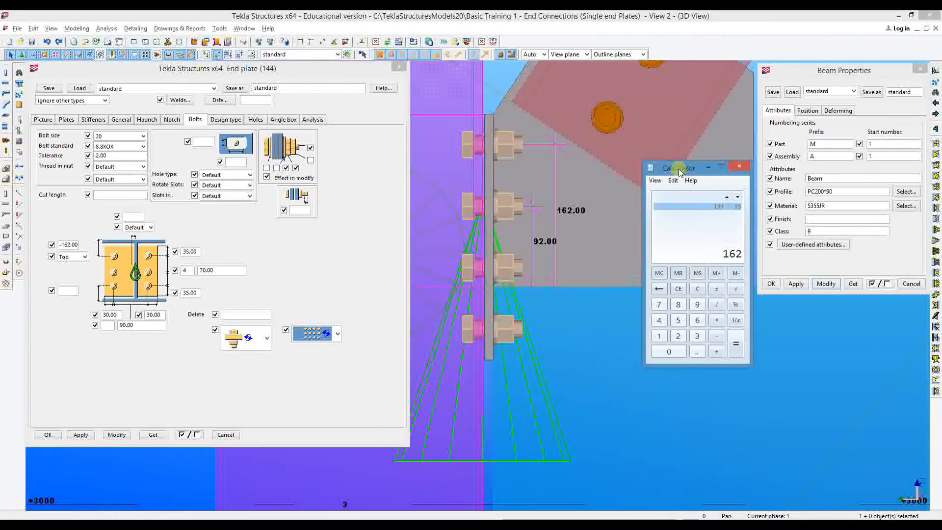
pyautogui.write('/2')
pyautogui.press('Return')
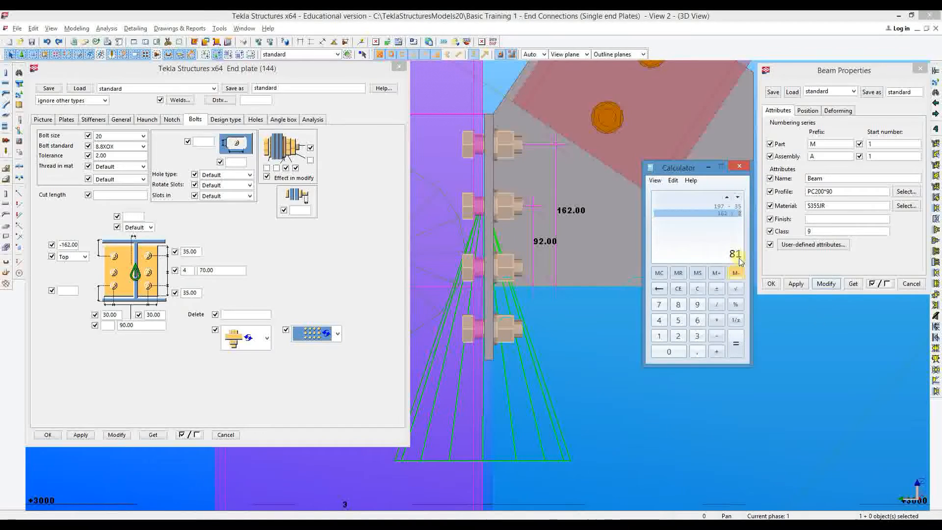
pyautogui.click(742, 170)
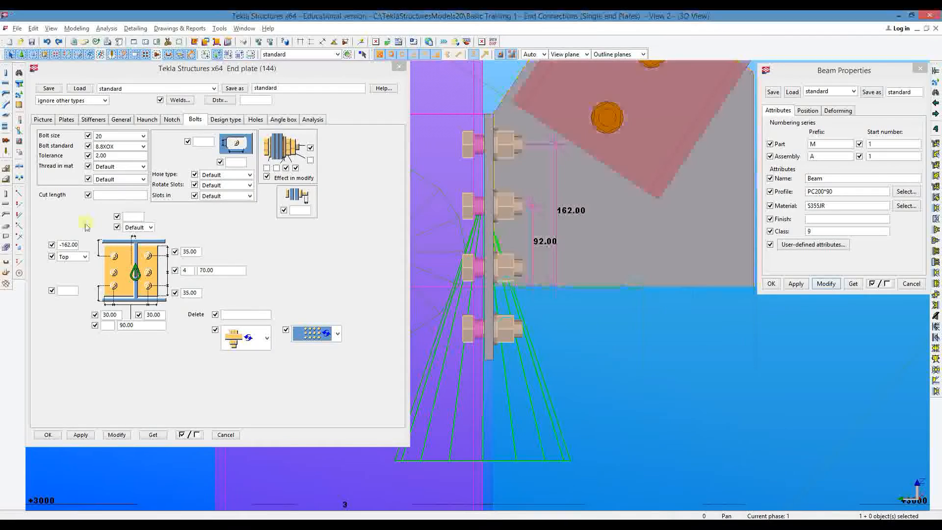
pyautogui.click(204, 273)
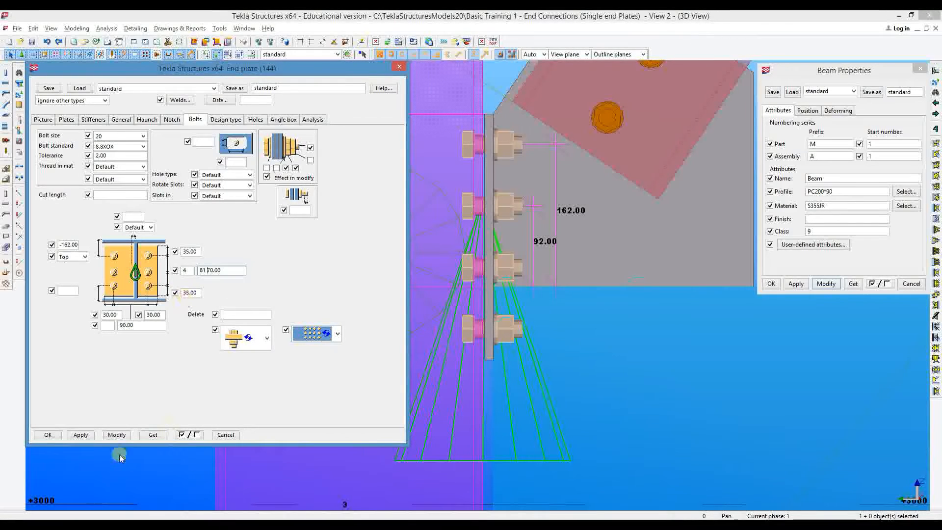
pyautogui.click(118, 435)
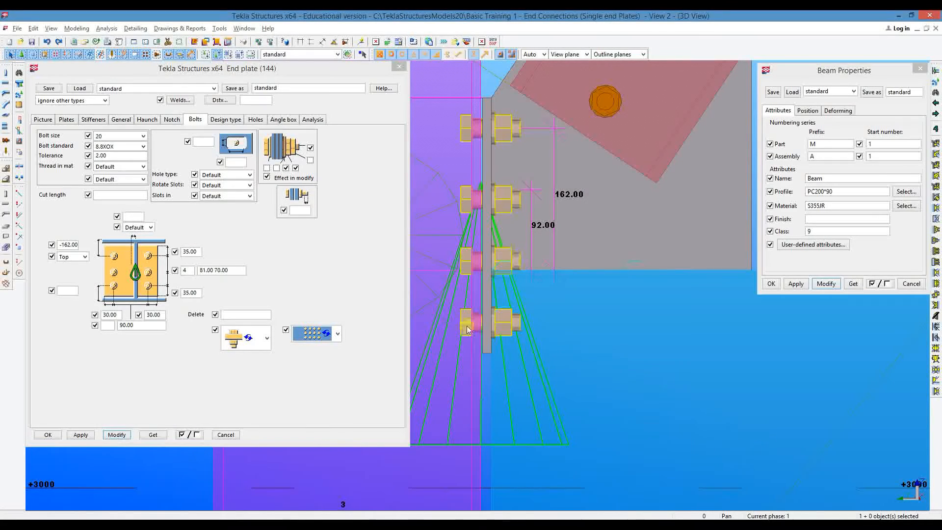
# Calculate 81+70 in Calculator, set the end plate's vertical bolt spacing to 81 151 70 and apply it.
pyautogui.click(188, 519)
pyautogui.write('81 ')
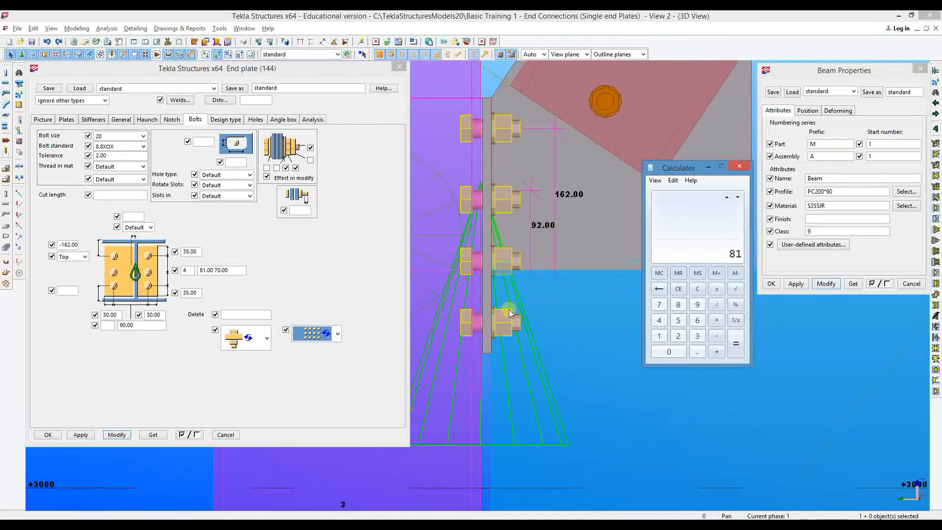
pyautogui.write('+ 70')
pyautogui.press('Return')
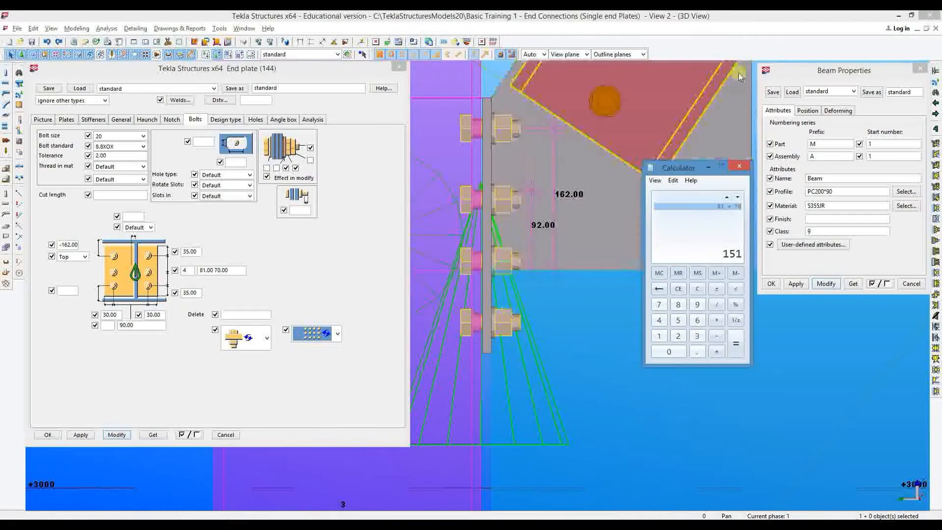
pyautogui.click(600, 253)
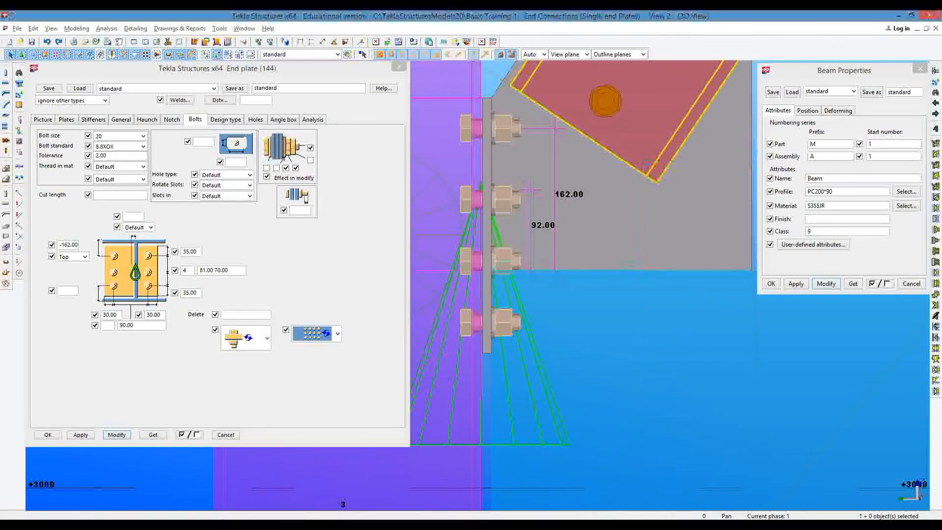
pyautogui.click(218, 275)
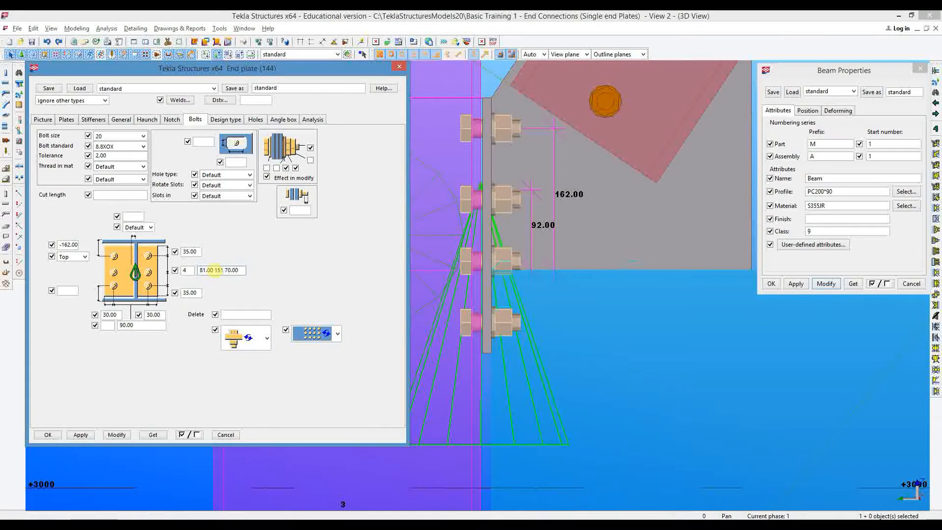
pyautogui.click(117, 435)
pyautogui.moveTo(546, 405); pyautogui.dragTo(568, 254, button='middle')
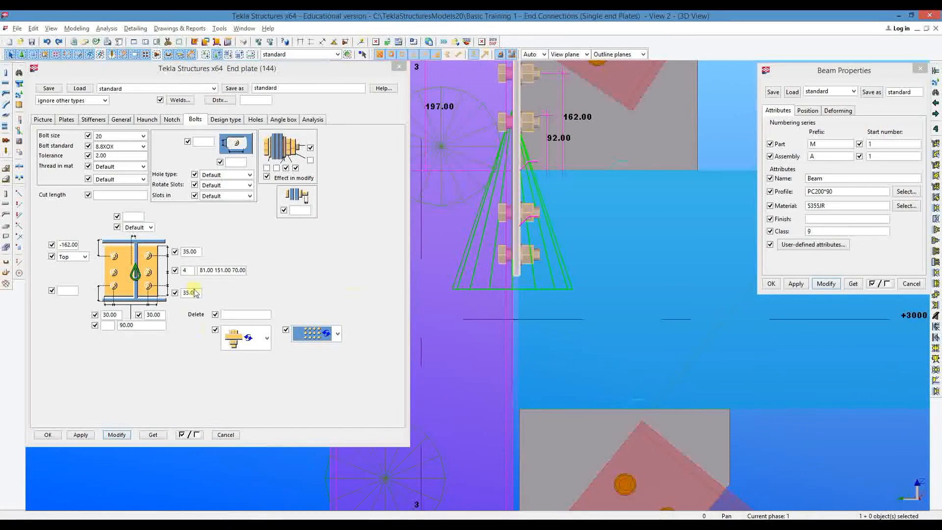
# Set the end plate to 8 bolt rows with vertical spacing 81 151 2*70 and apply the change.
pyautogui.click(237, 272)
pyautogui.write('2*')
pyautogui.doubleClick(193, 272)
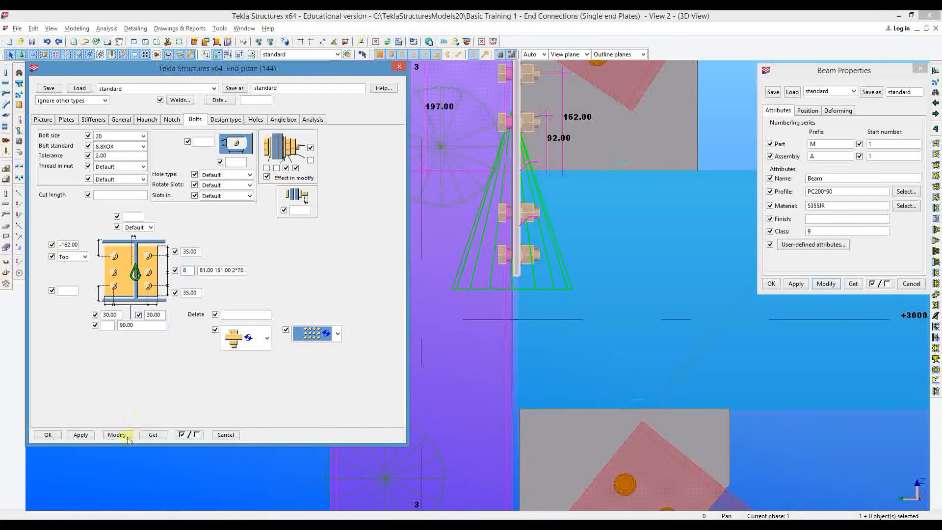
pyautogui.moveTo(551, 330); pyautogui.dragTo(548, 346, button='middle')
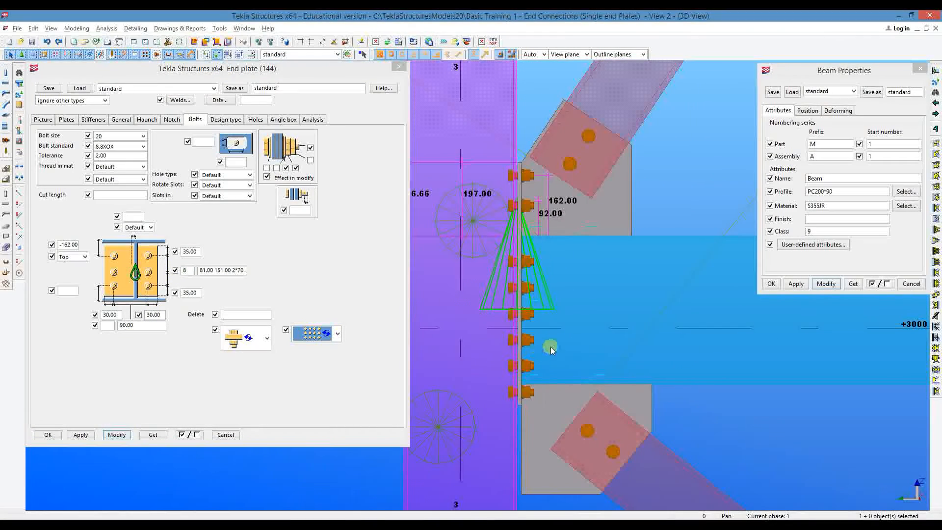
# Check the horizontal beam's profile in its properties, close them and examine the end plate bolt rows along the beam depth.
pyautogui.doubleClick(682, 243)
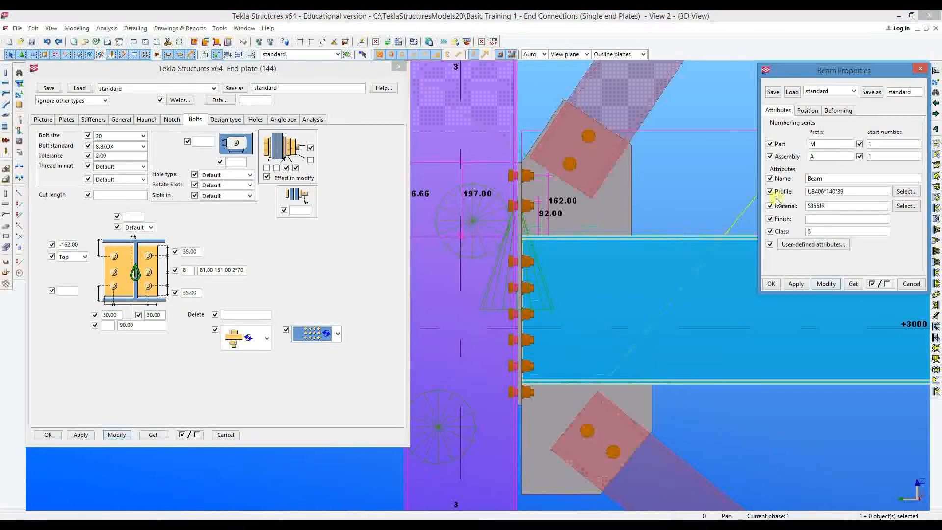
pyautogui.click(902, 76)
pyautogui.click(920, 69)
pyautogui.moveTo(553, 302); pyautogui.dragTo(609, 268, button='middle')
pyautogui.scroll(1, 528, 297)
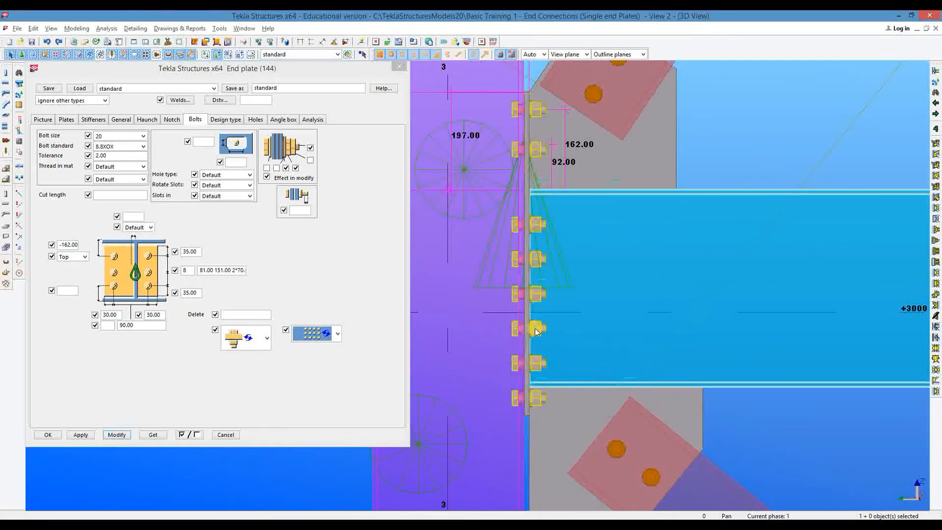
# Reduce the end plate connection to 6 bolt rows and apply the change.
pyautogui.click(234, 270)
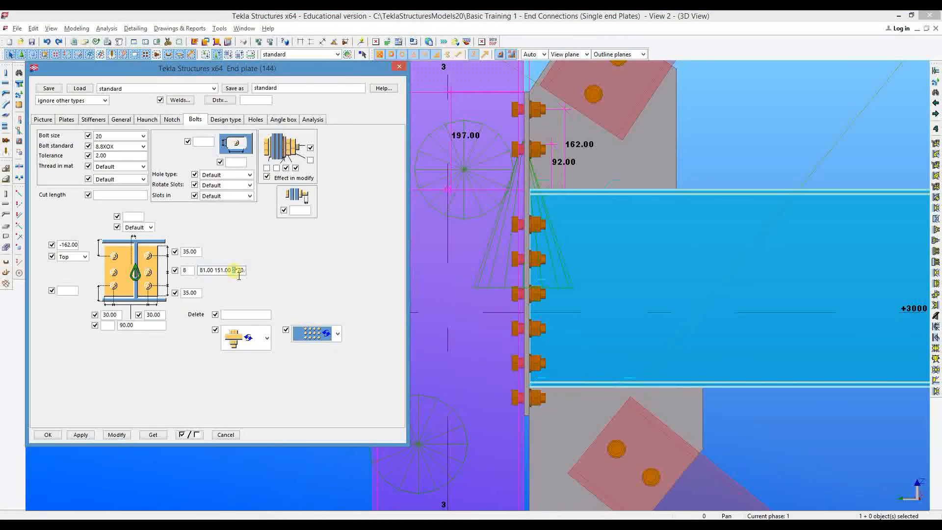
pyautogui.doubleClick(185, 269)
pyautogui.write('6')
pyautogui.click(116, 447)
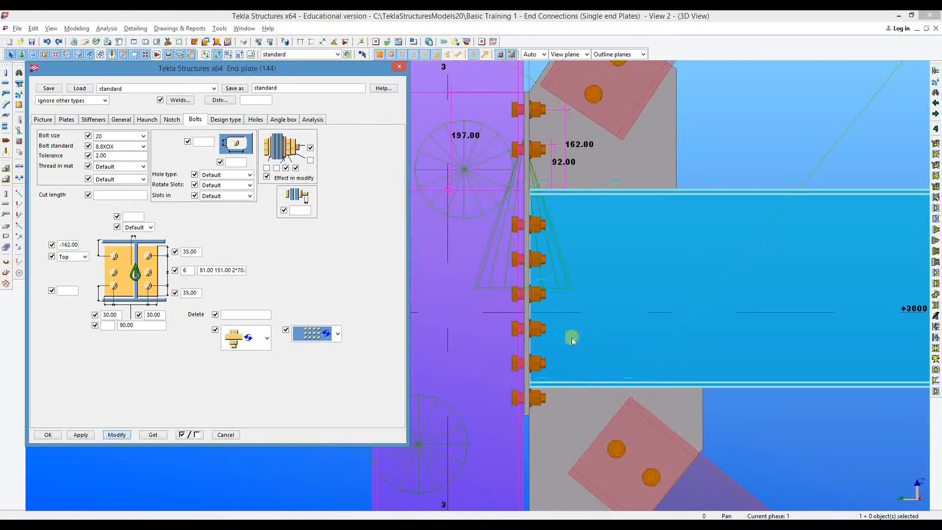
pyautogui.click(568, 269)
pyautogui.click(117, 435)
pyautogui.moveTo(654, 238); pyautogui.dragTo(613, 364, button='middle')
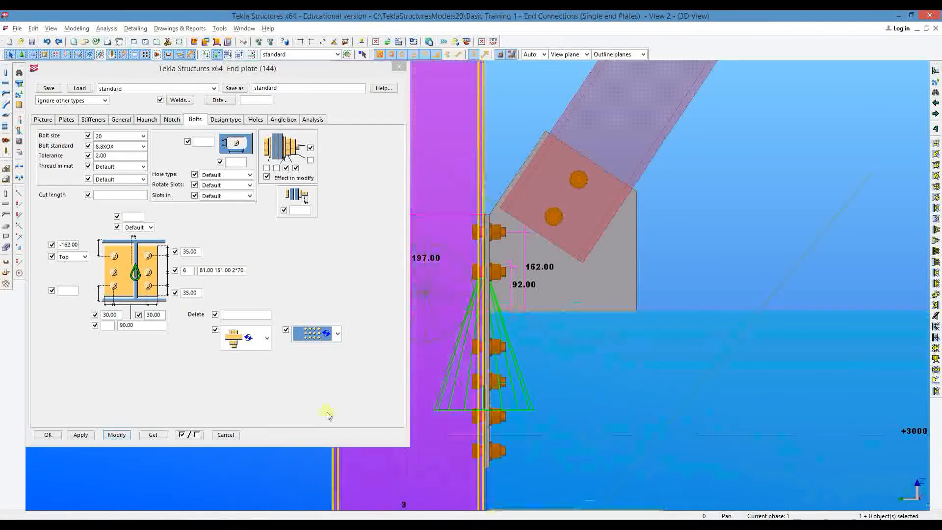
# Try a value of 6 for the lower edge dimension of the connection's secondary beam, and clear it again.
pyautogui.click(43, 119)
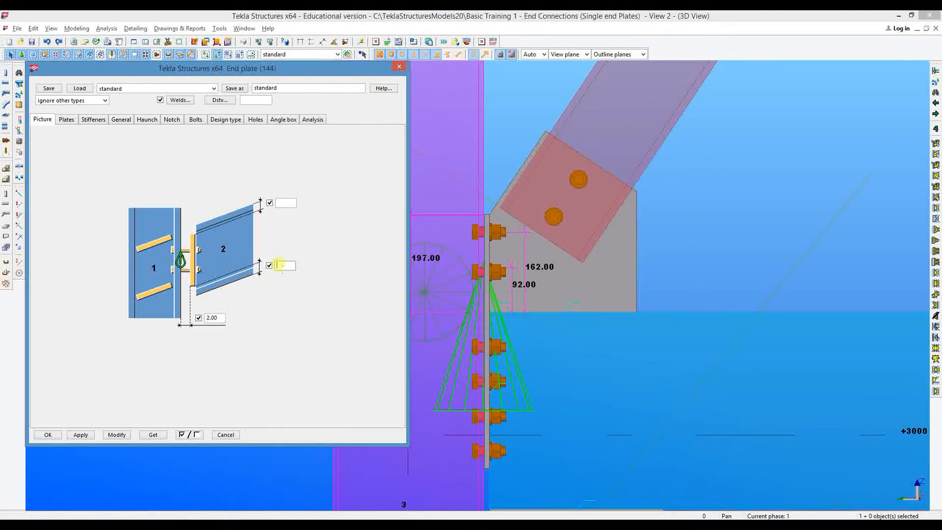
pyautogui.moveTo(610, 413); pyautogui.dragTo(627, 200, button='middle')
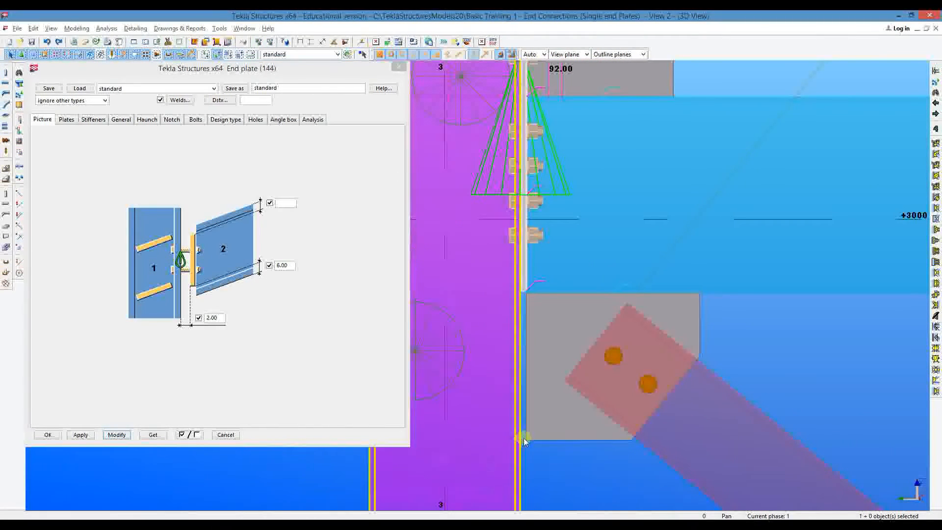
pyautogui.doubleClick(282, 265)
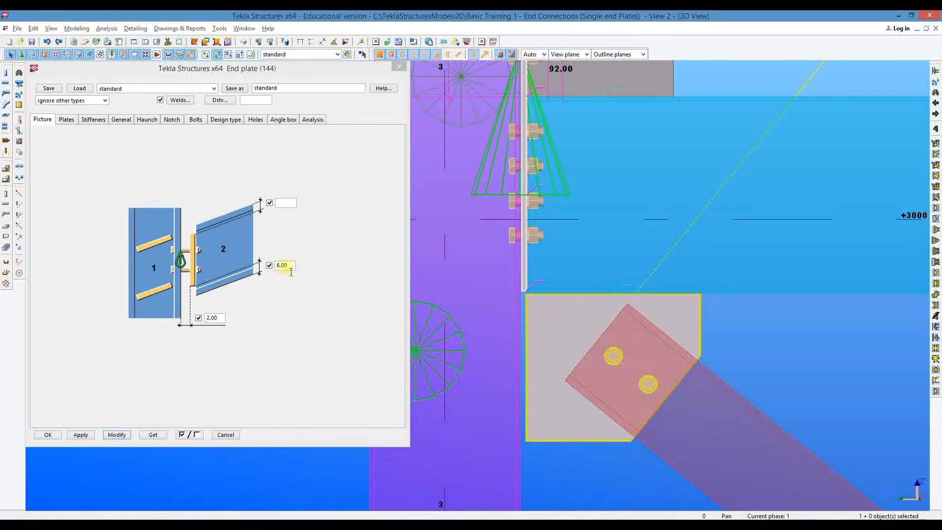
pyautogui.click(117, 435)
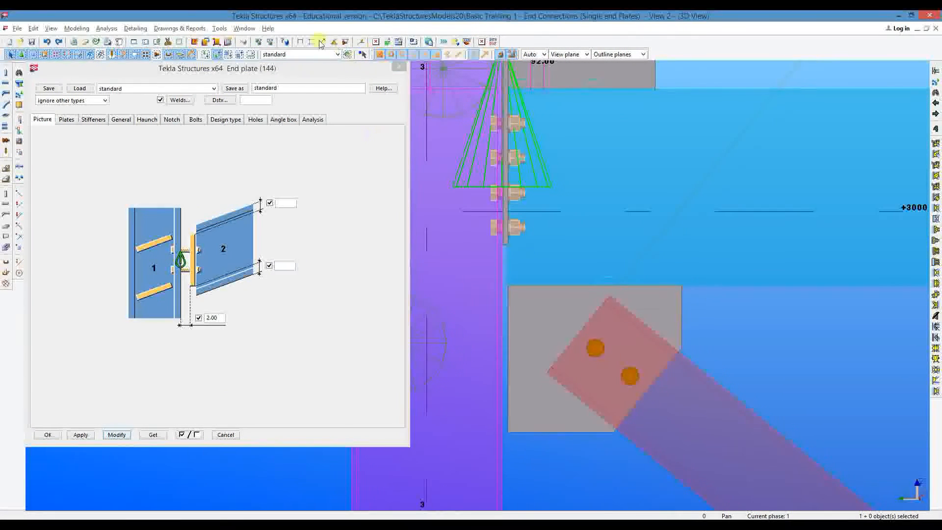
# Measure the vertical distance from the lowest end plate bolt down to the horizontal beam's bottom edge.
pyautogui.click(314, 40)
pyautogui.click(524, 227)
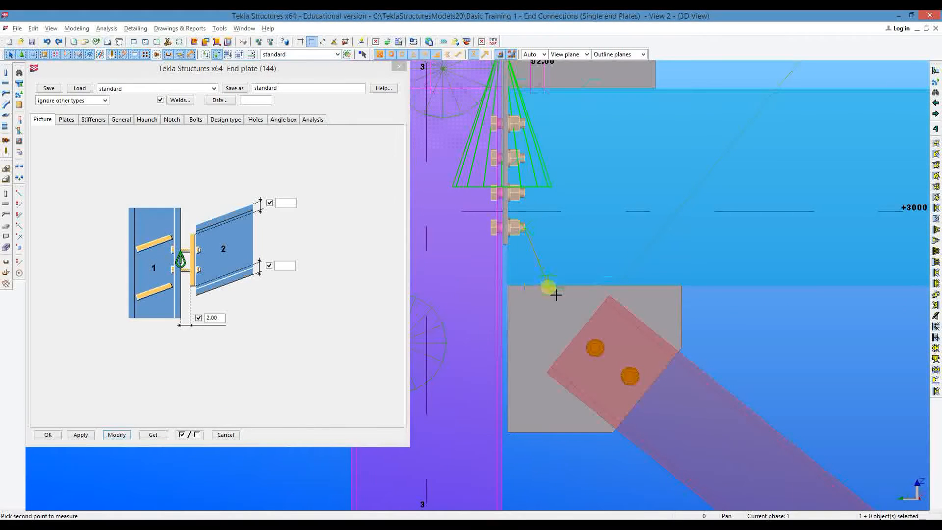
pyautogui.click(722, 288)
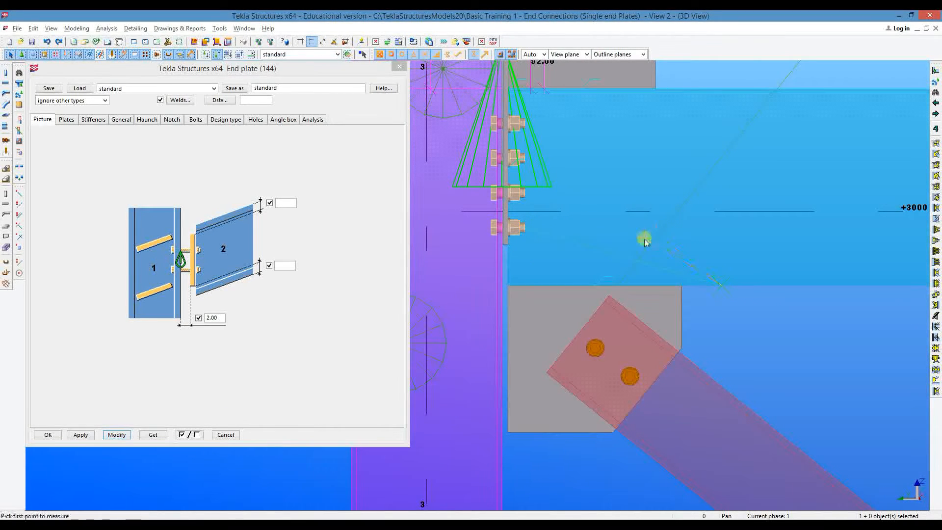
pyautogui.rightClick(647, 186)
pyautogui.click(657, 190)
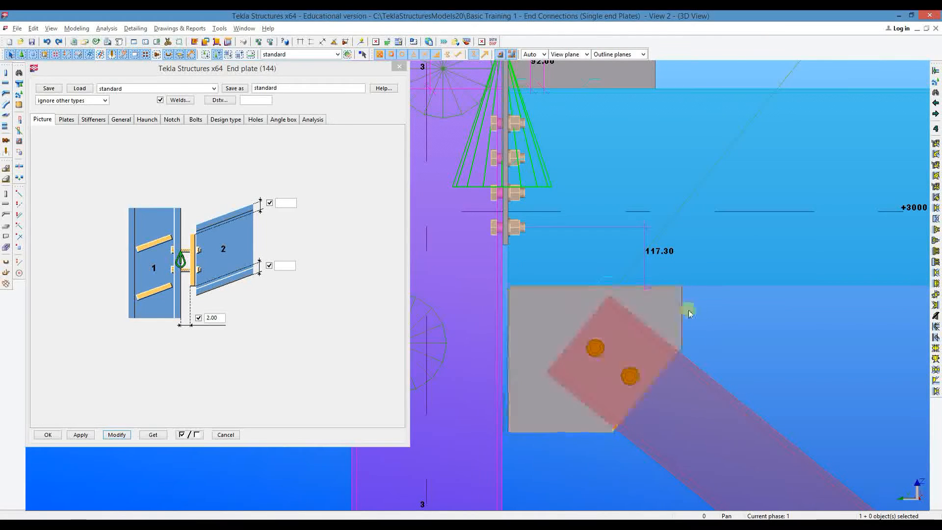
pyautogui.click(513, 330)
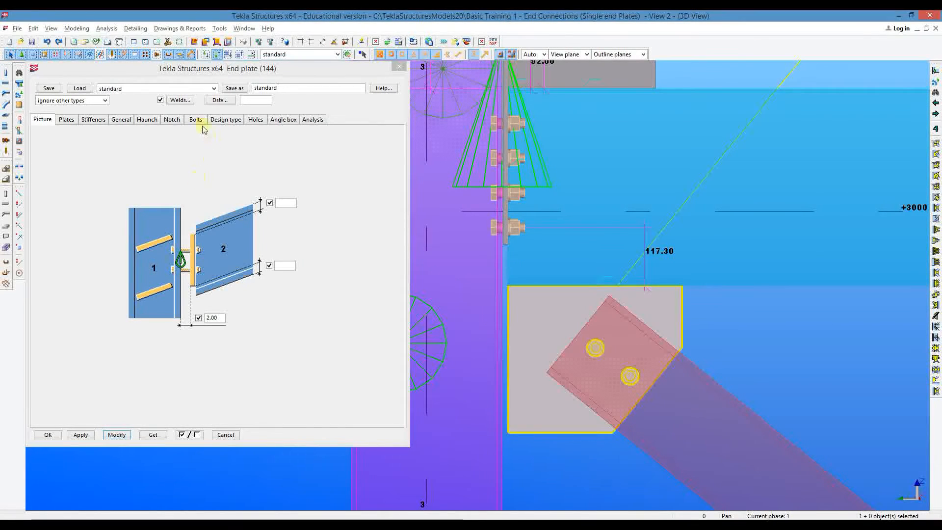
# Calculate 117+55 in Calculator, set the end plate's vertical bolt spacing to 81 151 2*70 172.30 and apply it.
pyautogui.click(197, 121)
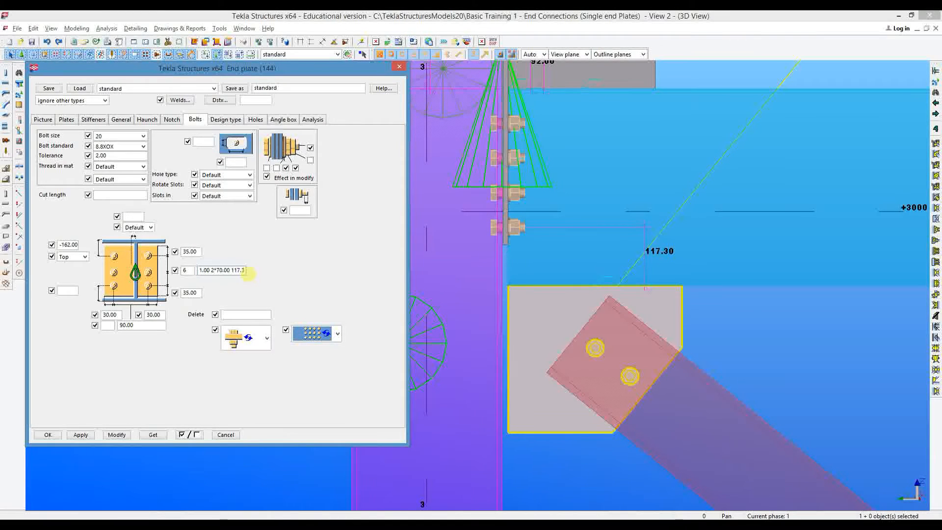
pyautogui.click(232, 269)
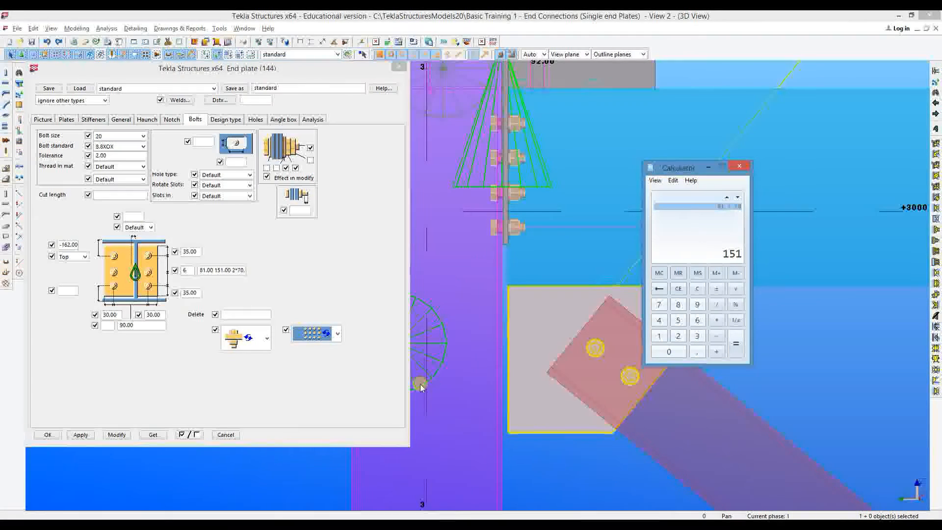
pyautogui.moveTo(680, 168); pyautogui.dragTo(714, 171)
pyautogui.write('11')
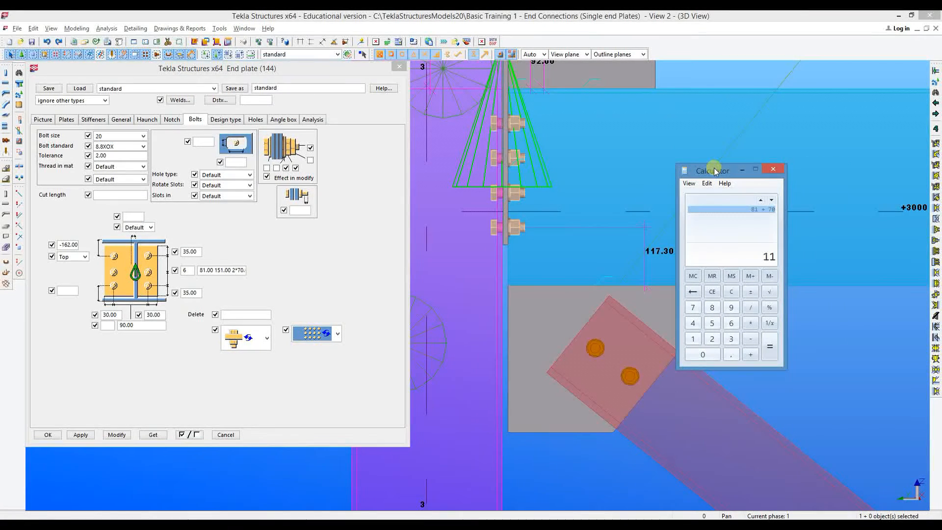
pyautogui.write('7+55')
pyautogui.press('Return')
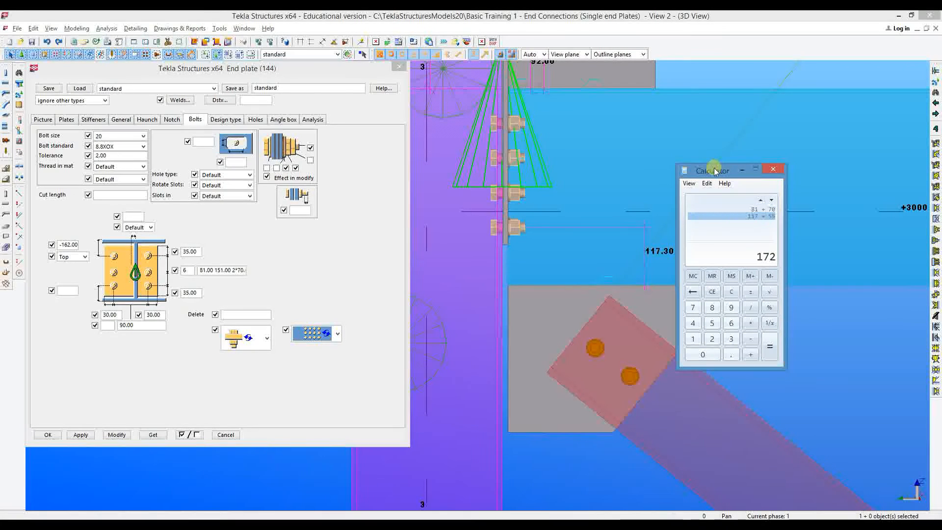
pyautogui.click(773, 169)
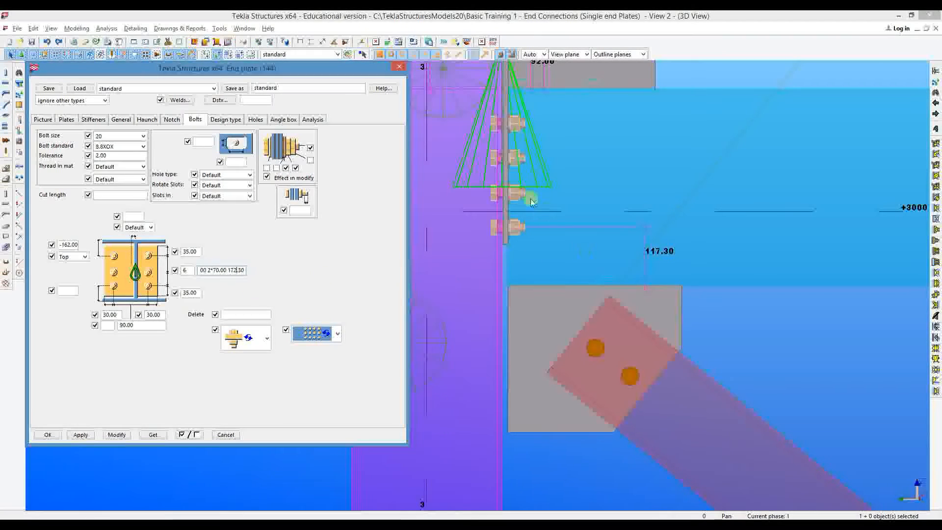
pyautogui.click(540, 185)
pyautogui.click(128, 435)
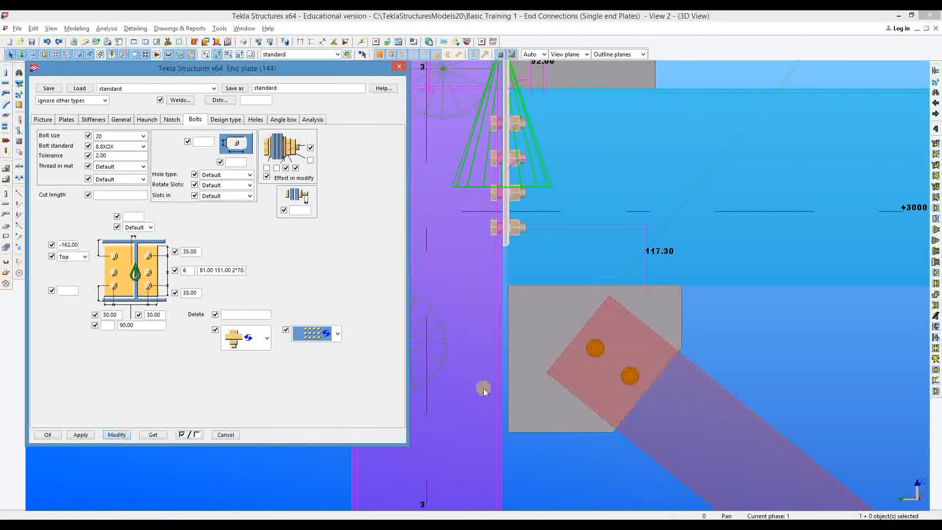
pyautogui.click(536, 181)
pyautogui.moveTo(536, 183); pyautogui.dragTo(535, 211, button='middle')
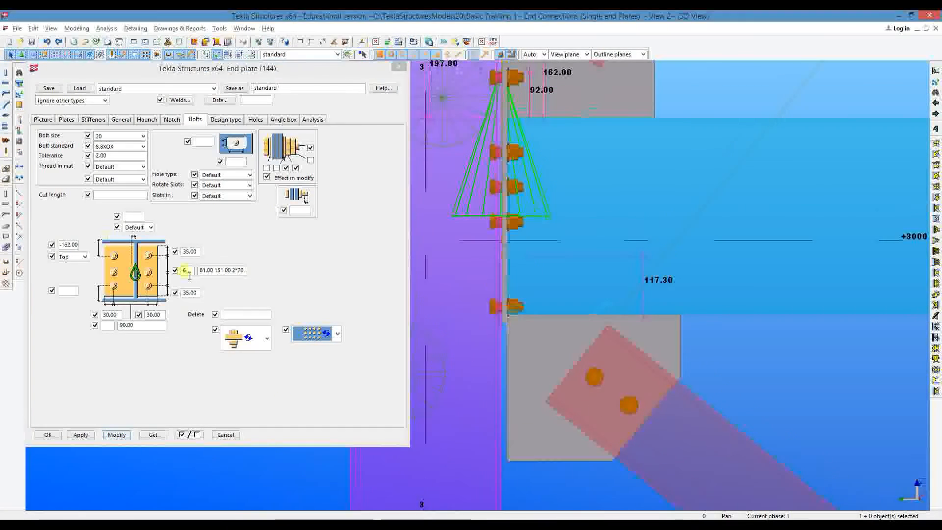
# Set the end plate to 9 bolt rows with vertical spacing 81 151 3*70 172.30 and apply the changes.
pyautogui.moveTo(193, 271); pyautogui.dragTo(173, 271)
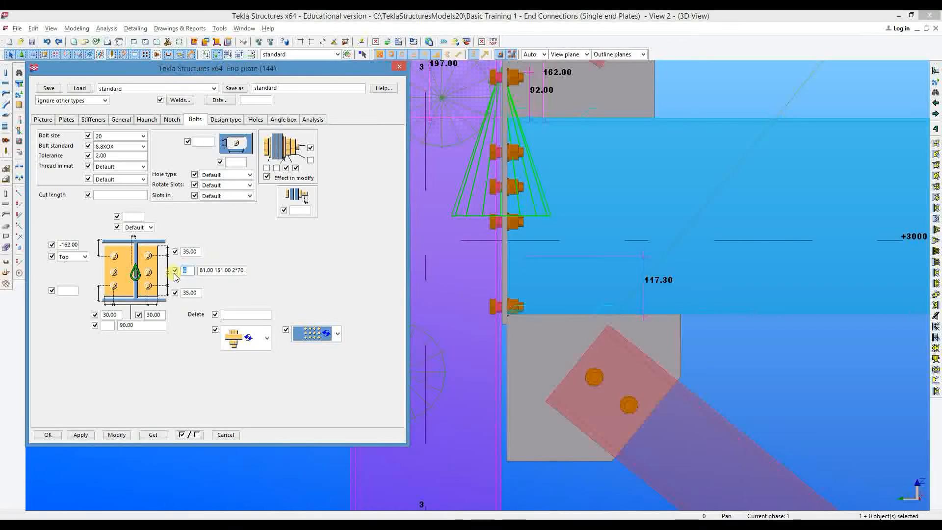
pyautogui.click(117, 435)
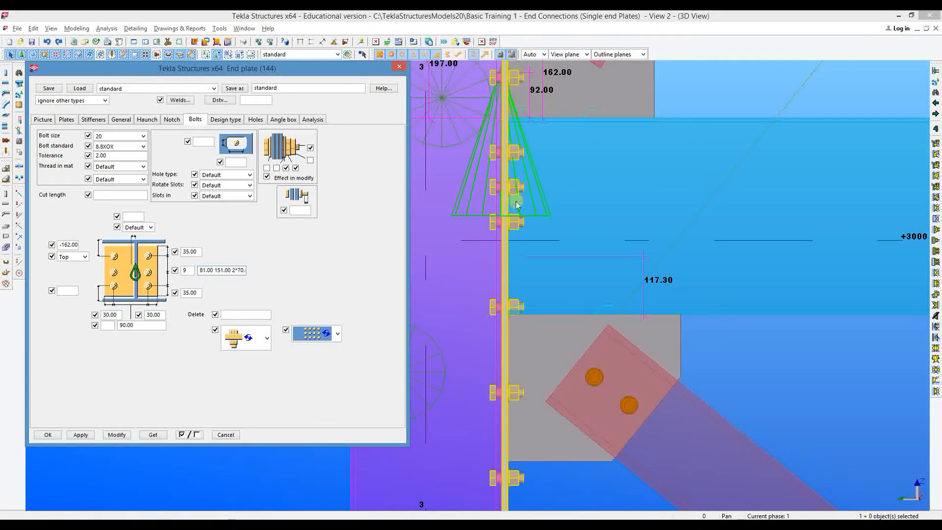
pyautogui.click(239, 273)
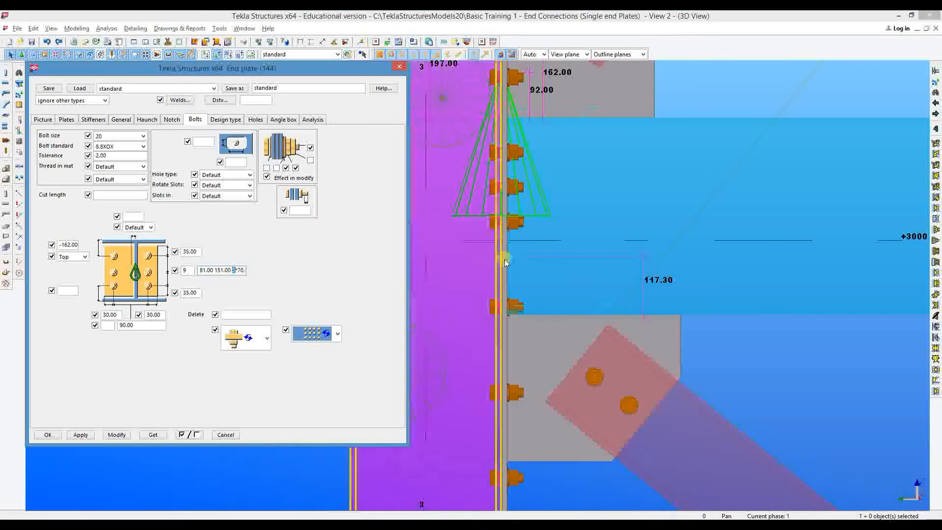
pyautogui.write('3')
pyautogui.click(117, 435)
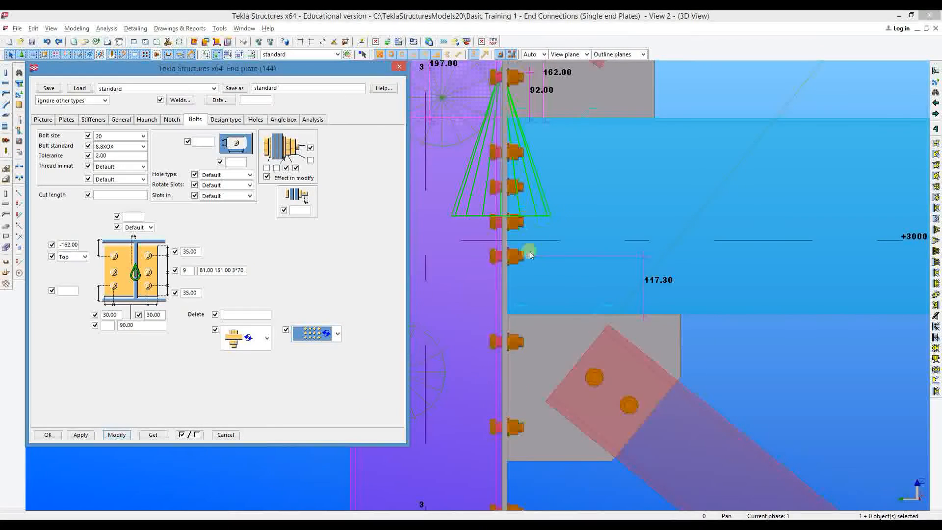
pyautogui.moveTo(548, 291); pyautogui.dragTo(537, 216, button='middle')
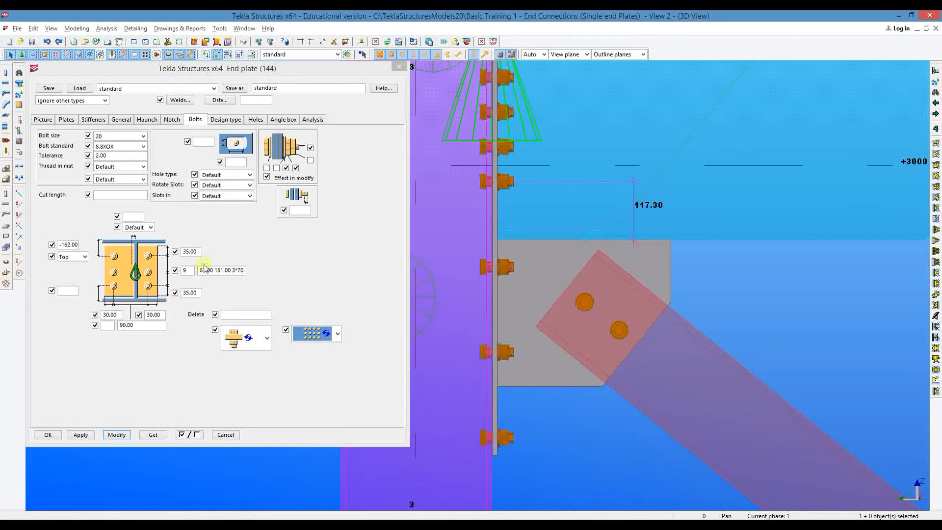
# Add a 70 spacing after the 172.30 value in the end plate's vertical bolt spacing and apply it.
pyautogui.click(236, 273)
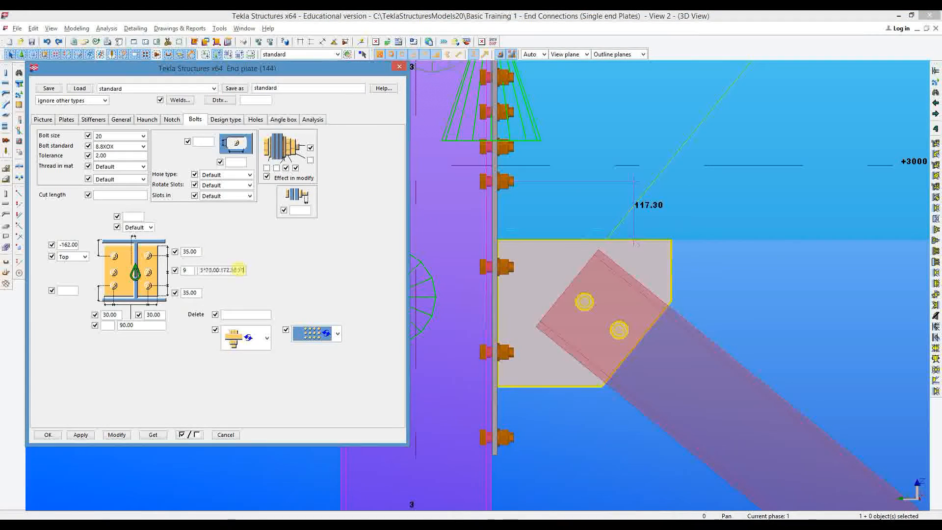
pyautogui.click(117, 434)
pyautogui.moveTo(532, 314); pyautogui.dragTo(555, 269, button='middle')
pyautogui.scroll(1, 521, 292)
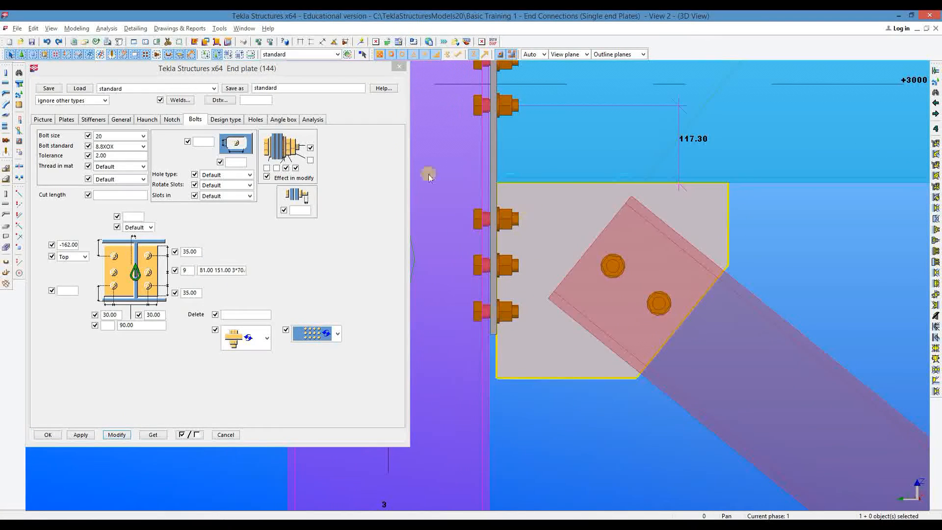
# Measure the vertical distance from the horizontal beam's bottom edge down to the lower end of the end plate.
pyautogui.click(311, 41)
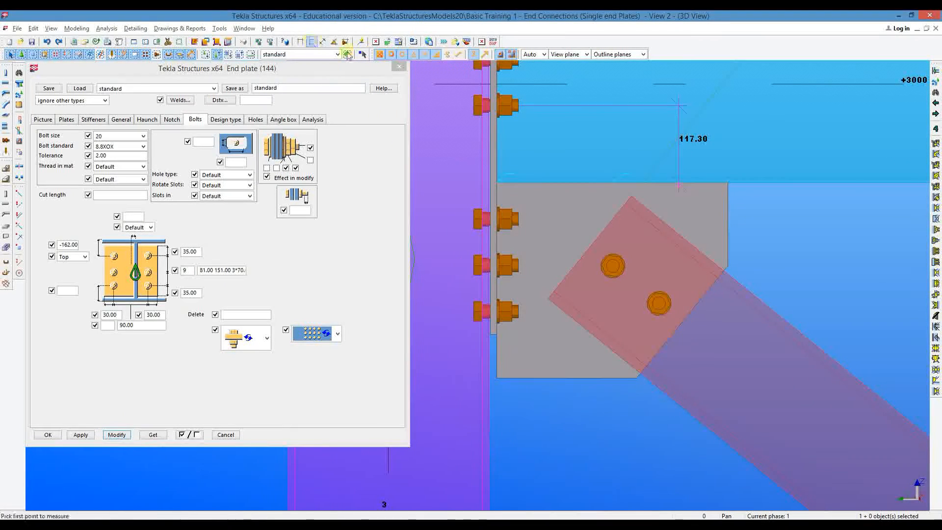
pyautogui.click(523, 189)
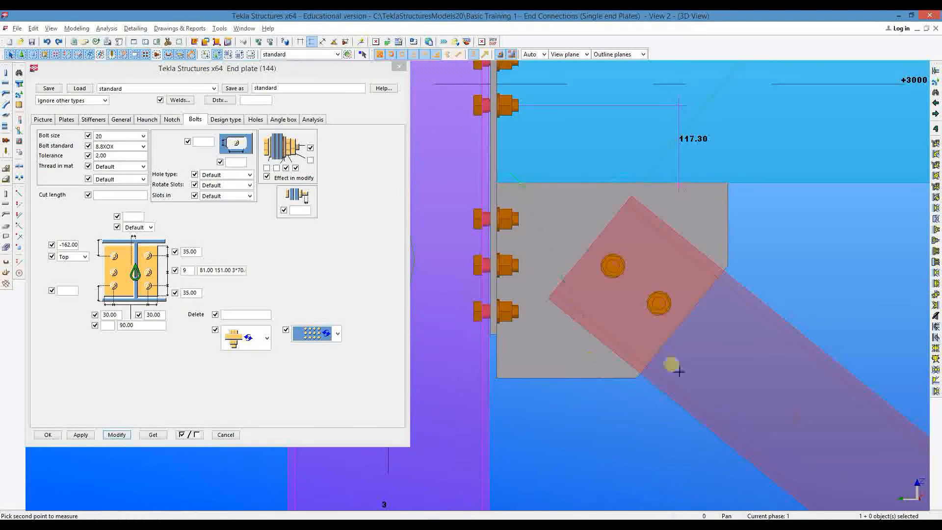
pyautogui.click(507, 336)
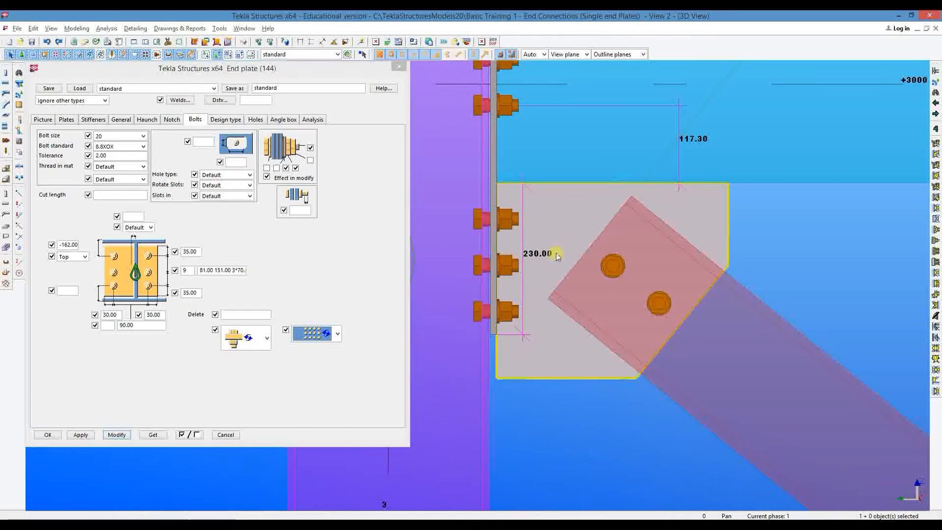
pyautogui.doubleClick(545, 225)
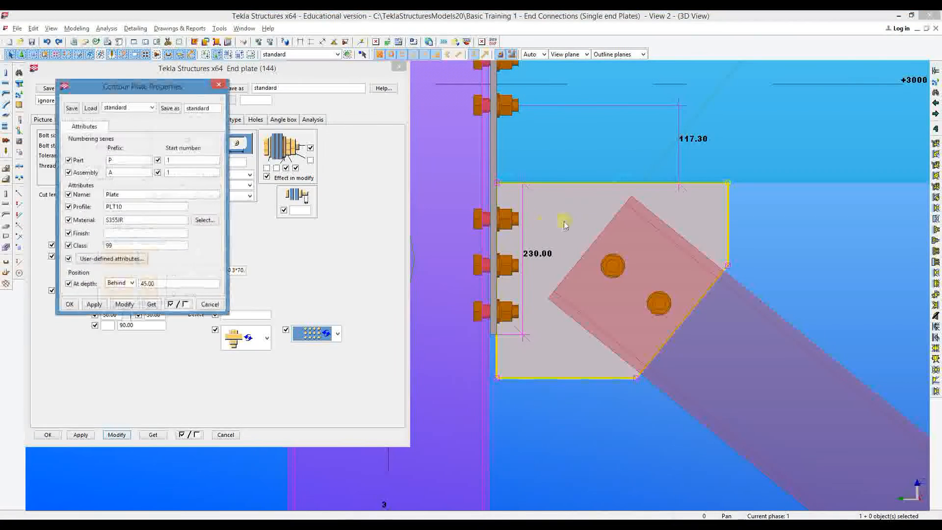
pyautogui.click(221, 87)
pyautogui.click(206, 55)
pyautogui.doubleClick(532, 211)
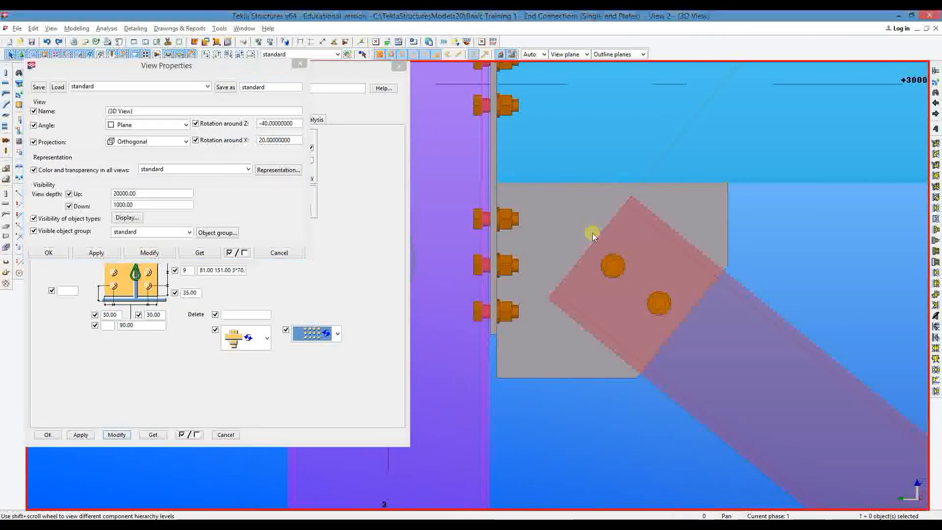
pyautogui.click(300, 64)
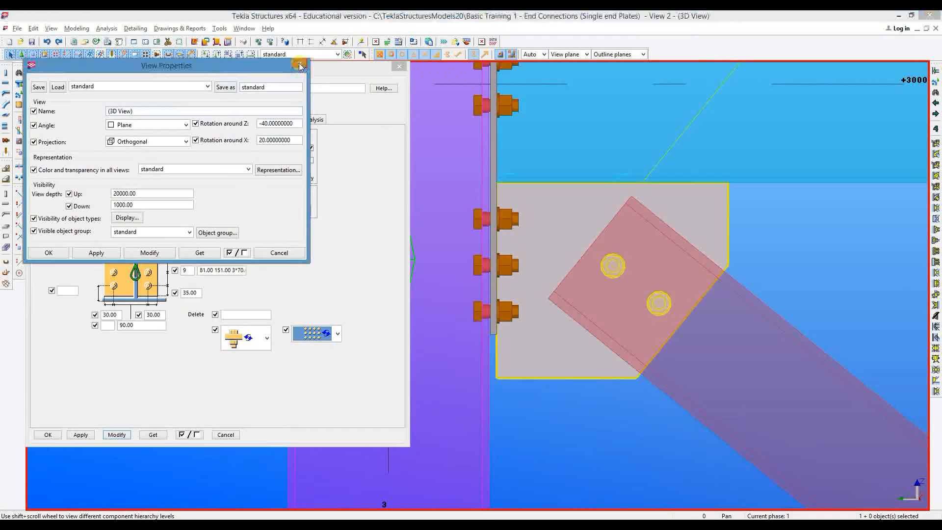
# Set the lower bolted gusset's edge length along the end plate to 230 and apply the change to the connection.
pyautogui.click(206, 54)
pyautogui.doubleClick(556, 234)
pyautogui.press('Escape')
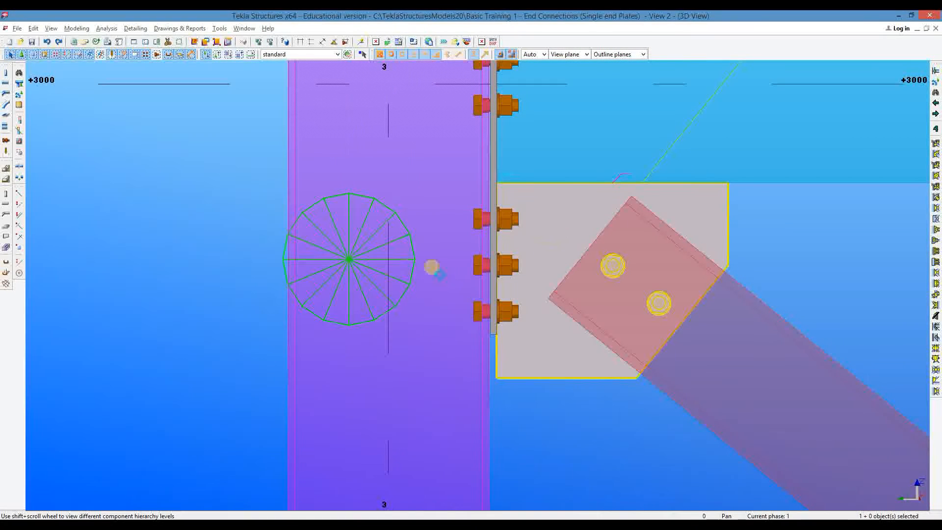
pyautogui.doubleClick(499, 177)
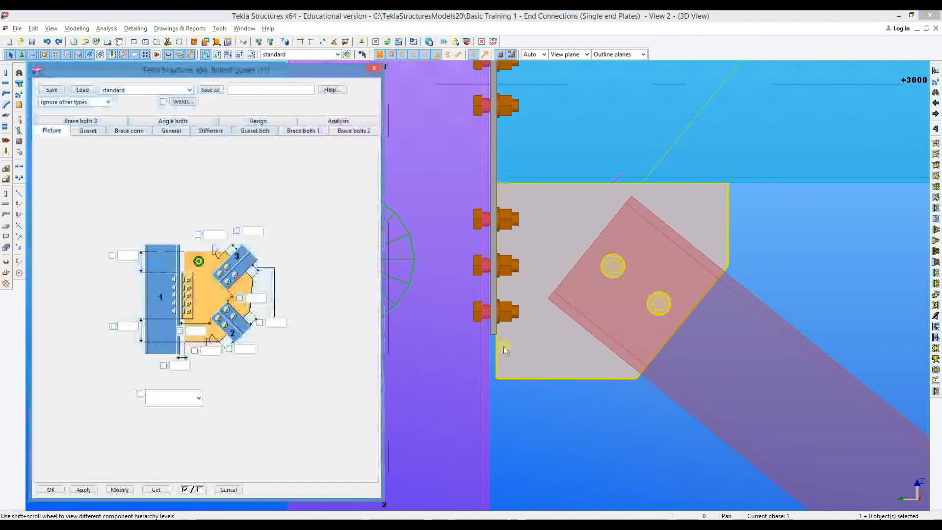
pyautogui.click(92, 132)
pyautogui.click(216, 425)
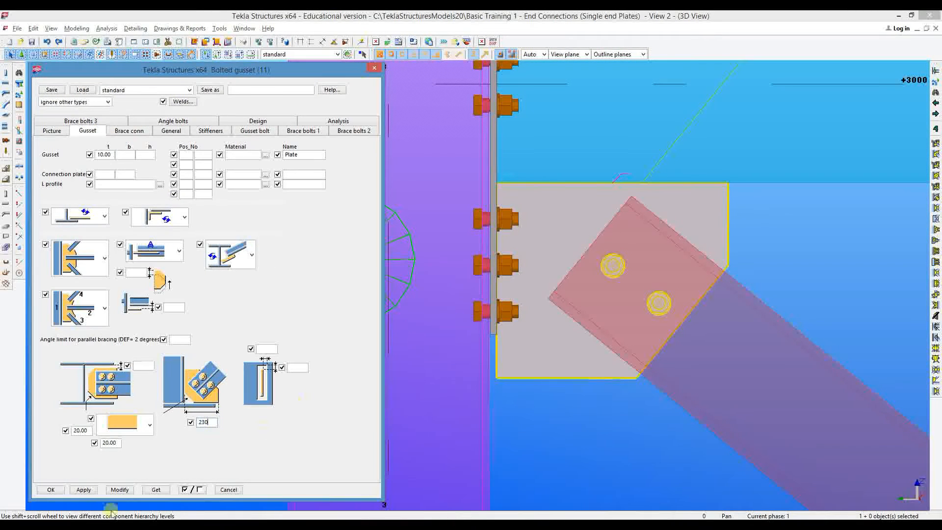
pyautogui.click(119, 490)
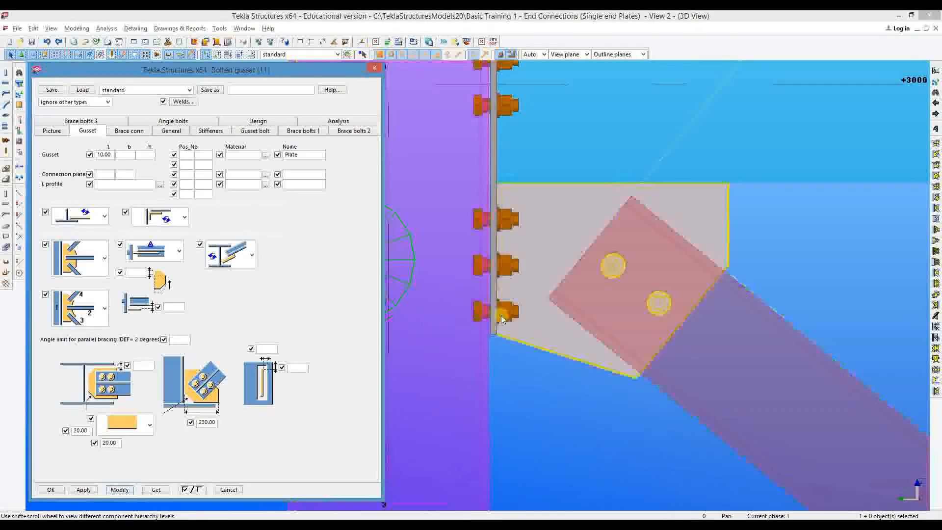
pyautogui.moveTo(713, 428); pyautogui.dragTo(702, 418, button='middle')
pyautogui.rightClick(797, 217)
pyautogui.click(824, 219)
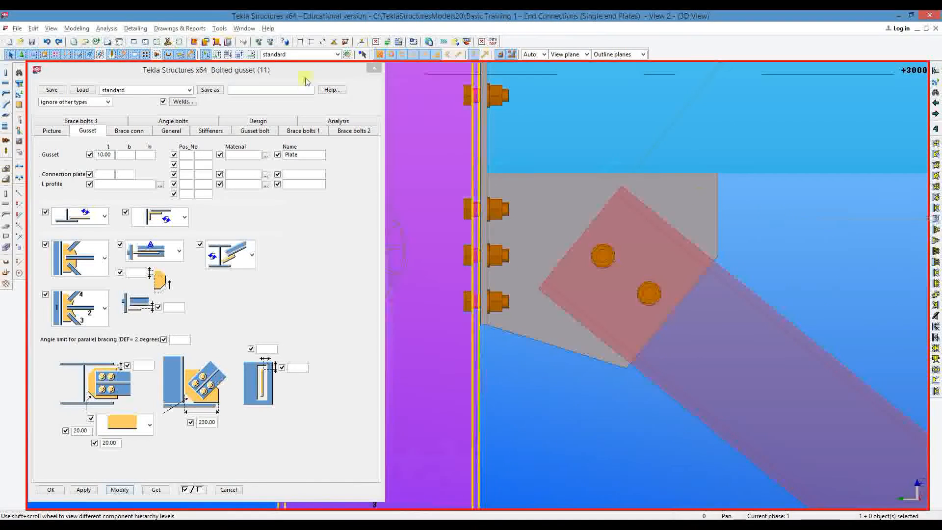
pyautogui.click(375, 69)
# Copy the column with its end plate connection from grid line 3 to grid line 2, at the horizontal beam's other end.
pyautogui.scroll(-6, 369, 325)
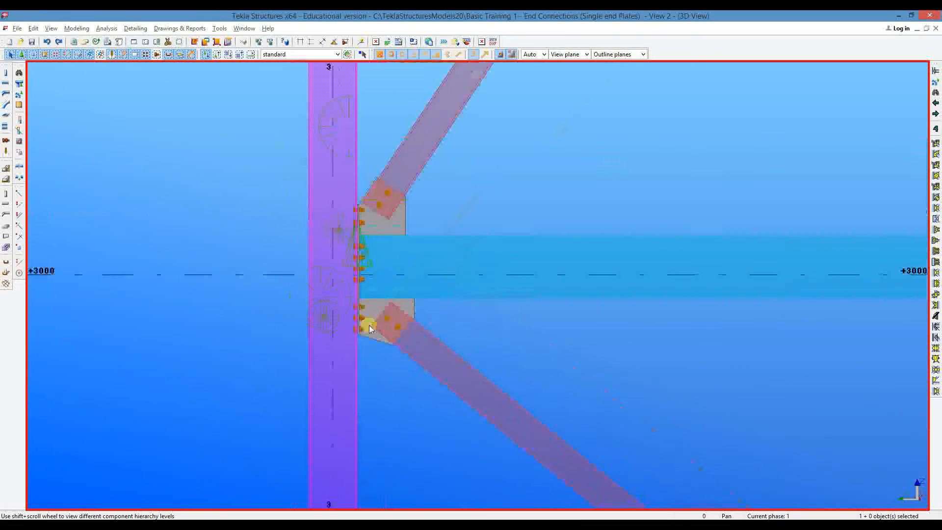
pyautogui.rightClick(303, 163)
pyautogui.click(353, 224)
pyautogui.click(357, 297)
pyautogui.press('Insert')
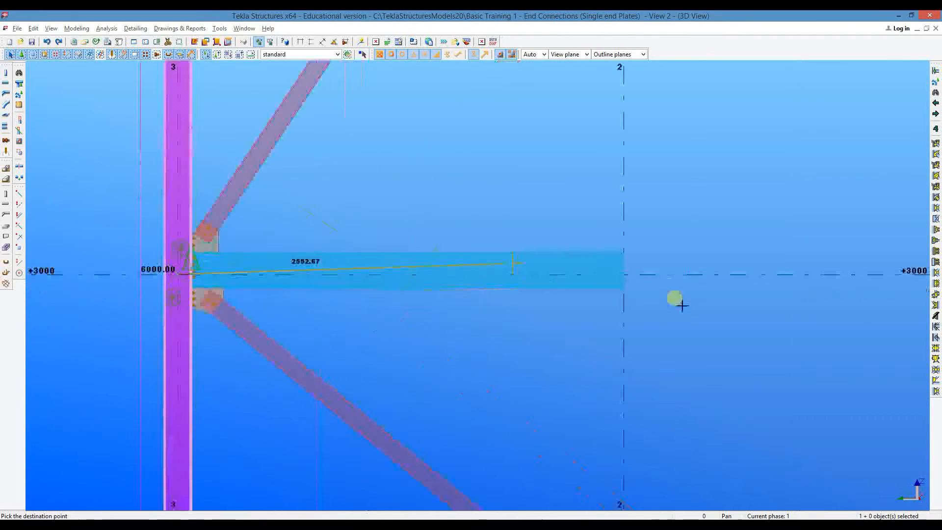
pyautogui.rightClick(504, 156)
pyautogui.click(518, 160)
# Set the bolt group's vertical position to Middle with a 0 offset in the end plate connection at grid line 2.
pyautogui.scroll(4, 611, 266)
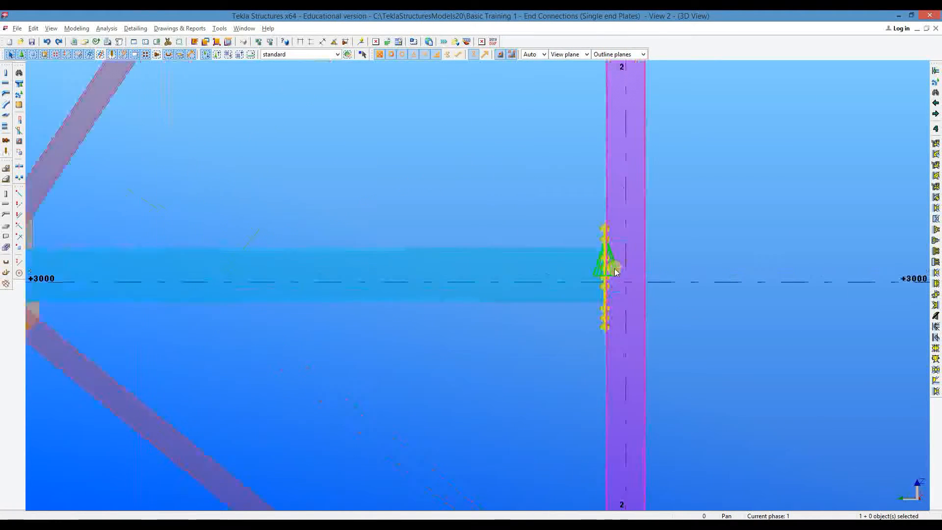
pyautogui.doubleClick(557, 250)
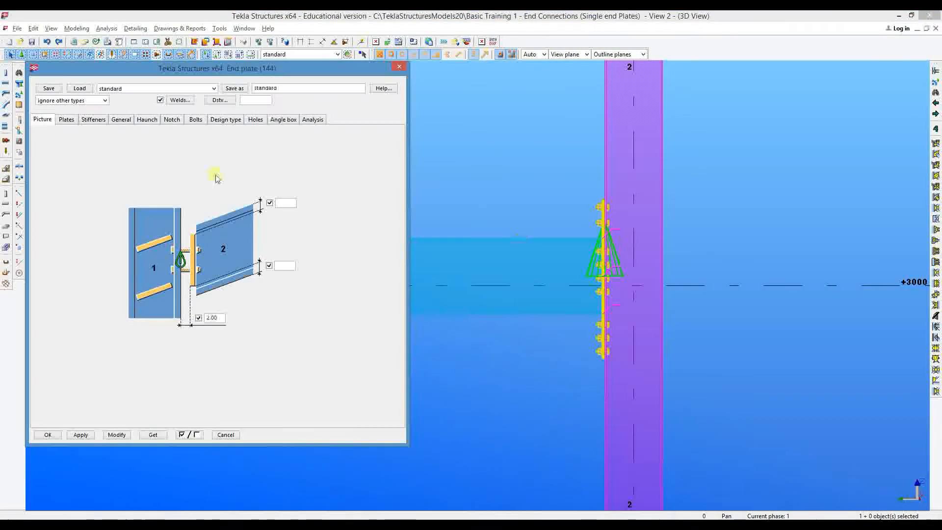
pyautogui.click(197, 120)
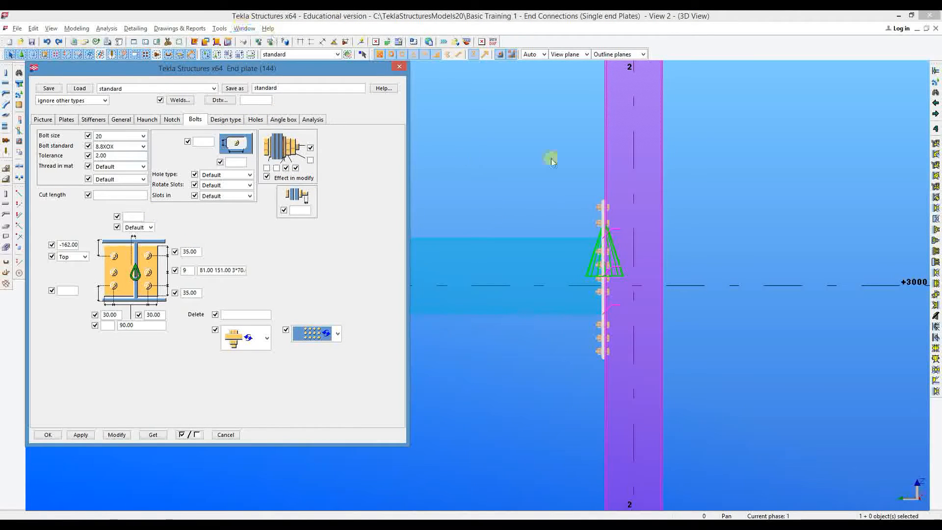
pyautogui.moveTo(585, 235); pyautogui.dragTo(555, 240, button='middle')
pyautogui.scroll(4, 560, 253)
pyautogui.moveTo(475, 284); pyautogui.dragTo(323, 260, button='middle')
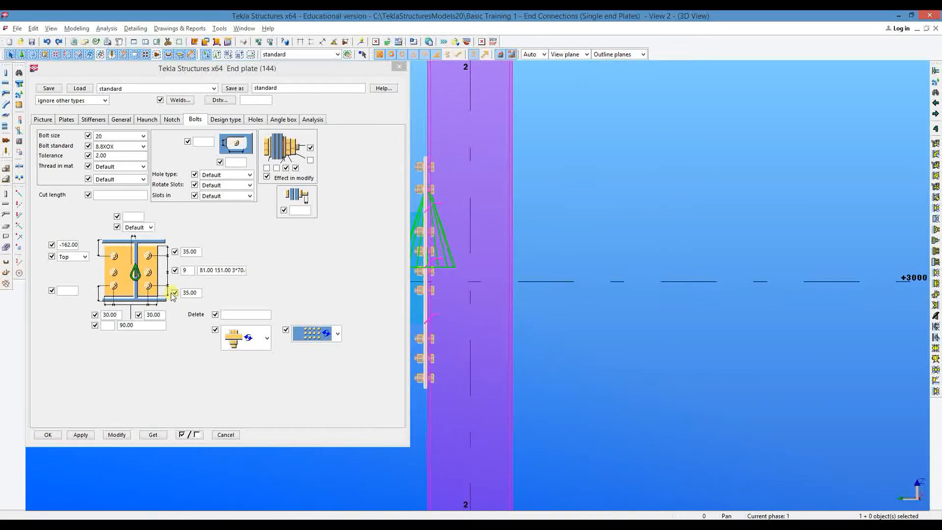
pyautogui.doubleClick(79, 245)
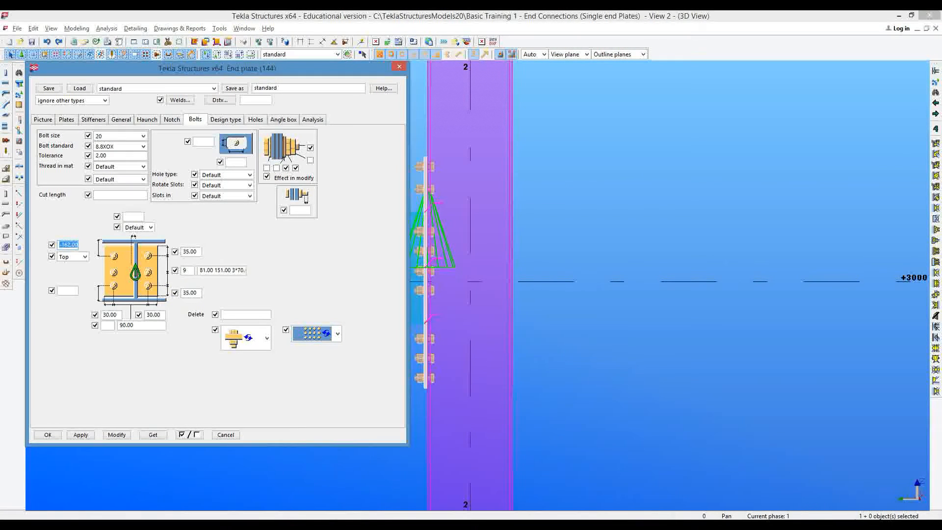
pyautogui.moveTo(412, 294); pyautogui.dragTo(550, 306, button='middle')
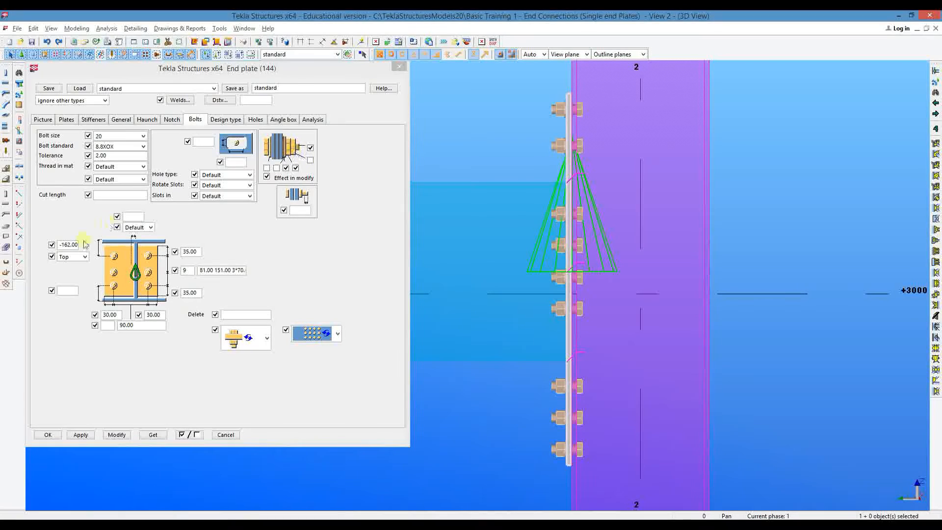
pyautogui.moveTo(64, 246); pyautogui.dragTo(92, 245)
pyautogui.press('BackSpace')
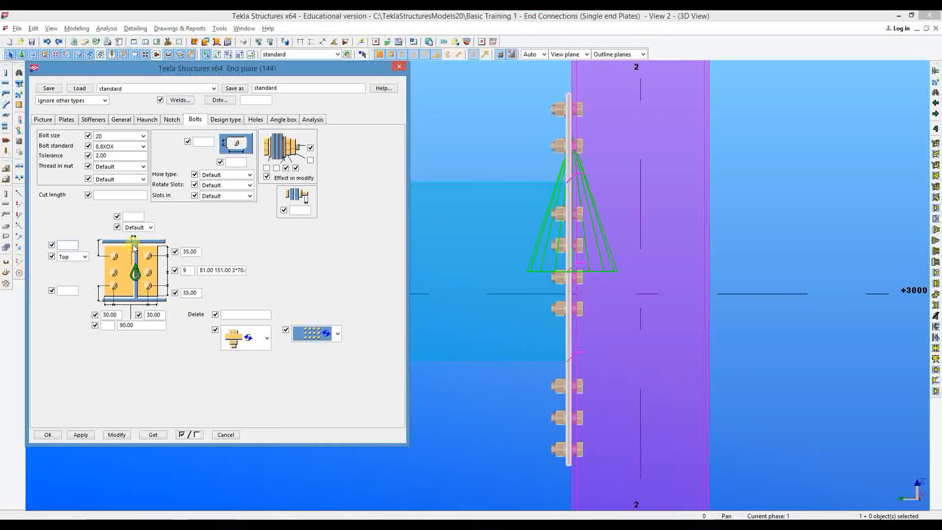
pyautogui.click(78, 256)
pyautogui.click(69, 288)
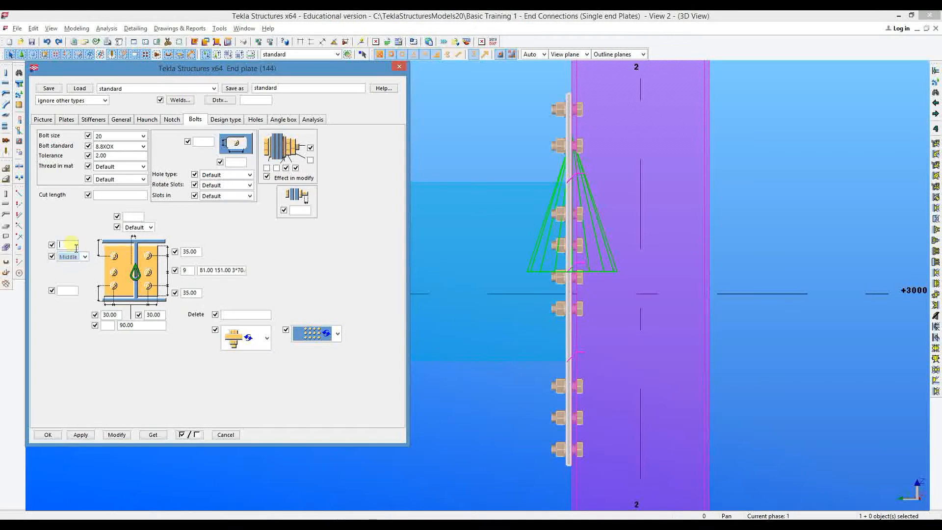
# Set the grid line 2 end plate to 6 bolt rows with a vertical spacing of 80 and apply the changes.
pyautogui.click(436, 204)
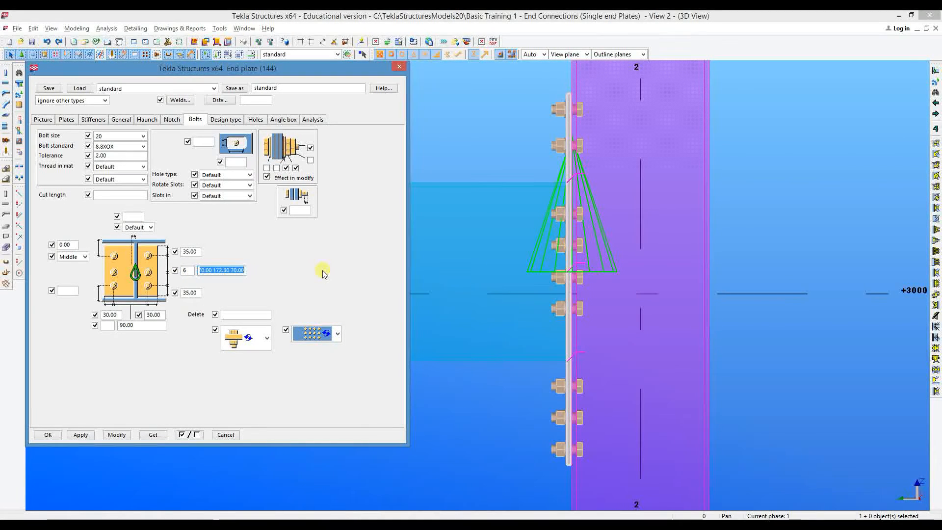
pyautogui.click(116, 435)
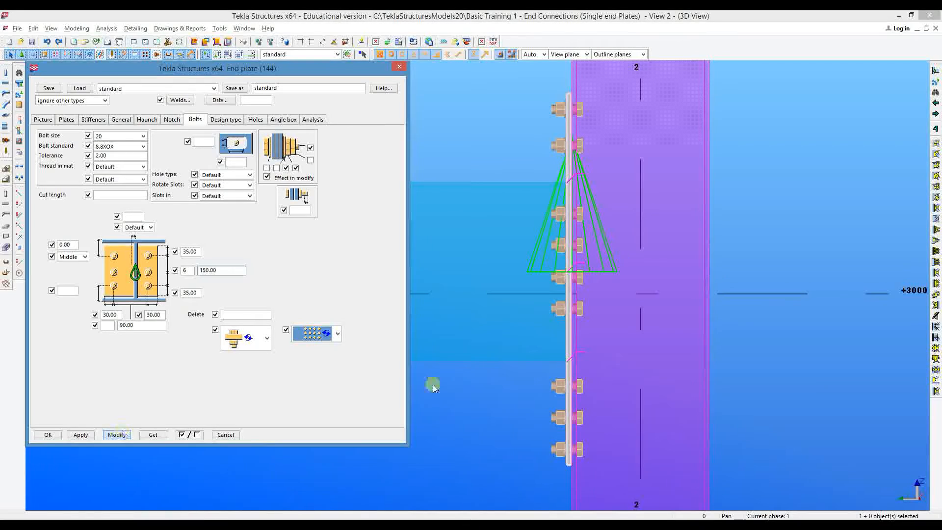
pyautogui.doubleClick(223, 271)
pyautogui.write('80')
pyautogui.click(124, 437)
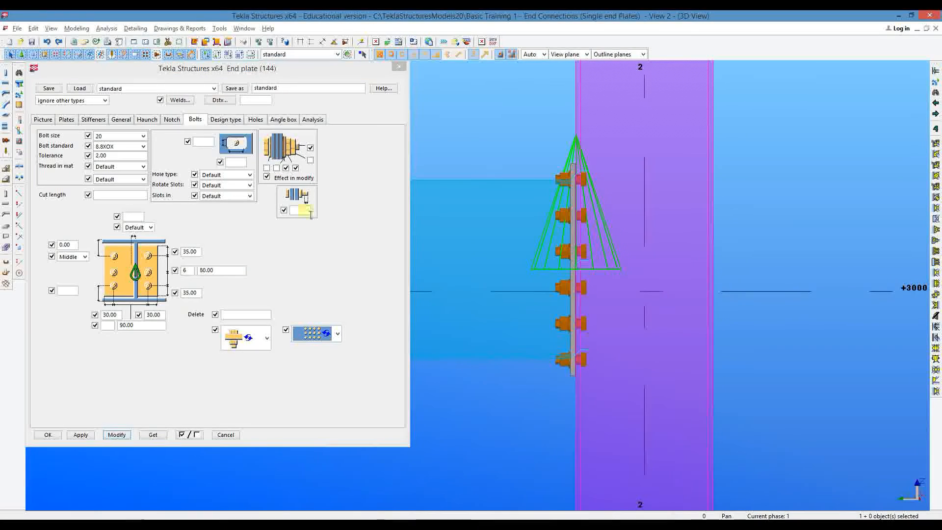
# Set the end plate's vertical bolt spacing to 120 3*80 120 and apply it.
pyautogui.click(212, 274)
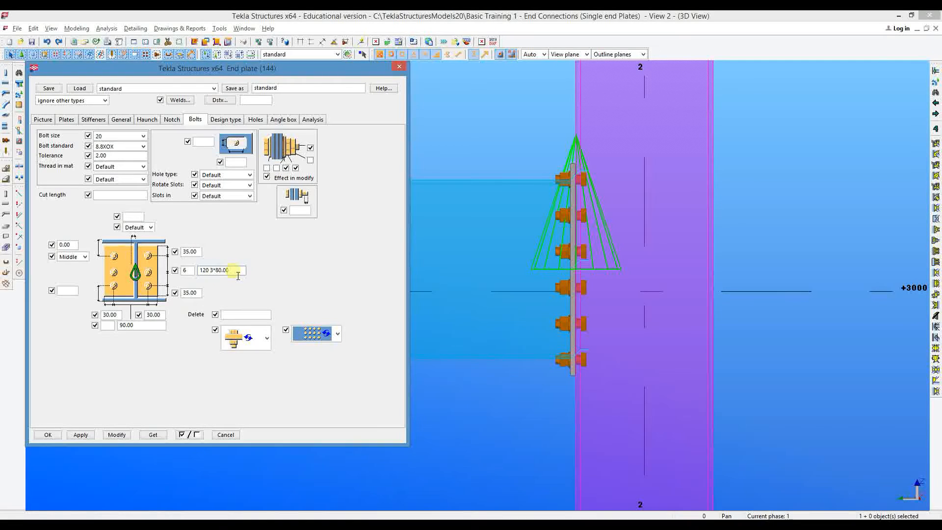
pyautogui.click(116, 435)
pyautogui.click(596, 207)
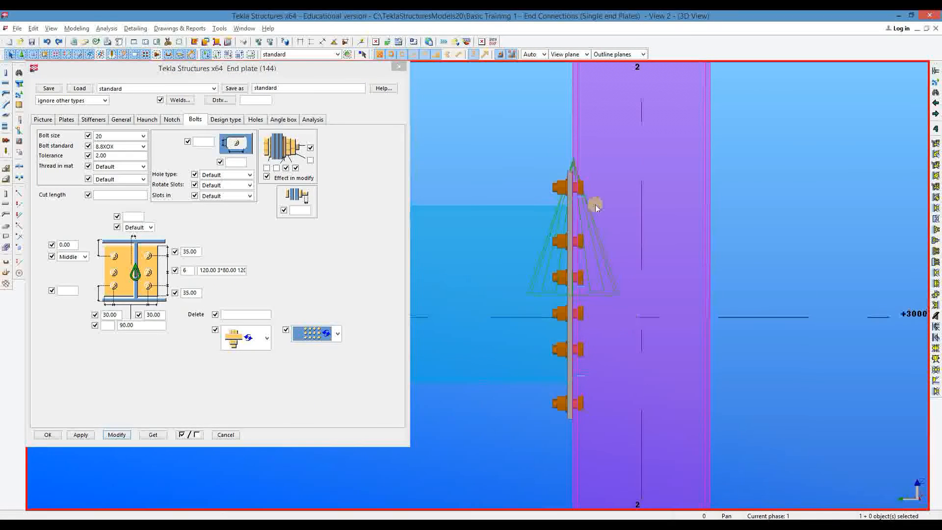
pyautogui.click(589, 262)
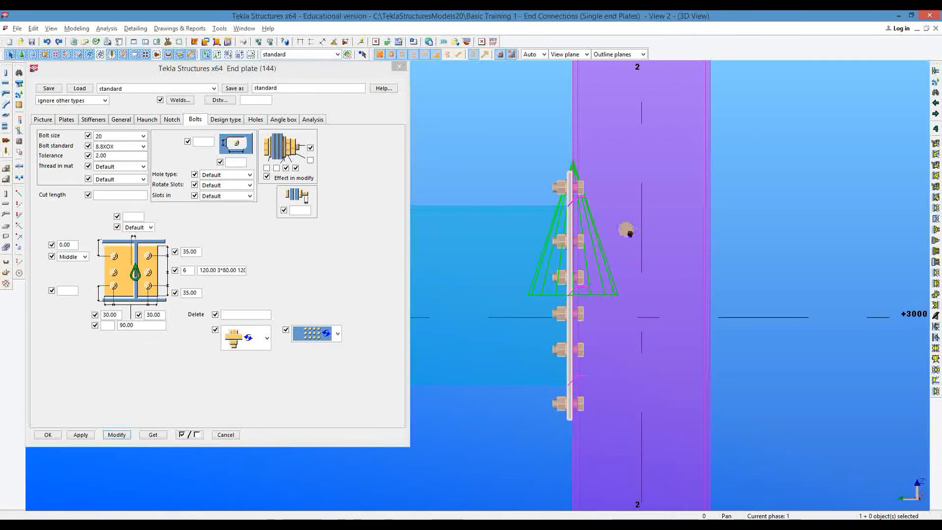
# Add haunch plates above and below the beam in the end plate connection and apply the change.
pyautogui.moveTo(627, 228); pyautogui.dragTo(648, 213, button='middle')
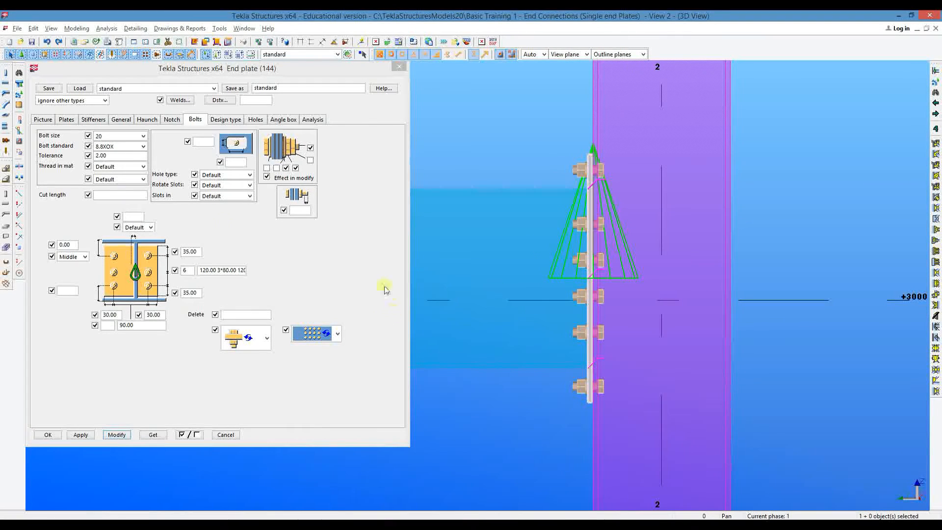
pyautogui.moveTo(612, 219); pyautogui.dragTo(573, 227, button='middle')
pyautogui.scroll(2, 573, 226)
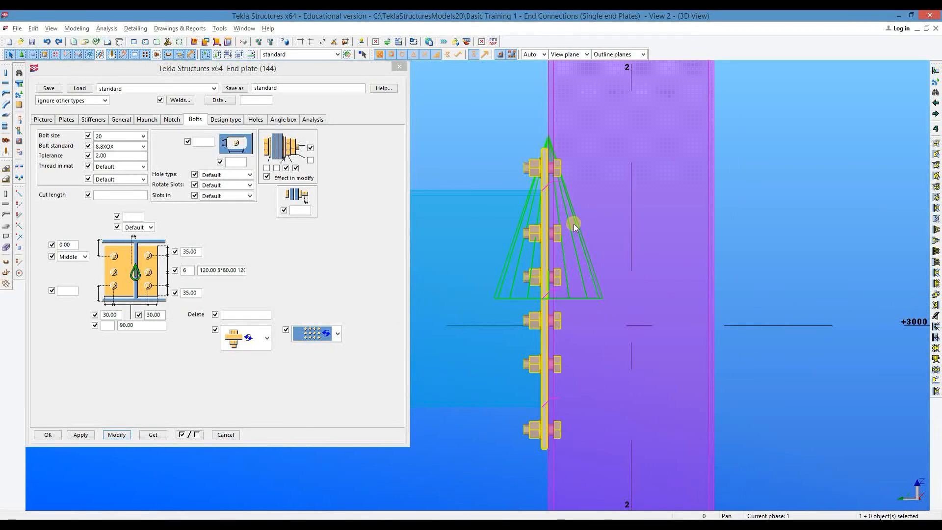
pyautogui.moveTo(558, 188); pyautogui.dragTo(574, 196, button='middle')
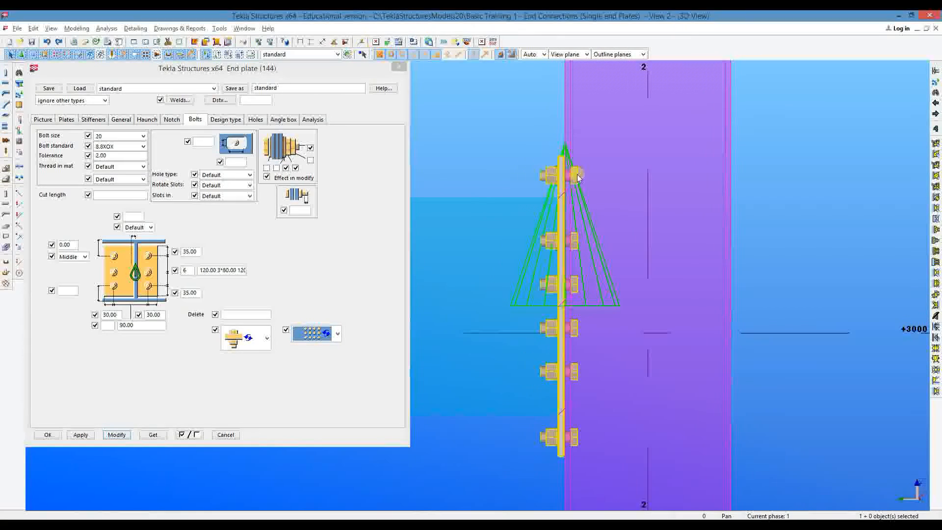
pyautogui.click(169, 121)
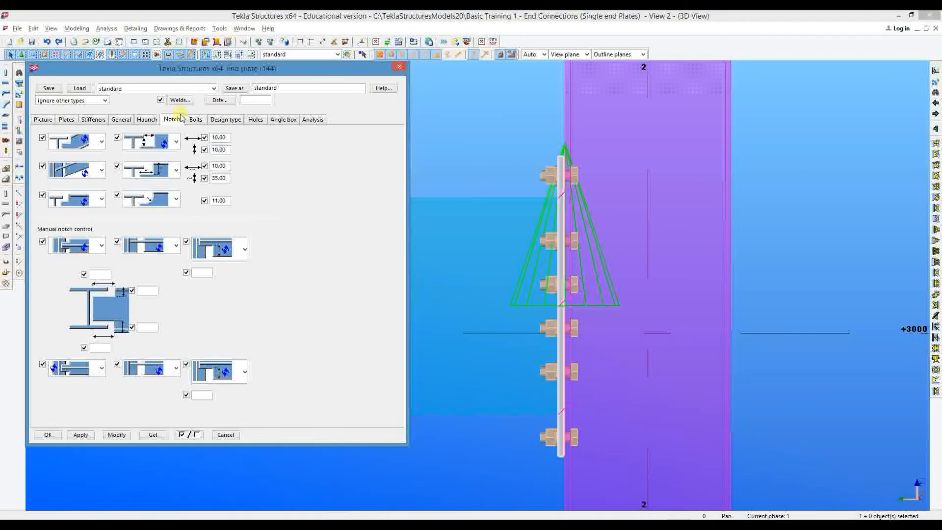
pyautogui.click(147, 120)
pyautogui.click(283, 271)
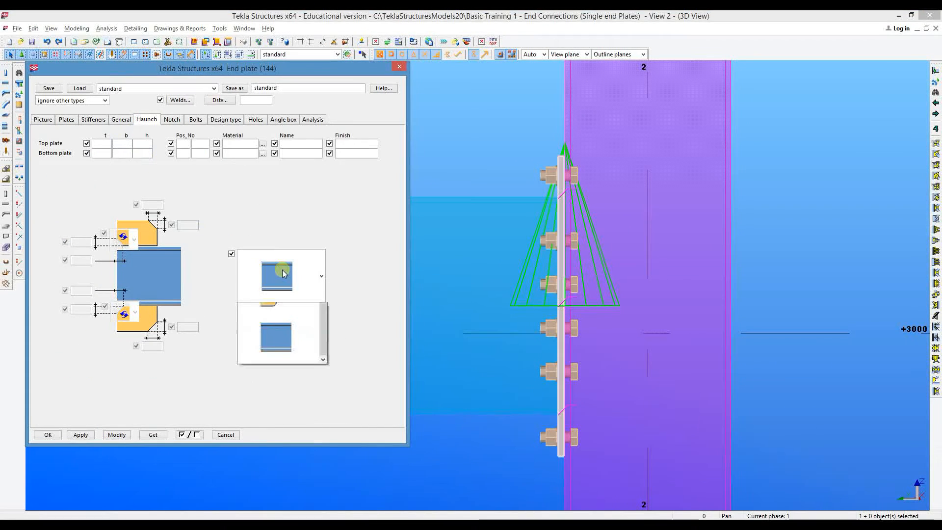
pyautogui.click(276, 392)
pyautogui.click(117, 435)
pyautogui.moveTo(599, 342); pyautogui.dragTo(604, 326, button='middle')
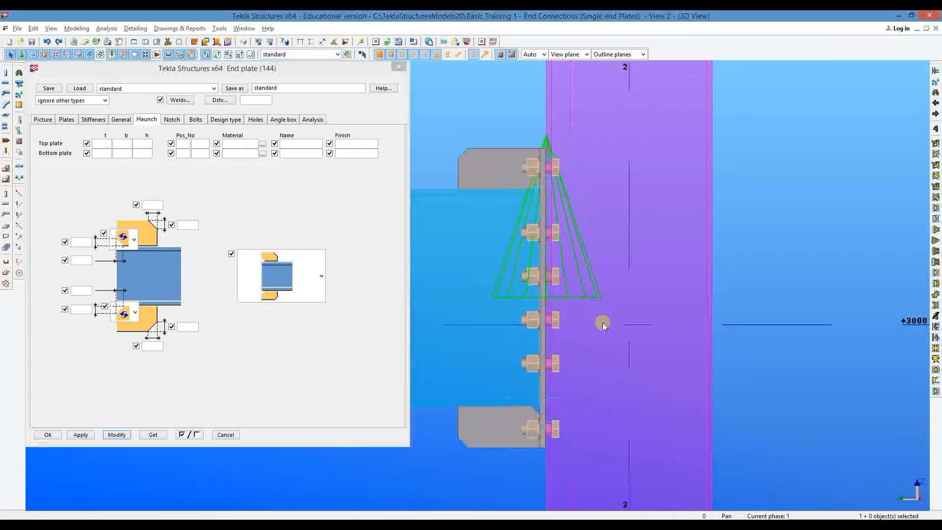
# Measure the vertical distance from the beam's top edge to the upper end of the end plate.
pyautogui.moveTo(616, 221); pyautogui.dragTo(656, 255, button='middle')
pyautogui.click(311, 41)
pyautogui.scroll(2, 530, 212)
pyautogui.click(534, 214)
pyautogui.click(597, 154)
pyautogui.click(460, 148)
pyautogui.rightClick(447, 86)
pyautogui.click(474, 96)
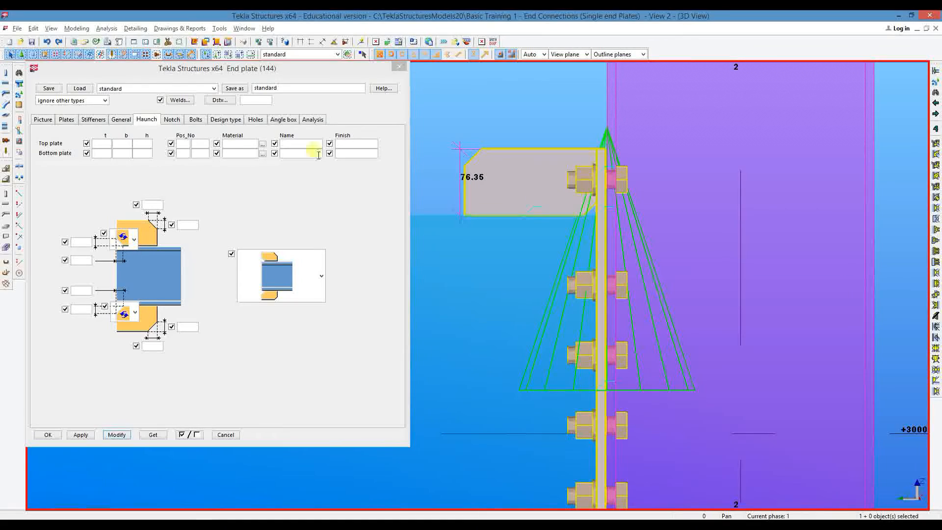
# Set both haunch plates to thickness 10, width 76, height 76 and position number p 1, and apply the changes.
pyautogui.click(195, 120)
pyautogui.moveTo(528, 185); pyautogui.dragTo(510, 184, button='middle')
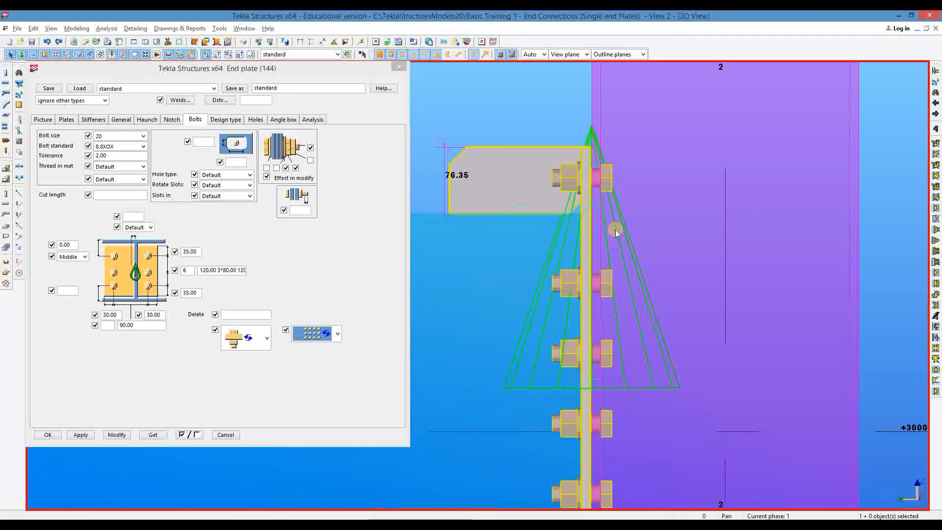
pyautogui.click(127, 119)
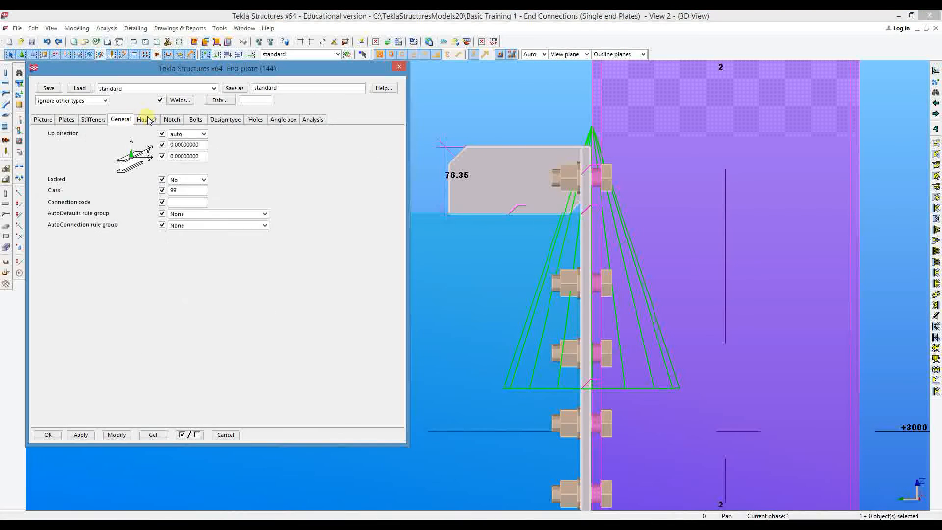
pyautogui.click(146, 120)
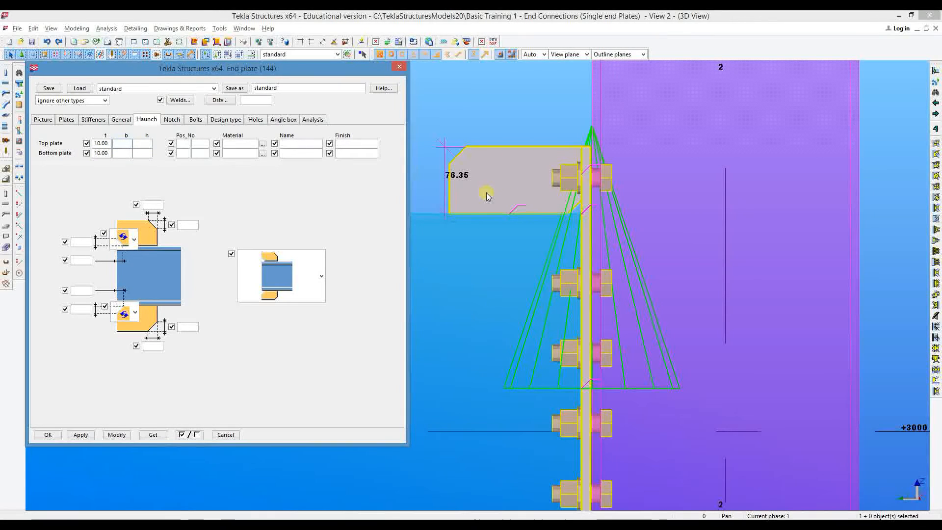
pyautogui.click(187, 153)
pyautogui.write('p')
pyautogui.click(203, 145)
pyautogui.write('1')
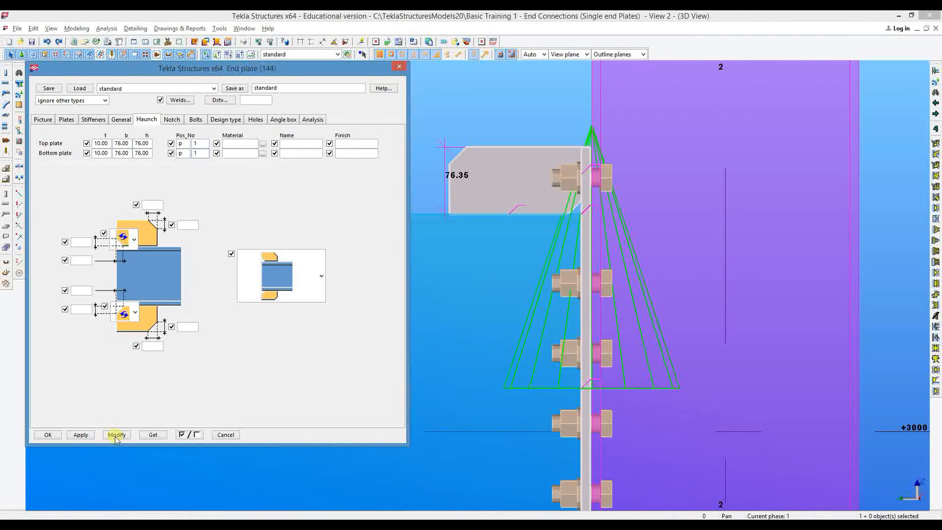
pyautogui.moveTo(613, 307); pyautogui.dragTo(626, 322, button='middle')
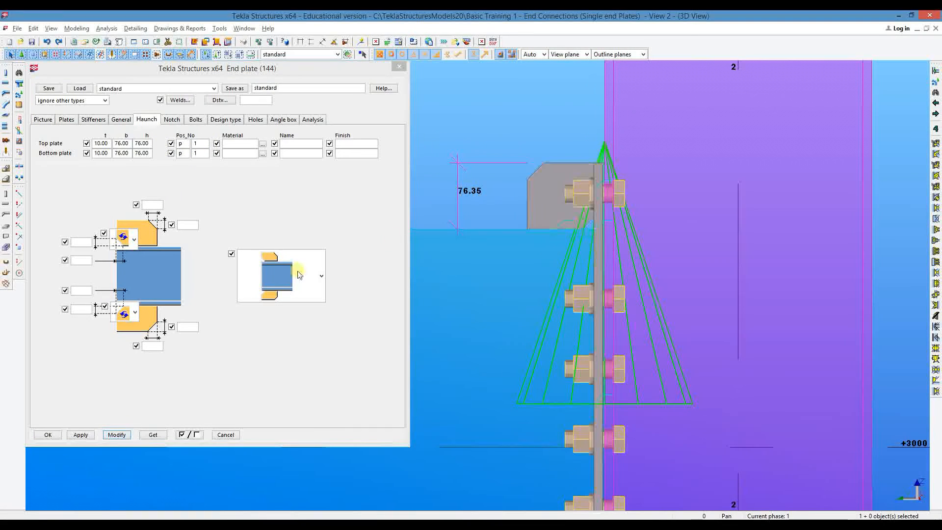
# Set the inner corner chamfers of the top and bottom haunch plates to 10 by 10 and apply them.
pyautogui.click(88, 242)
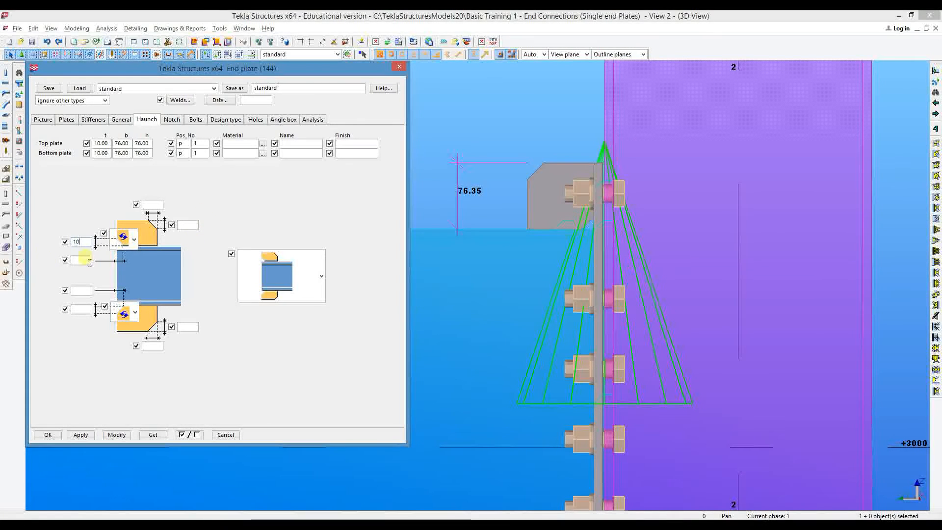
pyautogui.click(86, 291)
pyautogui.write('10')
pyautogui.click(81, 309)
pyautogui.write('10')
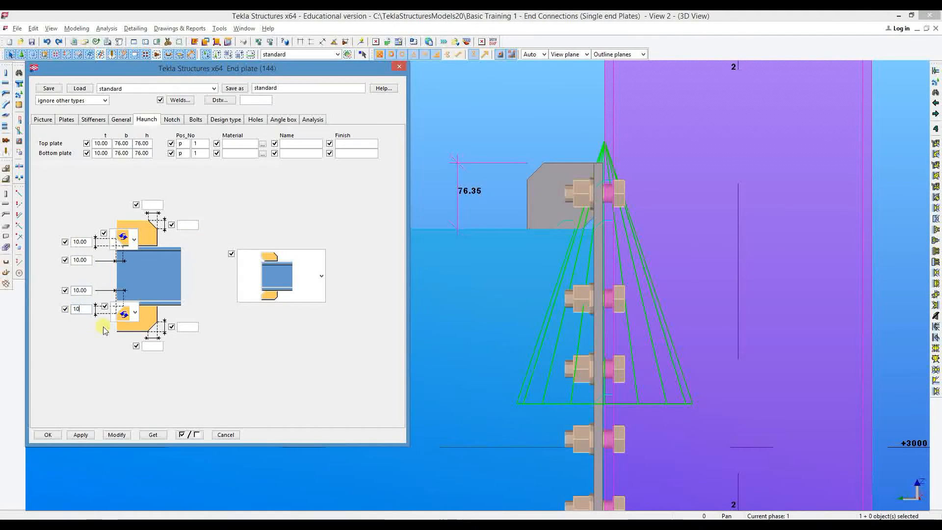
pyautogui.click(108, 434)
pyautogui.scroll(6, 596, 221)
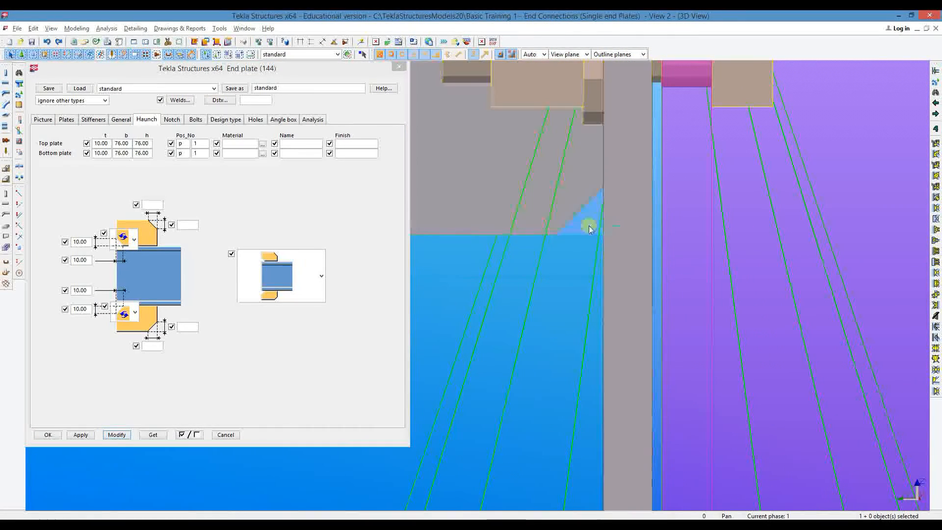
pyautogui.scroll(-8, 583, 270)
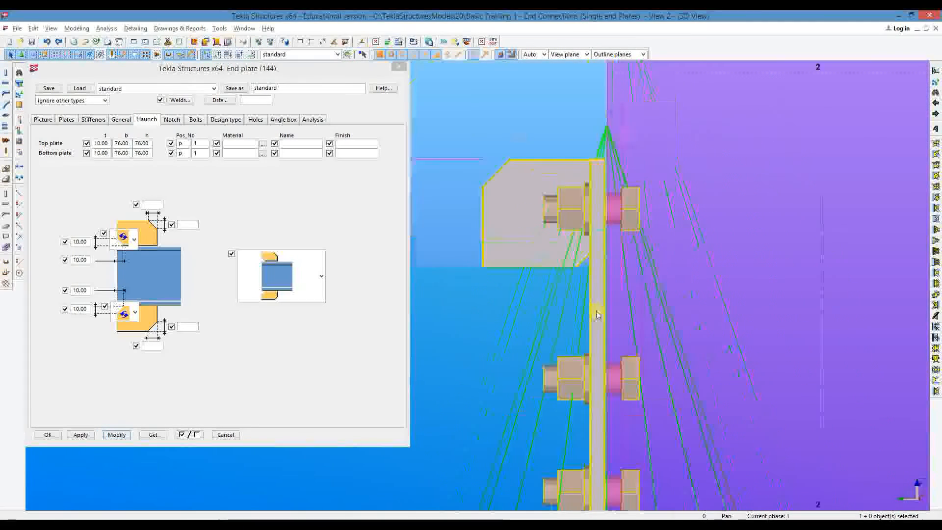
pyautogui.scroll(5, 612, 257)
pyautogui.scroll(-2, 604, 277)
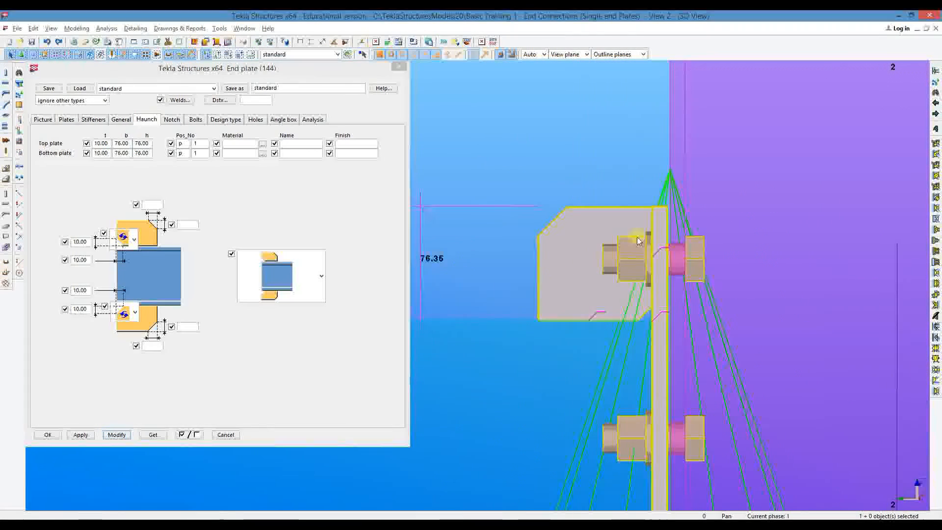
# Set the outer corner chamfers of both haunch plates to 76 by 76 to make them triangular, and apply the change.
pyautogui.click(153, 204)
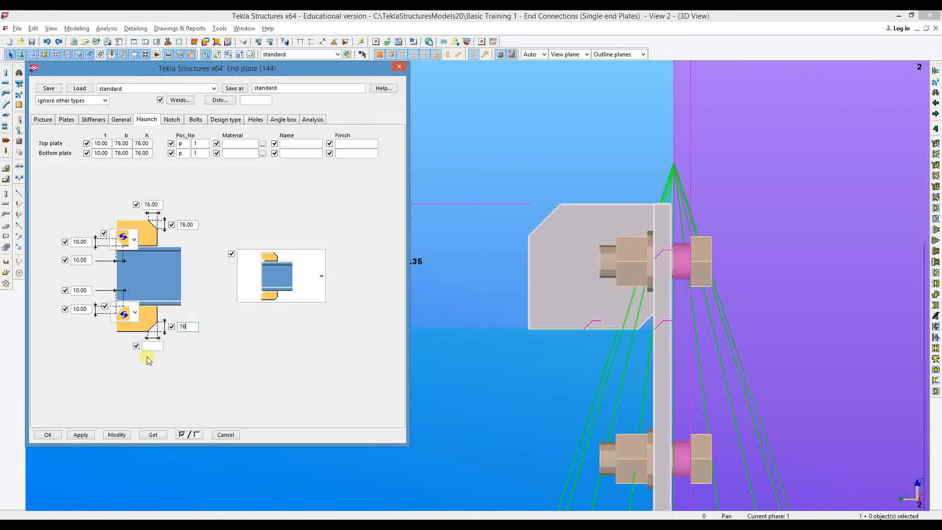
pyautogui.click(121, 435)
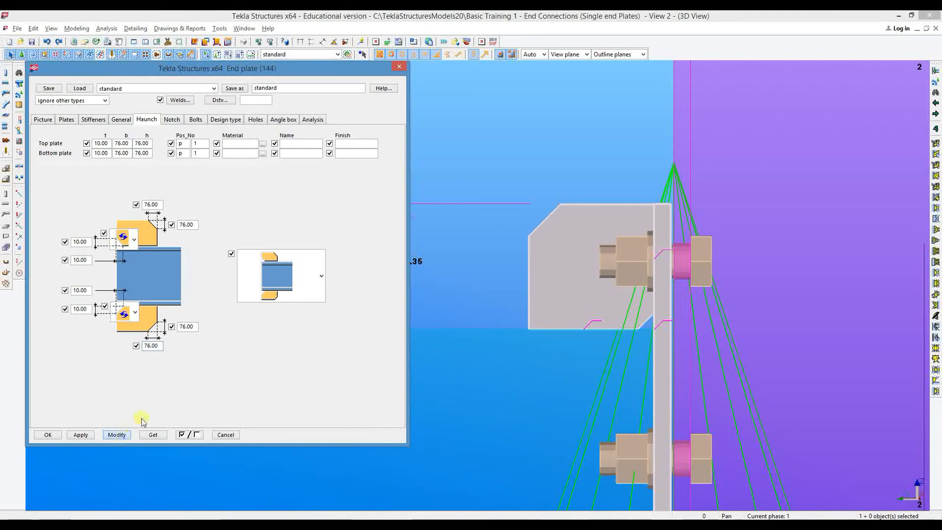
pyautogui.moveTo(595, 302); pyautogui.dragTo(589, 291, button='middle')
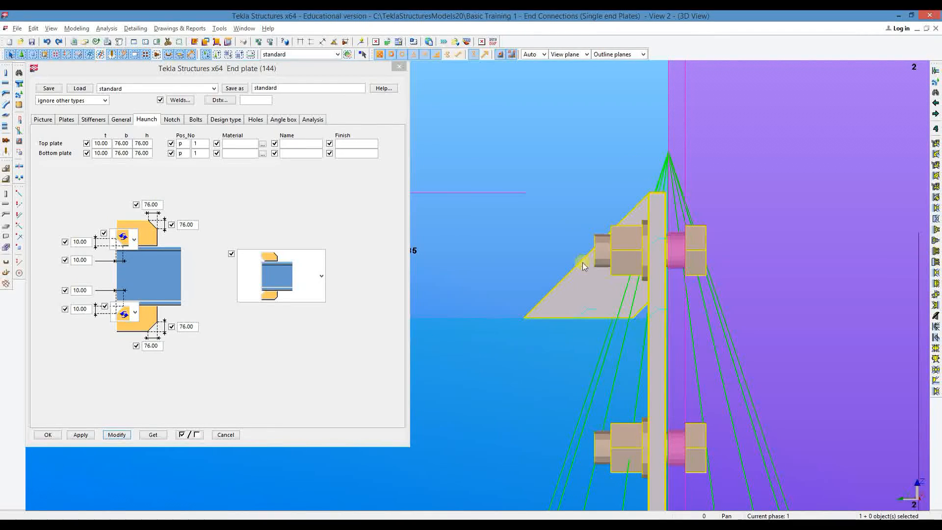
pyautogui.moveTo(521, 302); pyautogui.dragTo(516, 290, button='middle')
pyautogui.scroll(-11, 518, 280)
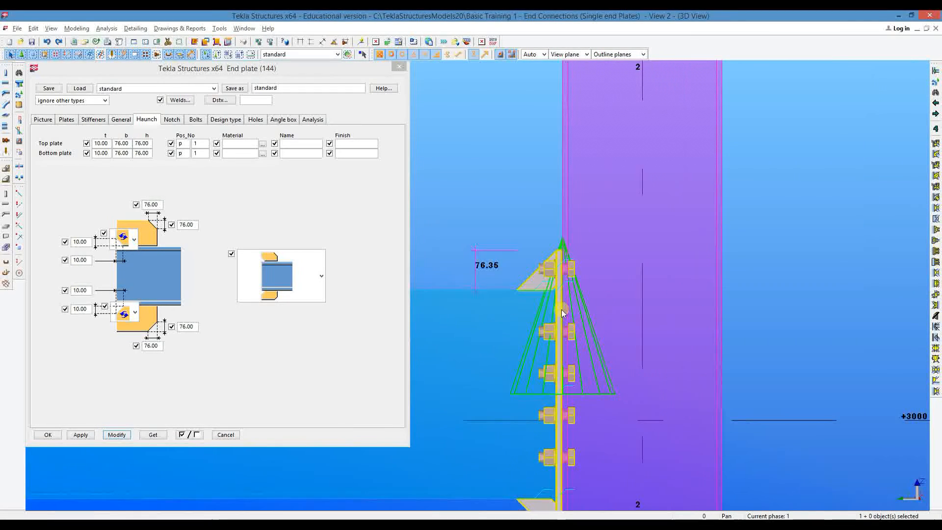
pyautogui.scroll(8, 560, 302)
pyautogui.scroll(-7, 558, 282)
pyautogui.moveTo(620, 263); pyautogui.dragTo(645, 149, button='middle')
pyautogui.scroll(1, 644, 149)
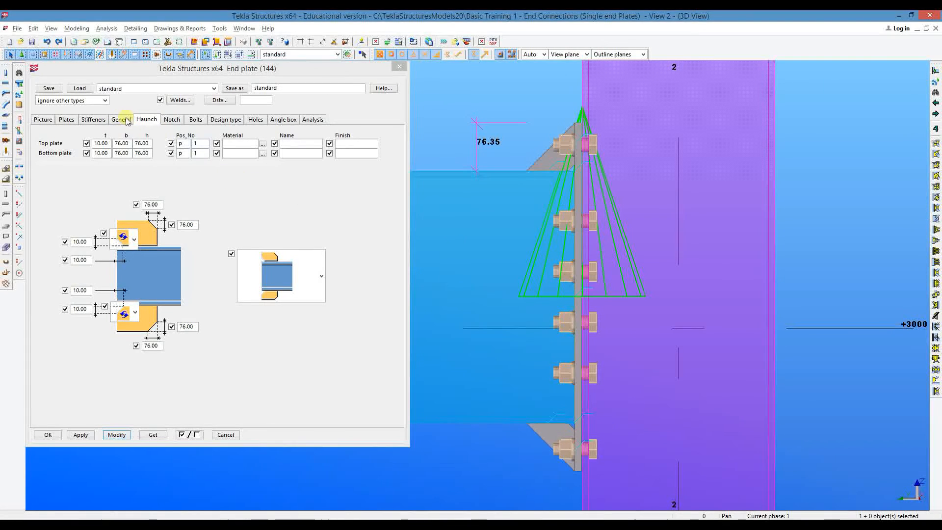
# Add four column stiffeners to the end plate connection with thickness 10 and position number p 1, and apply them.
pyautogui.click(93, 119)
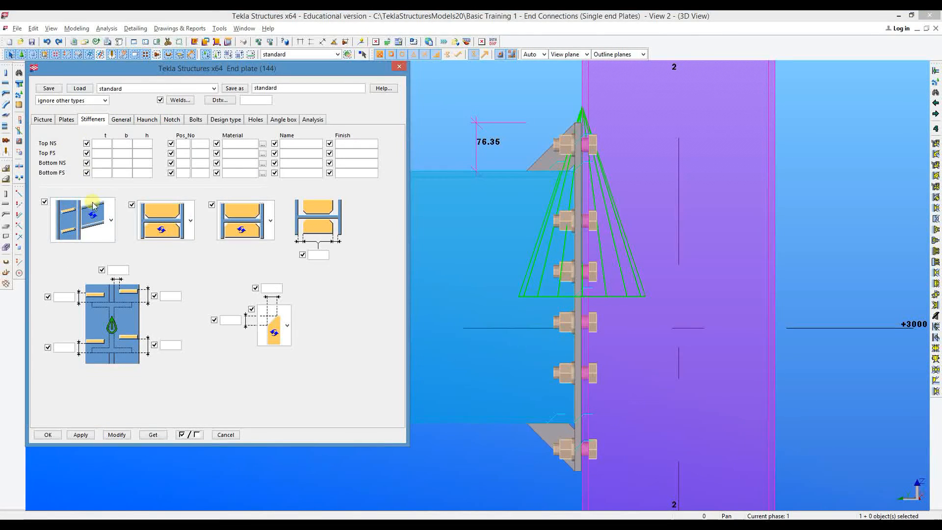
pyautogui.click(111, 211)
pyautogui.click(93, 273)
pyautogui.click(112, 144)
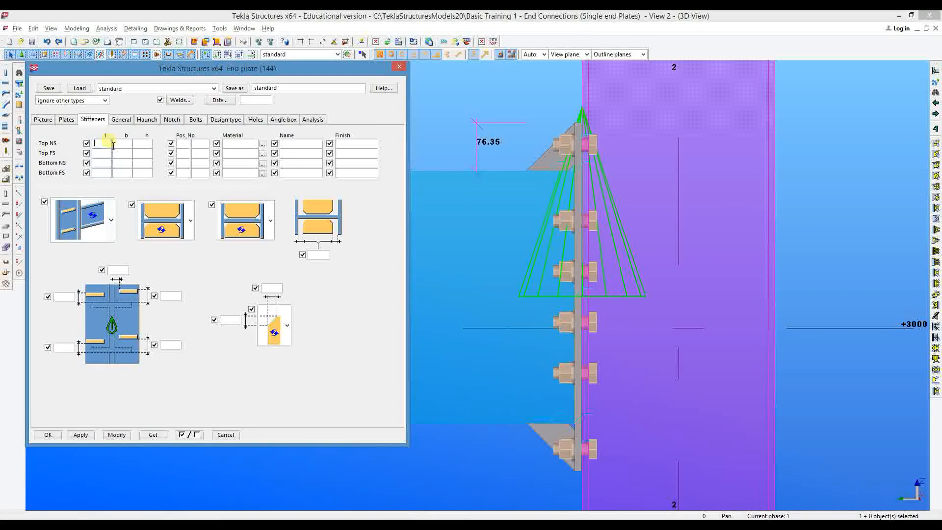
pyautogui.write('10.00')
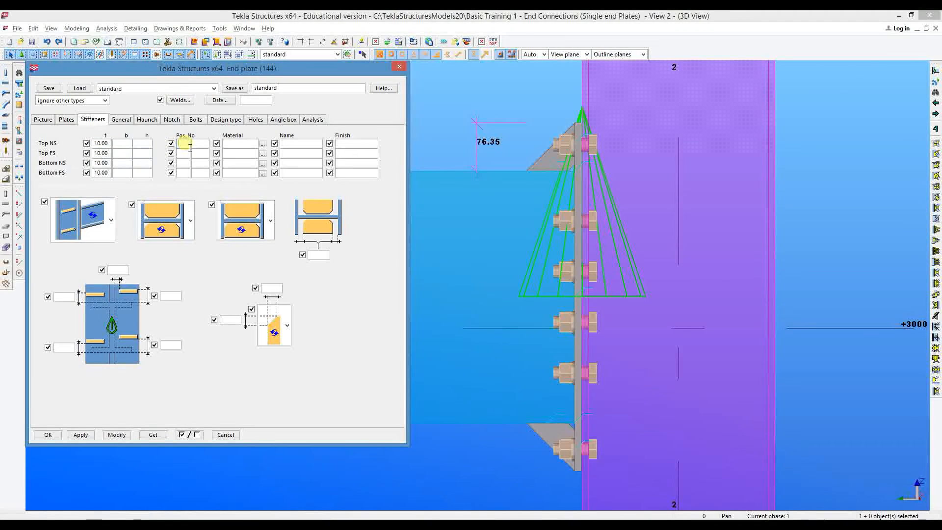
pyautogui.write('p')
pyautogui.write('1')
pyautogui.click(202, 153)
pyautogui.write('1')
pyautogui.moveTo(702, 346); pyautogui.dragTo(682, 346, button='middle')
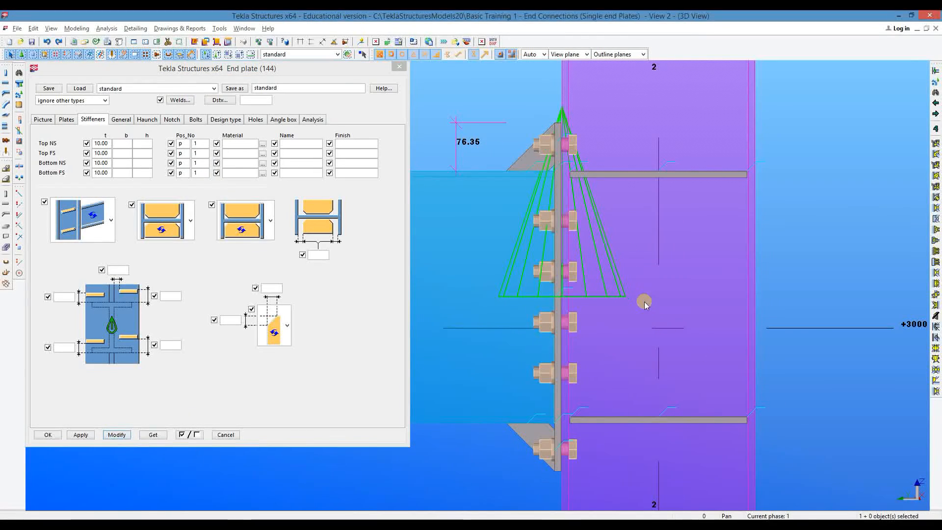
# Set the width of all four column stiffeners to 60 and apply the change.
pyautogui.press('v')
pyautogui.click(558, 199)
pyautogui.keyDown('ctrl'); pyautogui.moveTo(558, 198); pyautogui.dragTo(347, 226, button='middle'); pyautogui.keyUp('ctrl')
pyautogui.scroll(3, 493, 143)
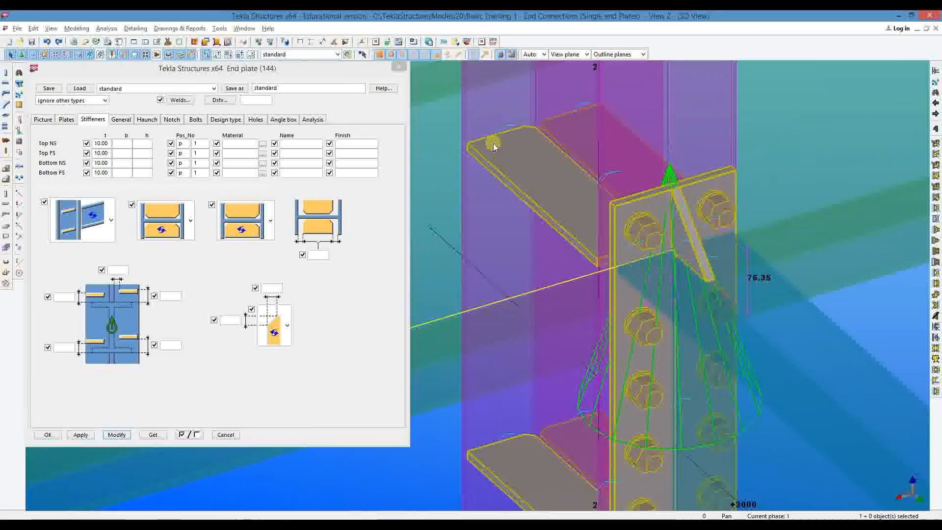
pyautogui.click(122, 144)
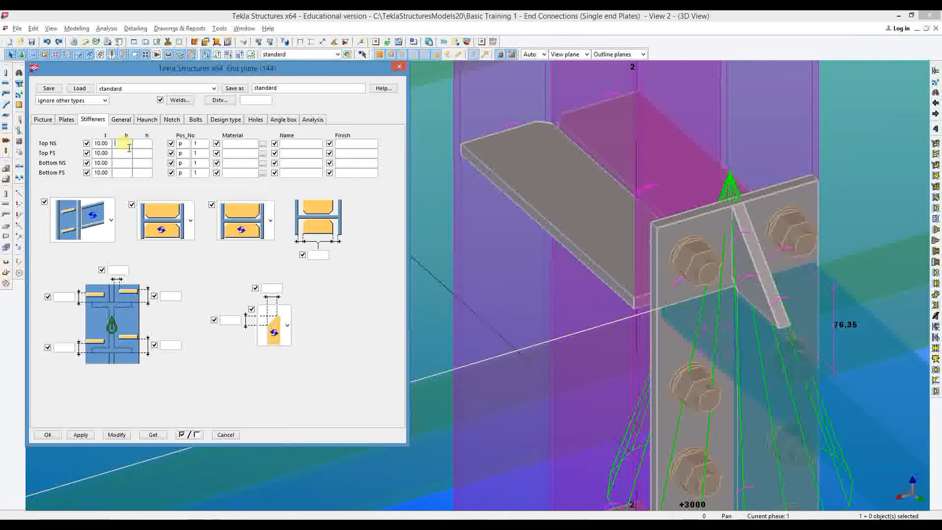
pyautogui.write('60')
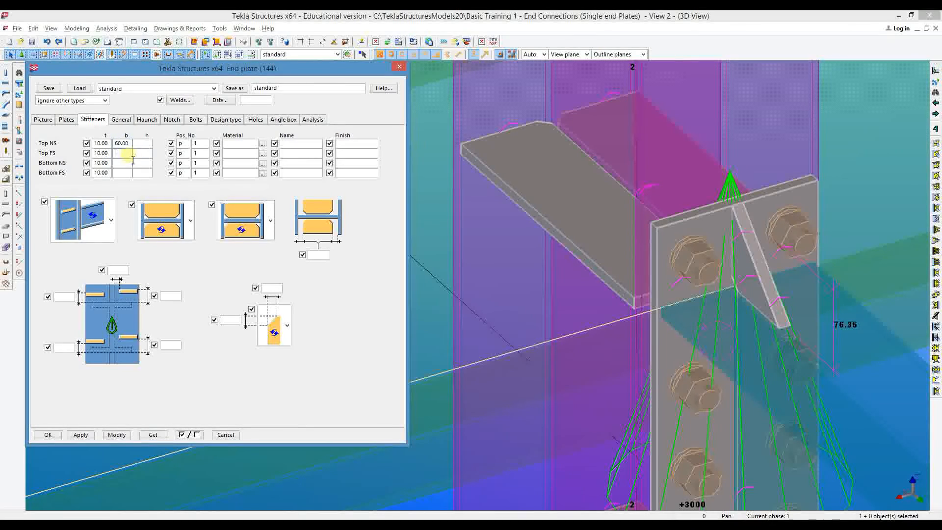
pyautogui.click(127, 174)
pyautogui.write('60')
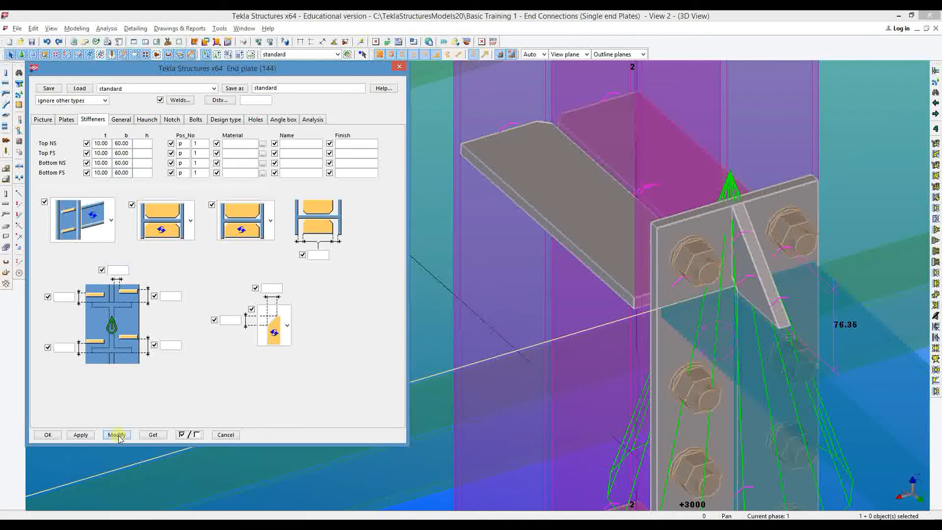
pyautogui.scroll(-2, 679, 236)
pyautogui.moveTo(665, 193); pyautogui.dragTo(615, 177, button='middle')
# Clear the Top FS stiffener's width, set its thickness to 0 to remove it, and apply the changes.
pyautogui.click(122, 153)
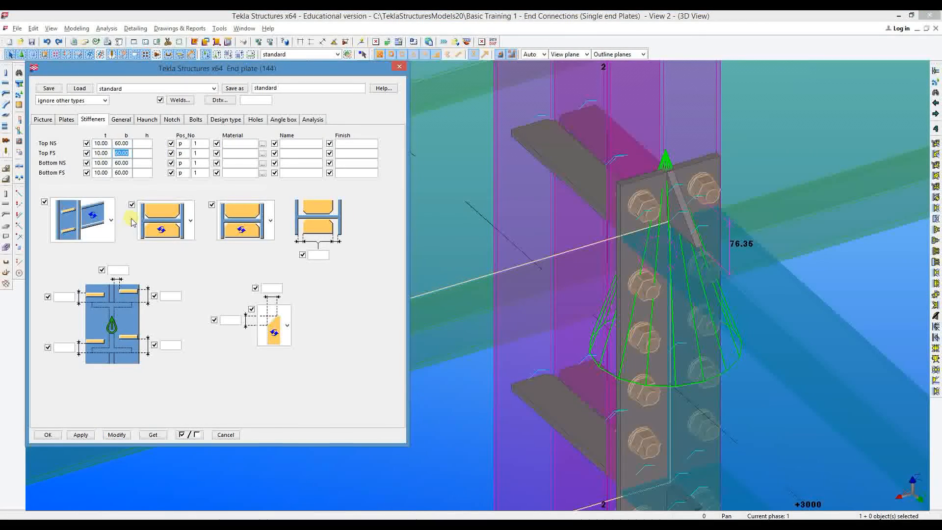
pyautogui.click(117, 434)
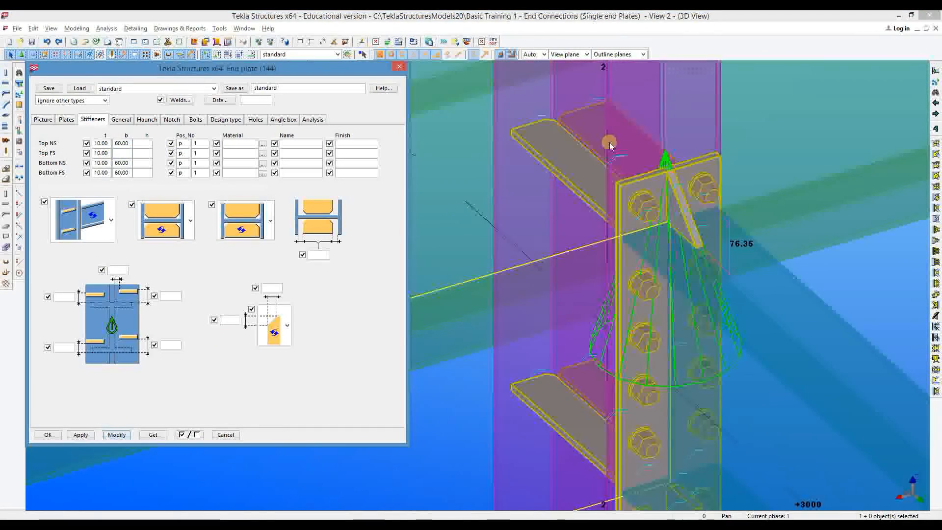
pyautogui.moveTo(564, 127); pyautogui.dragTo(541, 154, button='middle')
pyautogui.scroll(2, 542, 154)
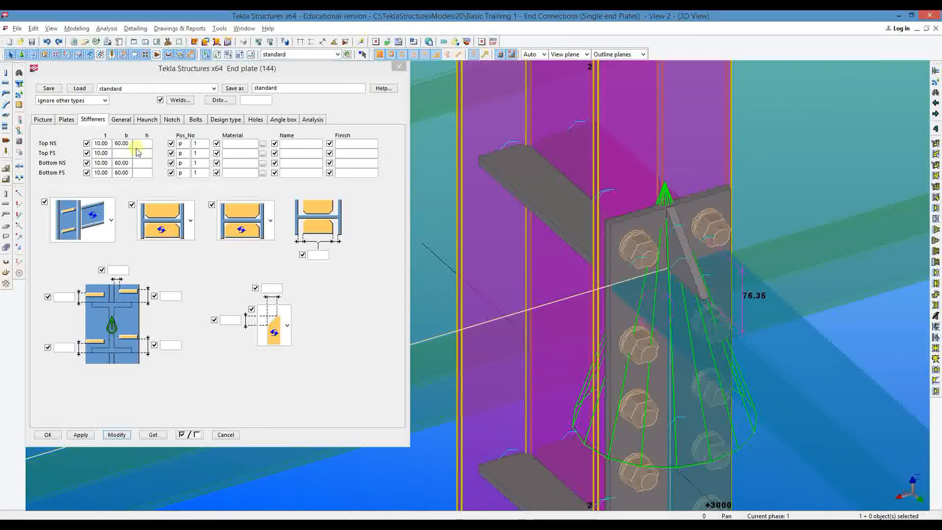
pyautogui.click(104, 153)
pyautogui.write('0')
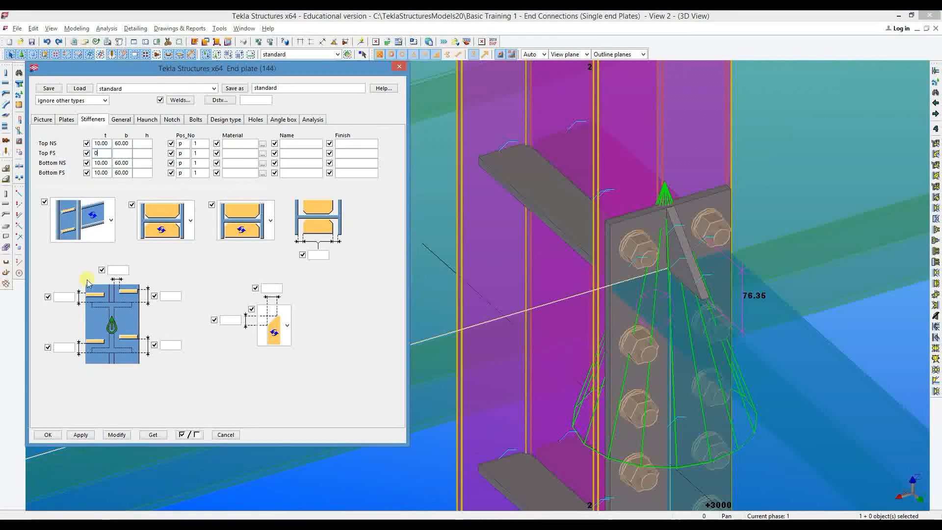
pyautogui.click(117, 434)
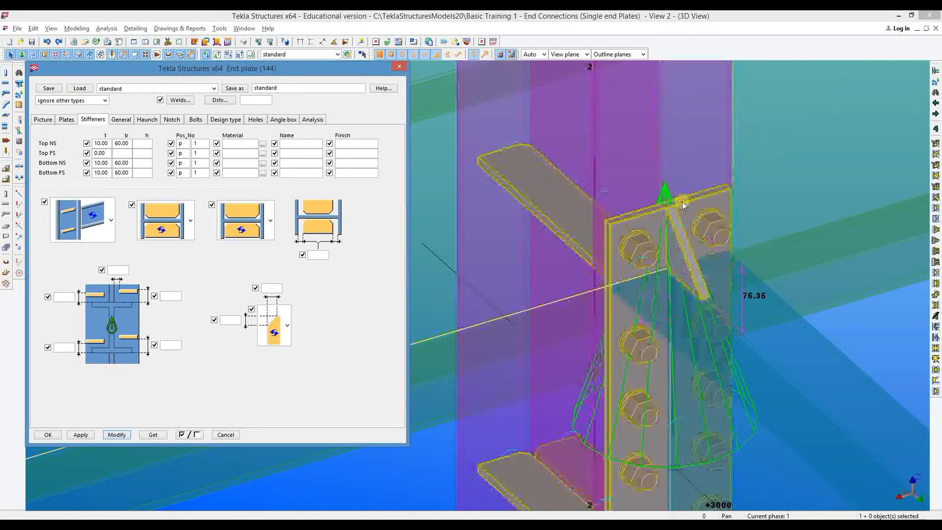
pyautogui.keyDown('ctrl'); pyautogui.moveTo(764, 263); pyautogui.dragTo(684, 238, button='middle'); pyautogui.keyUp('ctrl')
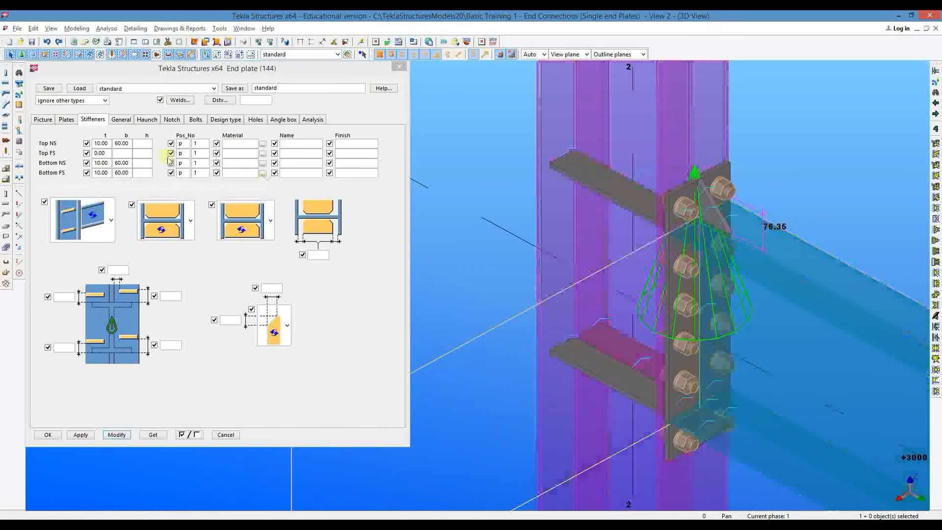
# Restore the Top FS stiffener with thickness 10, clear all stiffener widths, and apply the changes.
pyautogui.click(107, 154)
pyautogui.moveTo(107, 154); pyautogui.dragTo(89, 156)
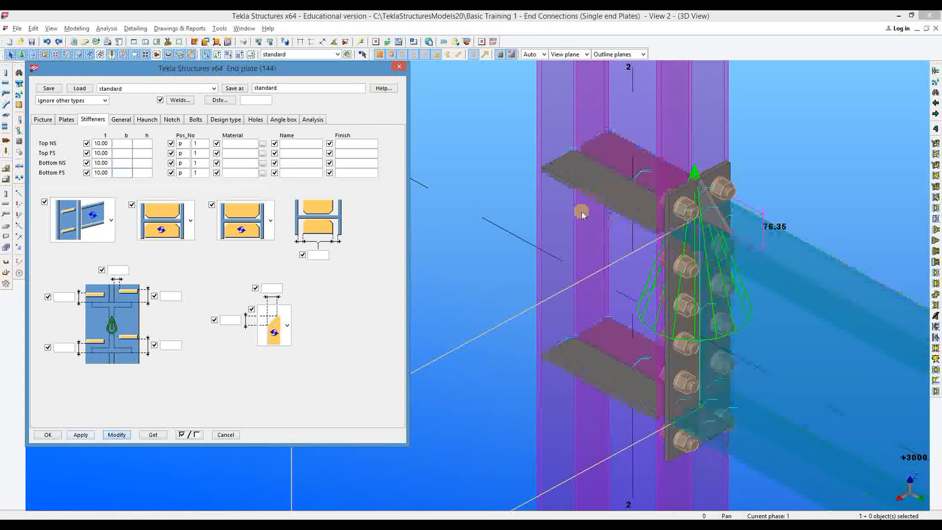
# In the plane elevation view, move the beam's end point at the grid line 2 column upward so the beam slopes.
pyautogui.click(285, 41)
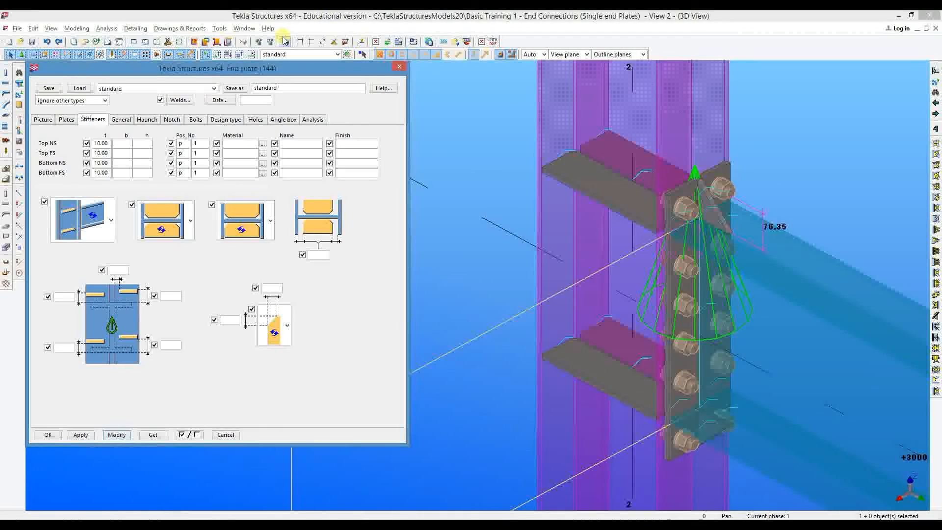
pyautogui.click(767, 148)
pyautogui.hotkey('ctrl', 'p')
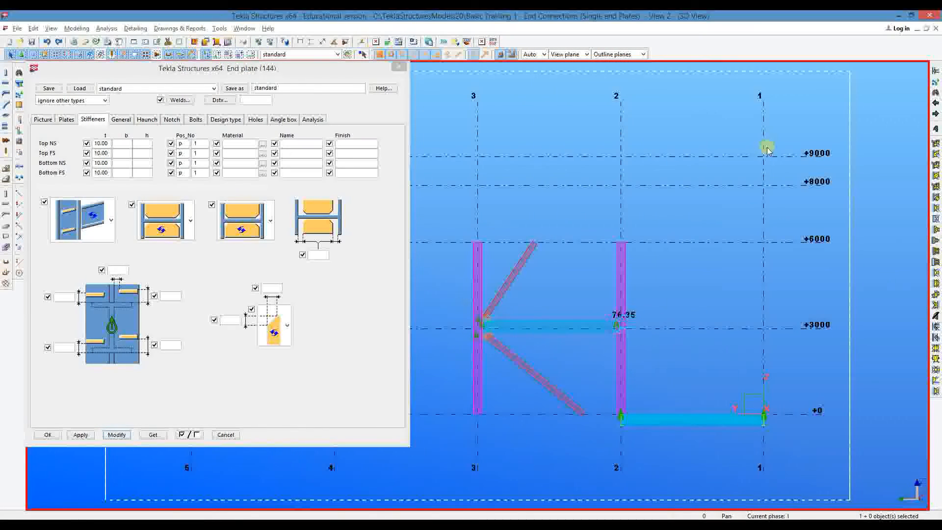
pyautogui.scroll(6, 617, 323)
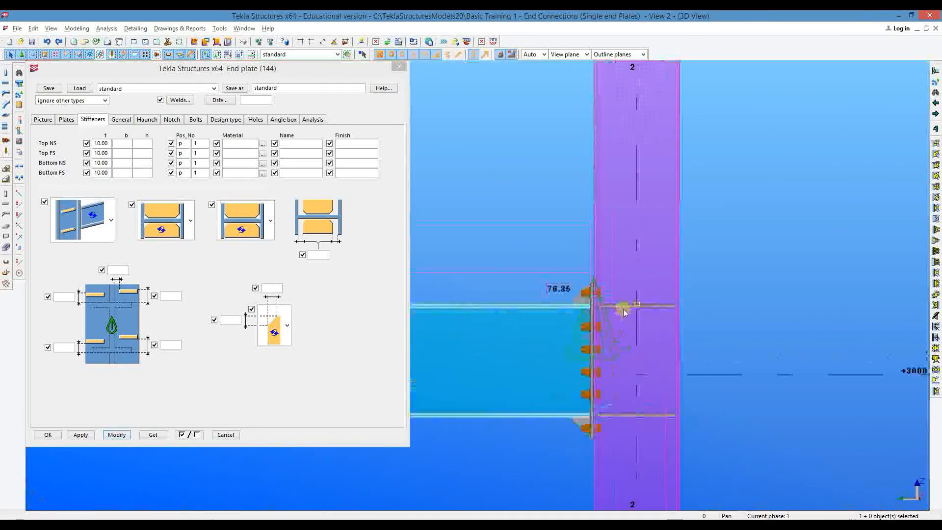
pyautogui.scroll(1, 617, 320)
pyautogui.click(642, 303)
pyautogui.rightClick(641, 302)
pyautogui.click(664, 267)
pyautogui.click(642, 302)
pyautogui.click(524, 193)
pyautogui.rightClick(513, 133)
pyautogui.click(520, 140)
pyautogui.scroll(2, 640, 231)
pyautogui.moveTo(639, 233); pyautogui.dragTo(613, 288, button='middle')
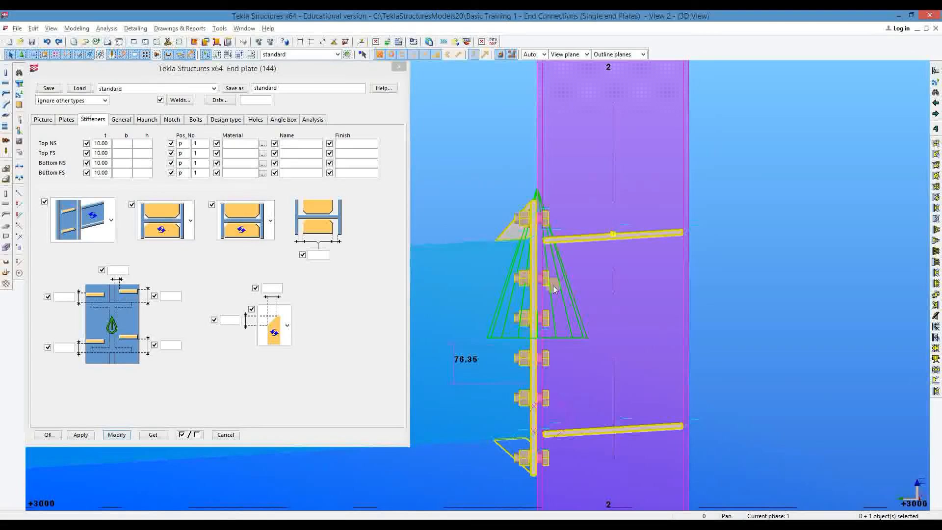
pyautogui.scroll(6, 589, 319)
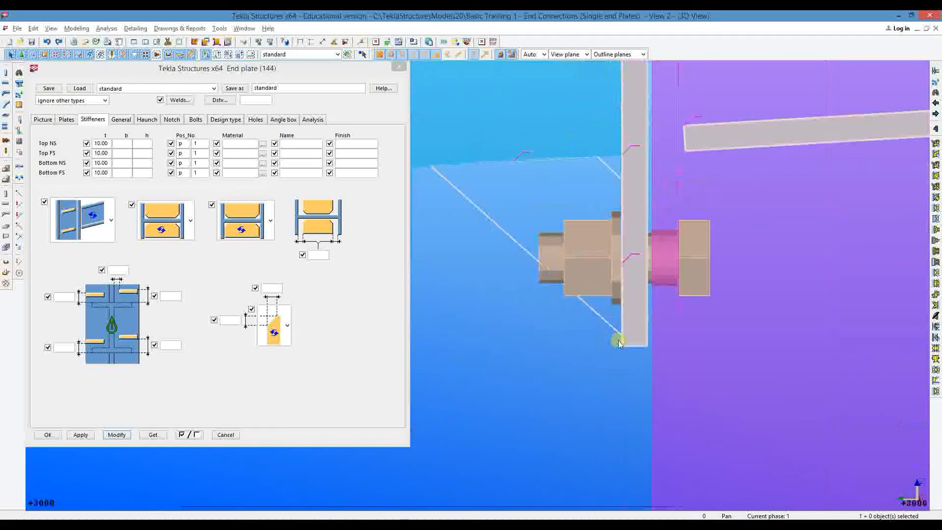
# Switch the column stiffeners from following the beam slope to the horizontal orientation and apply the change.
pyautogui.scroll(-3, 619, 343)
pyautogui.scroll(-2, 556, 423)
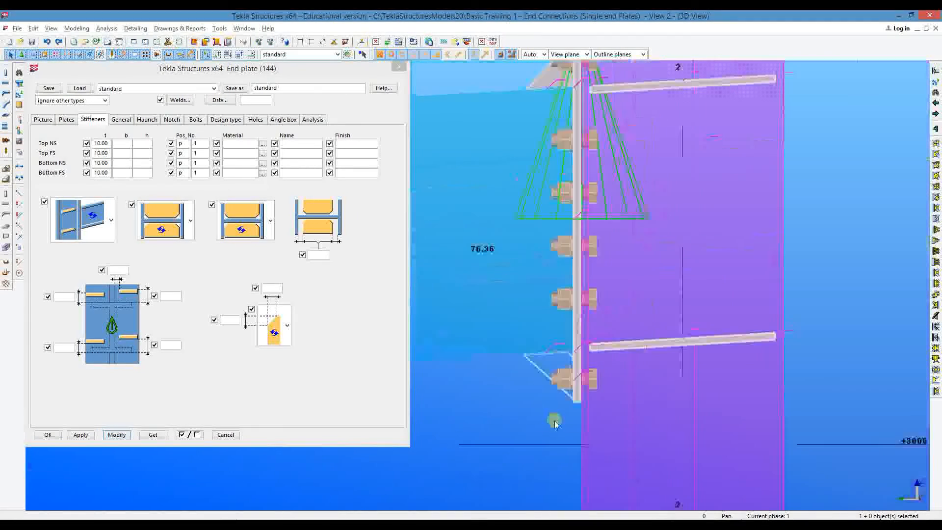
pyautogui.scroll(3, 551, 273)
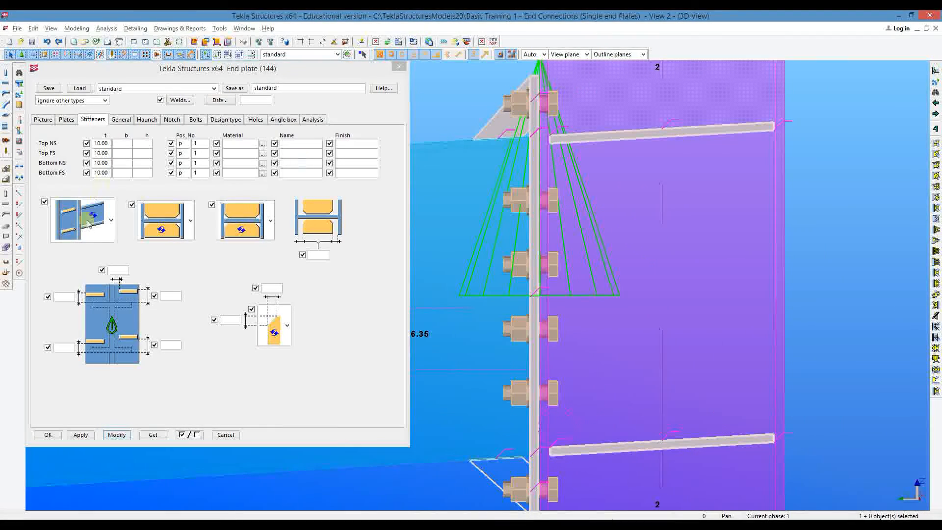
pyautogui.click(111, 220)
pyautogui.click(79, 364)
pyautogui.click(116, 435)
pyautogui.moveTo(646, 215); pyautogui.dragTo(599, 212, button='middle')
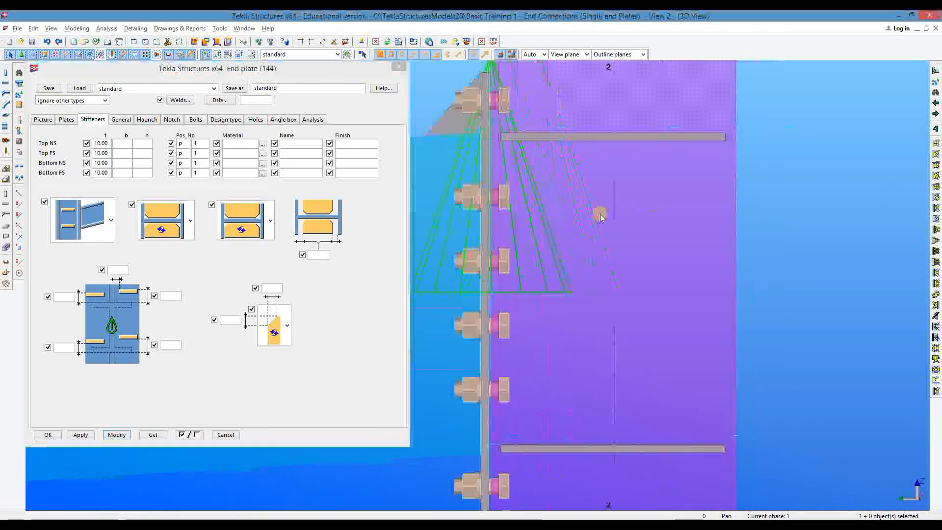
pyautogui.scroll(-6, 604, 213)
pyautogui.scroll(3, 530, 135)
pyautogui.moveTo(528, 133); pyautogui.dragTo(594, 112, button='middle')
pyautogui.scroll(3, 594, 113)
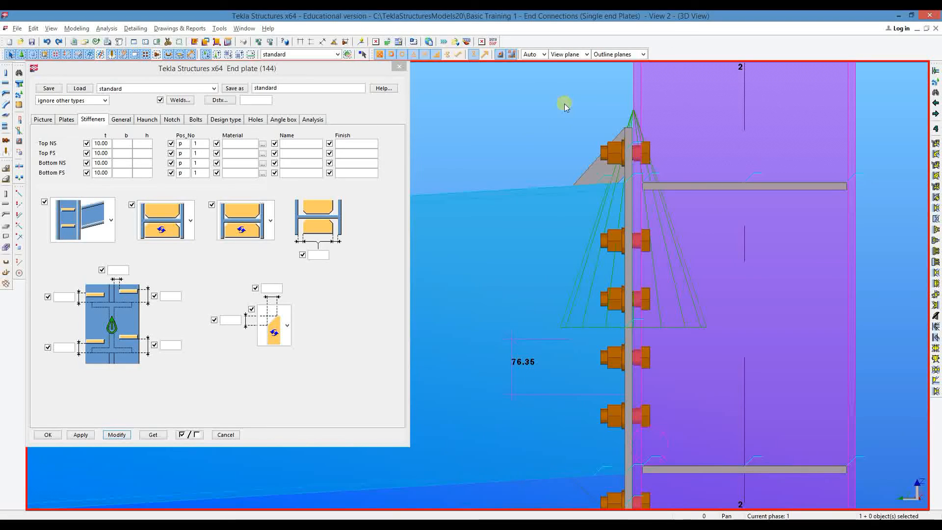
pyautogui.scroll(-8, 584, 162)
pyautogui.moveTo(648, 271); pyautogui.dragTo(582, 207, button='middle')
pyautogui.scroll(3, 611, 226)
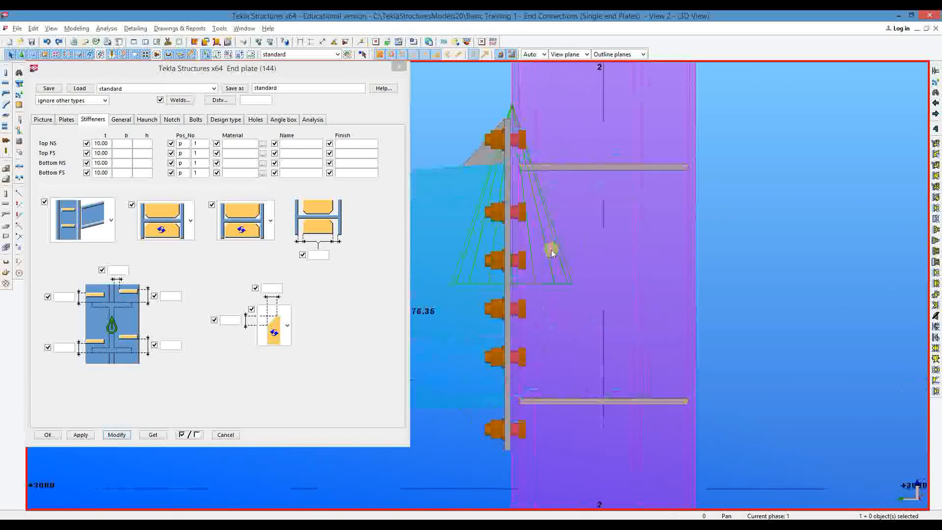
# Review the end plate connection's stiffener shape and chamfer options, then its general picture, haunch, notch and bolt settings.
pyautogui.click(224, 218)
pyautogui.click(183, 228)
pyautogui.click(240, 227)
pyautogui.click(253, 232)
pyautogui.click(245, 230)
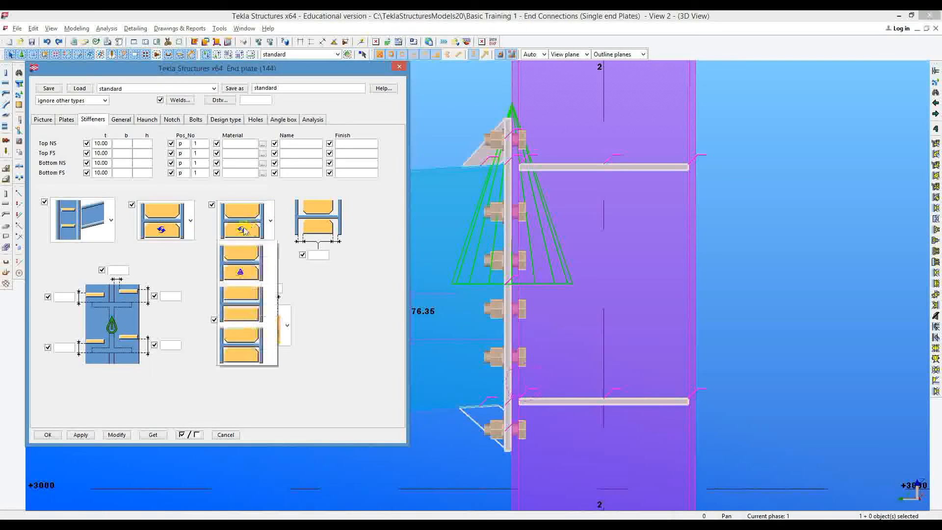
pyautogui.click(329, 202)
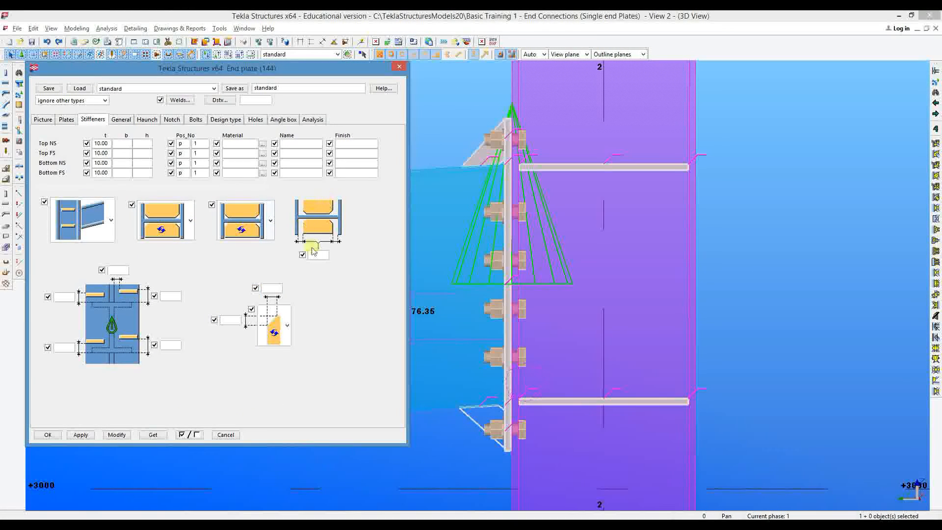
pyautogui.click(281, 331)
pyautogui.click(287, 256)
pyautogui.click(59, 119)
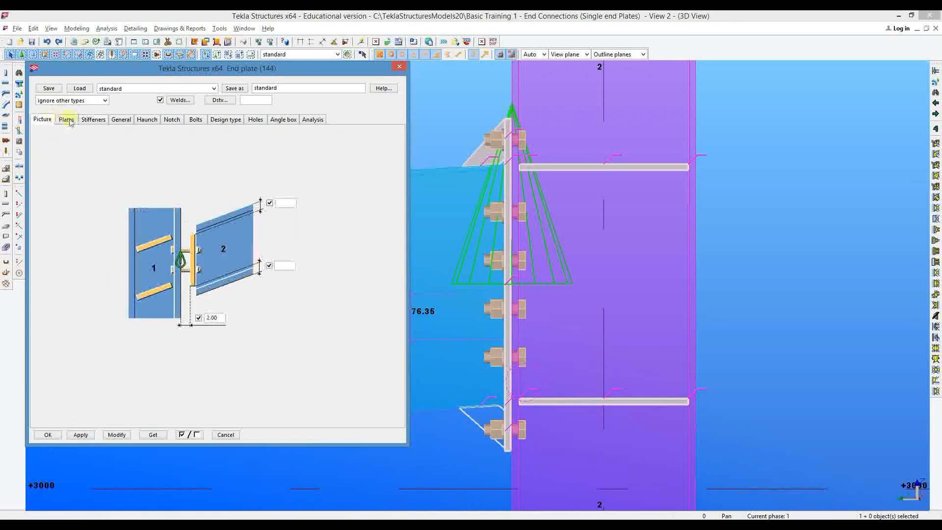
pyautogui.click(150, 119)
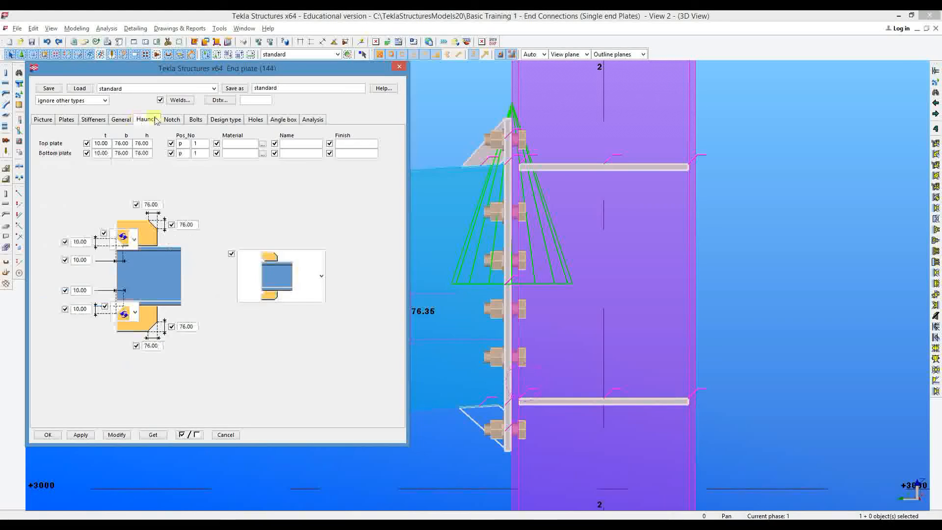
pyautogui.click(172, 120)
pyautogui.click(195, 120)
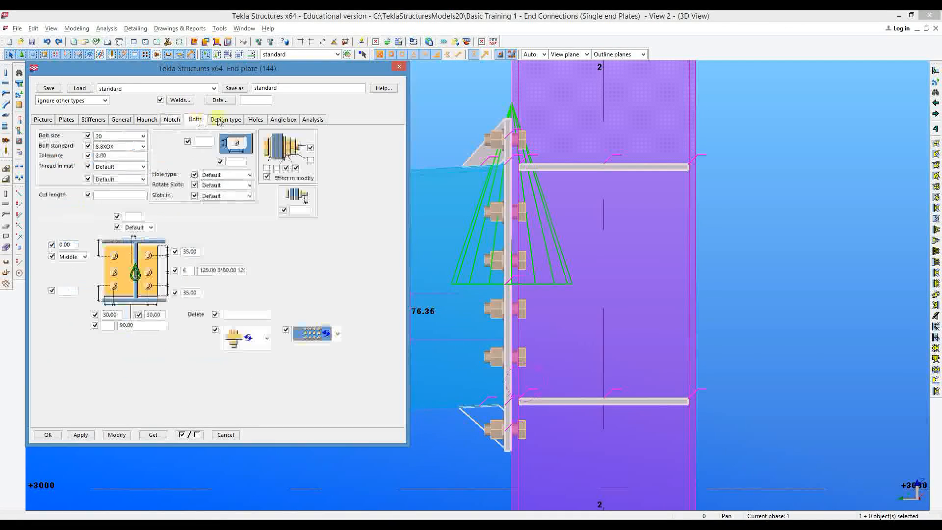
pyautogui.click(464, 88)
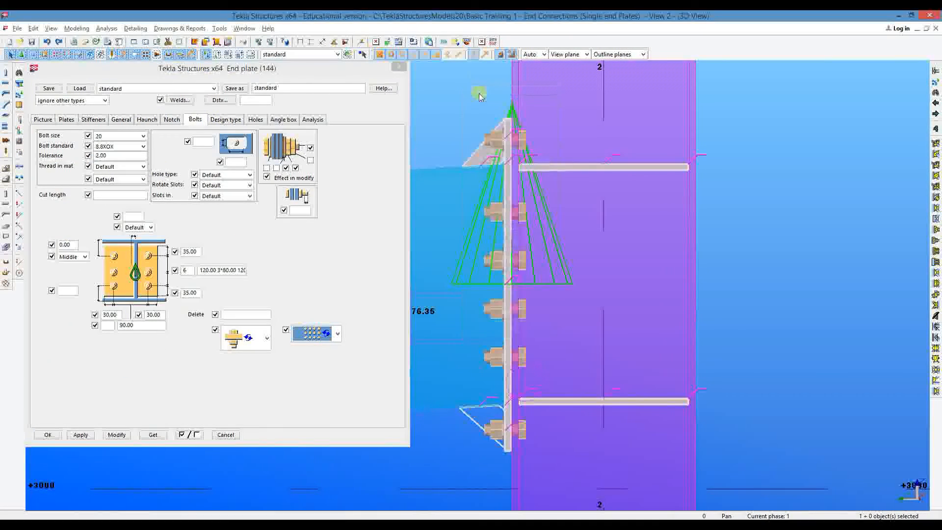
# Set the top and bottom flange dimensions of the end plate's manual notch control to 10 and apply the change.
pyautogui.scroll(-2, 574, 286)
pyautogui.moveTo(572, 284); pyautogui.dragTo(615, 299, button='middle')
pyautogui.scroll(-5, 571, 324)
pyautogui.keyDown('ctrl'); pyautogui.moveTo(532, 346); pyautogui.dragTo(580, 223, button='middle'); pyautogui.keyUp('ctrl')
pyautogui.scroll(6, 563, 299)
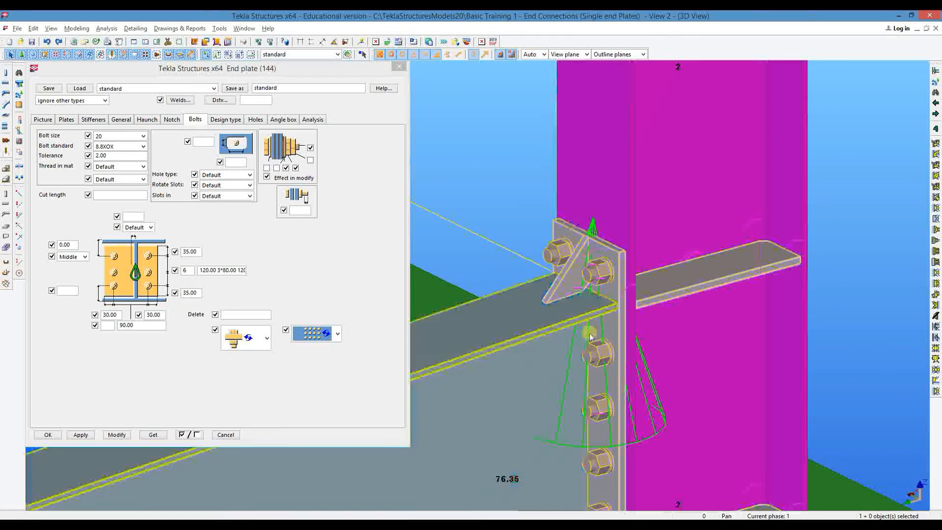
pyautogui.moveTo(591, 333); pyautogui.dragTo(588, 249, button='middle')
pyautogui.scroll(1, 644, 233)
pyautogui.moveTo(619, 320); pyautogui.dragTo(617, 266, button='middle')
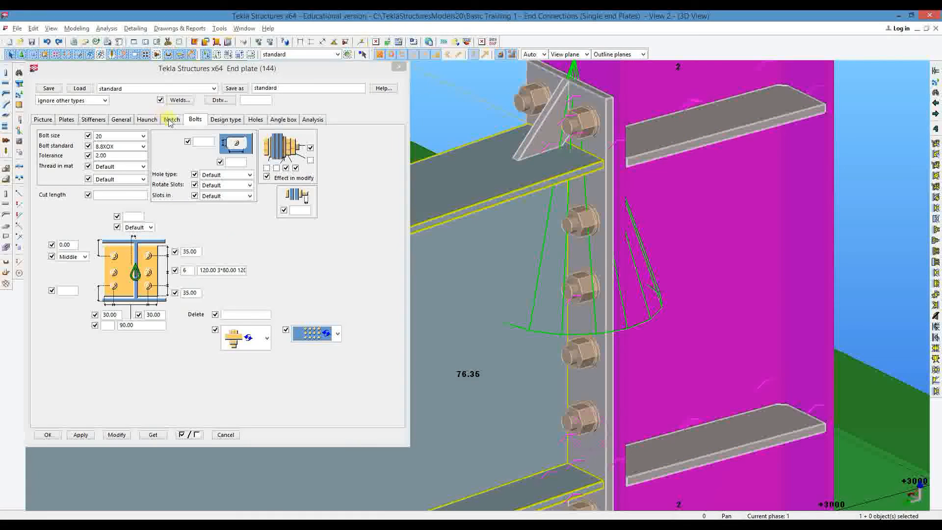
pyautogui.click(172, 119)
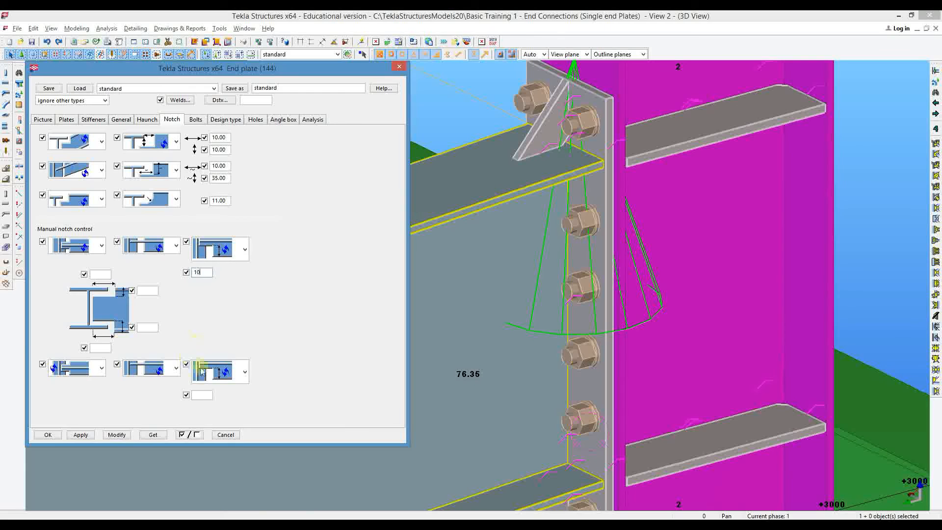
pyautogui.moveTo(554, 351); pyautogui.dragTo(610, 260, button='middle')
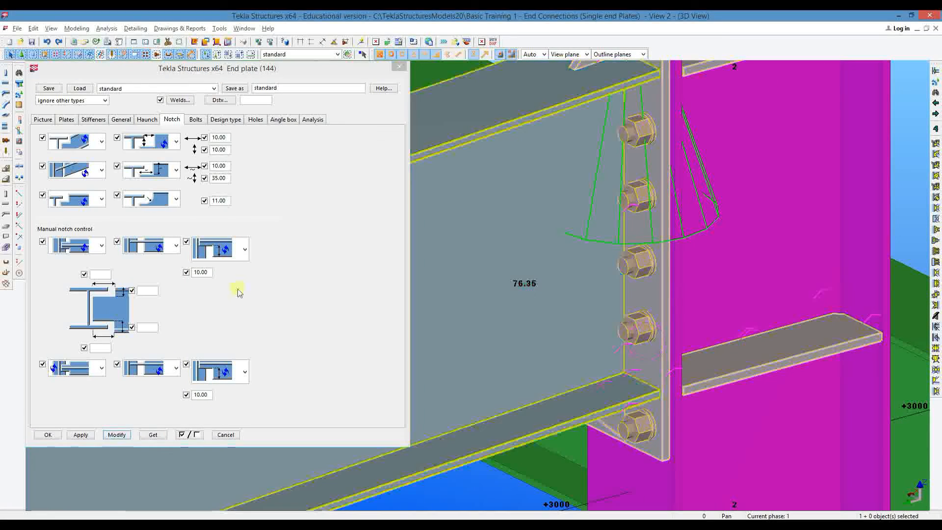
# Choose matching flange side options and the angled notch shape for both the top and bottom manual notches, and apply the changes.
pyautogui.click(81, 368)
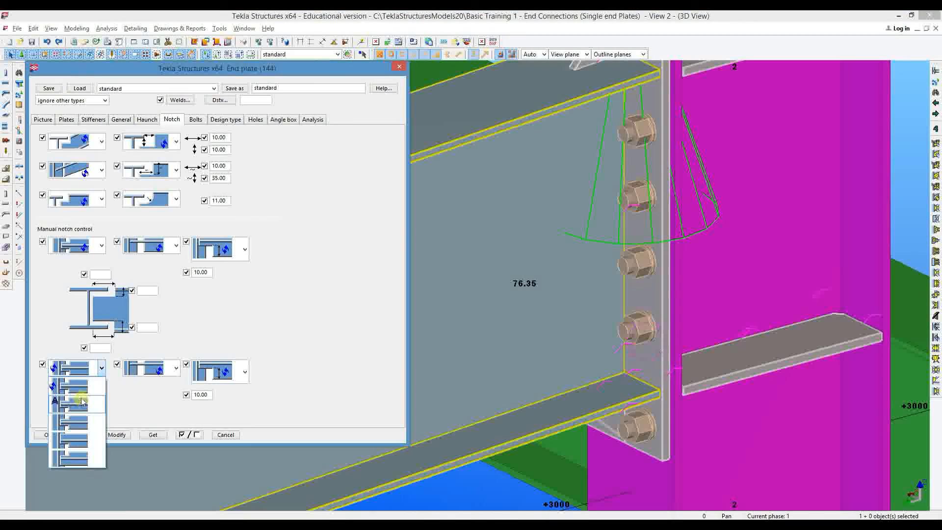
pyautogui.click(79, 432)
pyautogui.click(81, 245)
pyautogui.click(79, 312)
pyautogui.click(165, 248)
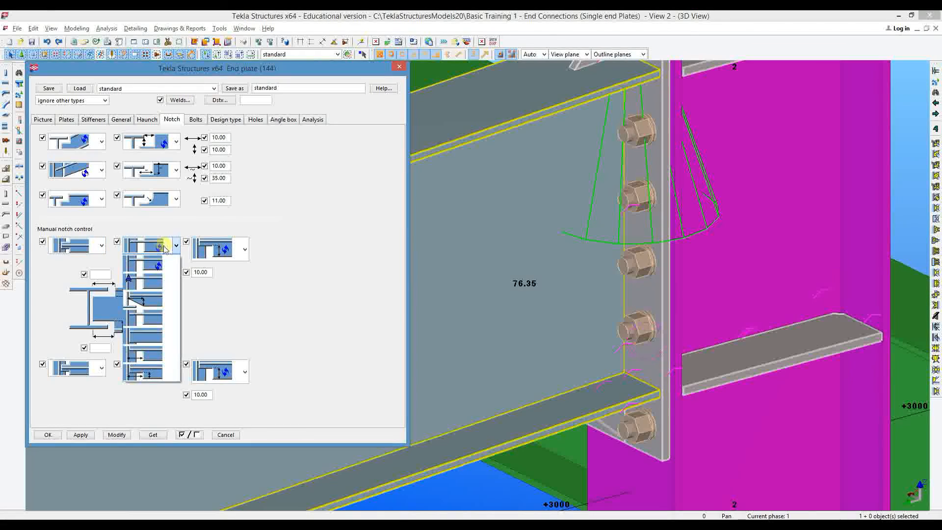
pyautogui.click(148, 301)
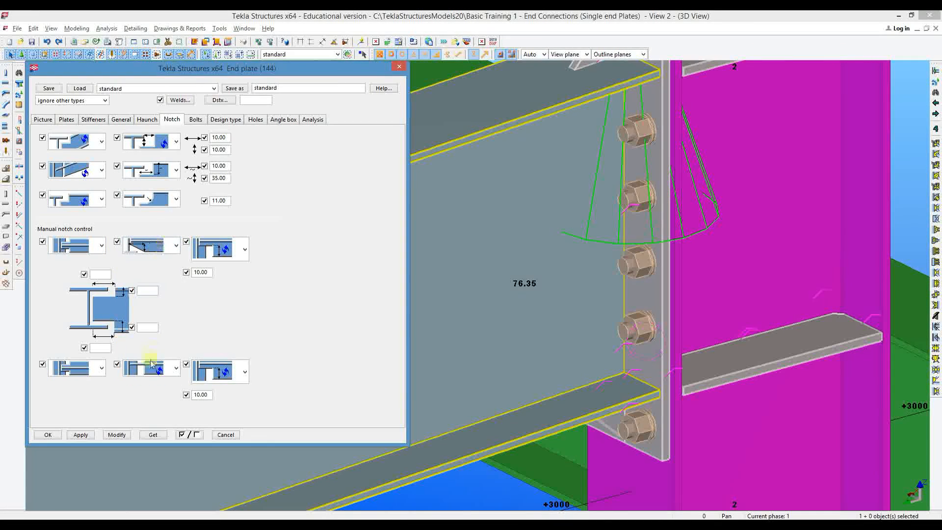
pyautogui.click(152, 368)
pyautogui.click(137, 421)
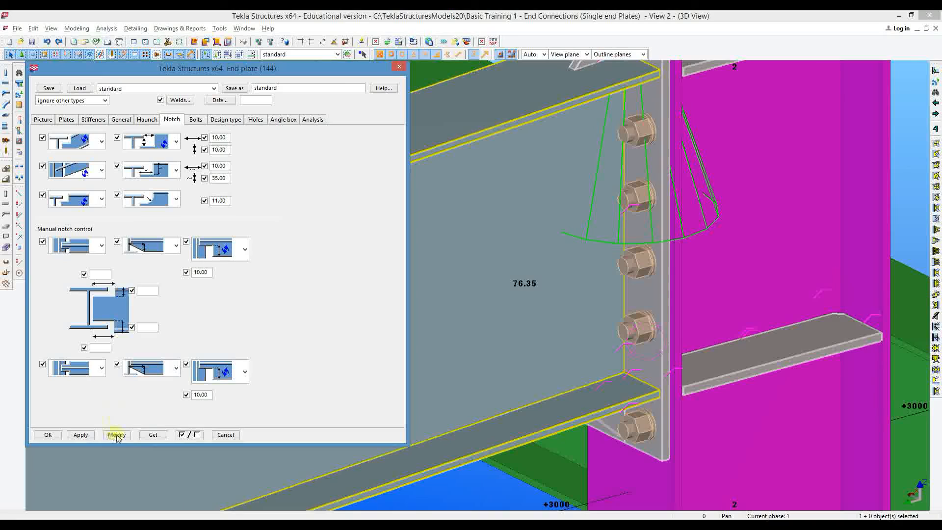
pyautogui.scroll(-4, 544, 345)
pyautogui.click(600, 121)
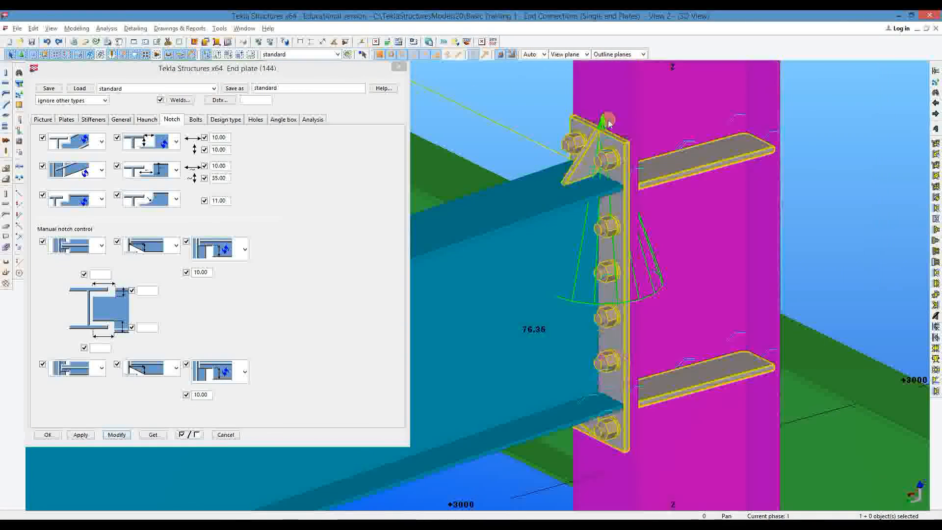
pyautogui.moveTo(639, 283); pyautogui.dragTo(644, 299, button='middle')
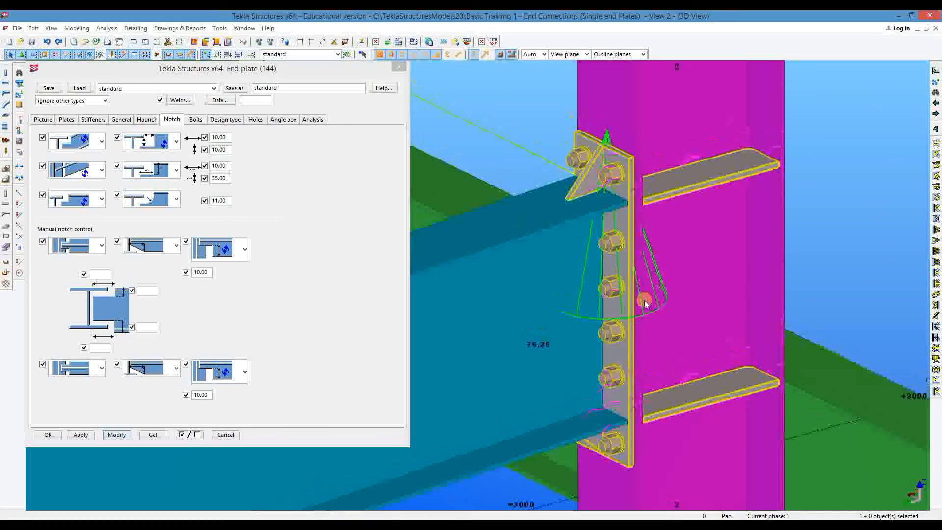
pyautogui.click(522, 263)
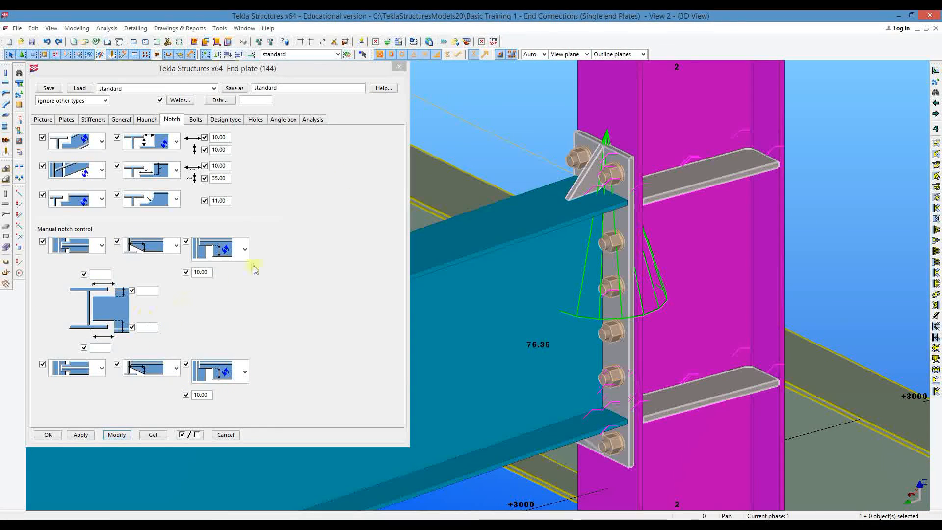
# Close the end plate settings and View 2, and return to the overall 3D view of the columns and floor beams near grid E.
pyautogui.click(400, 68)
pyautogui.rightClick(519, 101)
pyautogui.click(532, 109)
pyautogui.scroll(-8, 487, 345)
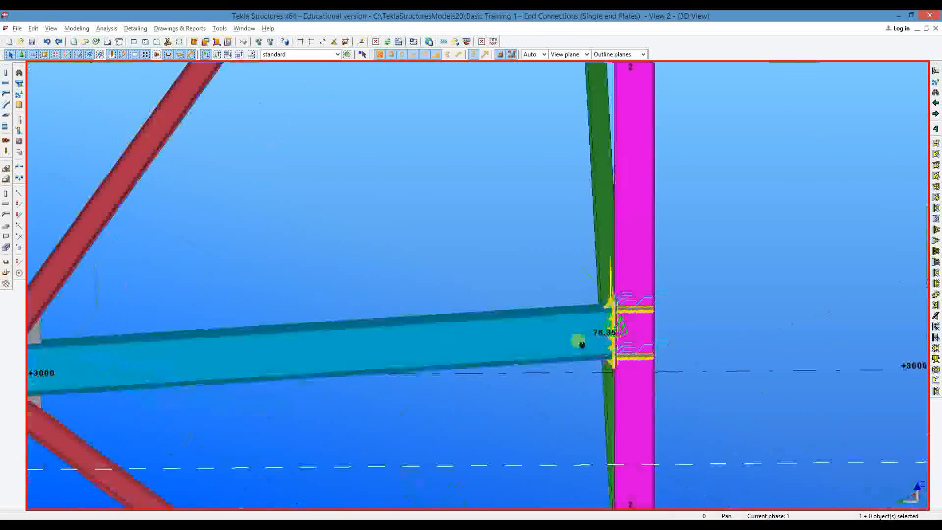
pyautogui.scroll(-10, 582, 344)
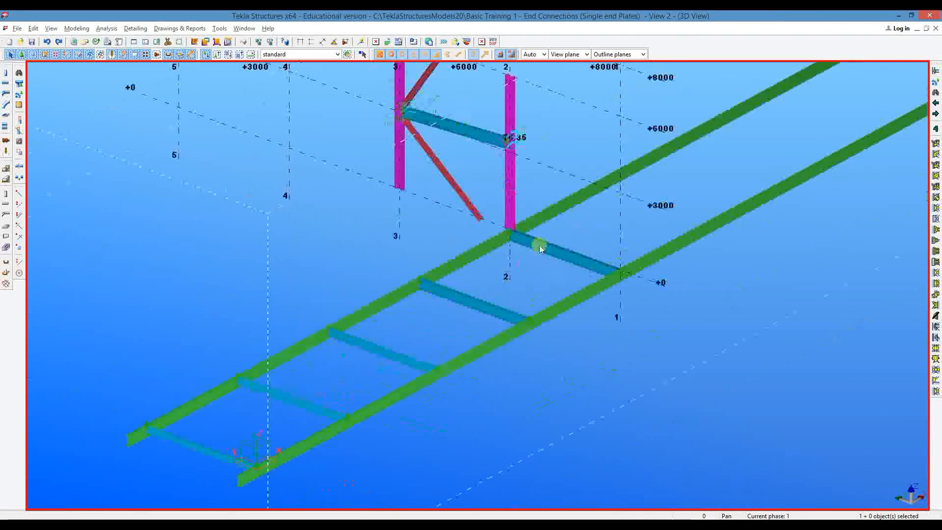
pyautogui.click(935, 28)
pyautogui.scroll(-2, 414, 312)
pyautogui.keyDown('ctrl'); pyautogui.moveTo(414, 312); pyautogui.dragTo(364, 293, button='middle'); pyautogui.keyUp('ctrl')
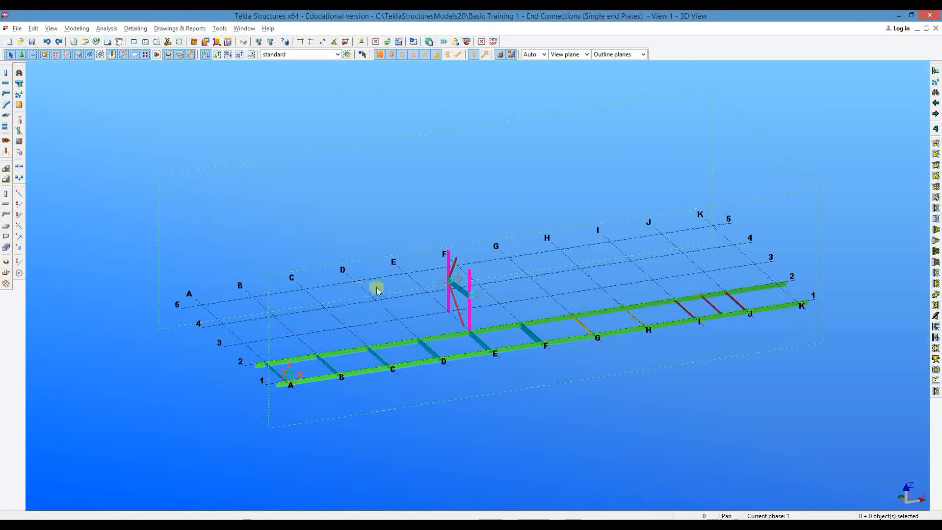
pyautogui.scroll(5, 377, 290)
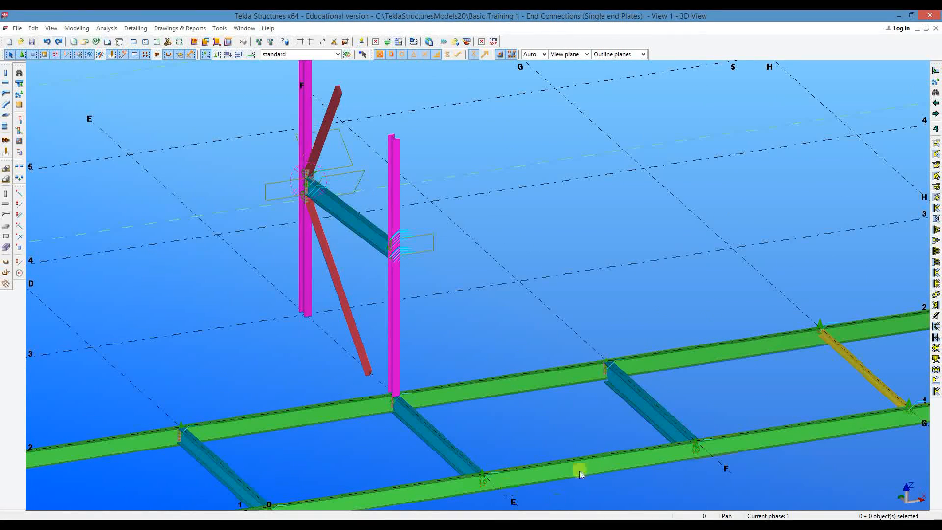